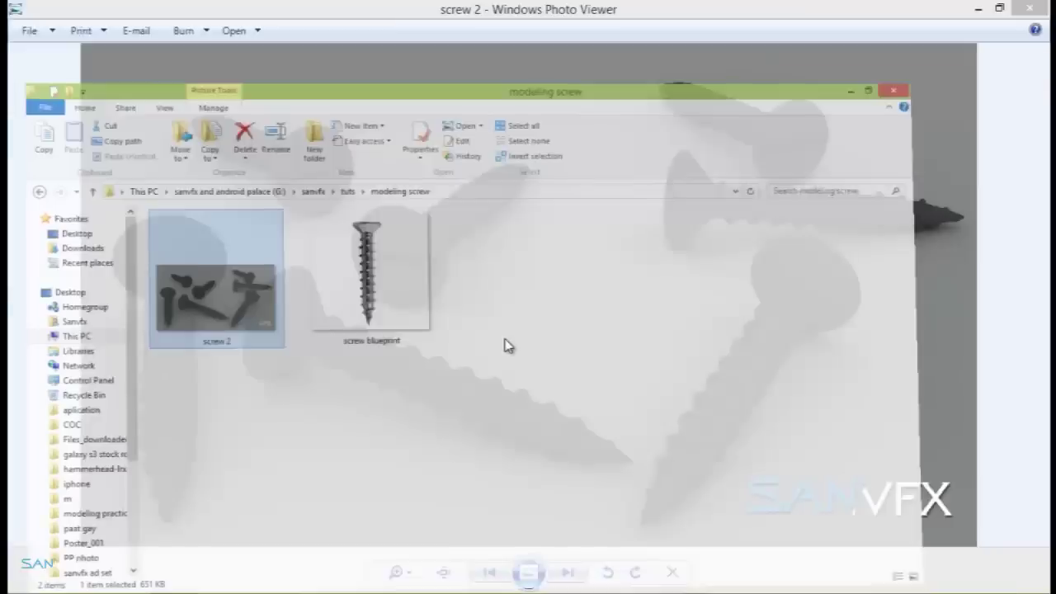
# - View the screw blueprint reference image, then minimize the viewer to return to the 3D scene
pyautogui.doubleClick(469, 197)
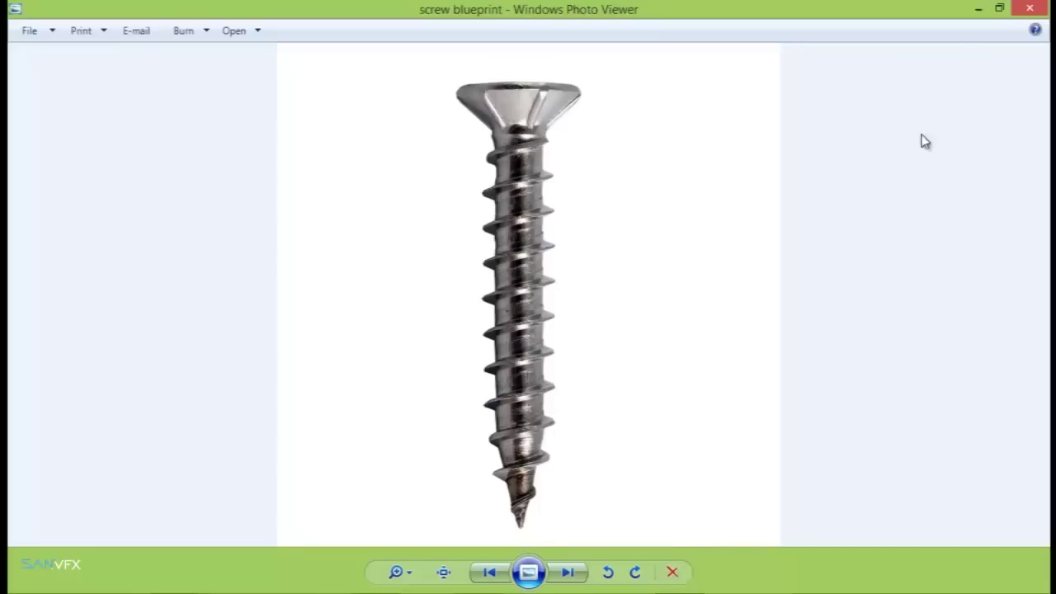
pyautogui.click(978, 10)
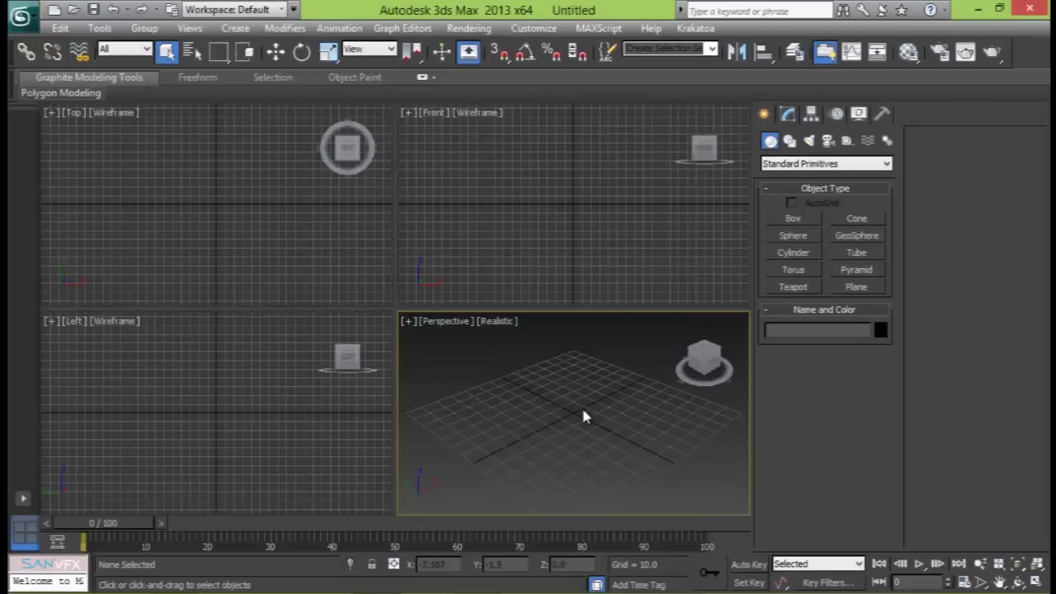
# - Maximize the Front viewport and configure its background to use files, with Match Bitmap aspect ratio and Lock Zoom/Pan enabled
pyautogui.click(527, 221)
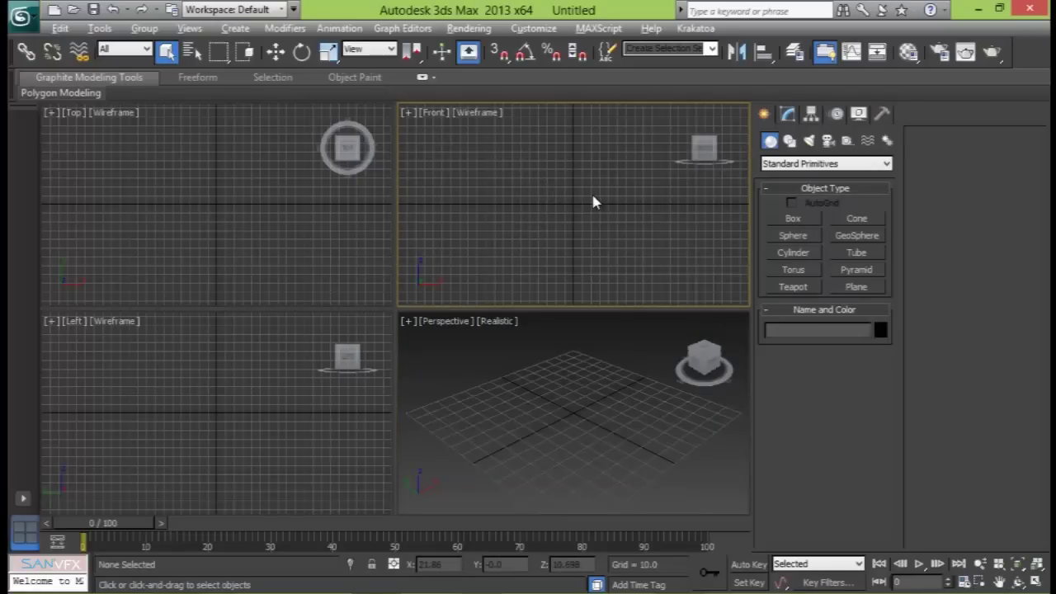
pyautogui.hotkey('alt', 'w')
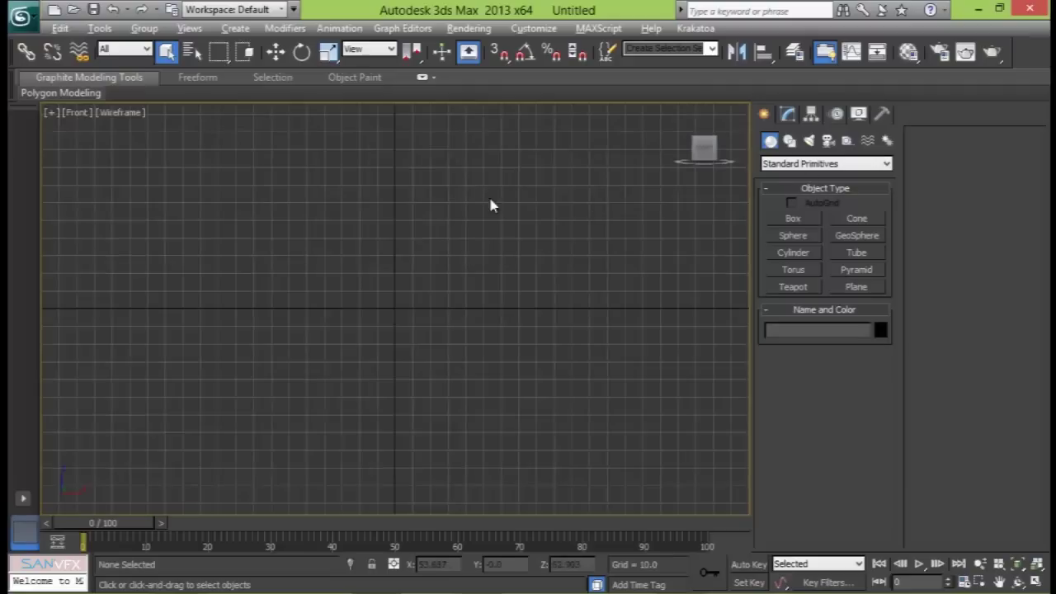
pyautogui.click(189, 28)
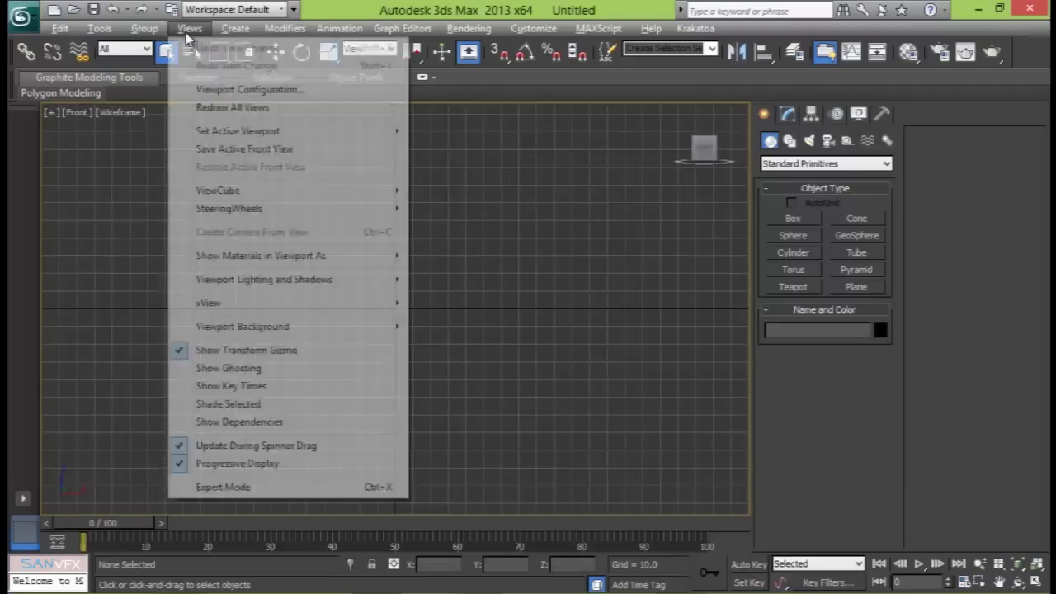
pyautogui.moveTo(315, 333)
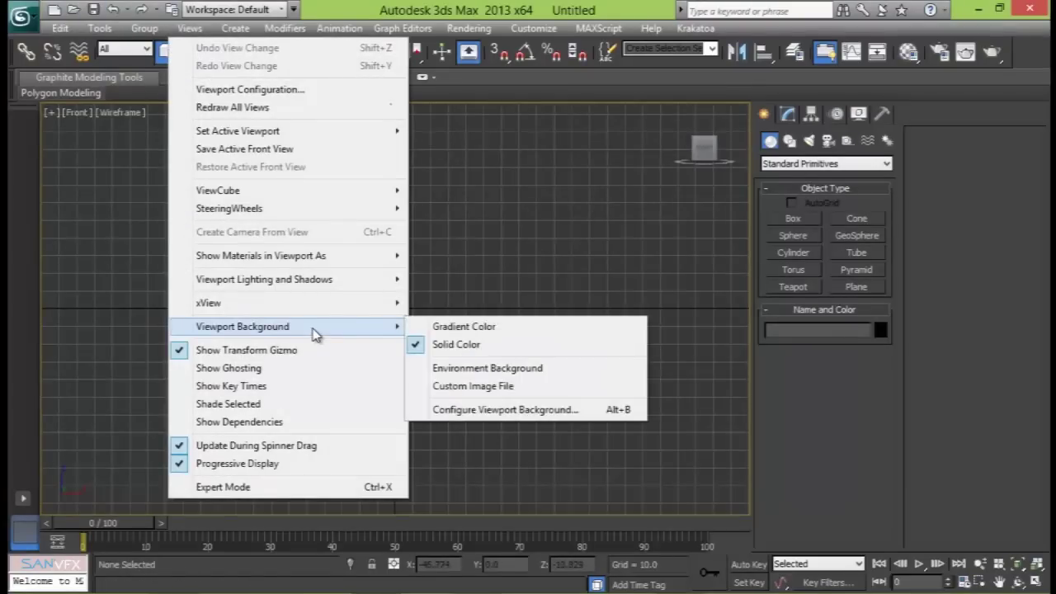
pyautogui.click(528, 410)
pyautogui.moveTo(528, 84); pyautogui.dragTo(635, 75)
pyautogui.click(462, 246)
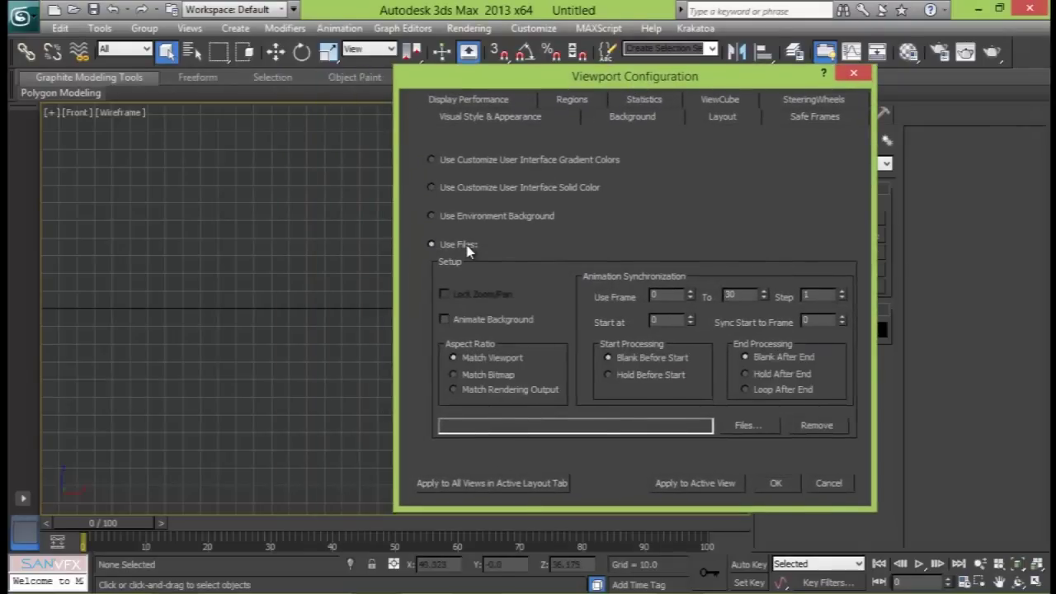
pyautogui.click(454, 375)
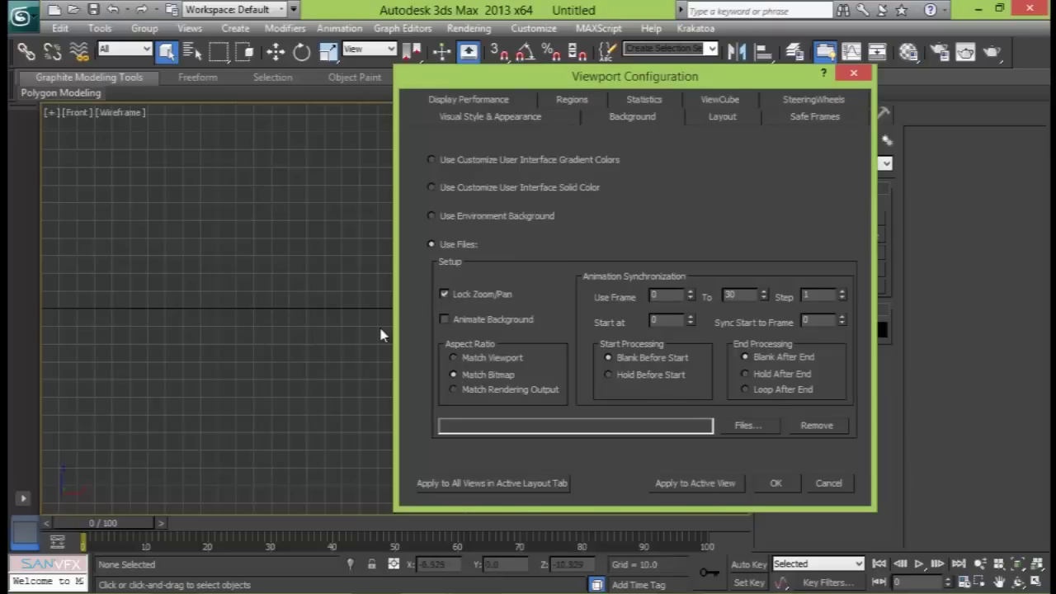
# - Load screw blueprint.jpg from the Desktop as the Front viewport background and apply the configuration
pyautogui.click(746, 425)
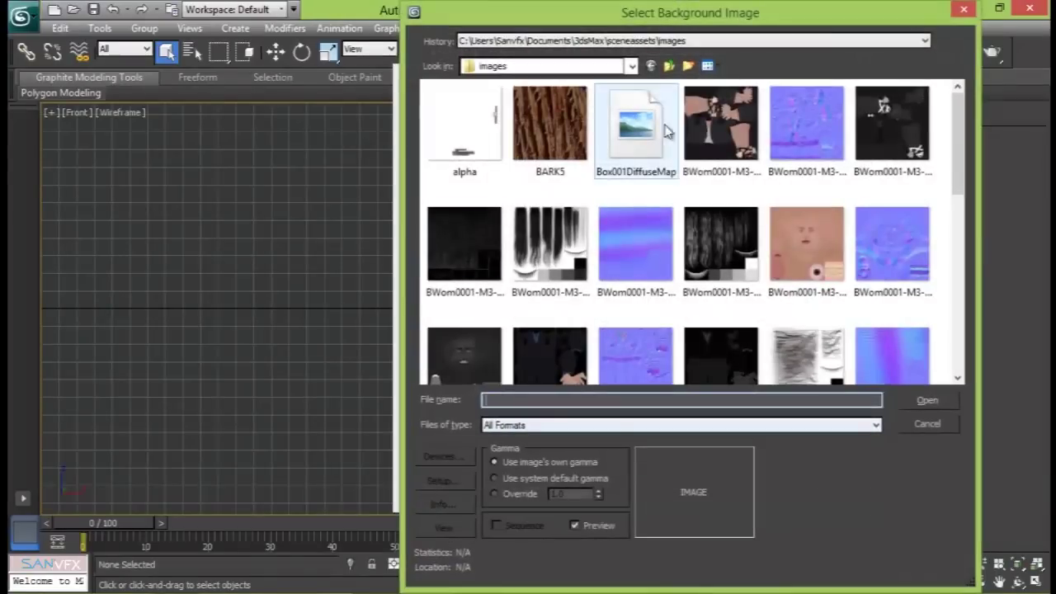
pyautogui.click(561, 66)
pyautogui.scroll(5, 565, 118)
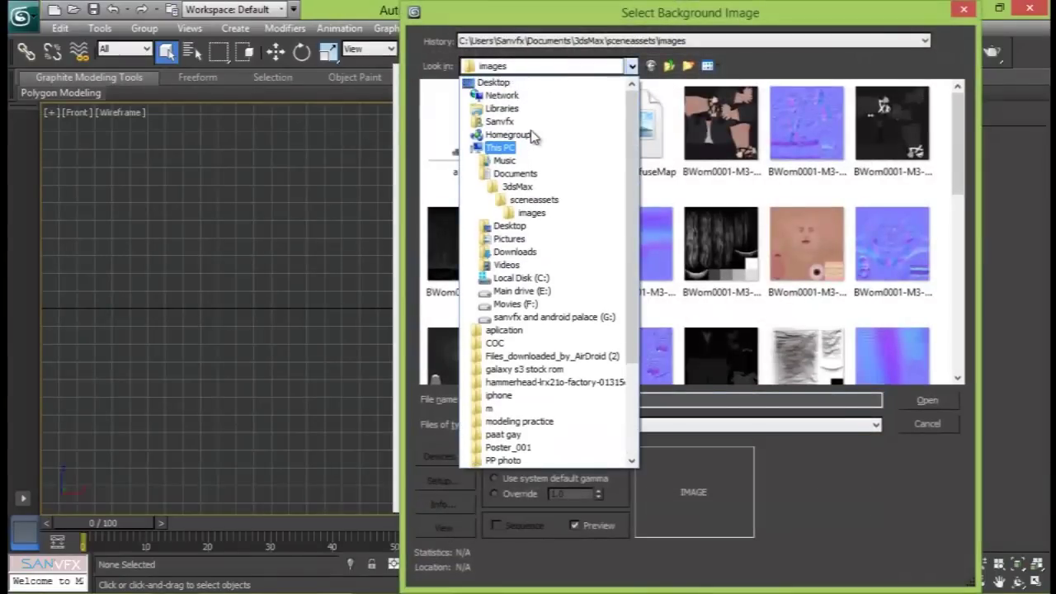
pyautogui.click(499, 80)
pyautogui.moveTo(957, 124); pyautogui.dragTo(967, 341)
pyautogui.click(701, 251)
pyautogui.click(930, 402)
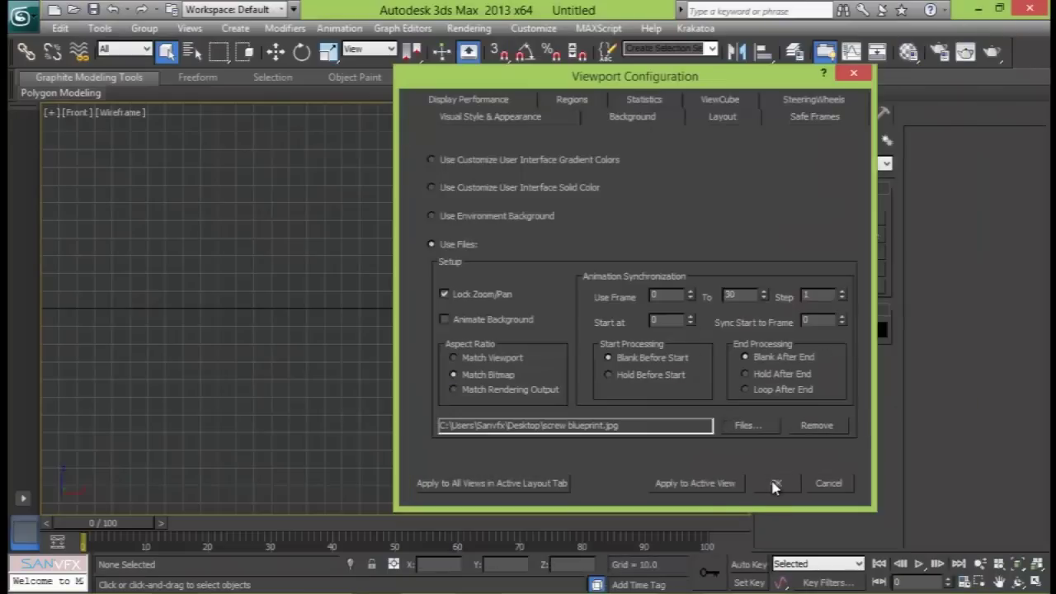
pyautogui.click(776, 482)
# - Create a cylinder at the centre of the Perspective grid, about 11.4 in radius and 108 in height
pyautogui.scroll(2, 418, 330)
pyautogui.scroll(-5, 418, 330)
pyautogui.moveTo(424, 365); pyautogui.dragTo(486, 302, button='middle')
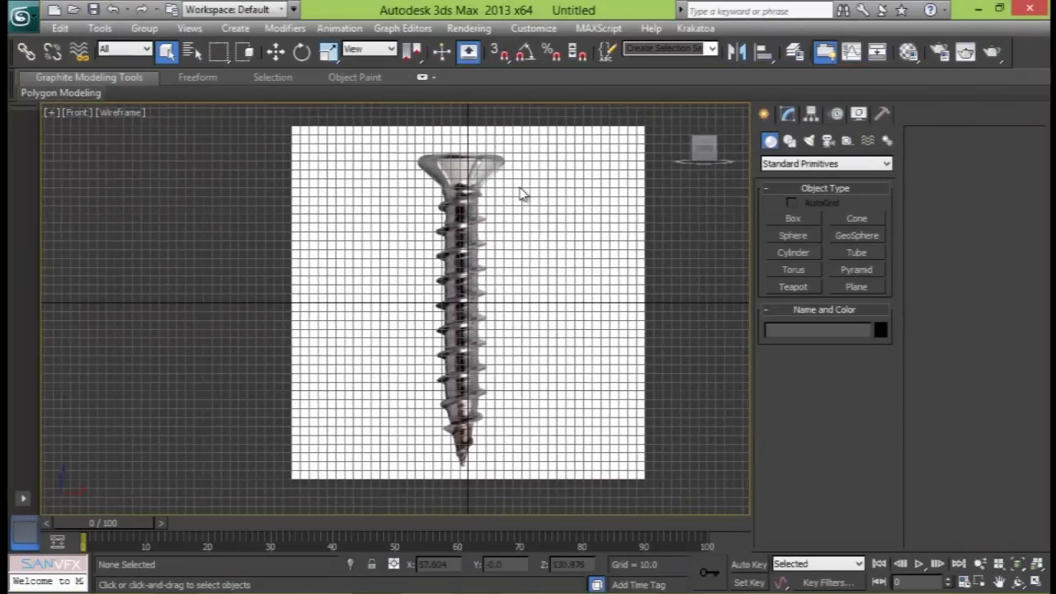
pyautogui.scroll(3, 520, 204)
pyautogui.scroll(-3, 516, 221)
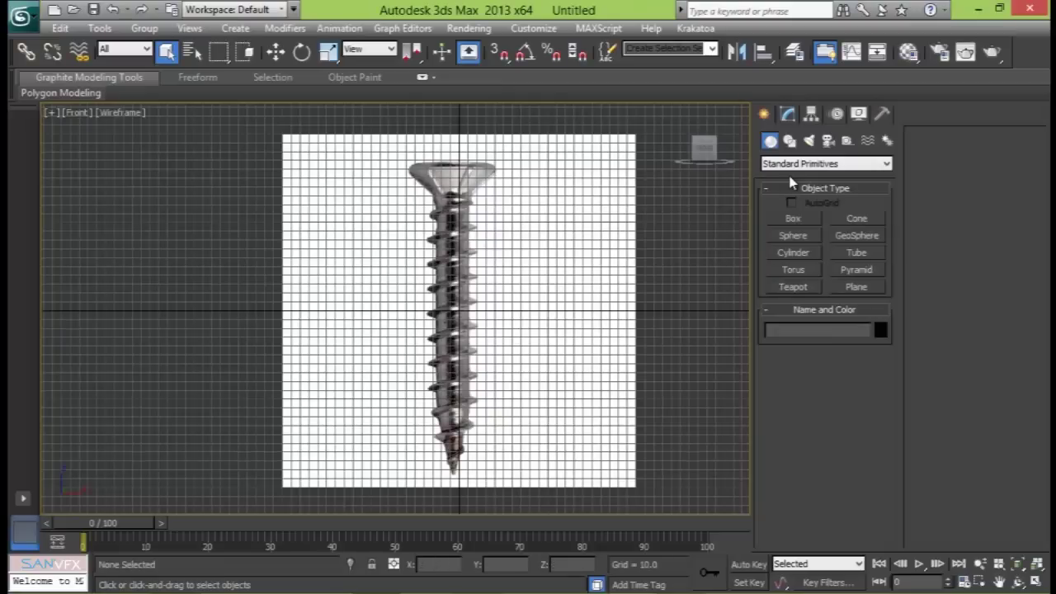
pyautogui.click(794, 253)
pyautogui.hotkey('alt', 'w')
pyautogui.moveTo(575, 414); pyautogui.dragTo(579, 418)
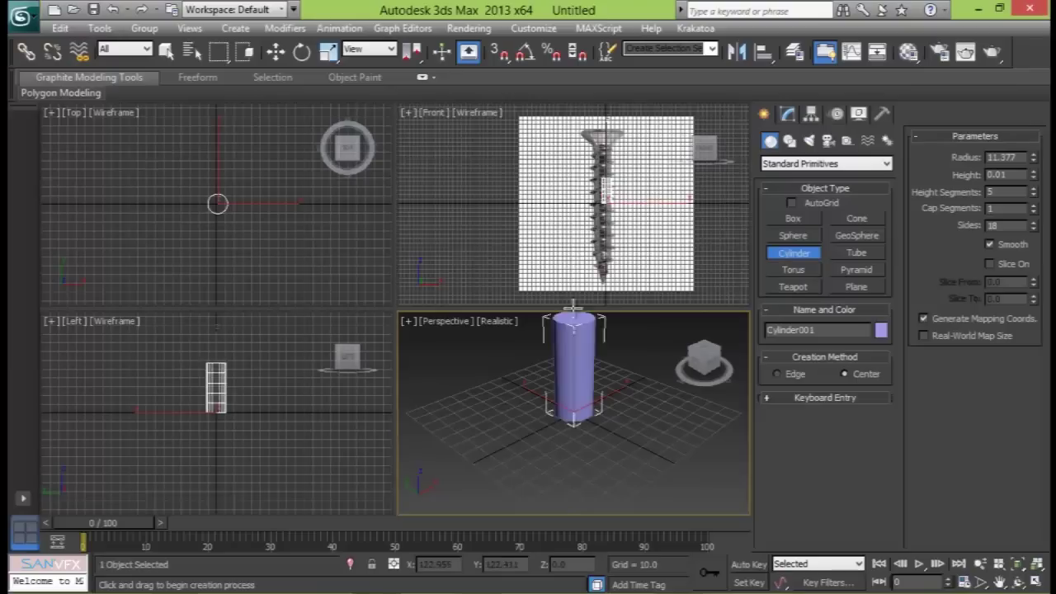
pyautogui.click(574, 234)
# - Move the cylinder in the maximized Front view so its base sits at the tip of the blueprint screw
pyautogui.hotkey('alt', 'w')
pyautogui.rightClick(514, 212)
pyautogui.moveTo(463, 208); pyautogui.dragTo(484, 217, button='middle')
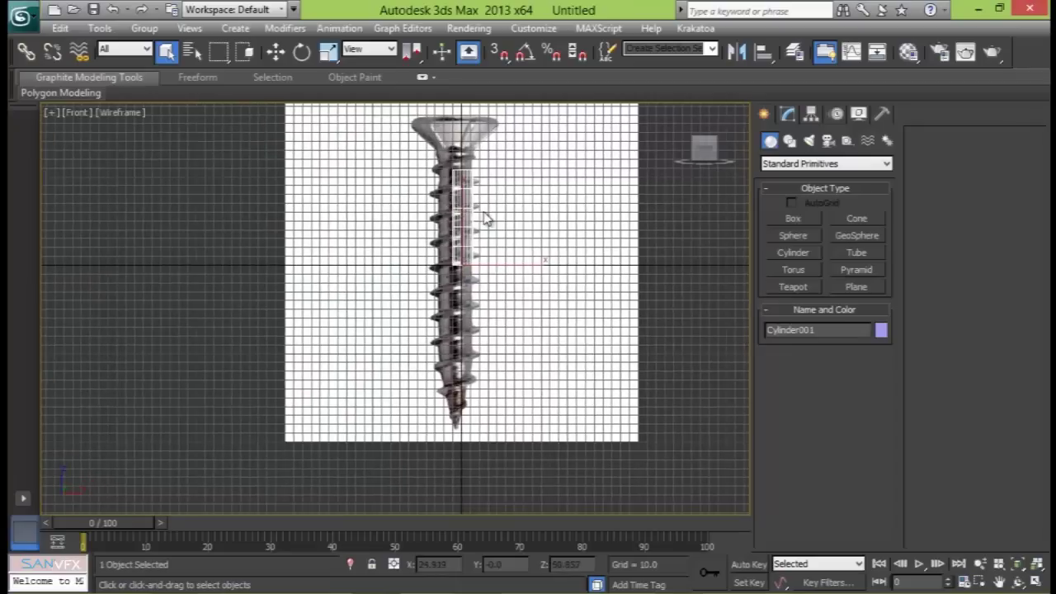
pyautogui.press('w')
pyautogui.moveTo(478, 244); pyautogui.dragTo(480, 407)
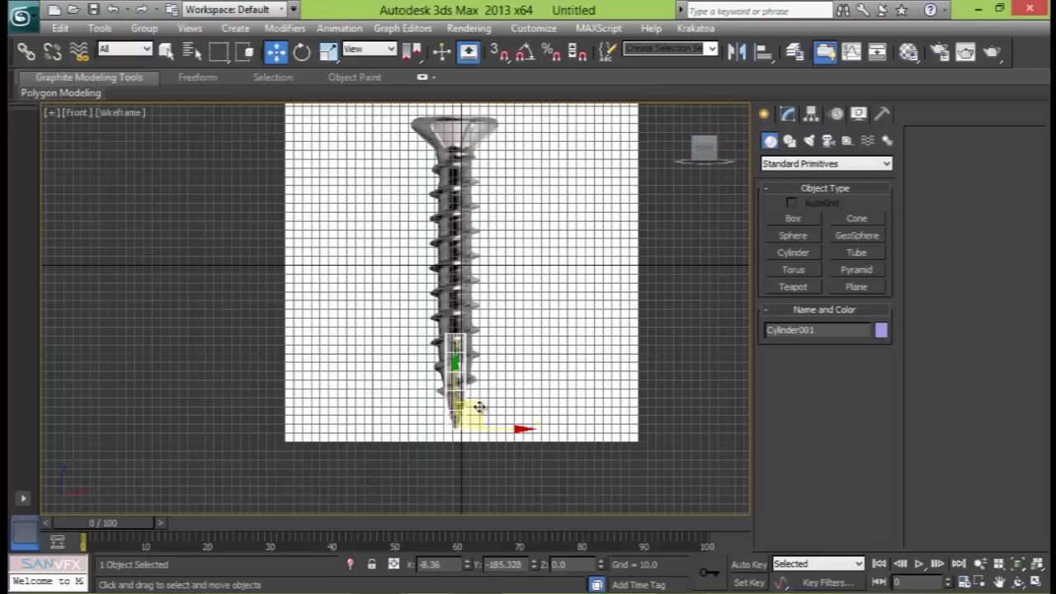
# - Set the cylinder's radius to 19.227 and height to 320.474 to match the blueprint shaft up to the screw head
pyautogui.click(789, 115)
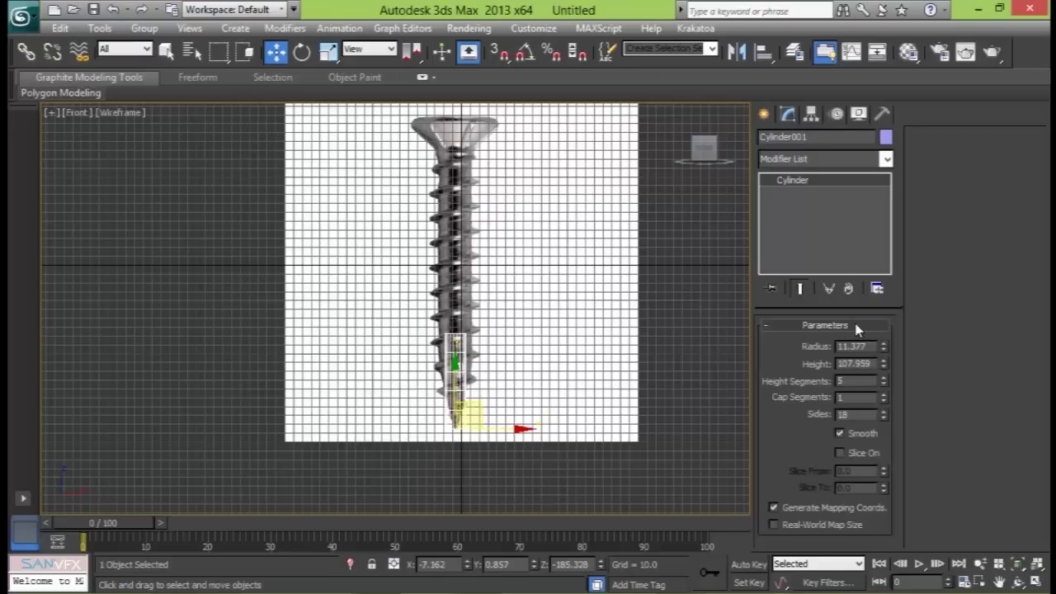
pyautogui.moveTo(884, 348); pyautogui.dragTo(876, 289)
pyautogui.moveTo(885, 365); pyautogui.dragTo(870, 204)
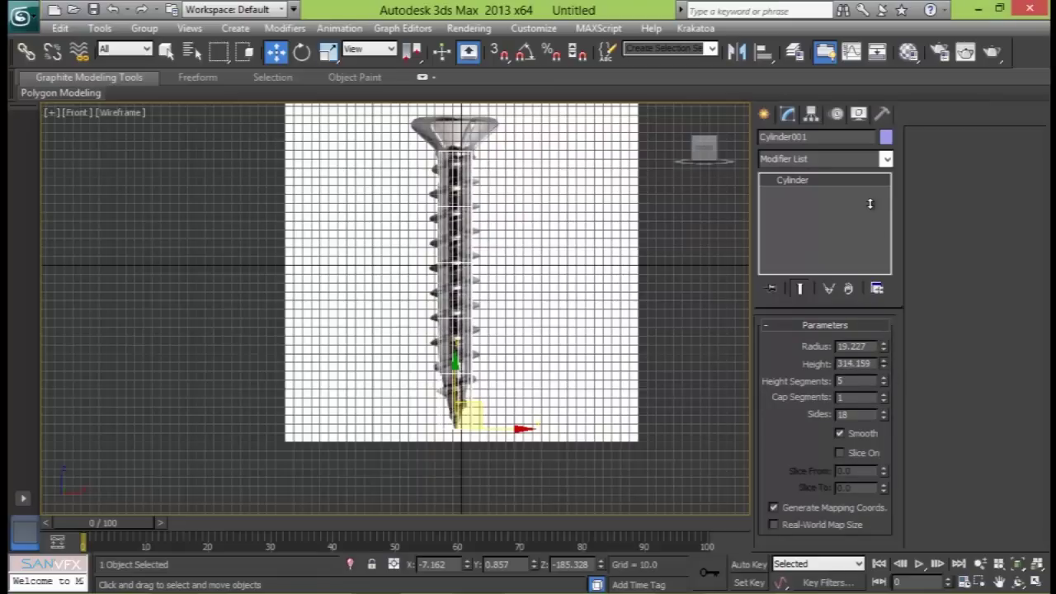
pyautogui.scroll(5, 541, 180)
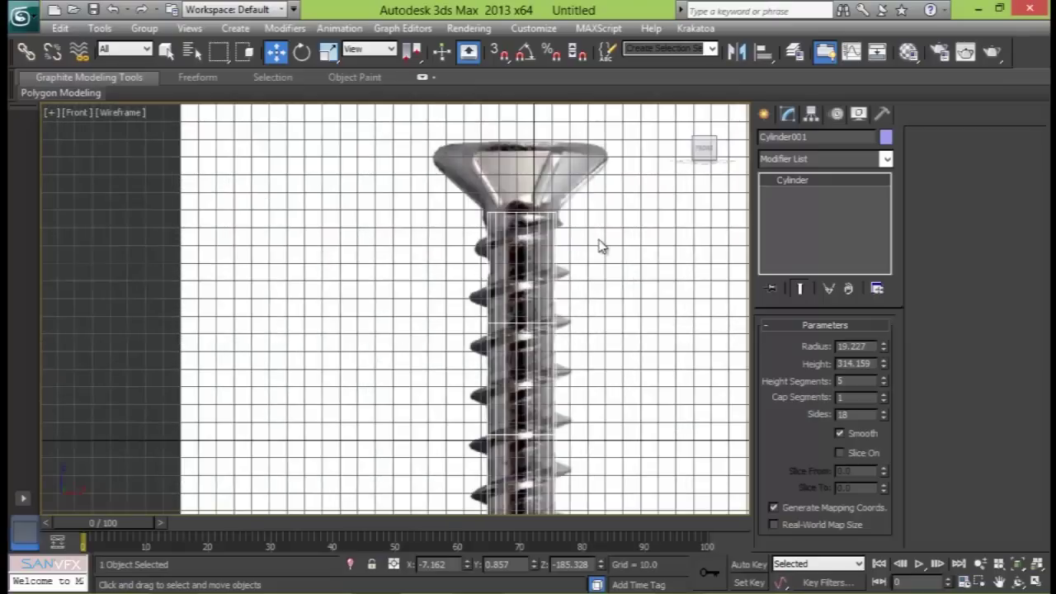
pyautogui.moveTo(887, 365); pyautogui.dragTo(883, 359)
pyautogui.moveTo(528, 347); pyautogui.dragTo(520, 190, button='middle')
pyautogui.scroll(-4, 531, 276)
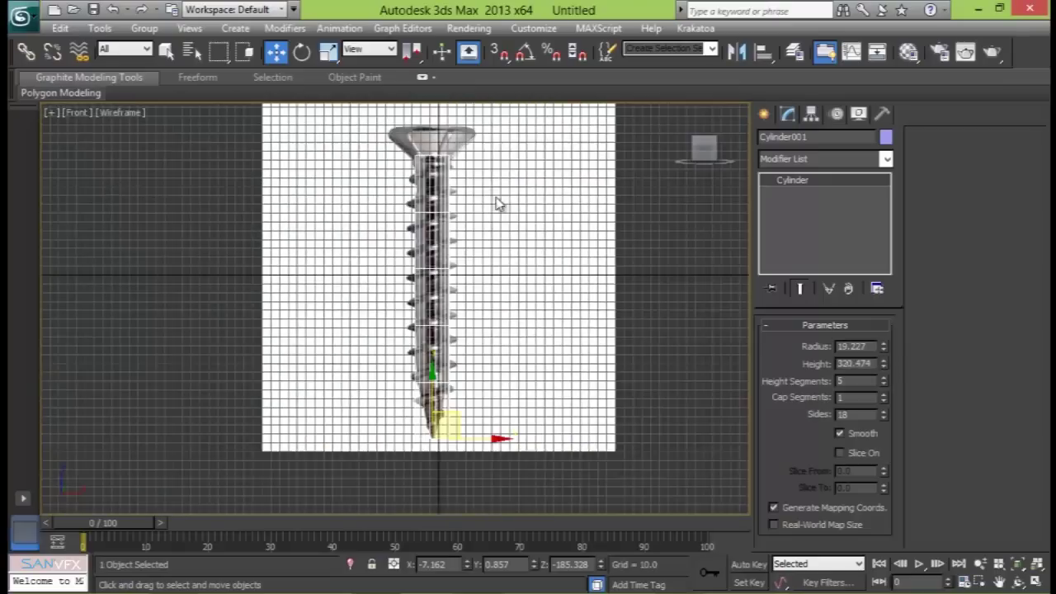
# - Set the cylinder's height segments to 1 and show it with edged faces and no selection brackets in the maximized Perspective view
pyautogui.scroll(3, 488, 322)
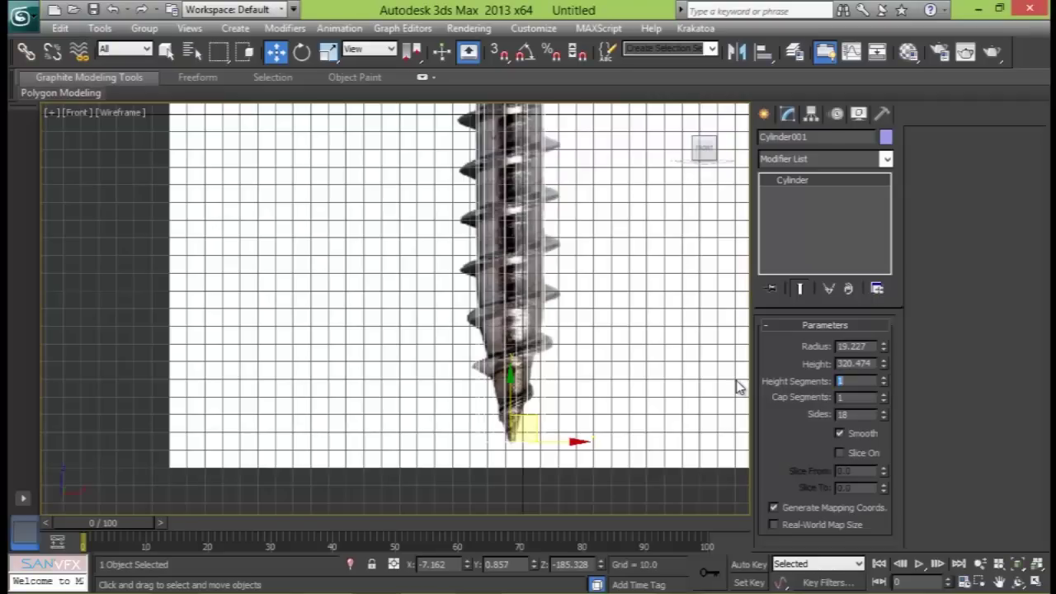
pyautogui.moveTo(610, 202); pyautogui.dragTo(585, 245, button='middle')
pyautogui.hotkey('alt', 'w')
pyautogui.scroll(2, 589, 356)
pyautogui.hotkey('alt', 'w')
pyautogui.scroll(-5, 412, 349)
pyautogui.keyDown('alt'); pyautogui.moveTo(448, 273); pyautogui.dragTo(714, 350, button='middle'); pyautogui.keyUp('alt')
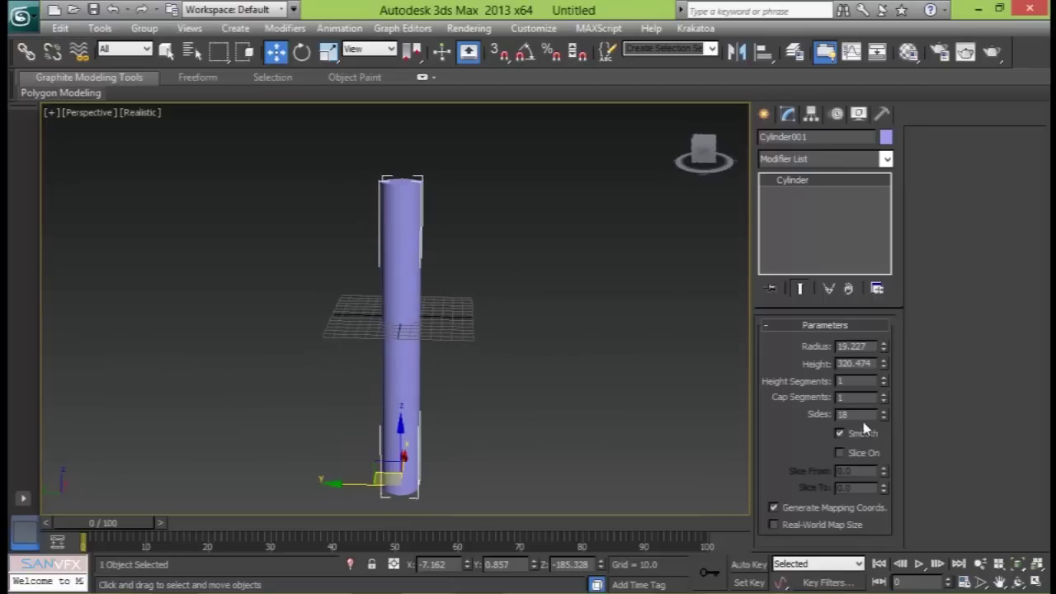
pyautogui.press('j')
pyautogui.press('F4')
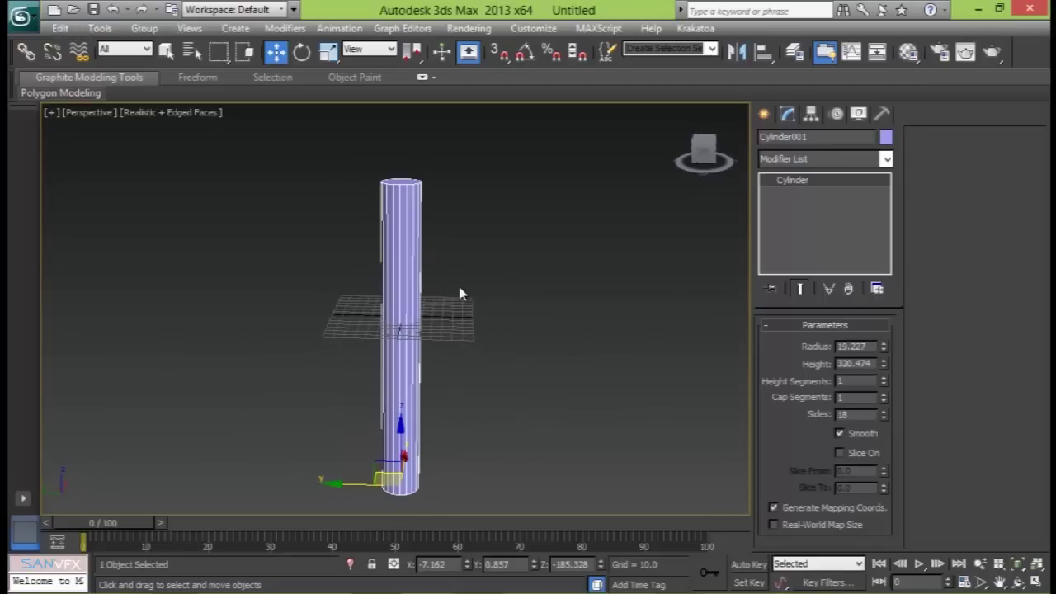
pyautogui.keyDown('alt'); pyautogui.moveTo(452, 248); pyautogui.dragTo(426, 250, button='middle'); pyautogui.keyUp('alt')
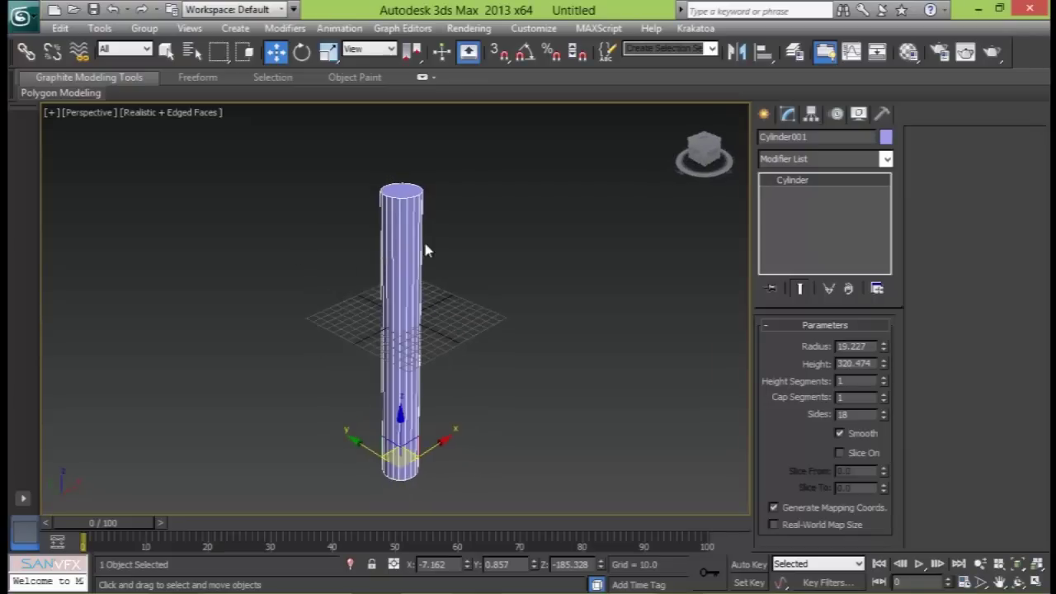
# - Set the cylinder's number of sides to 16
pyautogui.scroll(2, 428, 231)
pyautogui.keyDown('alt'); pyautogui.moveTo(429, 178); pyautogui.dragTo(361, 245, button='middle'); pyautogui.keyUp('alt')
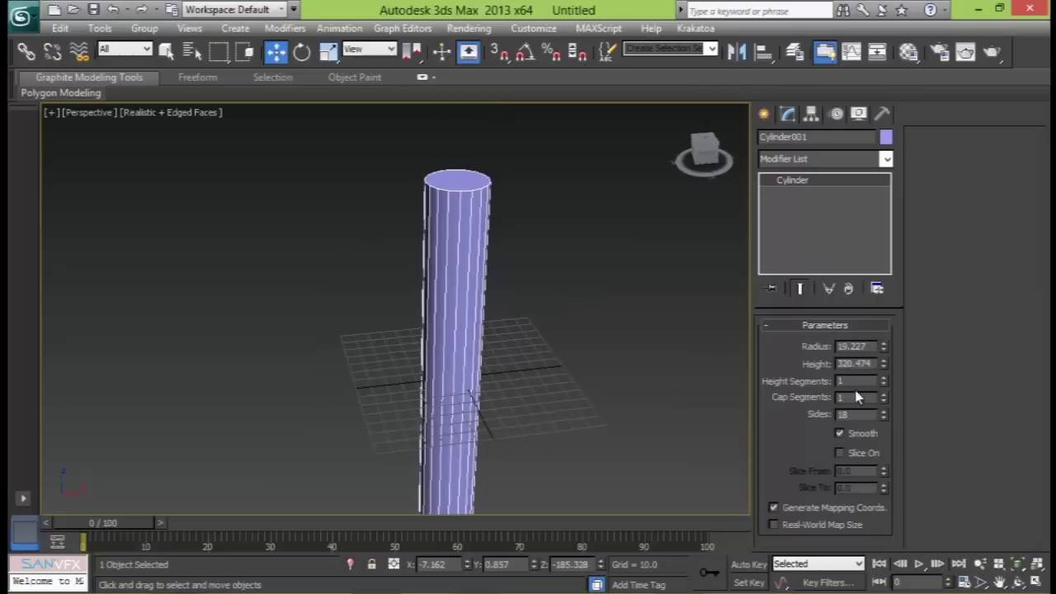
pyautogui.keyDown('alt'); pyautogui.moveTo(576, 330); pyautogui.dragTo(530, 257, button='middle'); pyautogui.keyUp('alt')
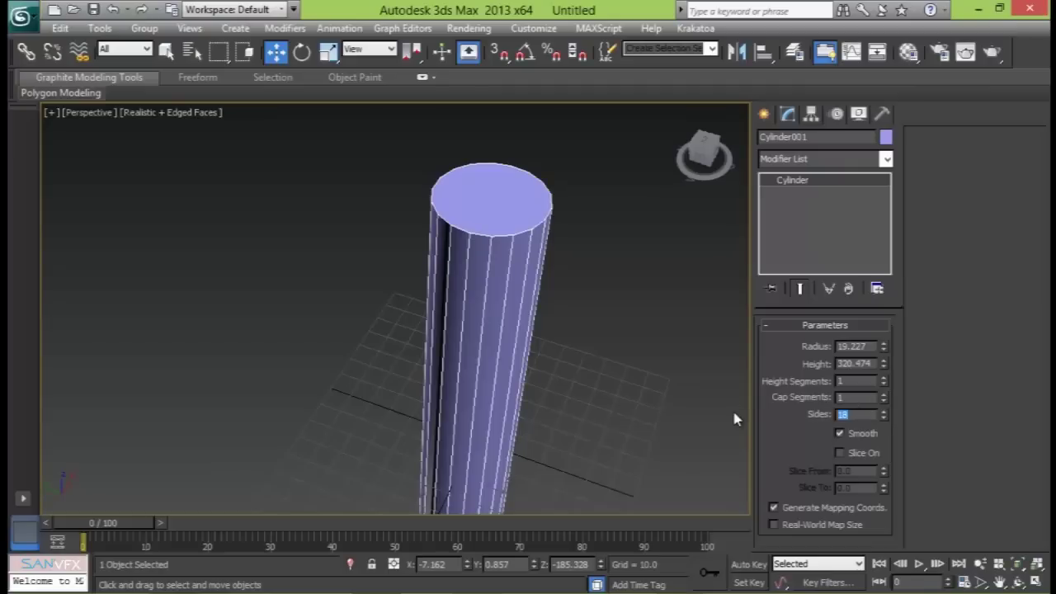
pyautogui.write('15')
pyautogui.press('Return')
# - Clone the cylinder along the Y axis, placing the copy beside the original
pyautogui.keyDown('alt'); pyautogui.moveTo(512, 410); pyautogui.dragTo(512, 284, button='middle'); pyautogui.keyUp('alt')
pyautogui.scroll(-5, 481, 262)
pyautogui.moveTo(361, 425)
pyautogui.keyDown('shift'); pyautogui.mouseDown()
pyautogui.moveTo(425, 425)
pyautogui.moveTo(476, 381)
pyautogui.mouseUp(); pyautogui.keyUp('shift')
pyautogui.click(533, 375)
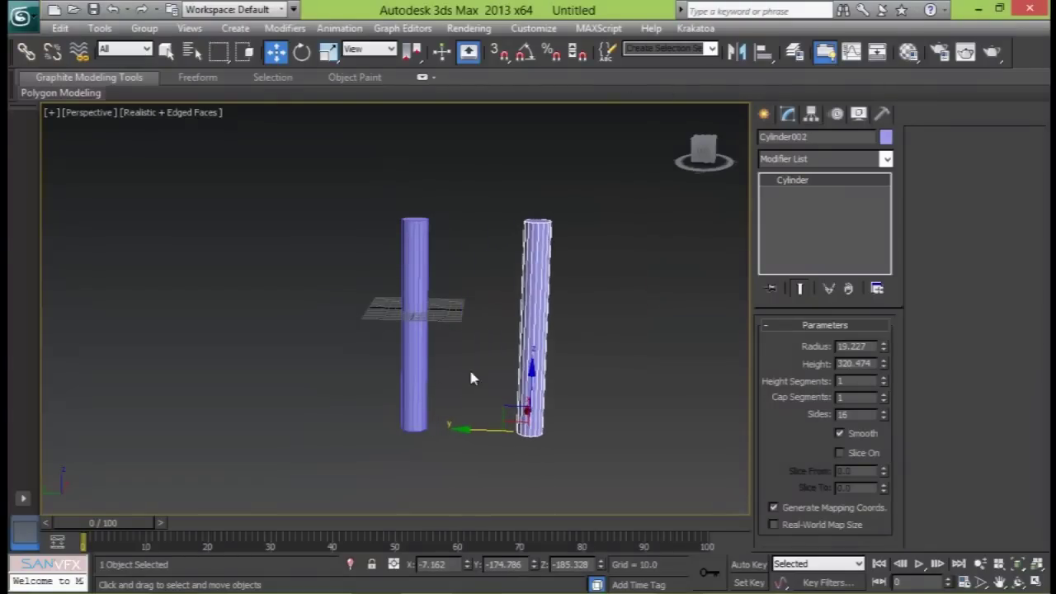
# - Convert the copied cylinder to an Editable Poly
pyautogui.keyDown('alt'); pyautogui.moveTo(429, 306); pyautogui.dragTo(554, 289, button='middle'); pyautogui.keyUp('alt')
pyautogui.rightClick(536, 279)
pyautogui.moveTo(602, 419)
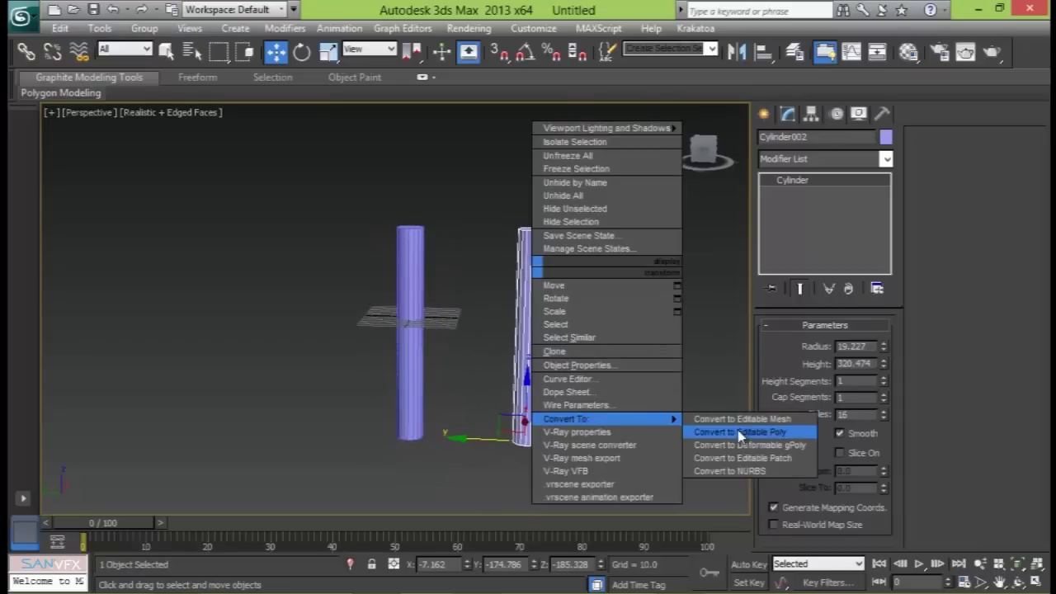
pyautogui.click(710, 430)
# - Select all vertical side edges of the copied cylinder and connect them with 18 segments
pyautogui.click(804, 342)
pyautogui.moveTo(572, 312); pyautogui.dragTo(500, 323)
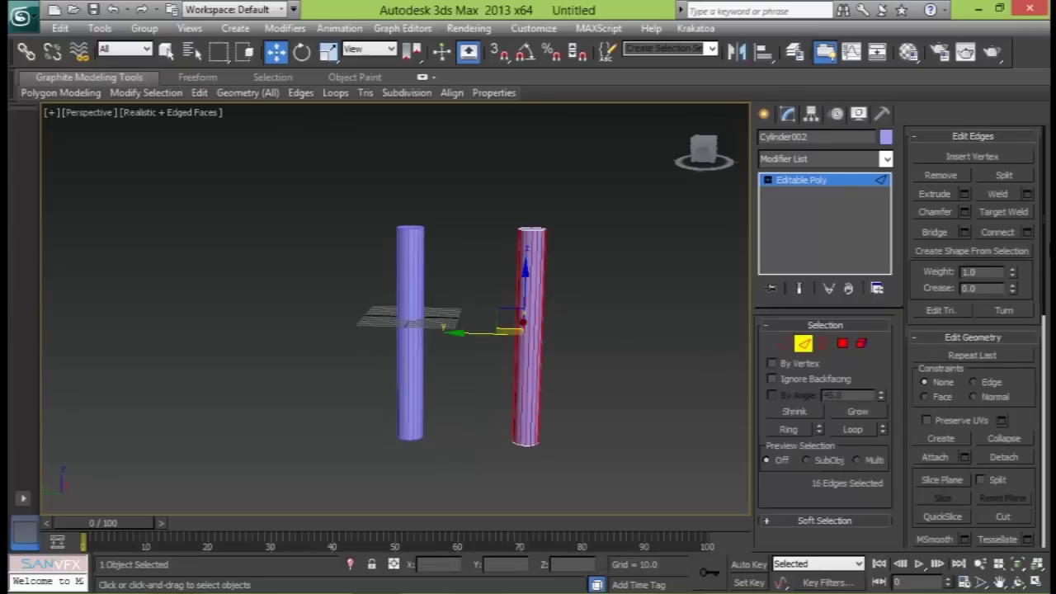
pyautogui.moveTo(540, 278); pyautogui.dragTo(453, 295, button='middle')
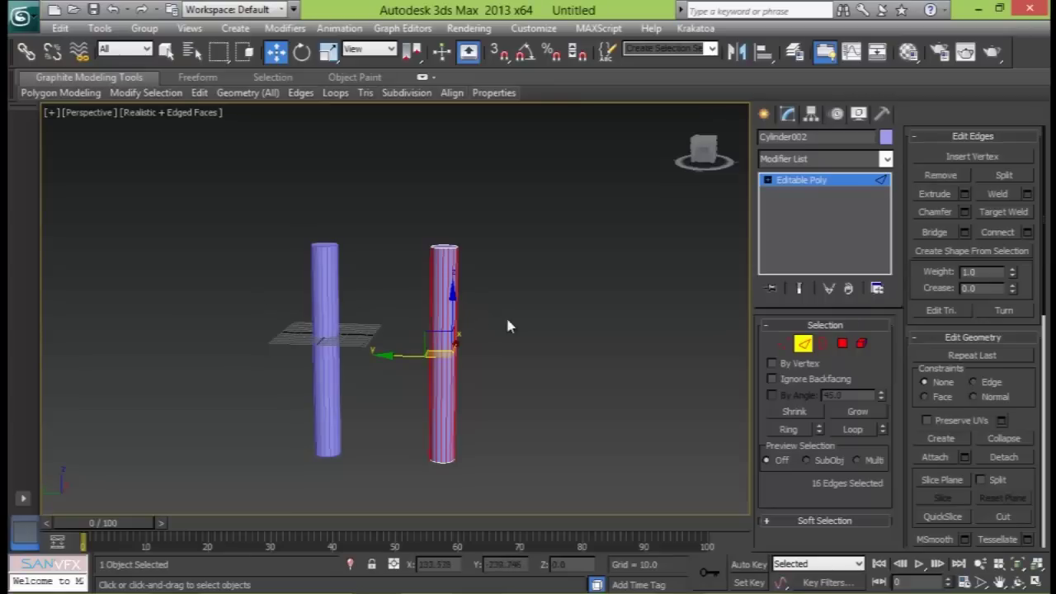
pyautogui.moveTo(413, 313); pyautogui.dragTo(442, 289, button='middle')
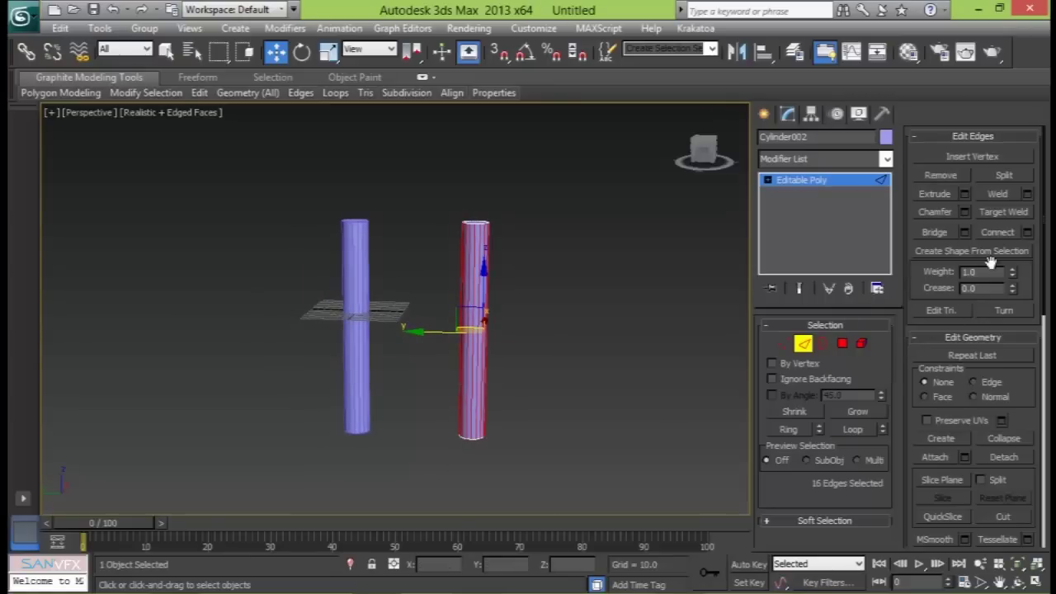
pyautogui.click(1027, 234)
pyautogui.scroll(2, 492, 310)
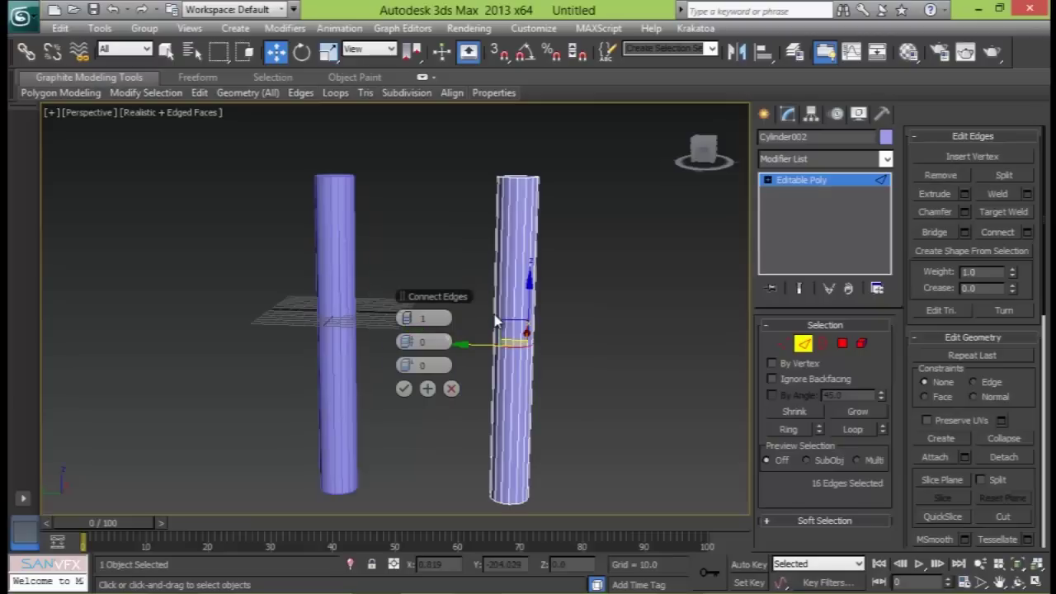
pyautogui.moveTo(406, 323); pyautogui.dragTo(410, 315)
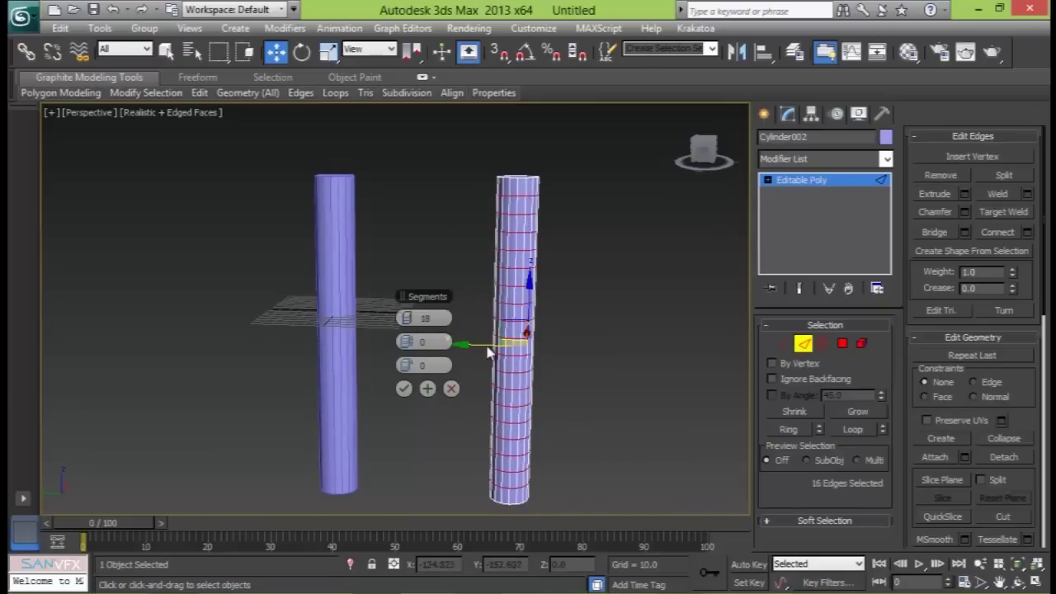
pyautogui.click(403, 389)
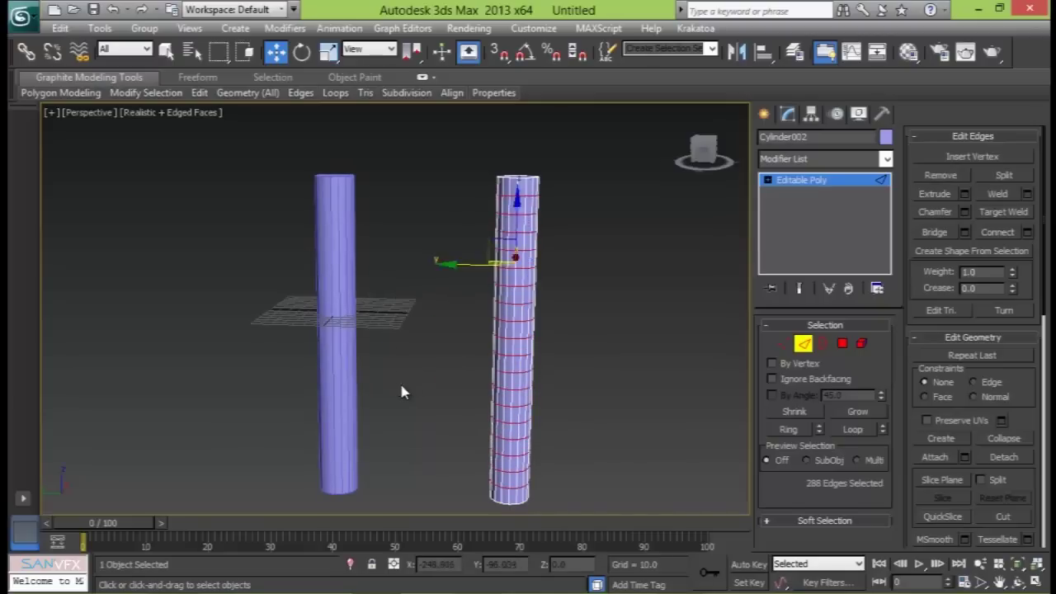
# - Chamfer the connected horizontal edge rings on the copied cylinder, using 1 segment
pyautogui.click(964, 212)
pyautogui.moveTo(408, 318); pyautogui.dragTo(410, 317)
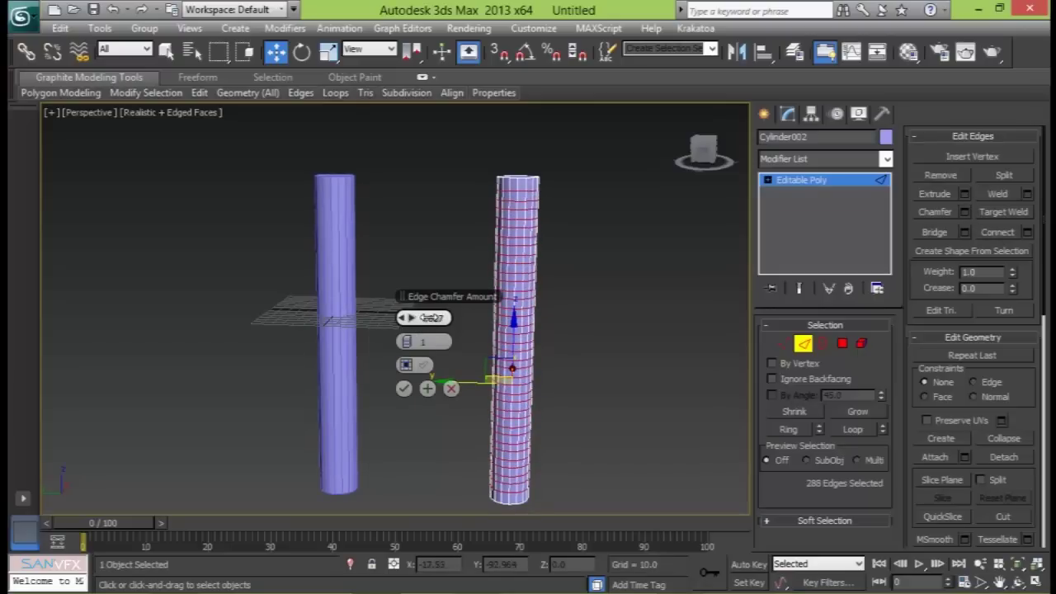
pyautogui.click(403, 388)
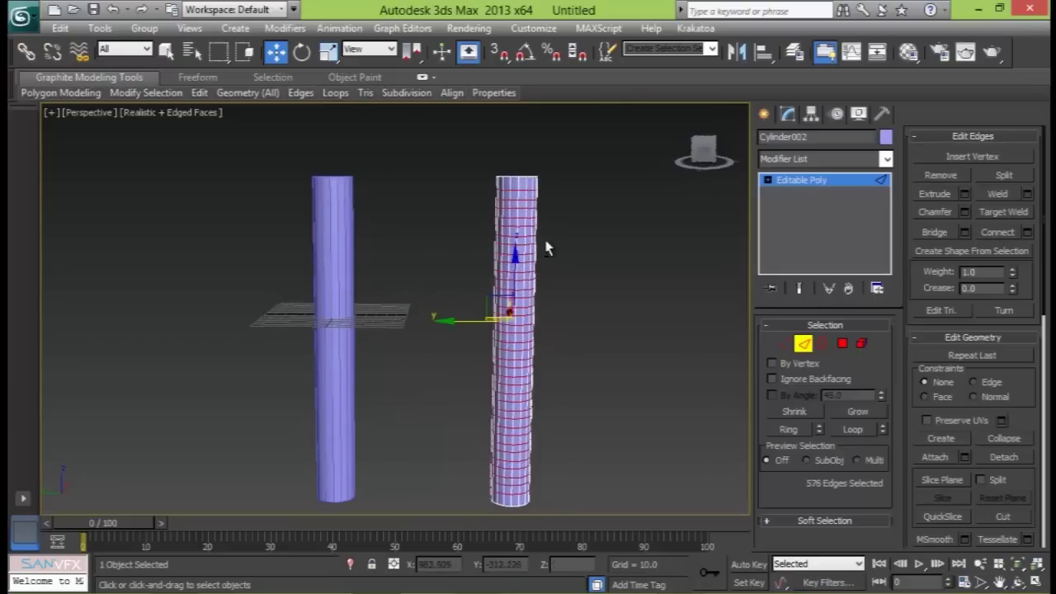
# - Select every other horizontal band of polygons along the full length of the copied cylinder
pyautogui.hotkey('alt', 'w')
pyautogui.moveTo(580, 183); pyautogui.dragTo(500, 220, button='middle')
pyautogui.moveTo(308, 403); pyautogui.dragTo(147, 408, button='middle')
pyautogui.hotkey('alt', 'w')
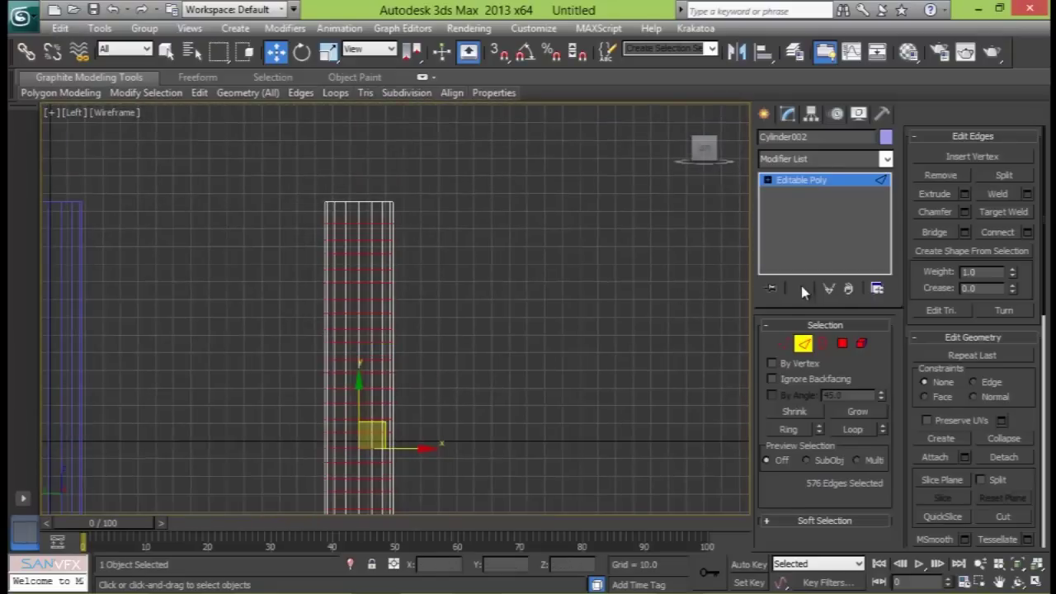
pyautogui.click(842, 344)
pyautogui.moveTo(313, 237); pyautogui.dragTo(436, 224)
pyautogui.keyDown('ctrl'); pyautogui.moveTo(314, 264); pyautogui.dragTo(460, 292); pyautogui.keyUp('ctrl')
pyautogui.keyDown('ctrl'); pyautogui.moveTo(311, 317); pyautogui.dragTo(459, 337); pyautogui.keyUp('ctrl')
pyautogui.keyDown('ctrl'); pyautogui.moveTo(323, 349); pyautogui.dragTo(437, 356); pyautogui.keyUp('ctrl')
pyautogui.keyDown('ctrl'); pyautogui.moveTo(316, 381); pyautogui.dragTo(455, 393); pyautogui.keyUp('ctrl')
pyautogui.moveTo(453, 394); pyautogui.dragTo(513, 261, button='middle')
pyautogui.keyDown('ctrl'); pyautogui.moveTo(371, 287); pyautogui.dragTo(490, 286); pyautogui.keyUp('ctrl')
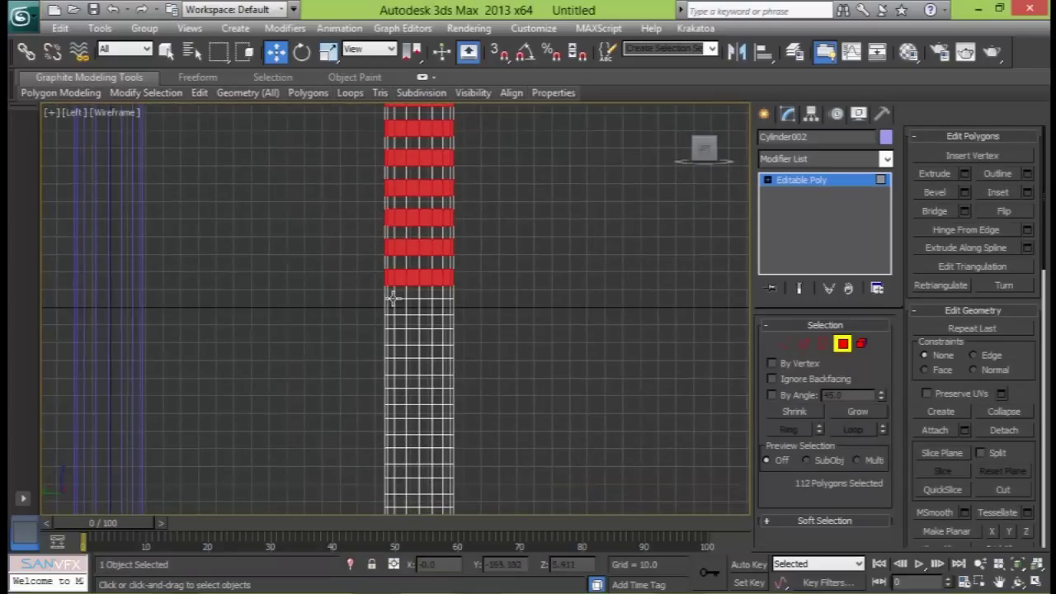
pyautogui.keyDown('ctrl'); pyautogui.moveTo(377, 313); pyautogui.dragTo(481, 318); pyautogui.keyUp('ctrl')
pyautogui.keyDown('ctrl'); pyautogui.moveTo(373, 345); pyautogui.dragTo(510, 348); pyautogui.keyUp('ctrl')
pyautogui.keyDown('ctrl'); pyautogui.moveTo(380, 369); pyautogui.dragTo(518, 379); pyautogui.keyUp('ctrl')
pyautogui.keyDown('ctrl'); pyautogui.moveTo(361, 396); pyautogui.dragTo(497, 401); pyautogui.keyUp('ctrl')
pyautogui.moveTo(499, 381); pyautogui.dragTo(579, 274, button='middle')
pyautogui.keyDown('ctrl'); pyautogui.moveTo(523, 327); pyautogui.dragTo(528, 330); pyautogui.keyUp('ctrl')
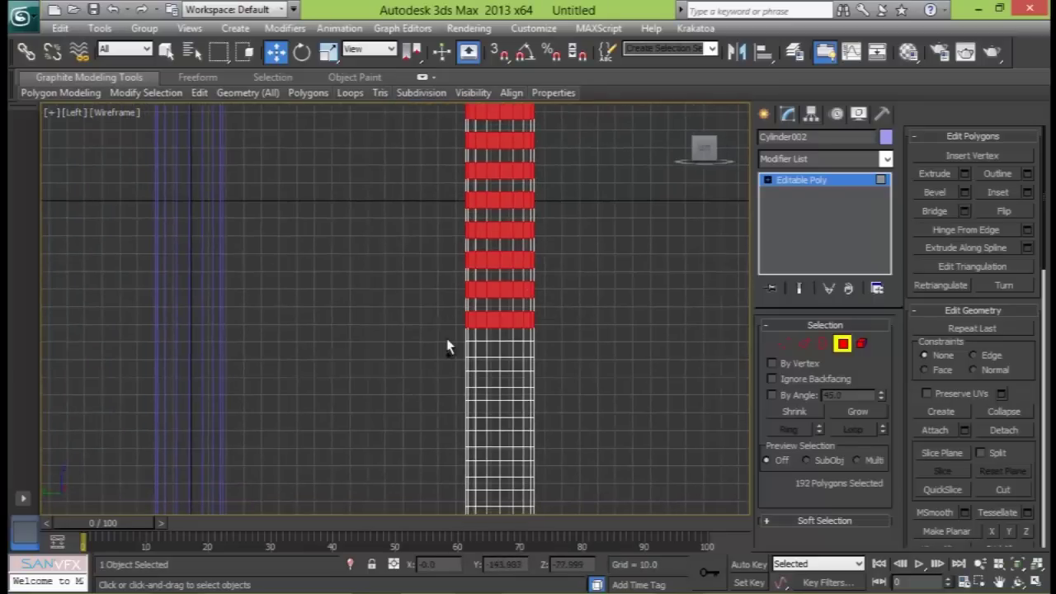
pyautogui.keyDown('ctrl'); pyautogui.moveTo(462, 356); pyautogui.dragTo(506, 358); pyautogui.keyUp('ctrl')
pyautogui.keyDown('ctrl'); pyautogui.moveTo(461, 386); pyautogui.dragTo(536, 388); pyautogui.keyUp('ctrl')
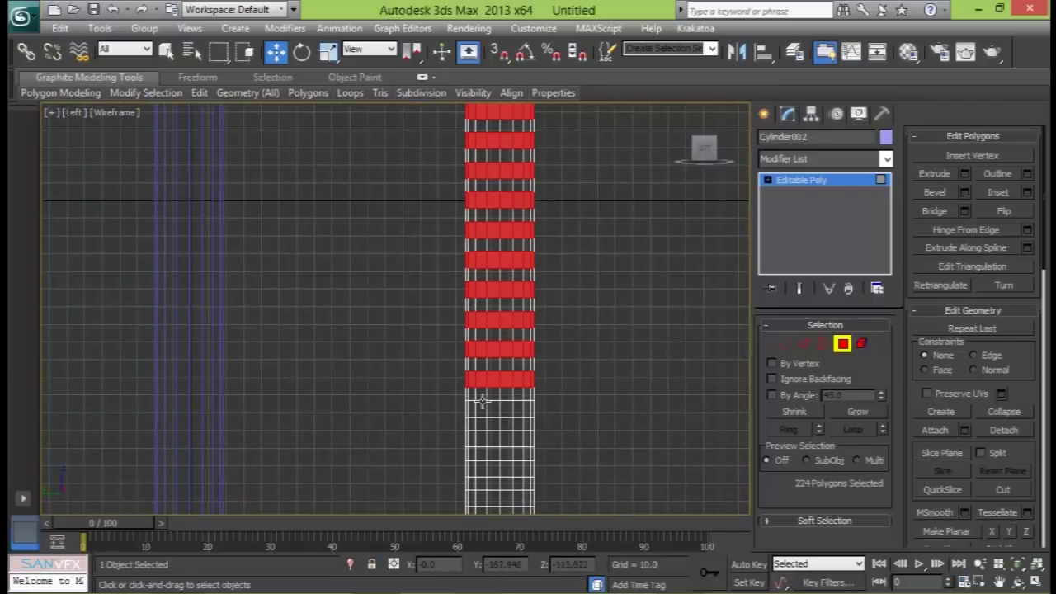
pyautogui.keyDown('ctrl'); pyautogui.moveTo(495, 419); pyautogui.dragTo(550, 420); pyautogui.keyUp('ctrl')
pyautogui.moveTo(551, 321); pyautogui.dragTo(537, 184, button='middle')
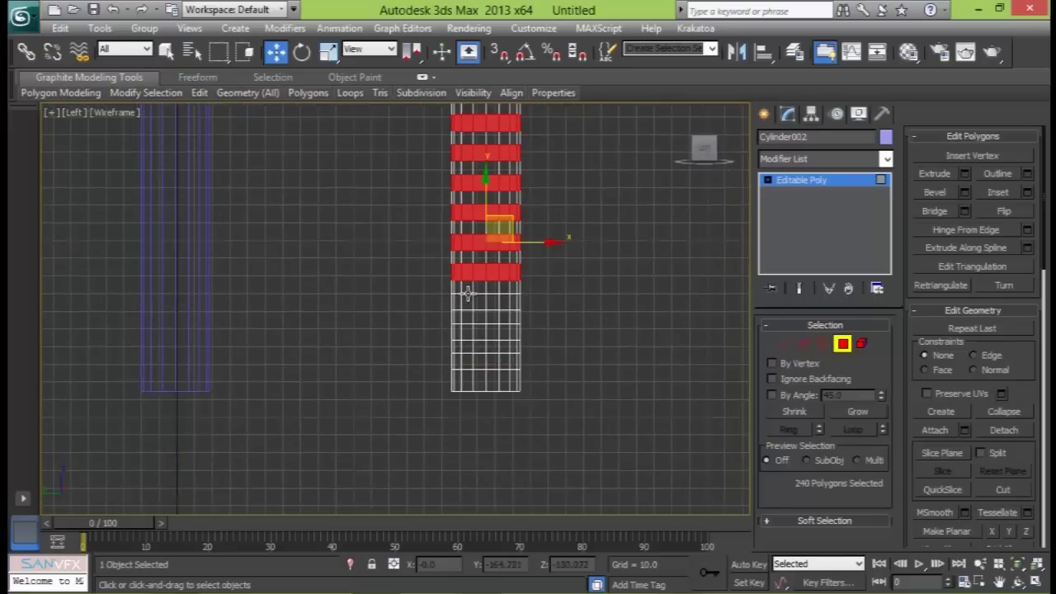
pyautogui.keyDown('ctrl'); pyautogui.moveTo(446, 307); pyautogui.dragTo(528, 310); pyautogui.keyUp('ctrl')
pyautogui.keyDown('ctrl'); pyautogui.moveTo(447, 337); pyautogui.dragTo(557, 340); pyautogui.keyUp('ctrl')
pyautogui.keyDown('ctrl'); pyautogui.moveTo(443, 360); pyautogui.dragTo(545, 371); pyautogui.keyUp('ctrl')
pyautogui.moveTo(589, 281); pyautogui.dragTo(594, 359, button='middle')
pyautogui.hotkey('alt', 'w')
pyautogui.middleClick(650, 393)
pyautogui.hotkey('alt', 'w')
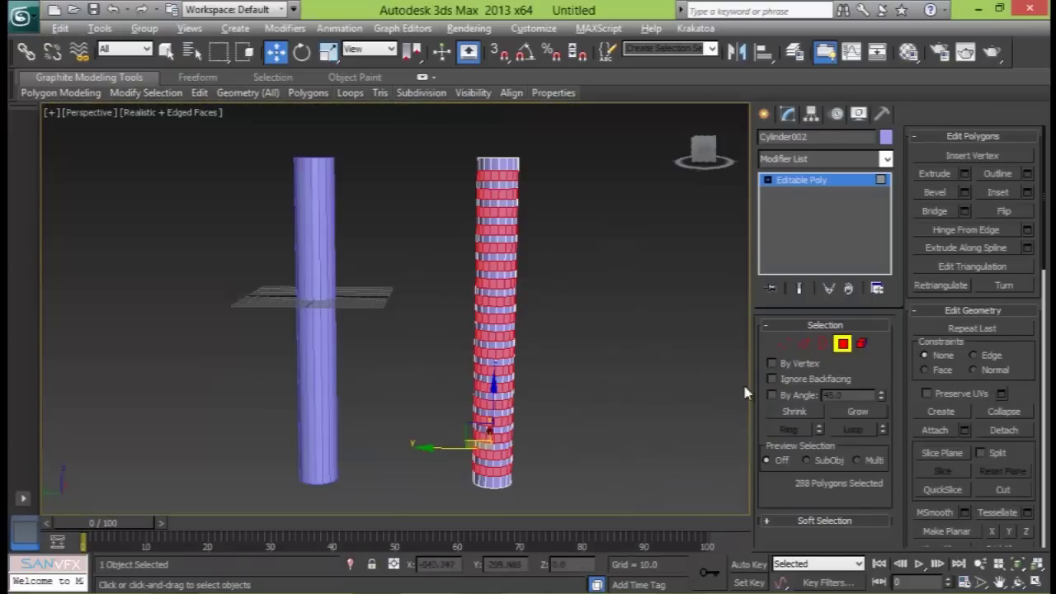
# - Bevel the selected polygon bands outward along local normals with height 5.61 and outline -2.652, then deselect the object
pyautogui.click(965, 190)
pyautogui.keyDown('alt'); pyautogui.moveTo(537, 201); pyautogui.dragTo(503, 223, button='middle'); pyautogui.keyUp('alt')
pyautogui.click(415, 317)
pyautogui.click(461, 350)
pyautogui.scroll(3, 413, 364)
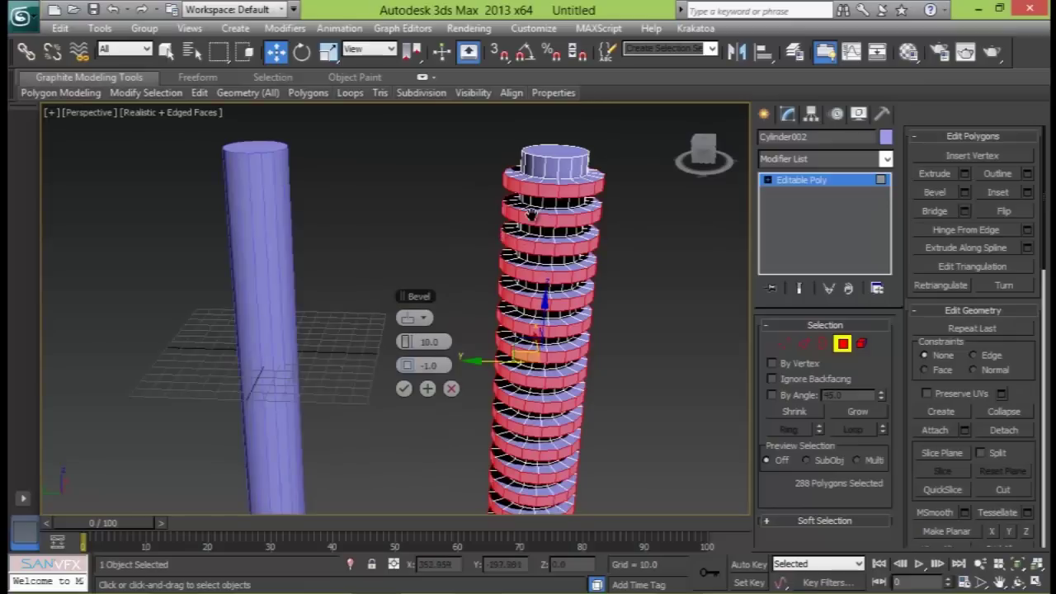
pyautogui.moveTo(405, 340); pyautogui.dragTo(407, 365)
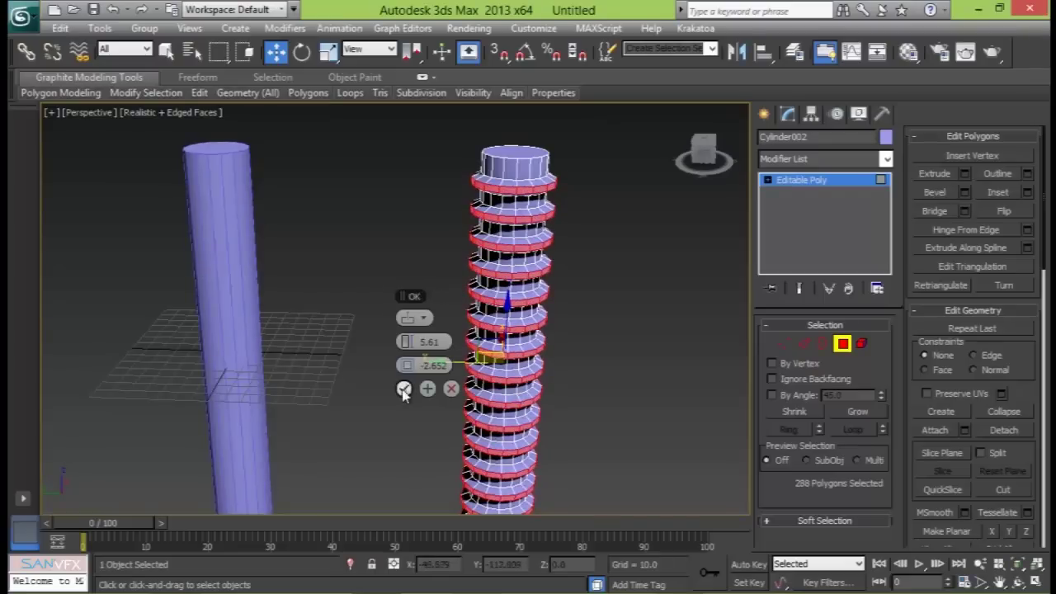
pyautogui.click(404, 389)
pyautogui.keyDown('alt'); pyautogui.moveTo(471, 330); pyautogui.dragTo(499, 278, button='middle'); pyautogui.keyUp('alt')
pyautogui.click(611, 305)
pyautogui.click(843, 344)
pyautogui.click(575, 318)
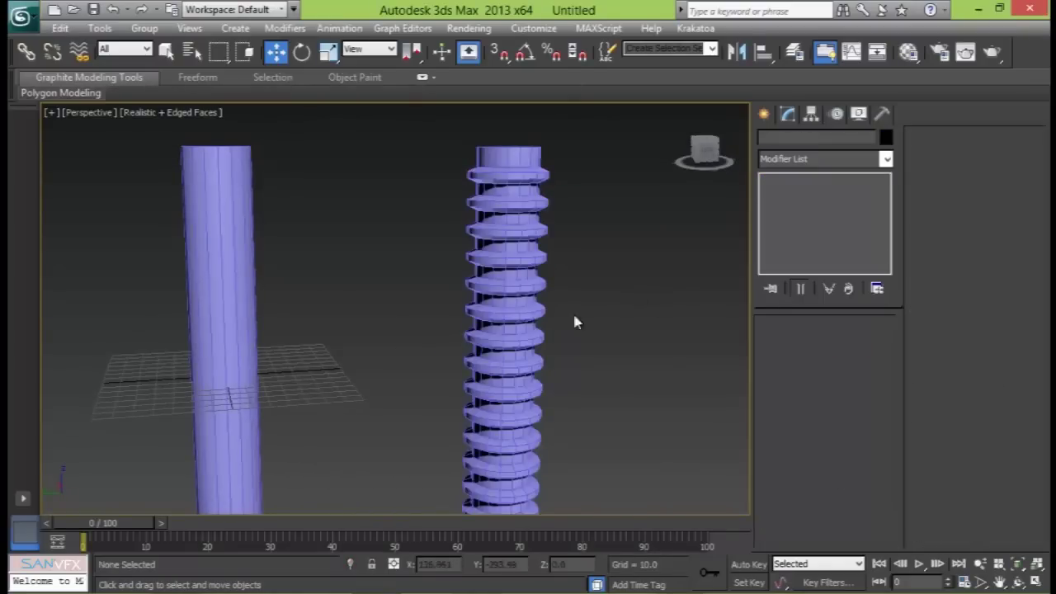
# - Inspect the beveled rings on the copied cylinder from several angles and compare them with a real screw thread
pyautogui.scroll(-5, 575, 322)
pyautogui.keyDown('alt'); pyautogui.moveTo(478, 247); pyautogui.dragTo(419, 228, button='middle'); pyautogui.keyUp('alt')
pyautogui.click(413, 259)
pyautogui.scroll(4, 414, 259)
pyautogui.moveTo(452, 291)
pyautogui.keyDown('alt'); pyautogui.mouseDown(button='middle')
pyautogui.moveTo(437, 255)
pyautogui.moveTo(464, 229)
pyautogui.moveTo(452, 301)
pyautogui.mouseUp(button='middle'); pyautogui.keyUp('alt')
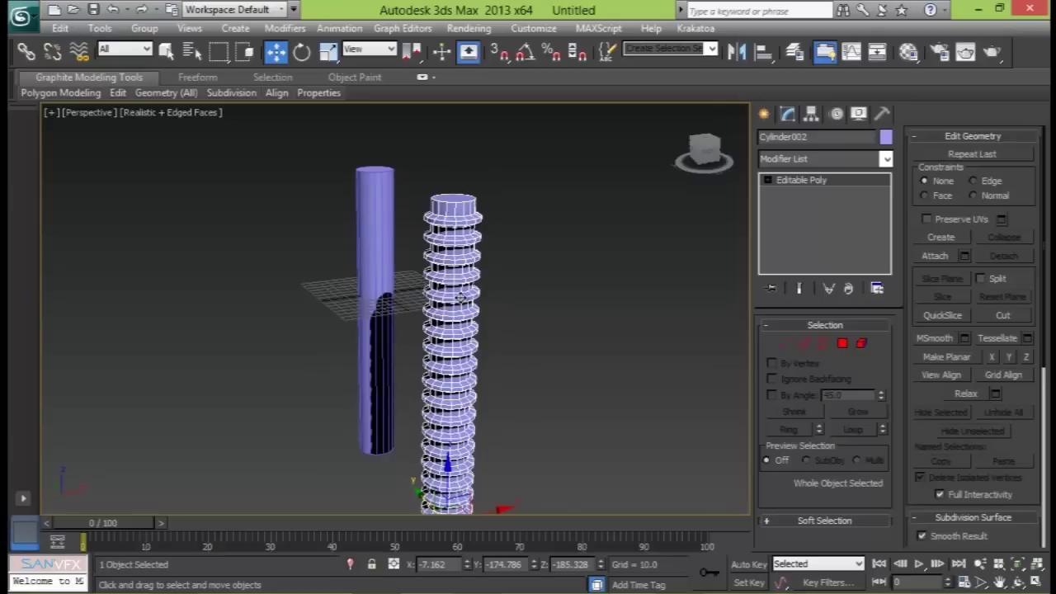
pyautogui.keyDown('alt'); pyautogui.moveTo(479, 221); pyautogui.dragTo(384, 221, button='middle'); pyautogui.keyUp('alt')
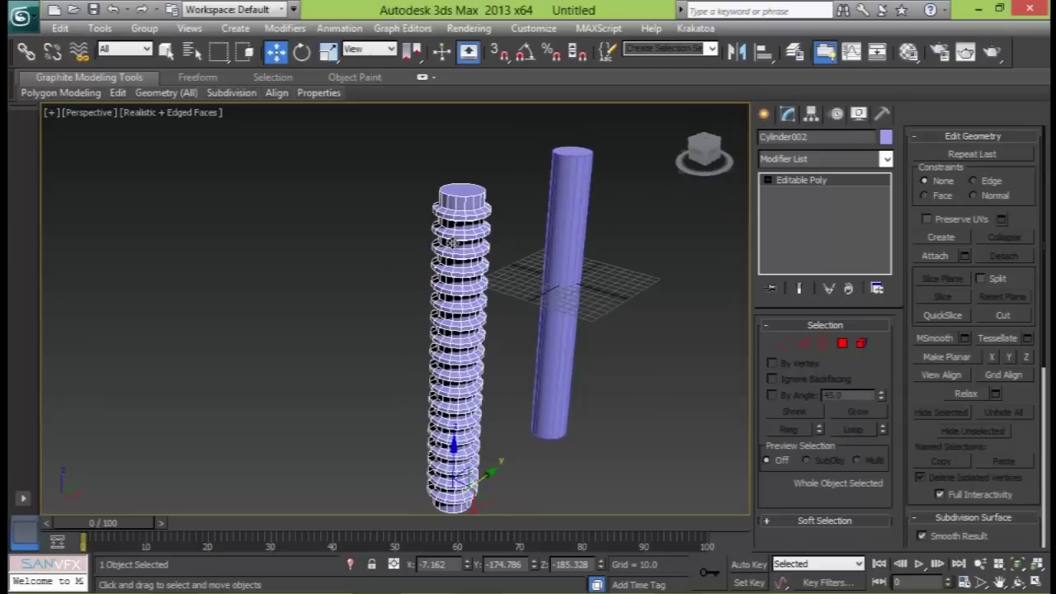
pyautogui.keyDown('alt'); pyautogui.moveTo(453, 260); pyautogui.dragTo(459, 298, button='middle'); pyautogui.keyUp('alt')
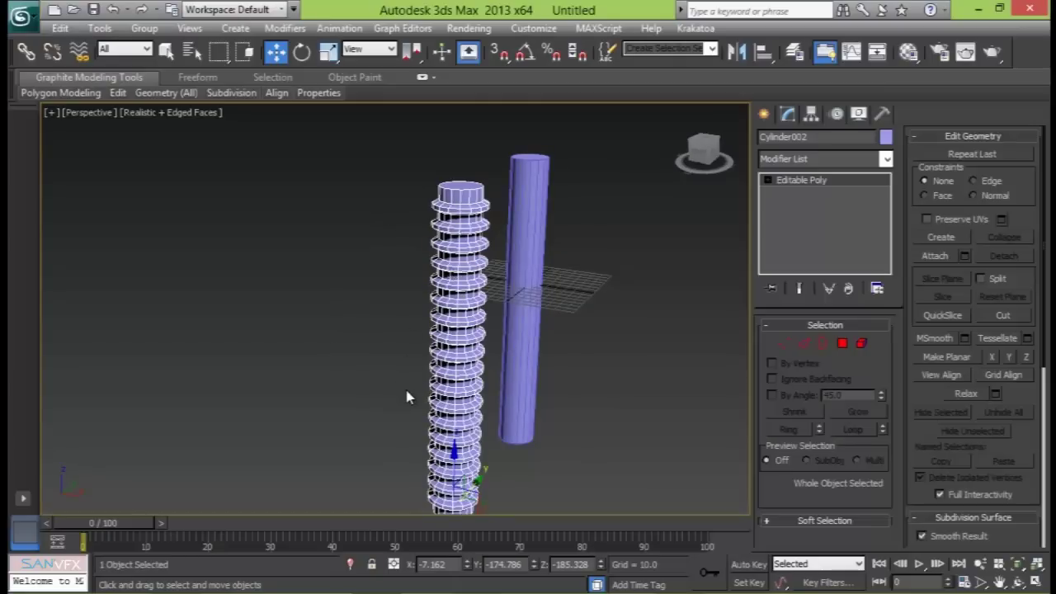
pyautogui.keyDown('alt'); pyautogui.moveTo(416, 297); pyautogui.dragTo(436, 243, button='middle'); pyautogui.keyUp('alt')
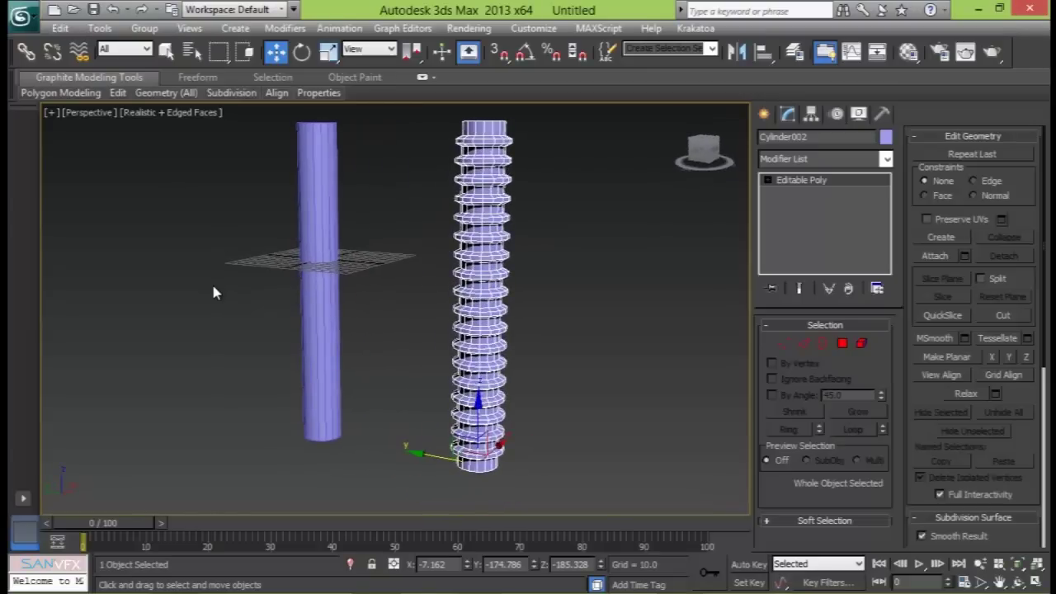
# - Delete the copied cylinder with the beveled rings
pyautogui.moveTo(420, 189); pyautogui.dragTo(606, 307)
pyautogui.moveTo(566, 165); pyautogui.dragTo(439, 307)
pyautogui.moveTo(602, 348); pyautogui.dragTo(602, 348)
pyautogui.press('Delete')
# - Select the original cylinder and examine the slope of the threads on the screw blueprint in the front view
pyautogui.keyDown('alt'); pyautogui.moveTo(335, 253); pyautogui.dragTo(472, 306, button='middle'); pyautogui.keyUp('alt')
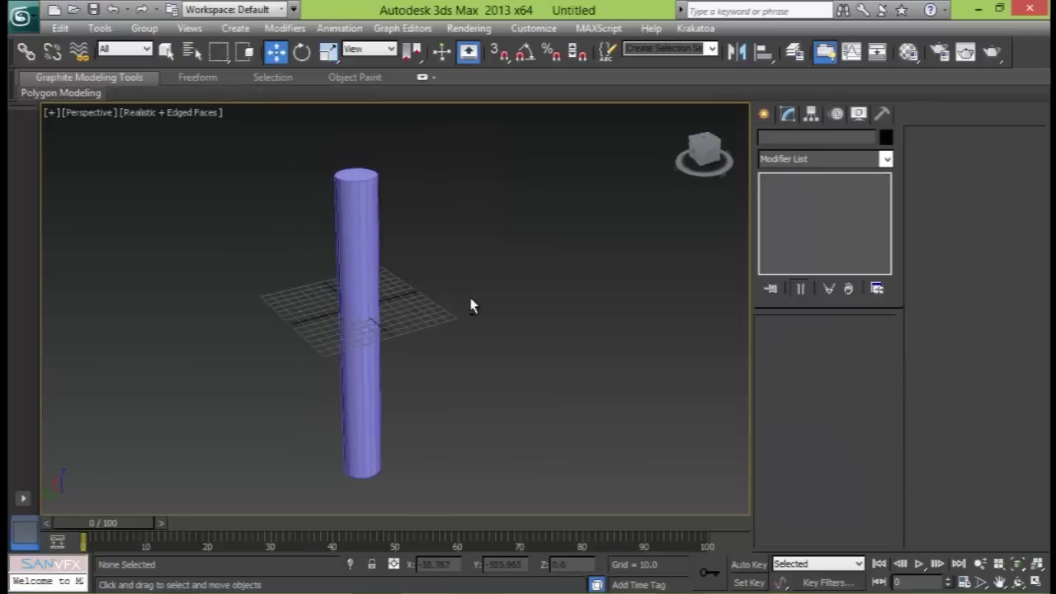
pyautogui.click(354, 264)
pyautogui.keyDown('alt'); pyautogui.moveTo(373, 202); pyautogui.dragTo(388, 193, button='middle'); pyautogui.keyUp('alt')
pyautogui.keyDown('alt'); pyautogui.moveTo(449, 217); pyautogui.dragTo(402, 188, button='middle'); pyautogui.keyUp('alt')
pyautogui.hotkey('alt', 'w')
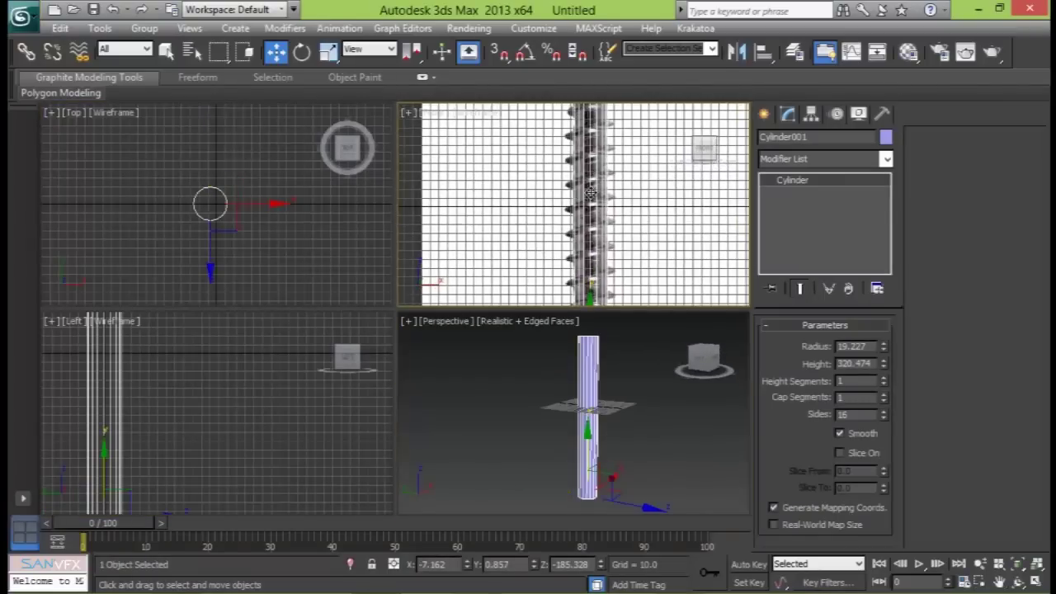
pyautogui.hotkey('alt', 'w')
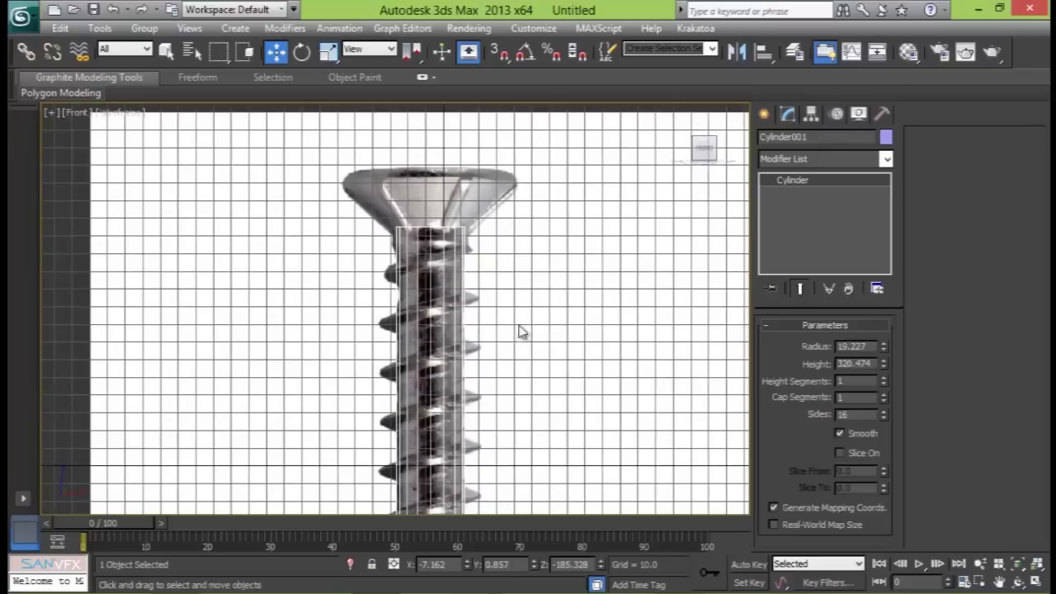
pyautogui.hotkey('alt', 'w')
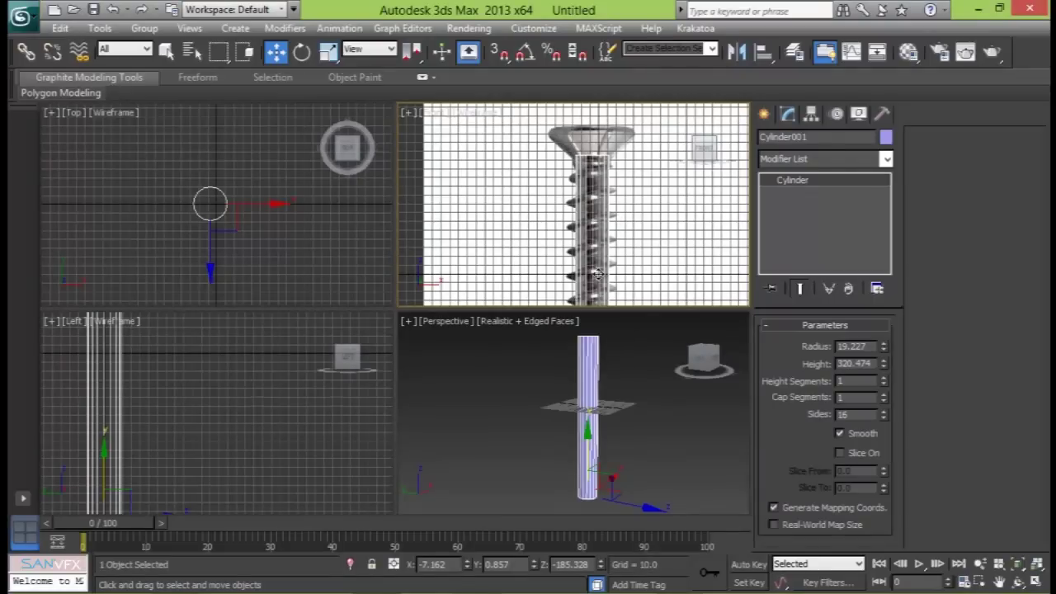
# - Draw a helix spline around the cylinder in the top view, with a first radius of about 23.5
pyautogui.rightClick(345, 258)
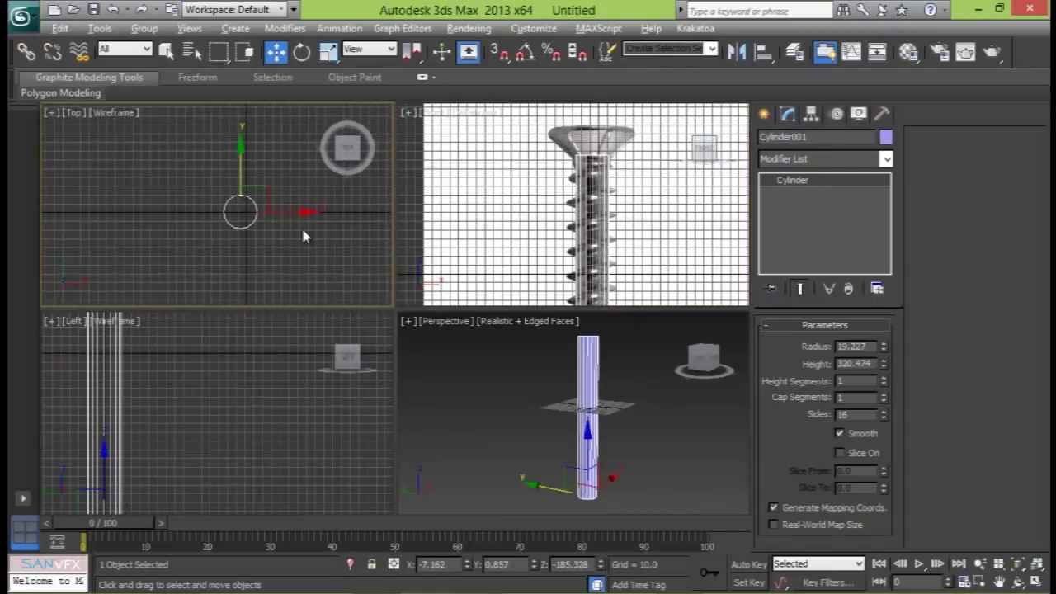
pyautogui.hotkey('alt', 'w')
pyautogui.scroll(2, 458, 255)
pyautogui.moveTo(458, 255); pyautogui.dragTo(394, 259, button='middle')
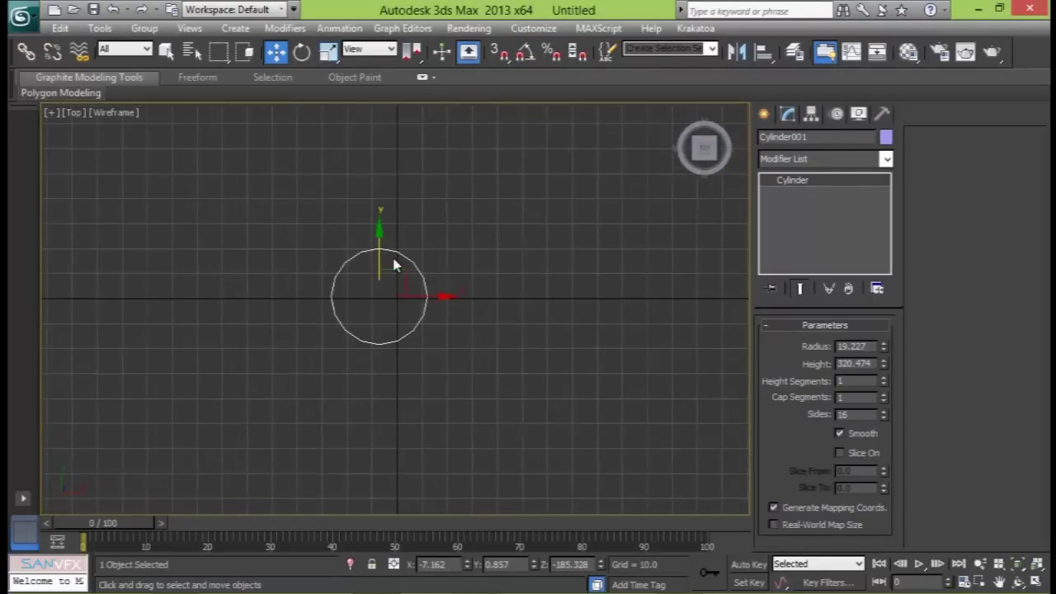
pyautogui.click(764, 116)
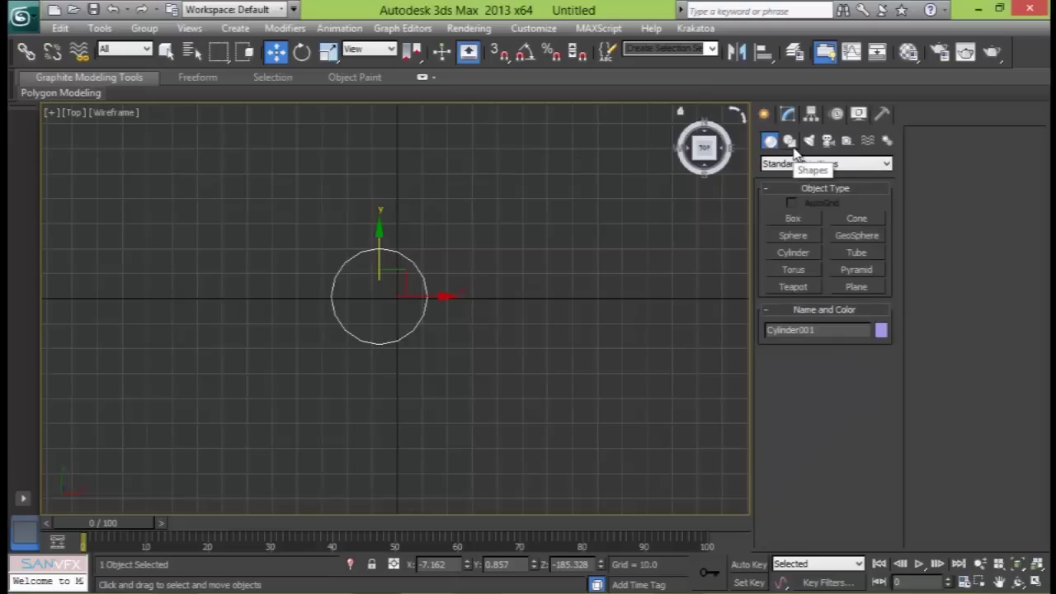
pyautogui.click(790, 142)
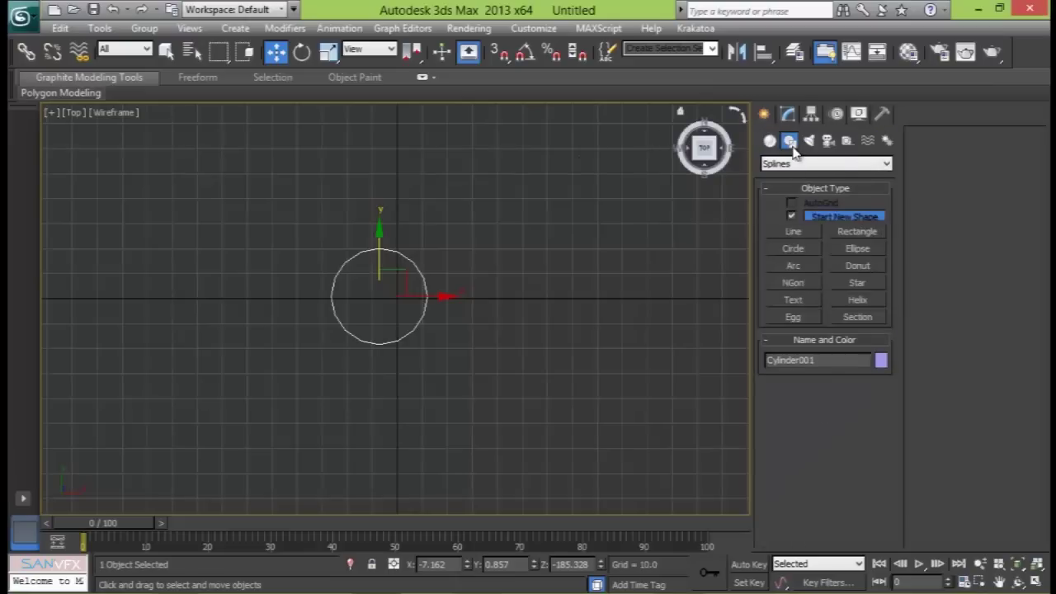
pyautogui.click(858, 300)
pyautogui.scroll(2, 437, 318)
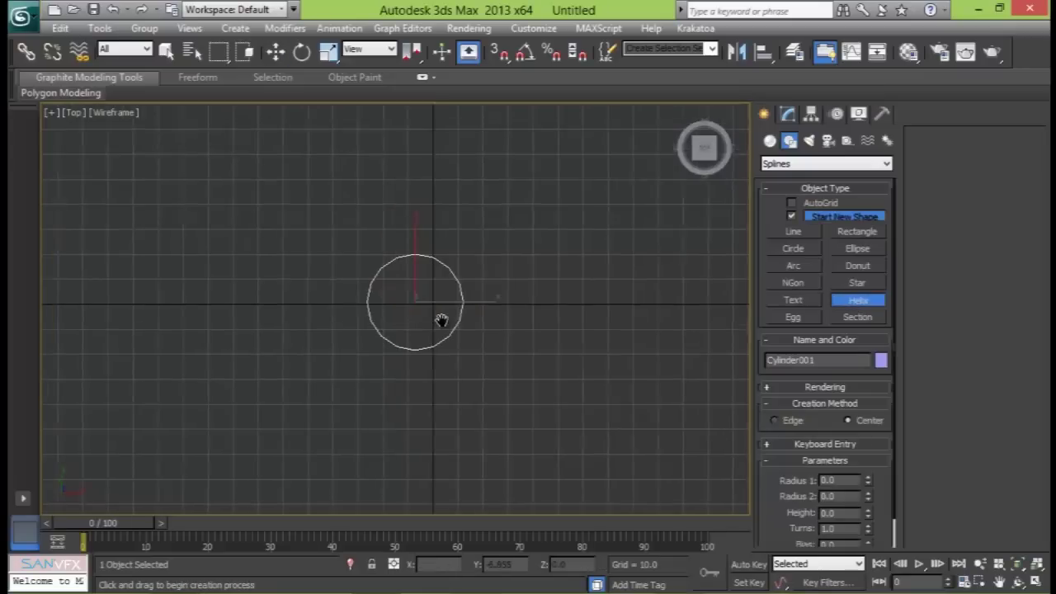
pyautogui.moveTo(431, 312); pyautogui.dragTo(485, 372)
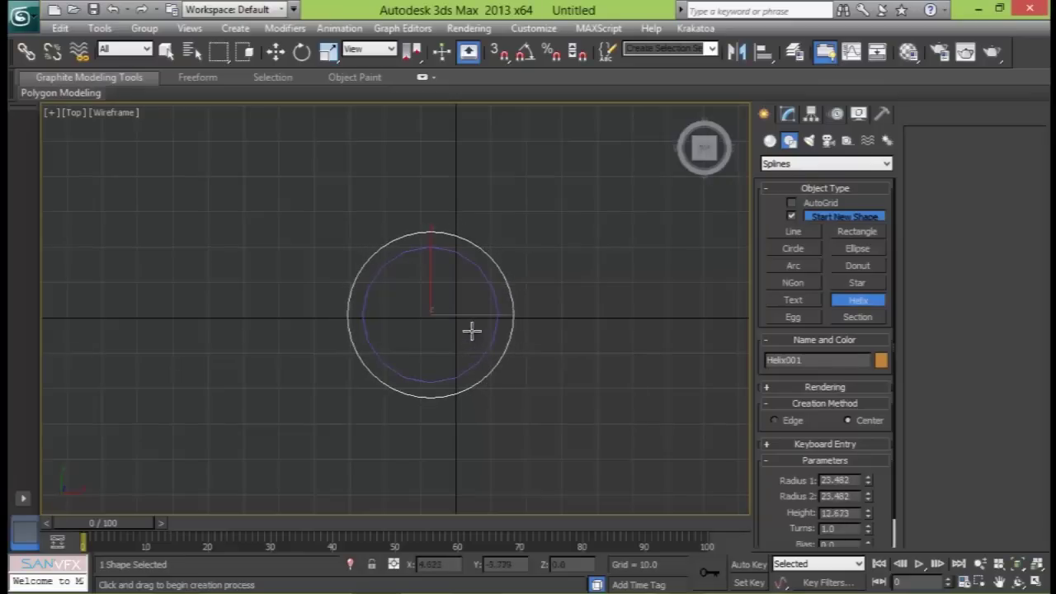
pyautogui.click(474, 255)
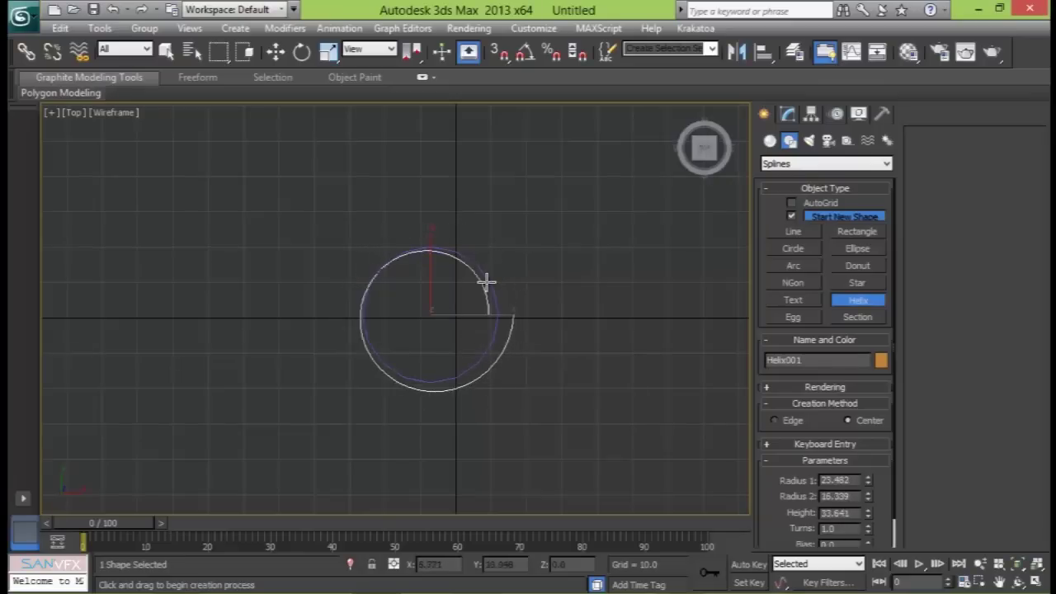
pyautogui.click(480, 241)
pyautogui.press('w')
# - Check the helix around the cylinder in the perspective view and delete it
pyautogui.moveTo(502, 323); pyautogui.dragTo(490, 302, button='middle')
pyautogui.hotkey('alt', 'w')
pyautogui.moveTo(669, 434); pyautogui.dragTo(665, 428, button='middle')
pyautogui.hotkey('alt', 'w')
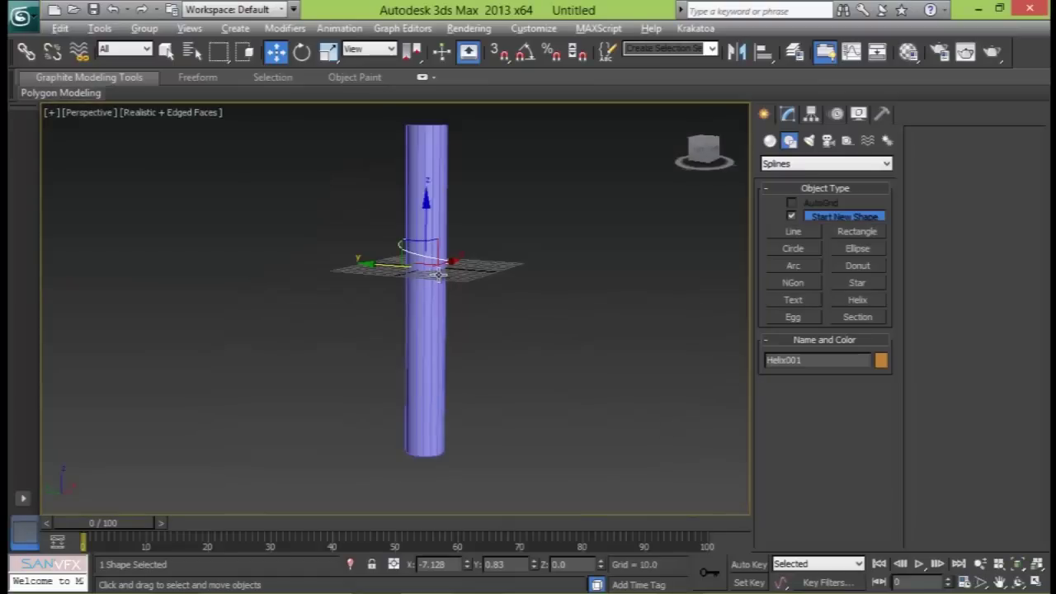
pyautogui.click(429, 266)
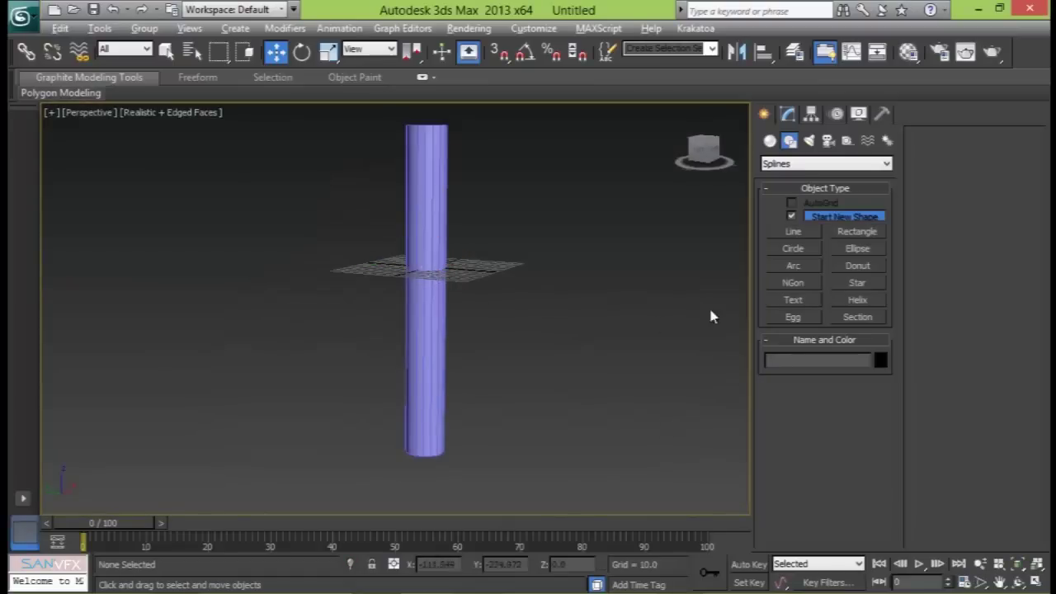
# - Draw a helix beside the cylinder in the perspective view, with a first radius of about 41.7 and height of about 105.7
pyautogui.click(849, 301)
pyautogui.keyDown('alt'); pyautogui.moveTo(512, 292); pyautogui.dragTo(506, 358, button='middle'); pyautogui.keyUp('alt')
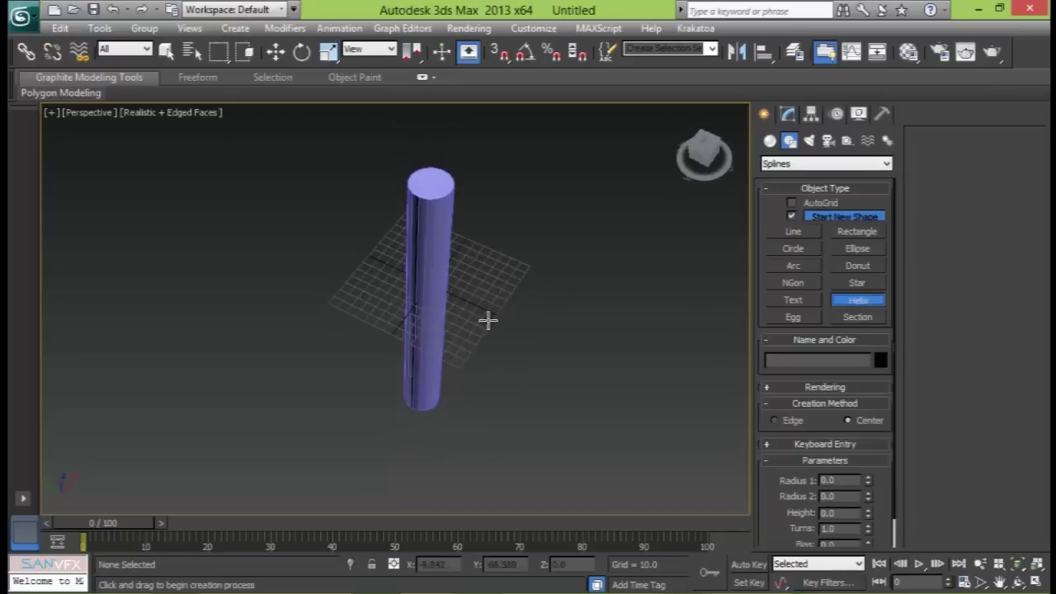
pyautogui.moveTo(486, 309); pyautogui.dragTo(498, 346)
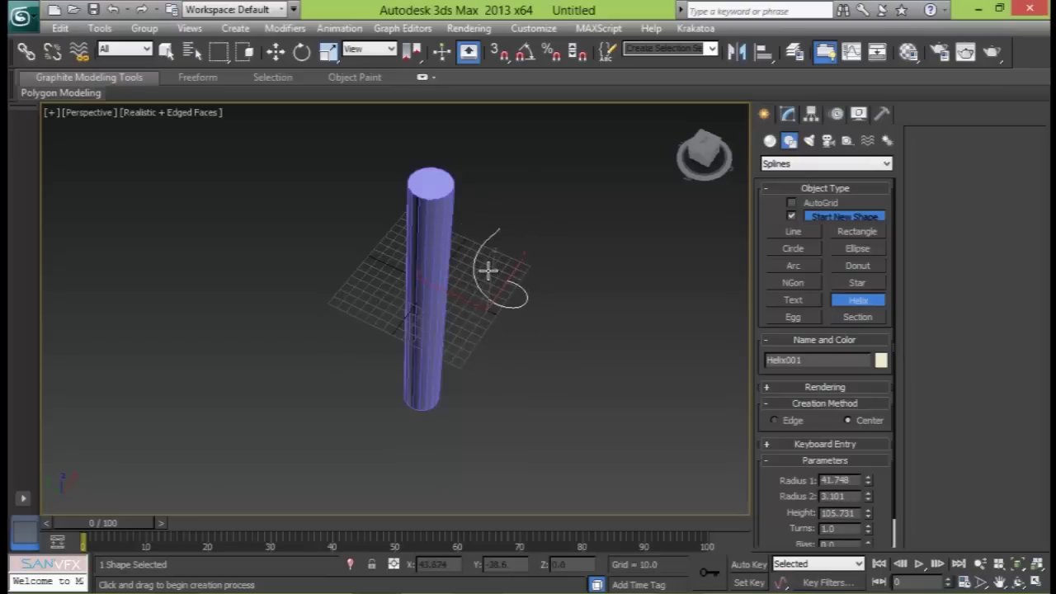
pyautogui.keyDown('alt'); pyautogui.moveTo(542, 311); pyautogui.dragTo(529, 268, button='middle'); pyautogui.keyUp('alt')
pyautogui.press('w')
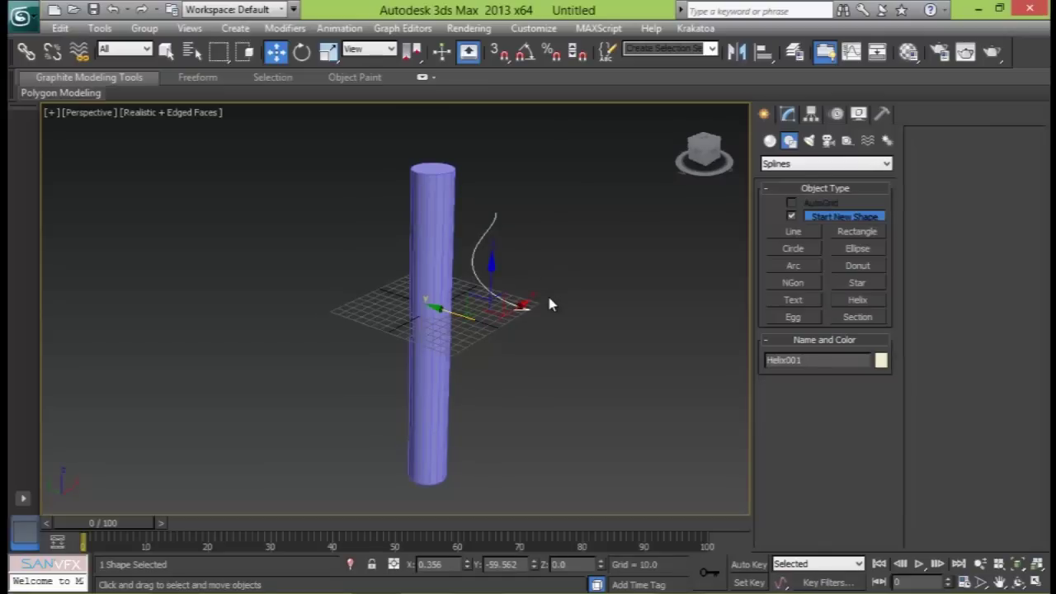
# - Align the helix to the cylinder on X, Y and Z, matching the centers of both objects
pyautogui.keyDown('alt'); pyautogui.moveTo(495, 307); pyautogui.dragTo(483, 280, button='middle'); pyautogui.keyUp('alt')
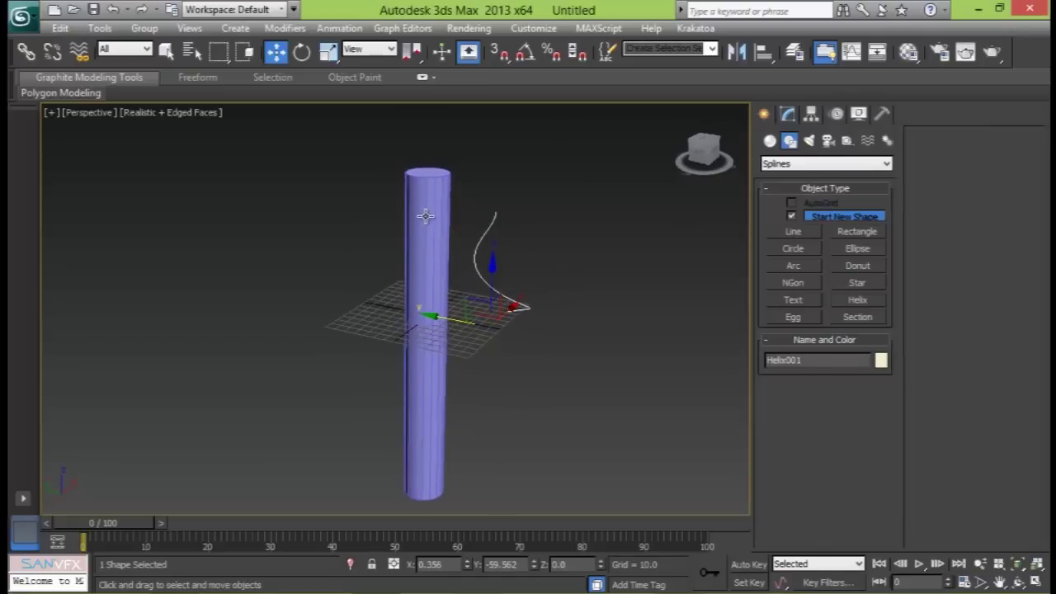
pyautogui.click(764, 51)
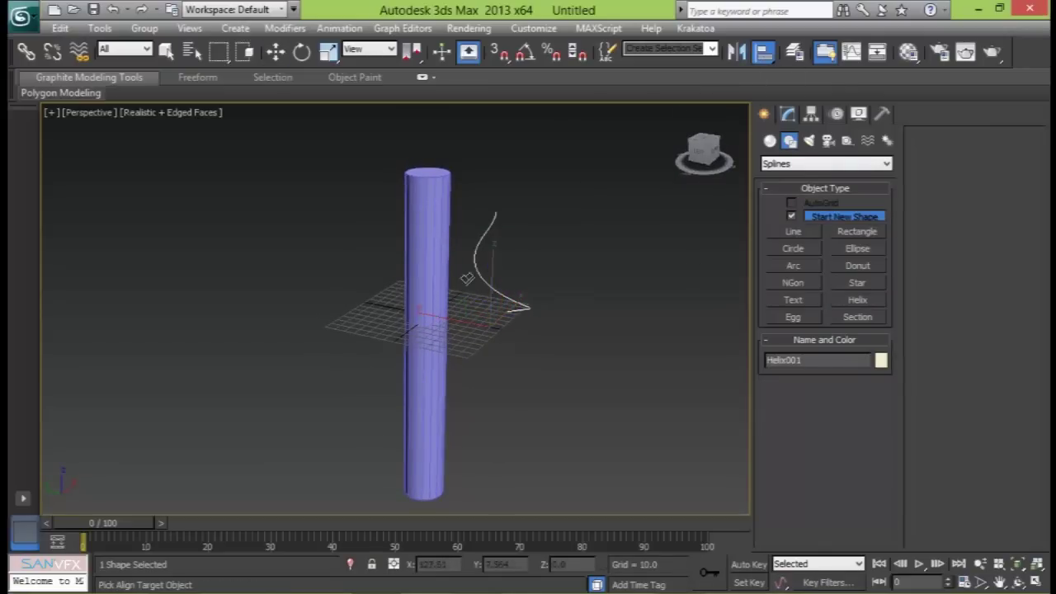
pyautogui.click(433, 247)
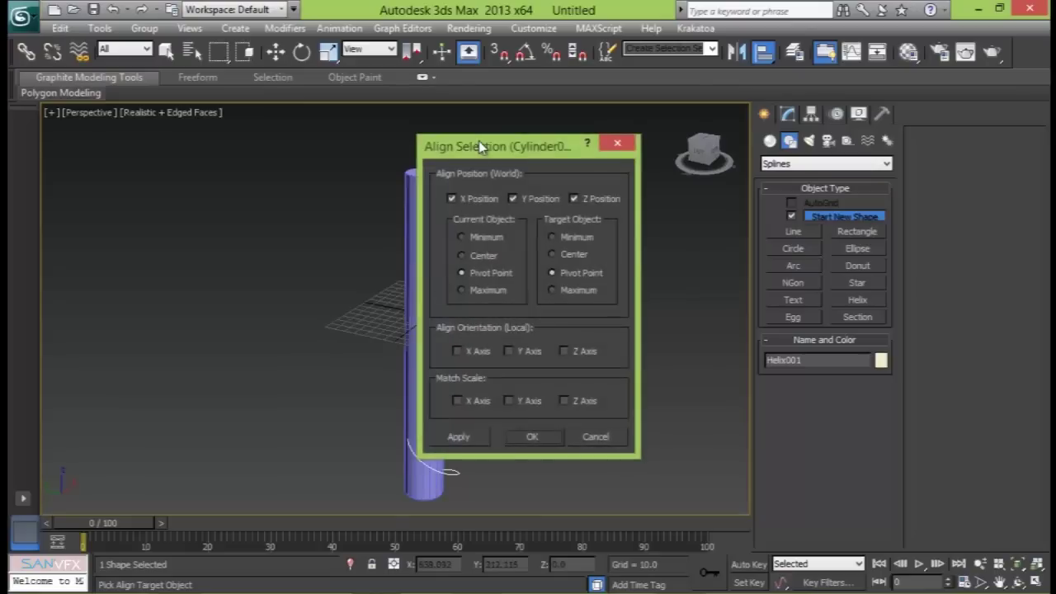
pyautogui.moveTo(480, 146); pyautogui.dragTo(613, 133)
pyautogui.click(586, 186)
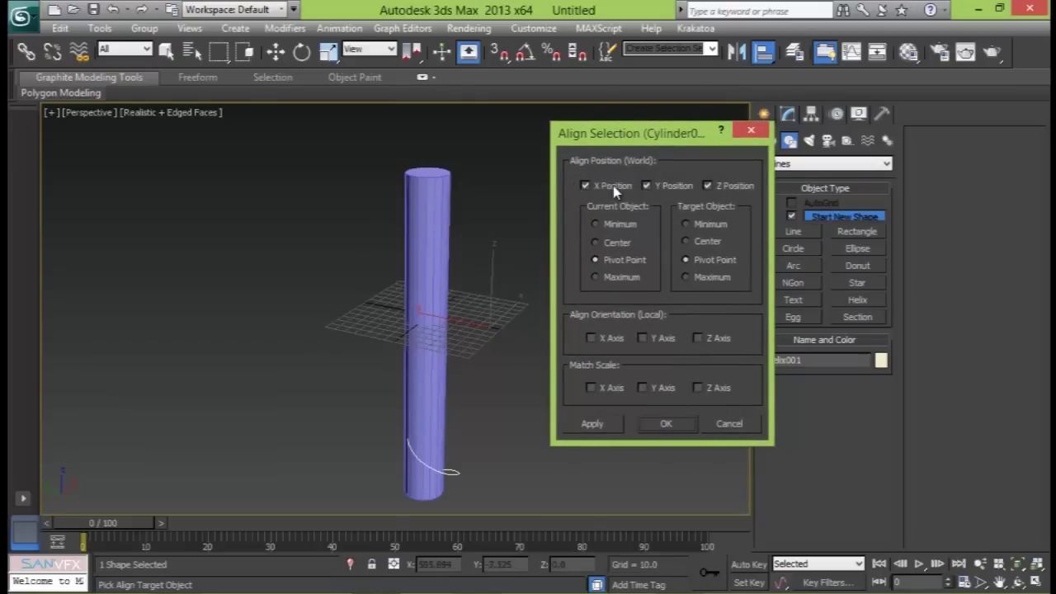
pyautogui.click(609, 243)
pyautogui.click(688, 242)
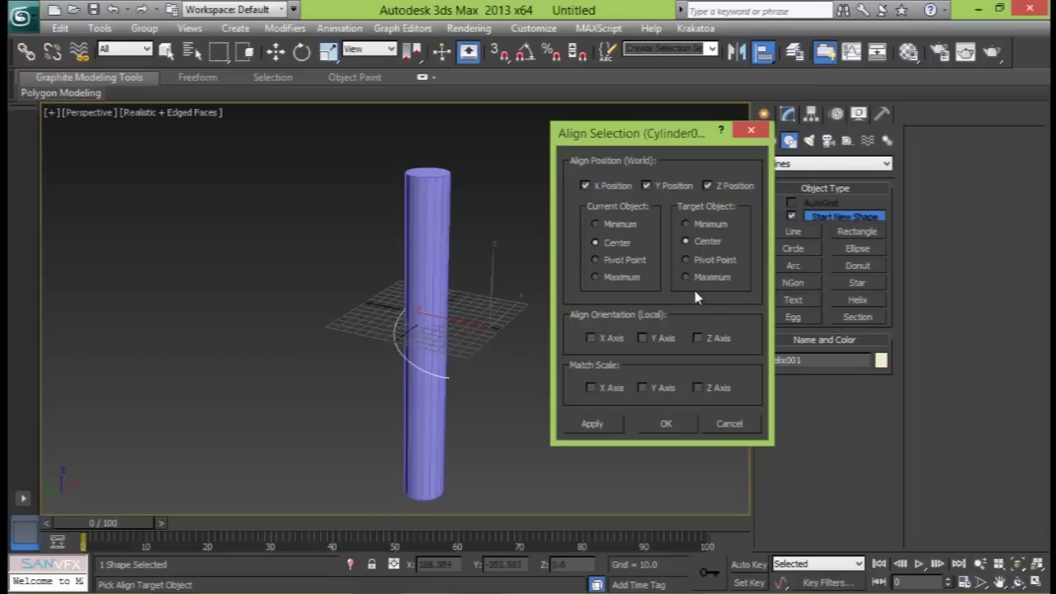
pyautogui.click(666, 423)
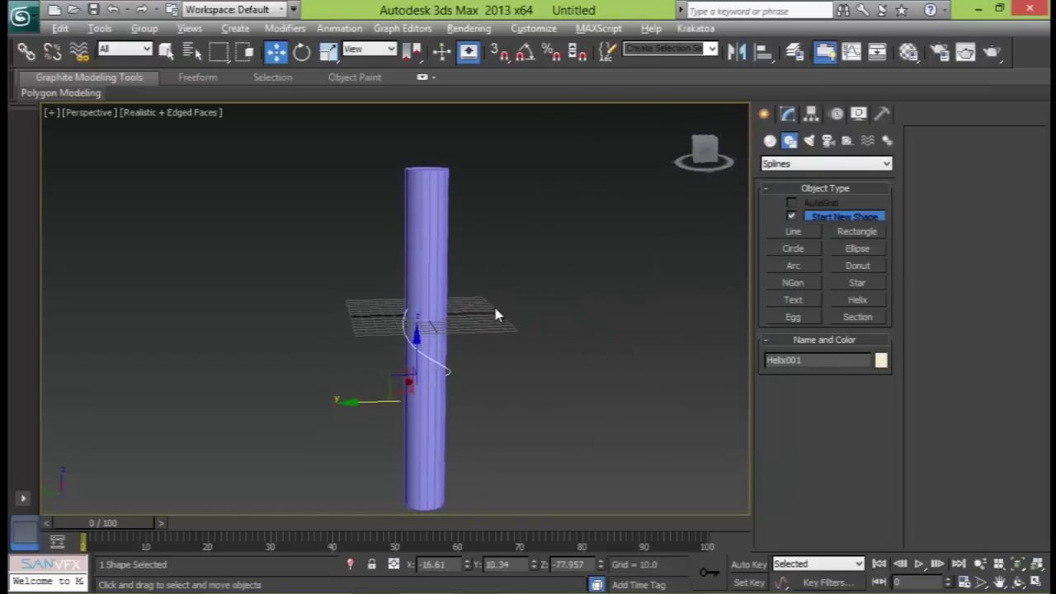
# - Lower the helix by about 105.6 units in the front view, down to the tip of the screw
pyautogui.hotkey('alt', 'w')
pyautogui.scroll(3, 513, 262)
pyautogui.hotkey('alt', 'w')
pyautogui.scroll(-3, 521, 295)
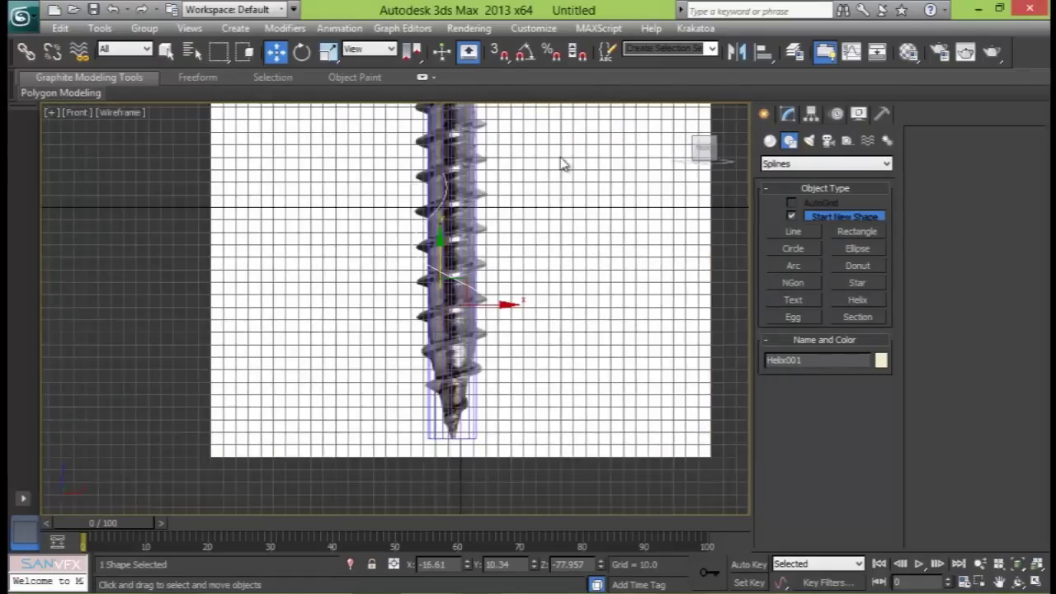
pyautogui.moveTo(442, 242); pyautogui.dragTo(431, 376)
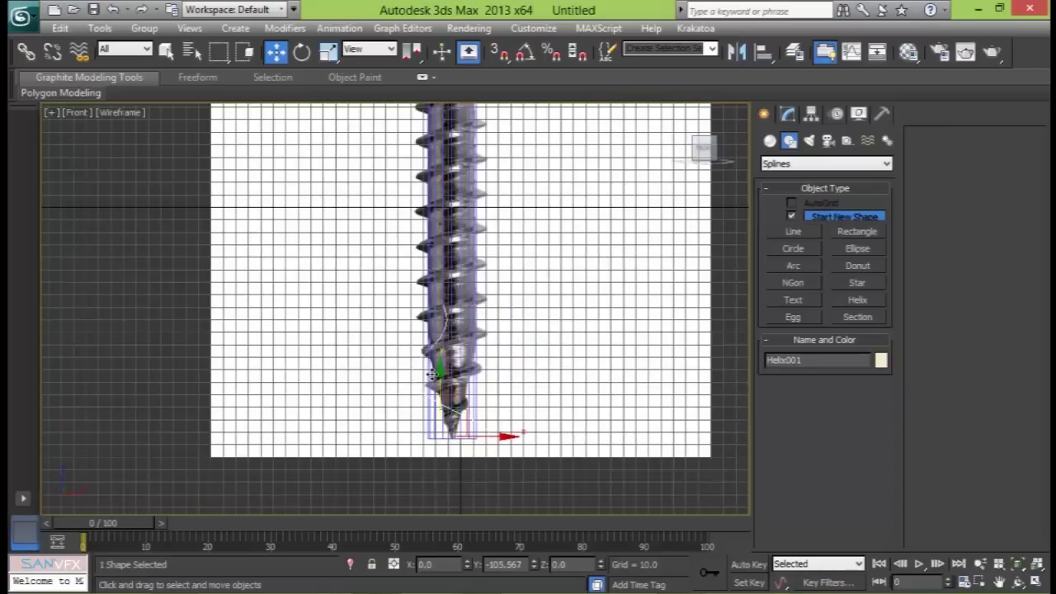
# - Align the helix's pivot point with the cylinder's pivot point, working in the top view
pyautogui.hotkey('alt', 'w')
pyautogui.rightClick(247, 233)
pyautogui.hotkey('alt', 'w')
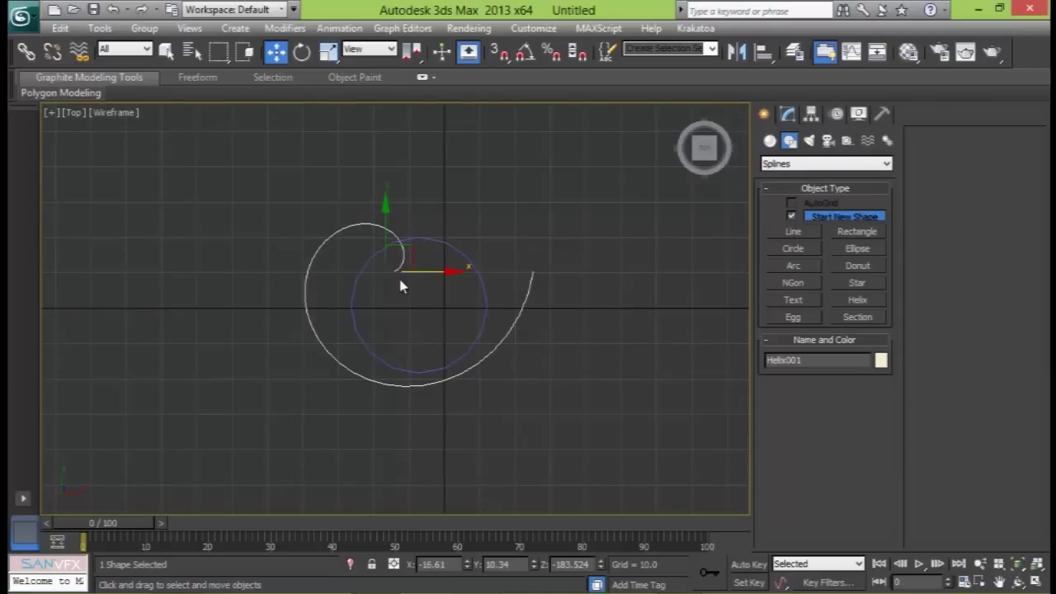
pyautogui.click(763, 52)
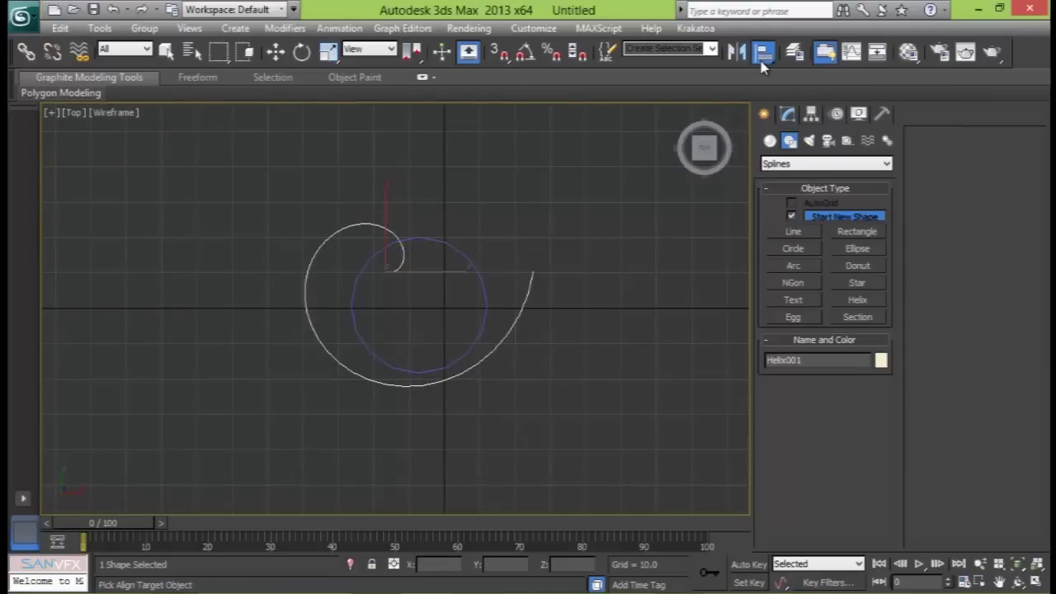
pyautogui.click(467, 265)
pyautogui.click(620, 261)
pyautogui.click(665, 424)
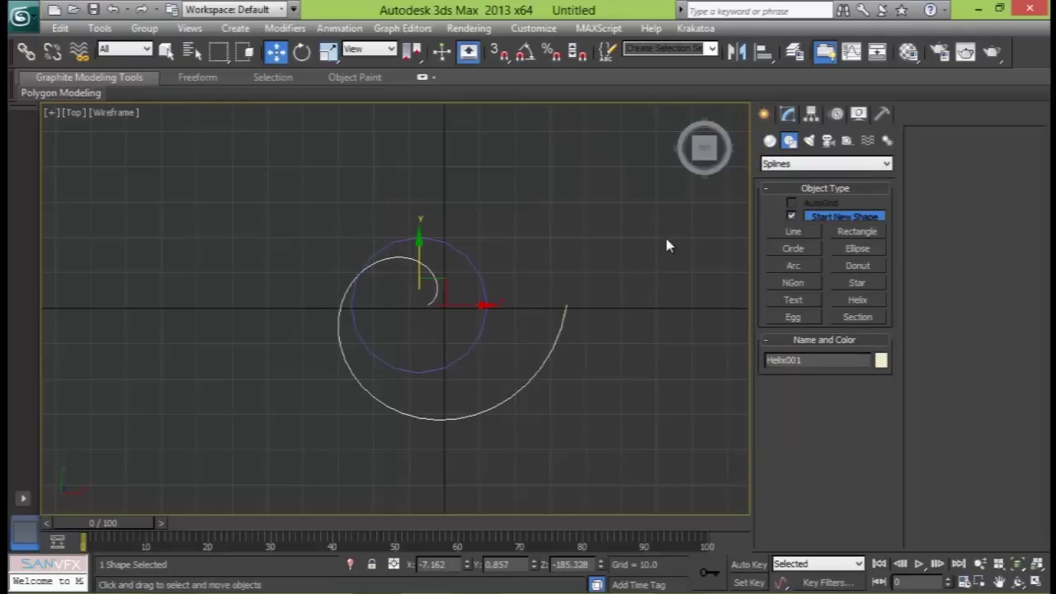
# - Set Radius 1 and Radius 2 of the helix to 25, shifting it about 4.4 units toward negative X
pyautogui.click(787, 114)
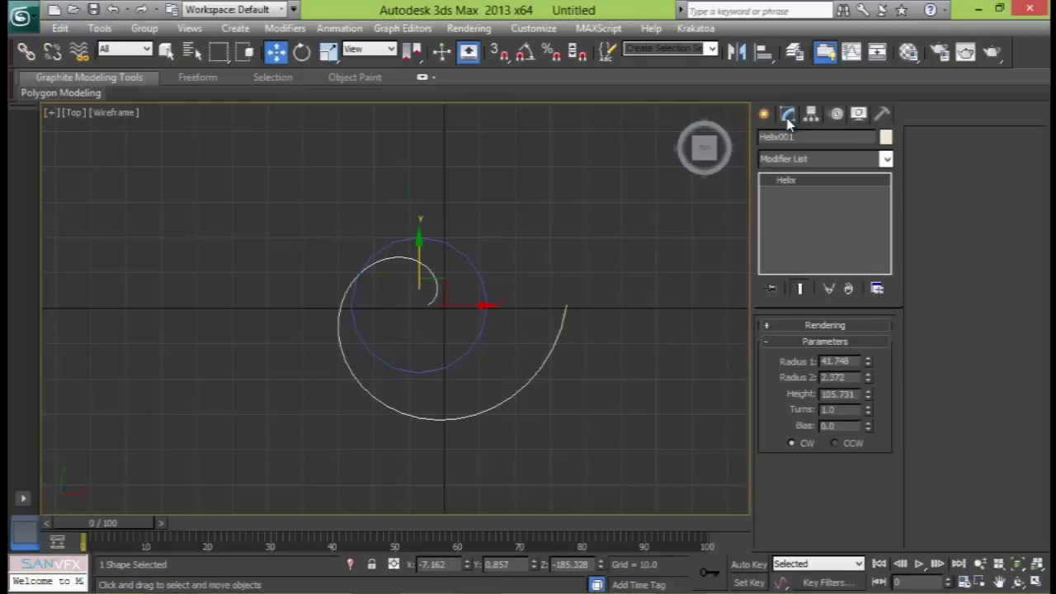
pyautogui.click(852, 360)
pyautogui.write('25')
pyautogui.press('Return')
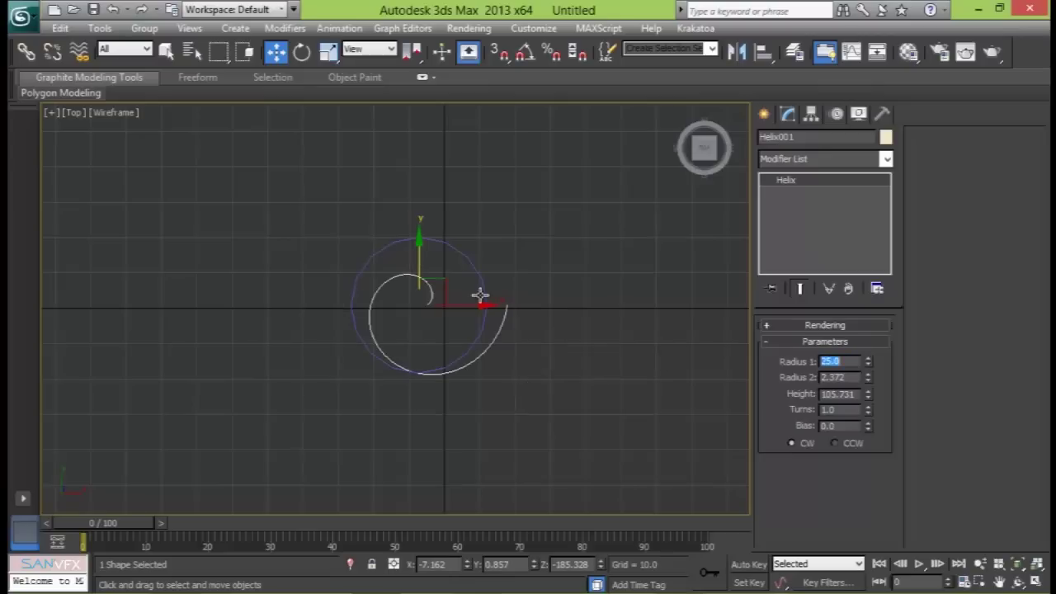
pyautogui.moveTo(440, 278); pyautogui.dragTo(427, 279)
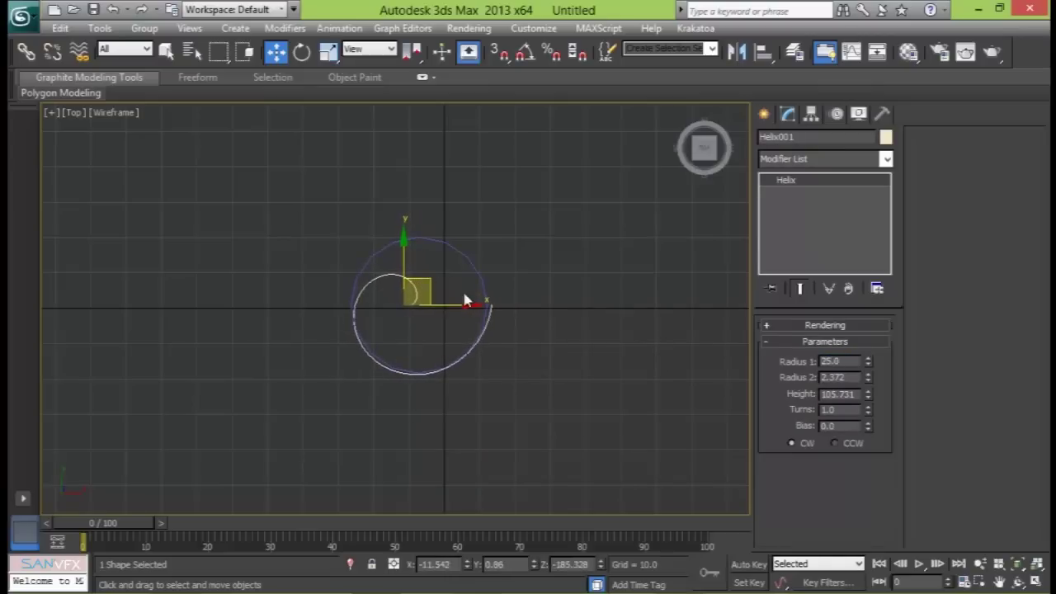
pyautogui.click(850, 375)
pyautogui.write('25')
pyautogui.press('Return')
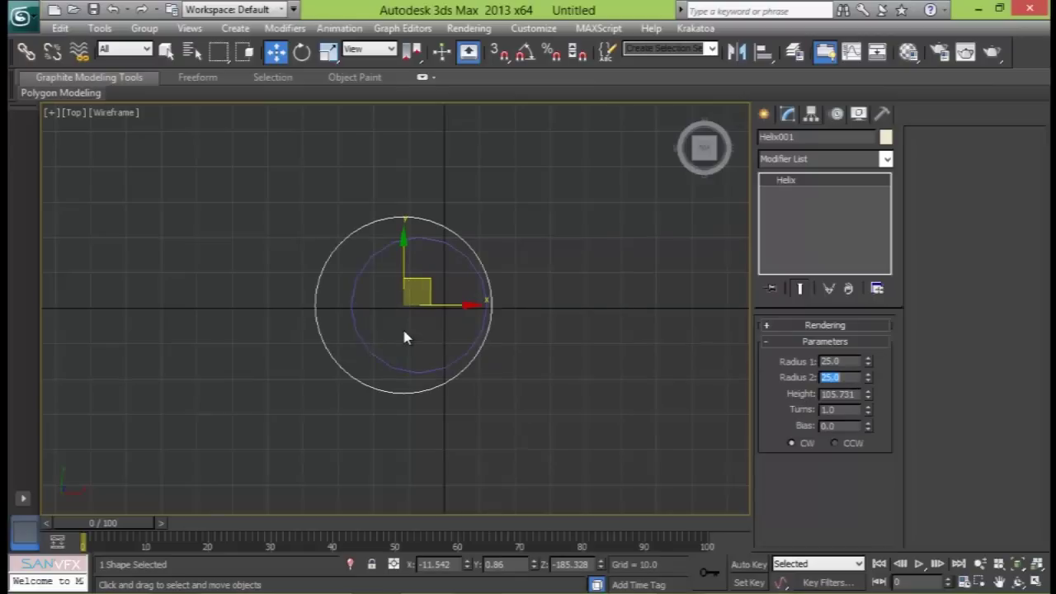
# - Set both helix radii to 21 and center the helix on the cylinder along X in the top view
pyautogui.click(848, 360)
pyautogui.write('21')
pyautogui.press('Tab')
pyautogui.write('21')
pyautogui.press('Return')
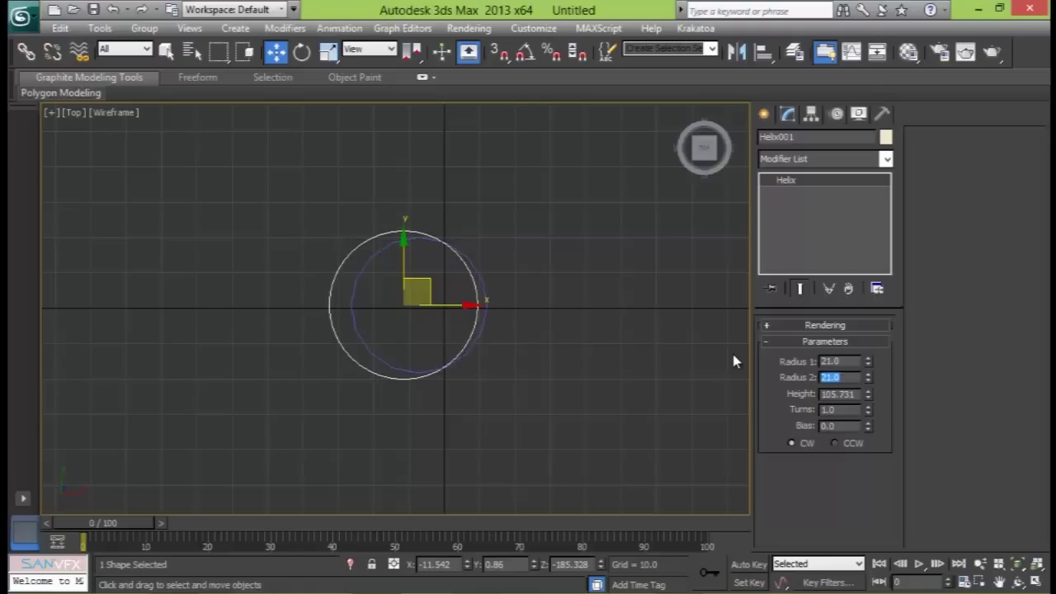
pyautogui.moveTo(448, 308); pyautogui.dragTo(465, 306)
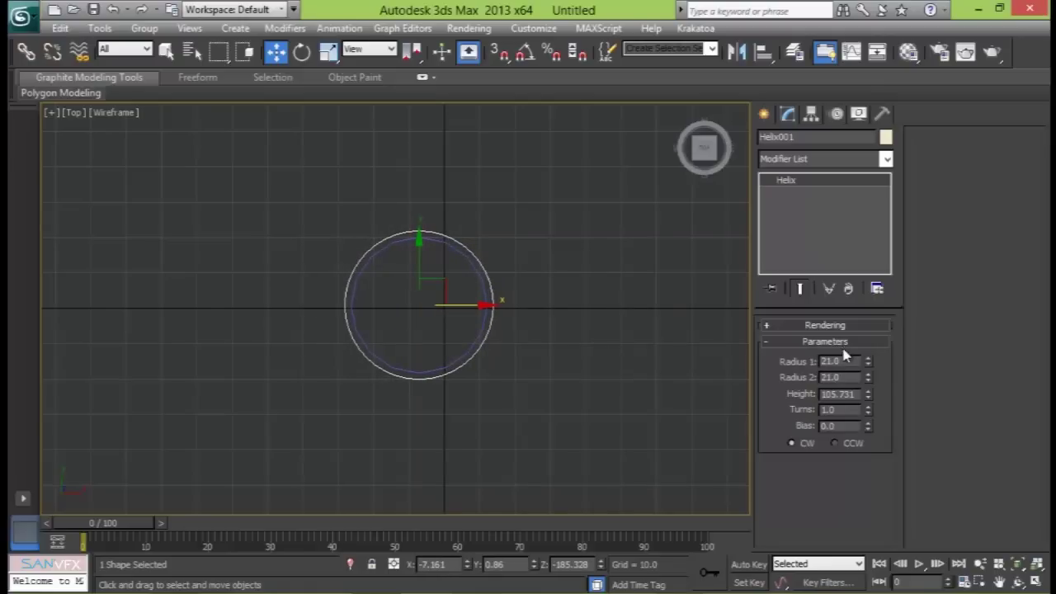
# - Set Radius 1 and Radius 2 of the helix to 19.5 to fit the cylinder's outline
pyautogui.write('19.5')
pyautogui.press('Tab')
pyautogui.write('19.5')
pyautogui.press('Return')
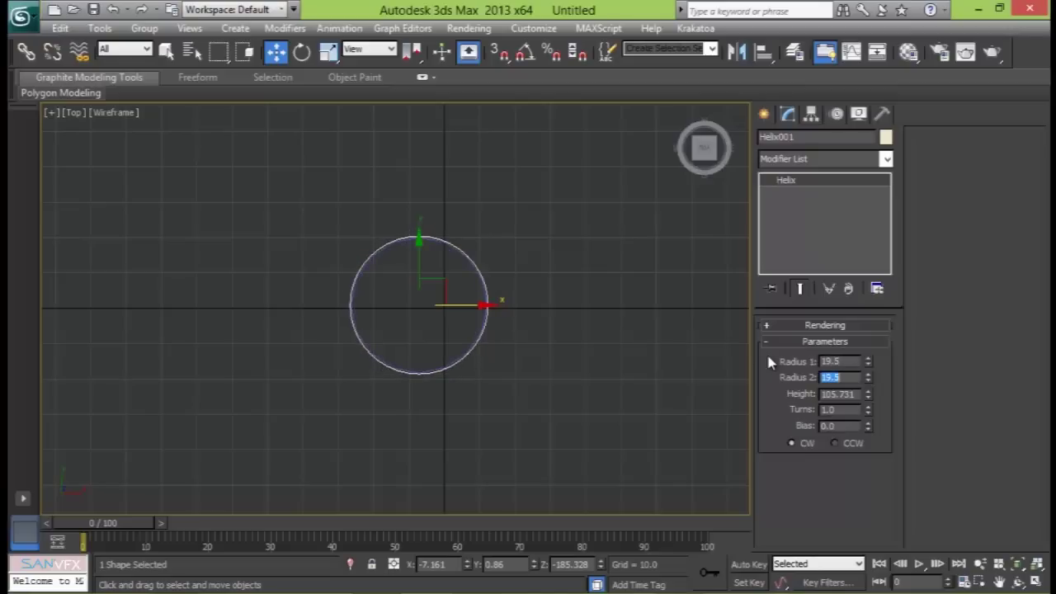
# - Adjust the helix's height to about 310.8 in the front view so it runs up toward the screw head
pyautogui.moveTo(552, 338); pyautogui.dragTo(557, 327, button='middle')
pyautogui.hotkey('alt', 'w')
pyautogui.middleClick(526, 209)
pyautogui.hotkey('alt', 'w')
pyautogui.moveTo(530, 220); pyautogui.dragTo(544, 283, button='middle')
pyautogui.scroll(-4, 544, 283)
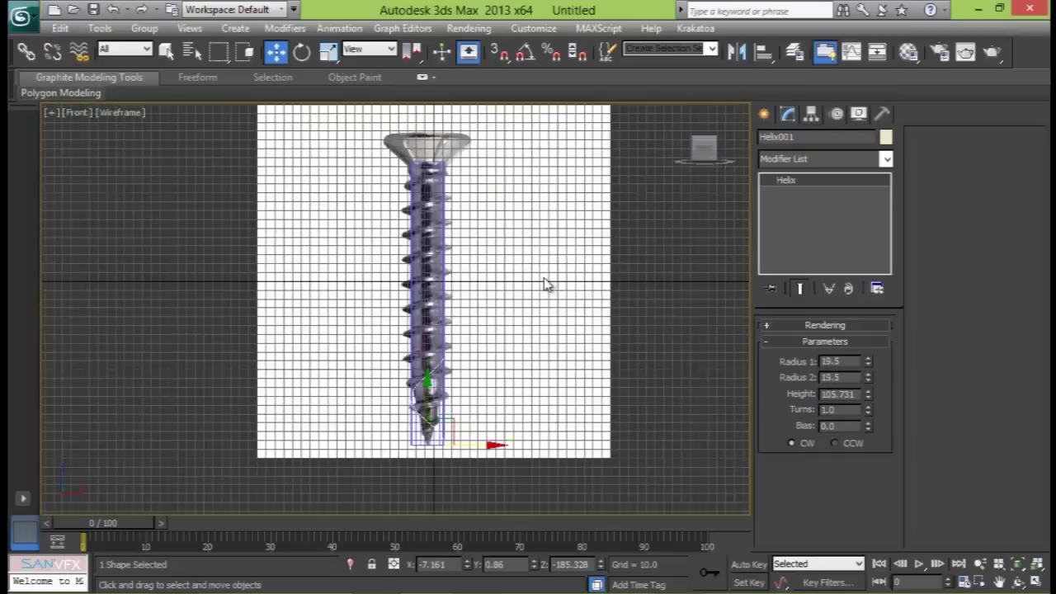
pyautogui.moveTo(871, 399); pyautogui.dragTo(857, 230)
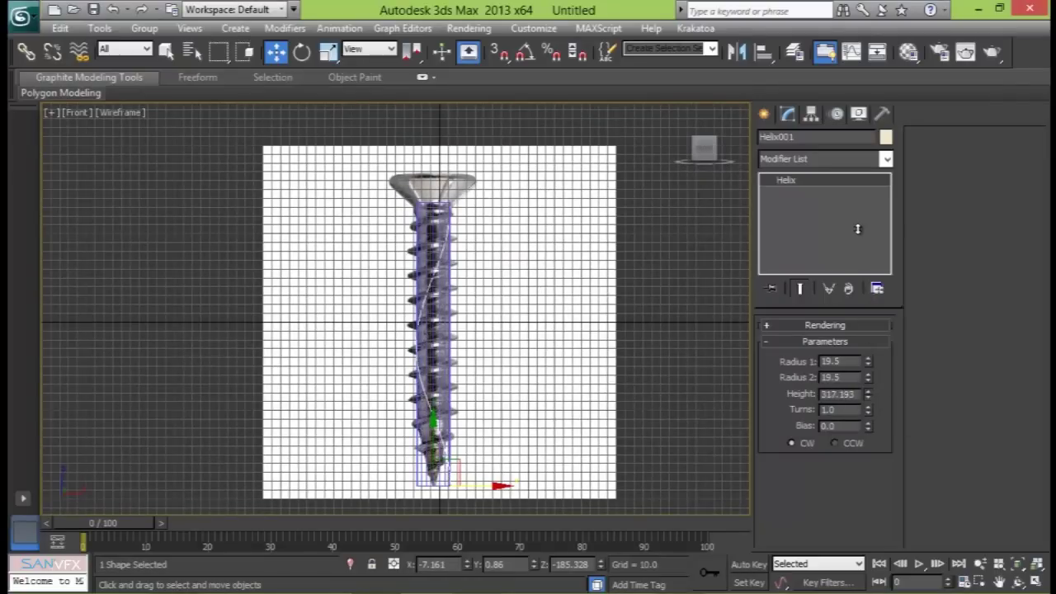
pyautogui.scroll(5, 504, 202)
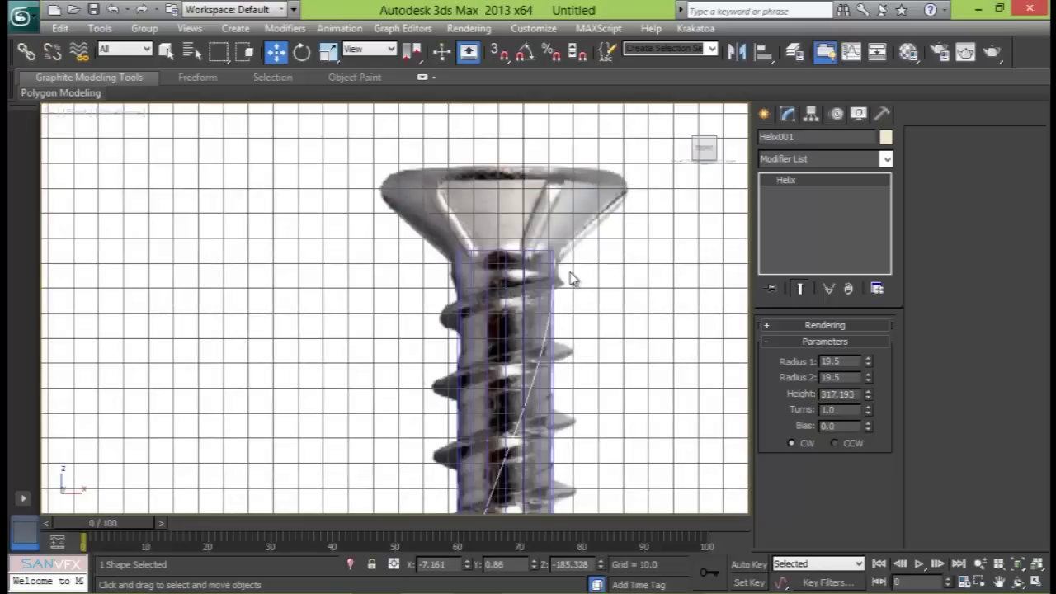
pyautogui.scroll(4, 534, 245)
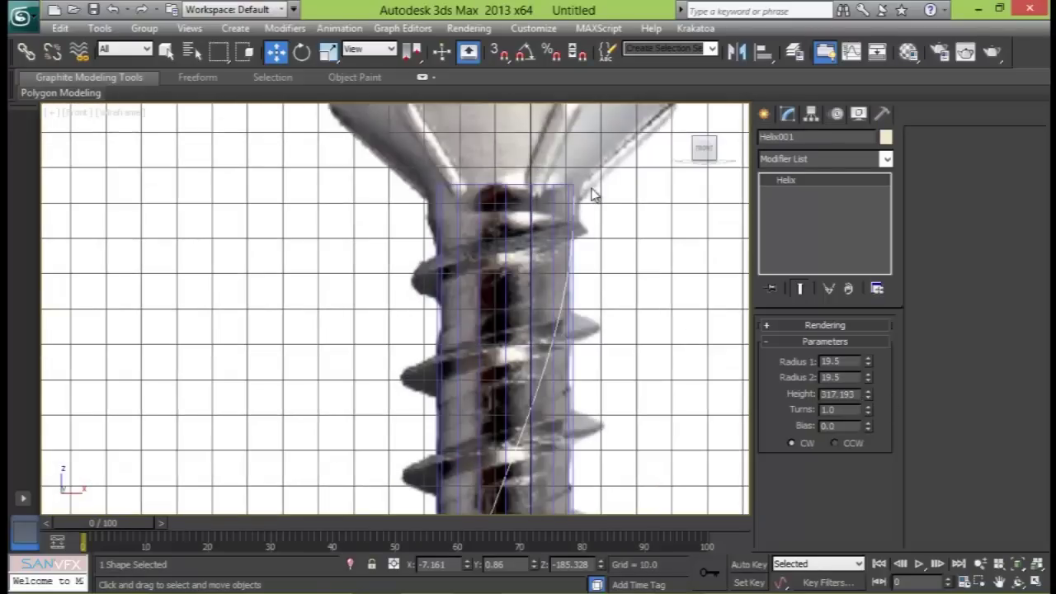
pyautogui.moveTo(870, 397); pyautogui.dragTo(872, 405)
pyautogui.moveTo(589, 391); pyautogui.dragTo(571, 307, button='middle')
pyautogui.moveTo(868, 397); pyautogui.dragTo(871, 402)
# - Raise the helix by about 2.1 units from the cylinder's base at the screw tip in the front view
pyautogui.scroll(-5, 547, 293)
pyautogui.scroll(8, 455, 459)
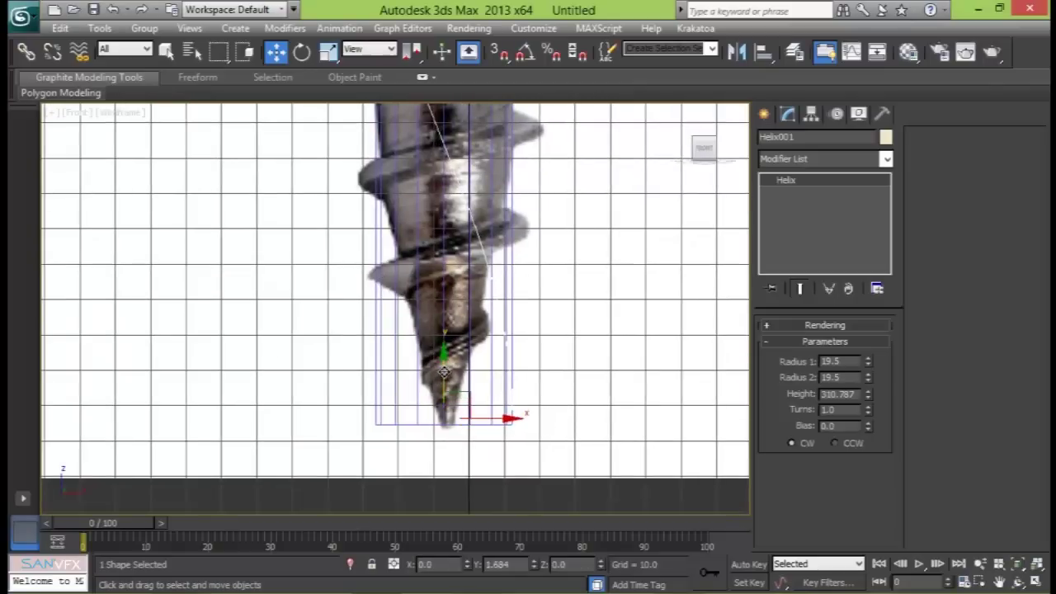
pyautogui.scroll(-3, 488, 265)
pyautogui.moveTo(474, 218); pyautogui.dragTo(467, 528, button='middle')
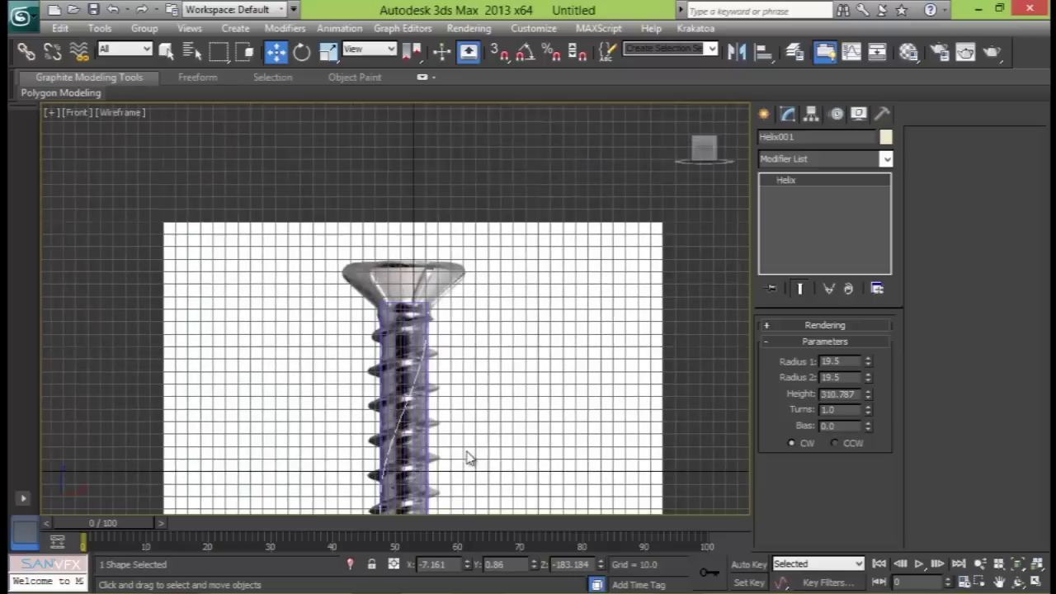
# - Set the helix's turns to 8 with the blueprint threads in view
pyautogui.moveTo(460, 351); pyautogui.dragTo(563, 227, button='middle')
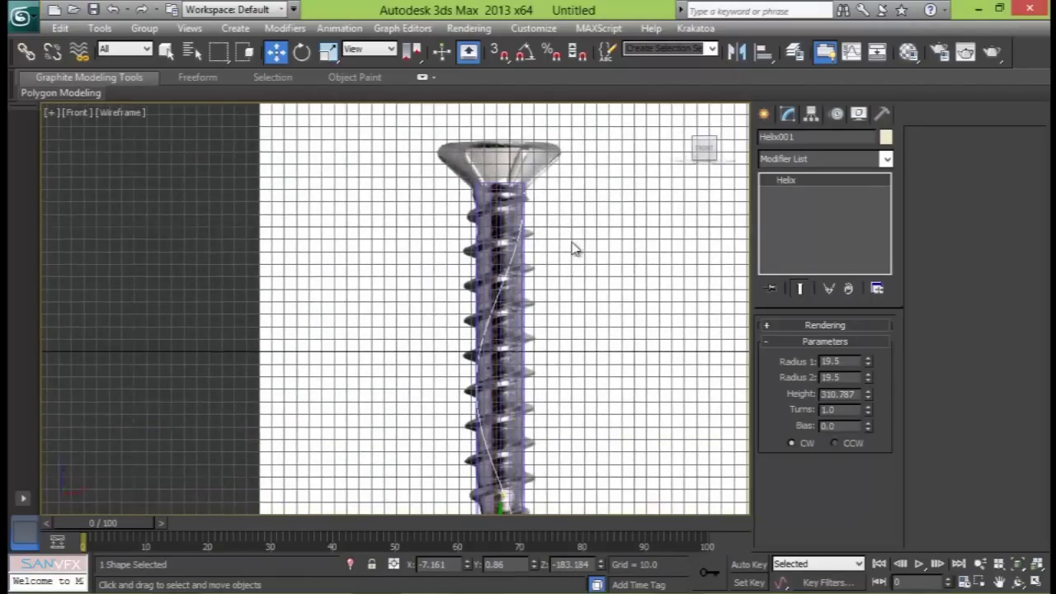
pyautogui.moveTo(867, 414); pyautogui.dragTo(868, 412)
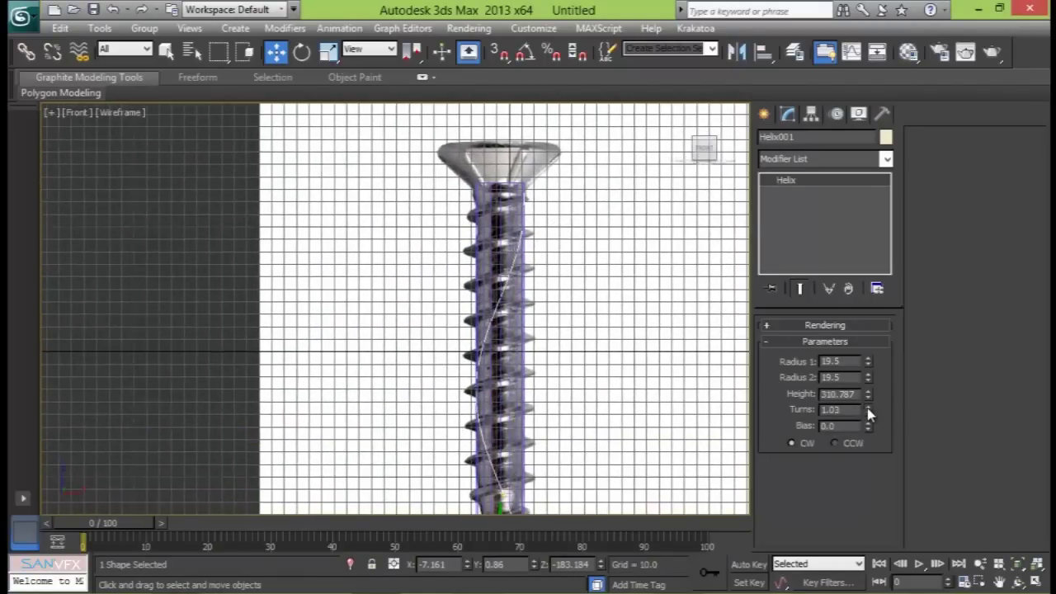
pyautogui.doubleClick(853, 409)
pyautogui.write('8')
pyautogui.press('Return')
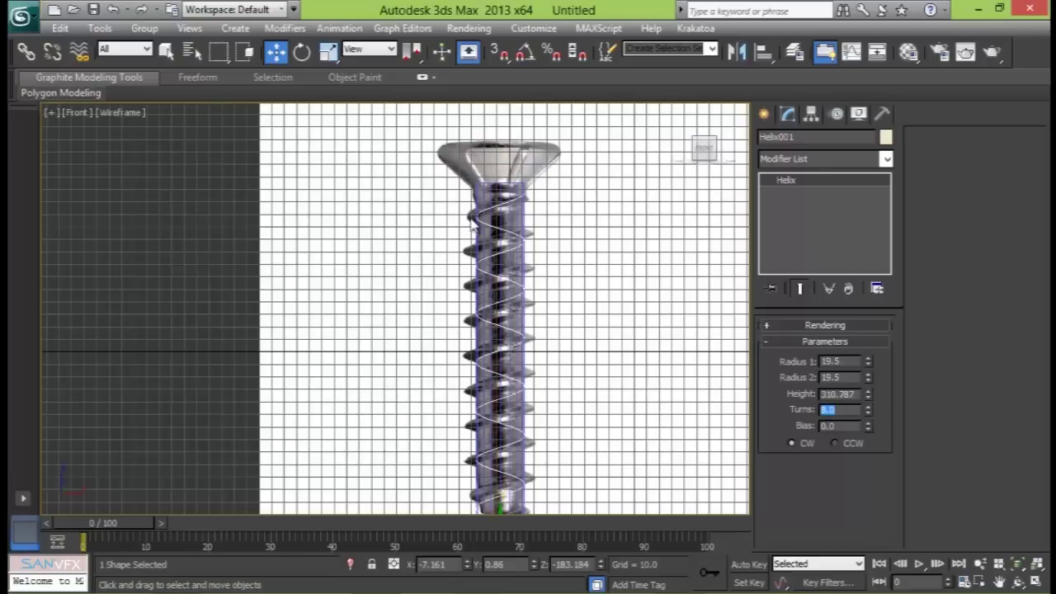
# - Increase the helix's turns to about 11.33 to match the threads on the screw blueprint
pyautogui.moveTo(868, 412); pyautogui.dragTo(868, 413)
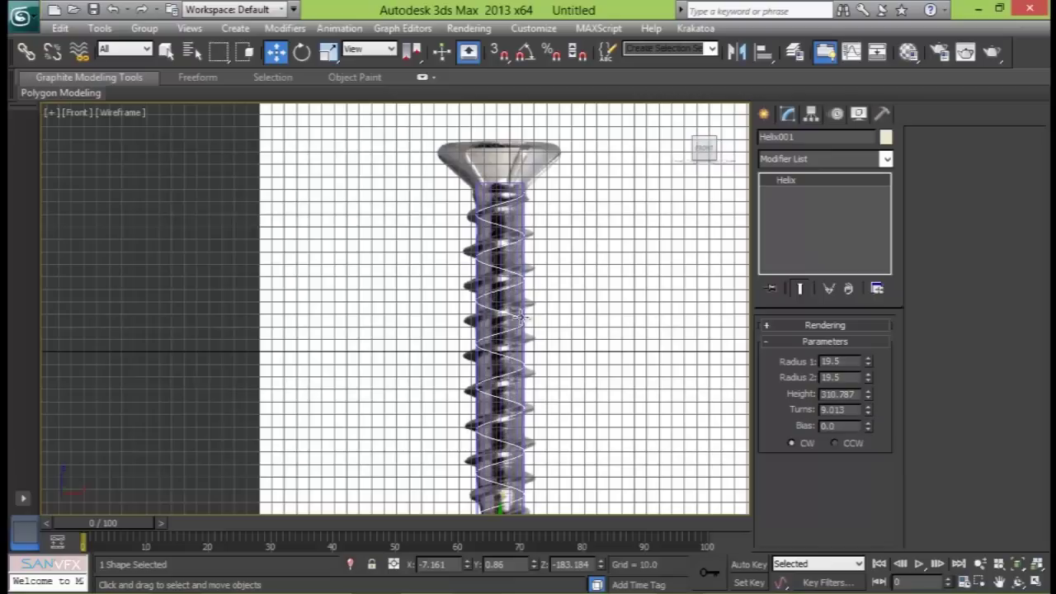
pyautogui.moveTo(540, 308); pyautogui.dragTo(508, 210, button='middle')
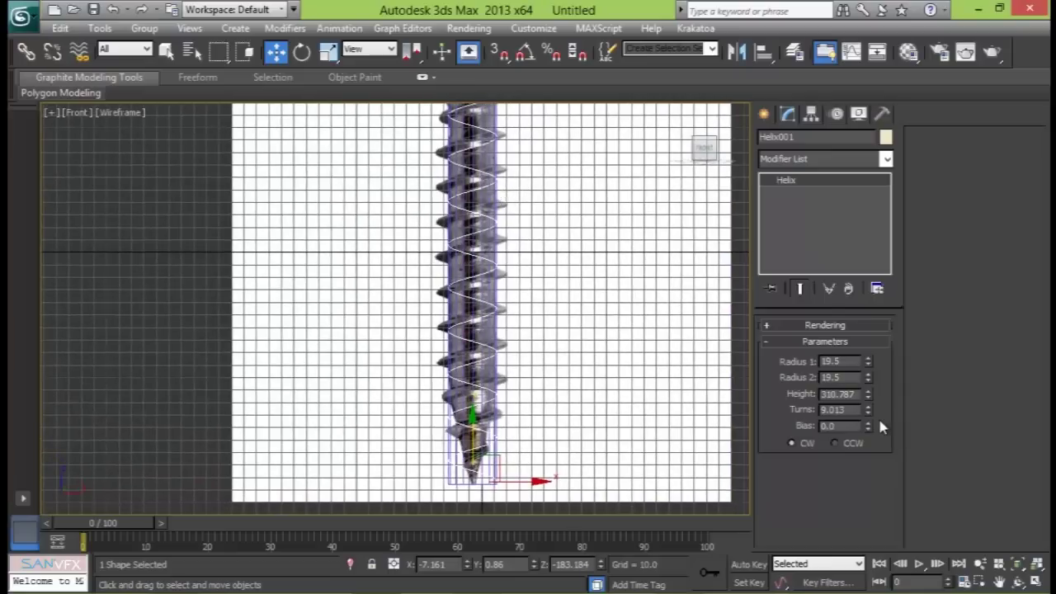
pyautogui.moveTo(867, 410); pyautogui.dragTo(869, 420)
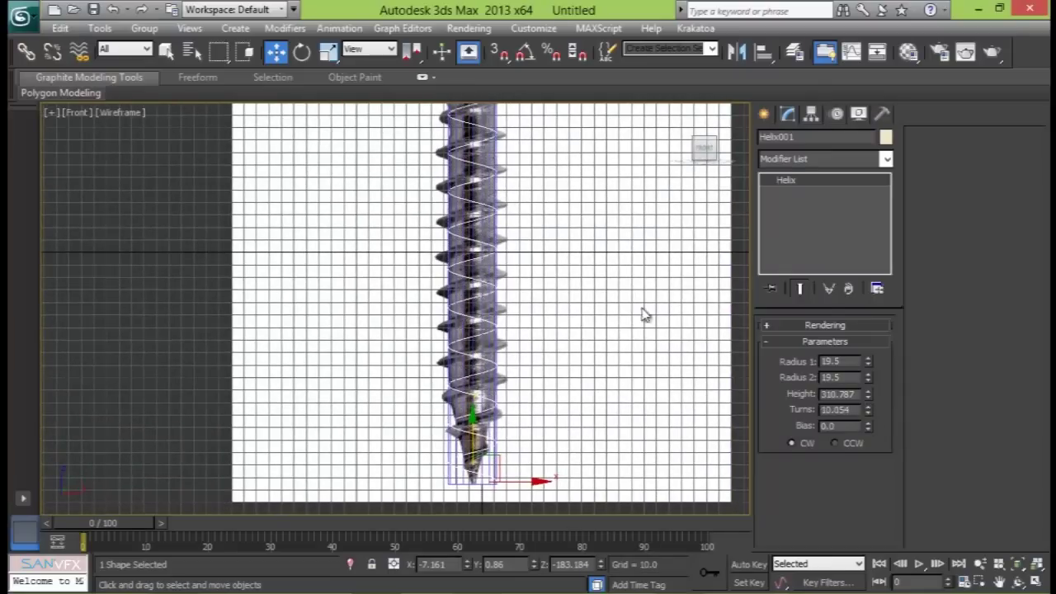
pyautogui.moveTo(518, 209); pyautogui.dragTo(534, 396, button='middle')
pyautogui.moveTo(555, 361); pyautogui.dragTo(585, 203, button='middle')
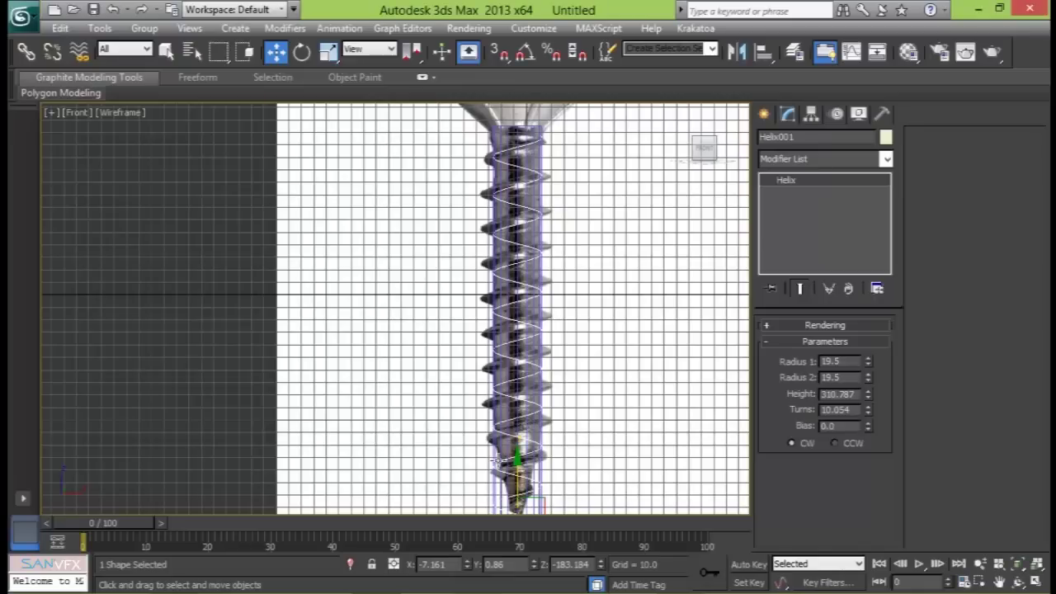
pyautogui.moveTo(869, 411); pyautogui.dragTo(873, 413)
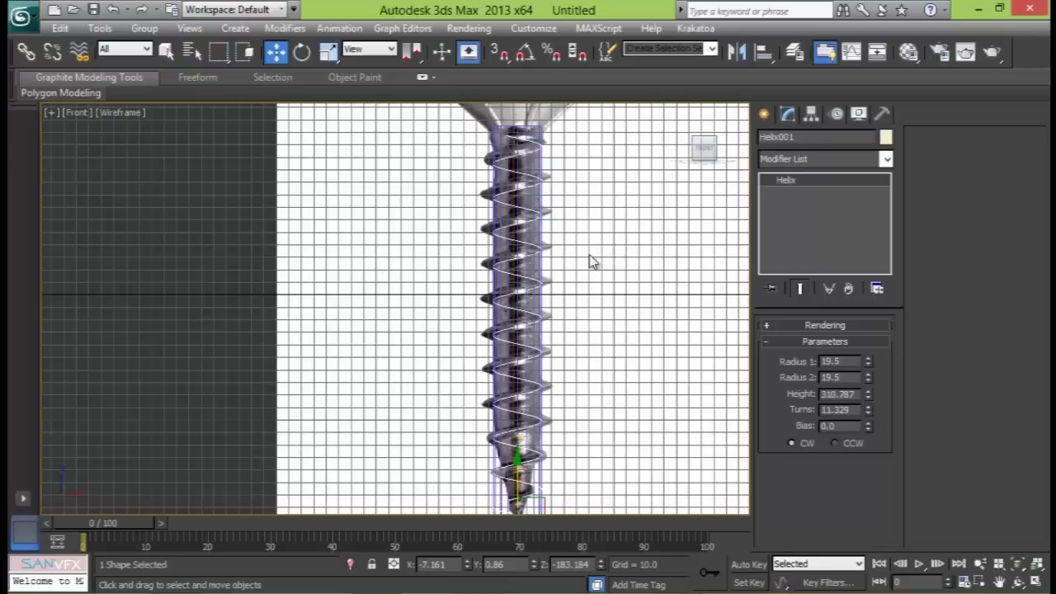
# - Raise the helix by about 2.7 units along the cylinder in the perspective view
pyautogui.moveTo(570, 302); pyautogui.dragTo(471, 236, button='middle')
pyautogui.hotkey('alt', 'w')
pyautogui.middleClick(547, 377)
pyautogui.hotkey('alt', 'w')
pyautogui.keyDown('alt'); pyautogui.moveTo(536, 388); pyautogui.dragTo(376, 298, button='middle'); pyautogui.keyUp('alt')
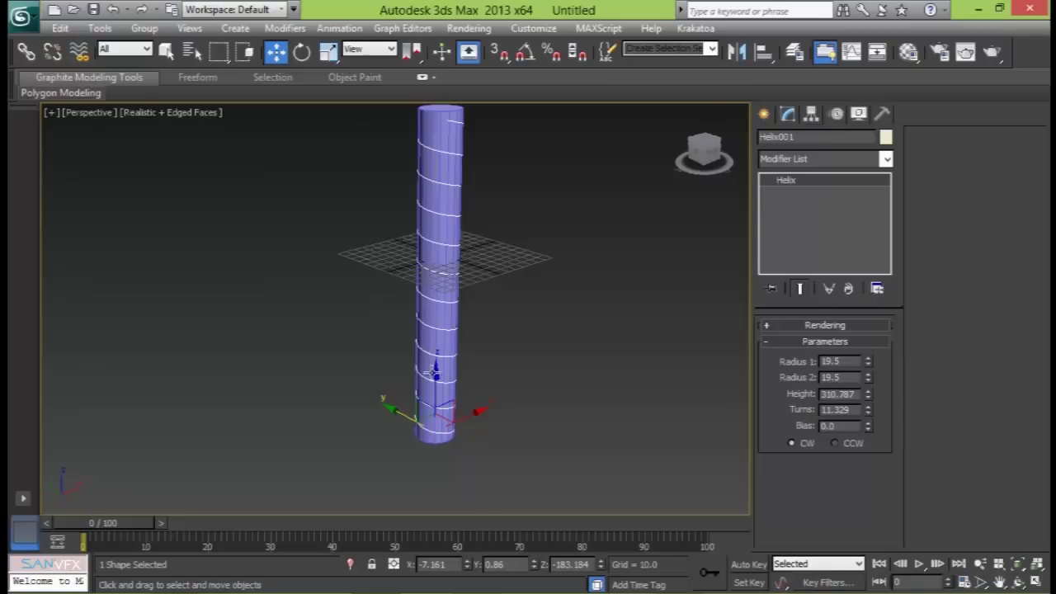
pyautogui.moveTo(433, 370); pyautogui.dragTo(436, 376)
# - Examine the helix around the upper end of the cylinder up close and select the cylinder
pyautogui.keyDown('alt'); pyautogui.moveTo(434, 272); pyautogui.dragTo(395, 196, button='middle'); pyautogui.keyUp('alt')
pyautogui.moveTo(394, 196); pyautogui.dragTo(417, 351, button='middle')
pyautogui.scroll(5, 465, 276)
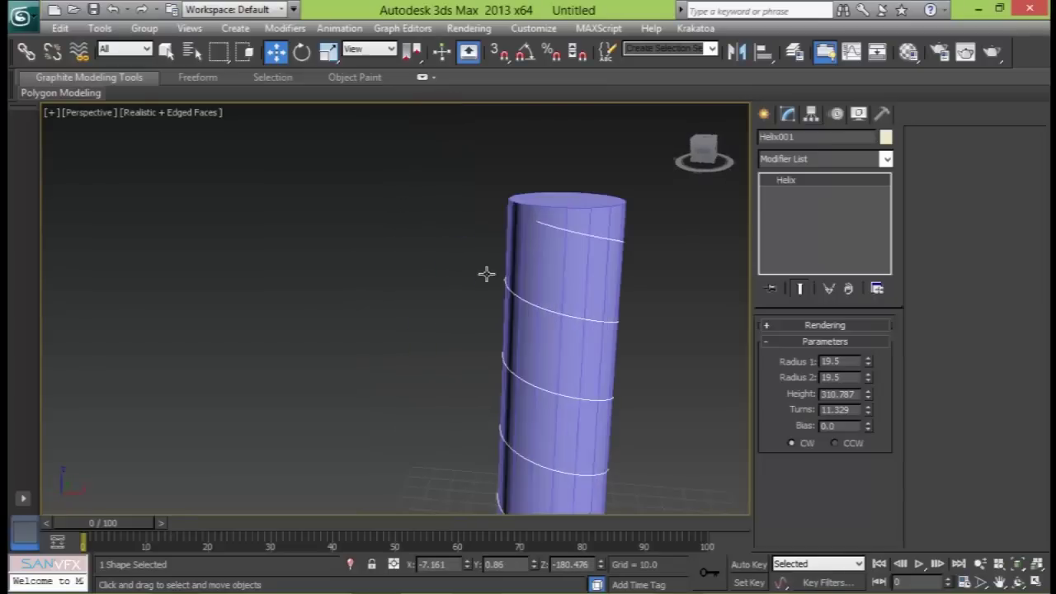
pyautogui.moveTo(486, 274); pyautogui.dragTo(431, 273, button='middle')
pyautogui.scroll(3, 431, 273)
pyautogui.click(443, 247)
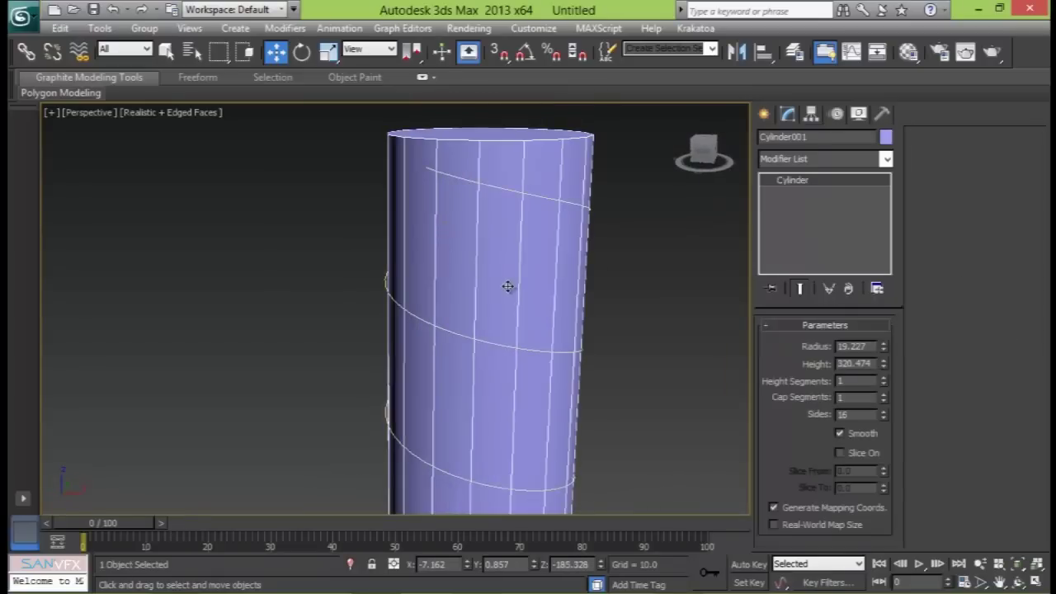
# - Convert the shaft cylinder to an Editable Poly
pyautogui.rightClick(493, 252)
pyautogui.moveTo(553, 404)
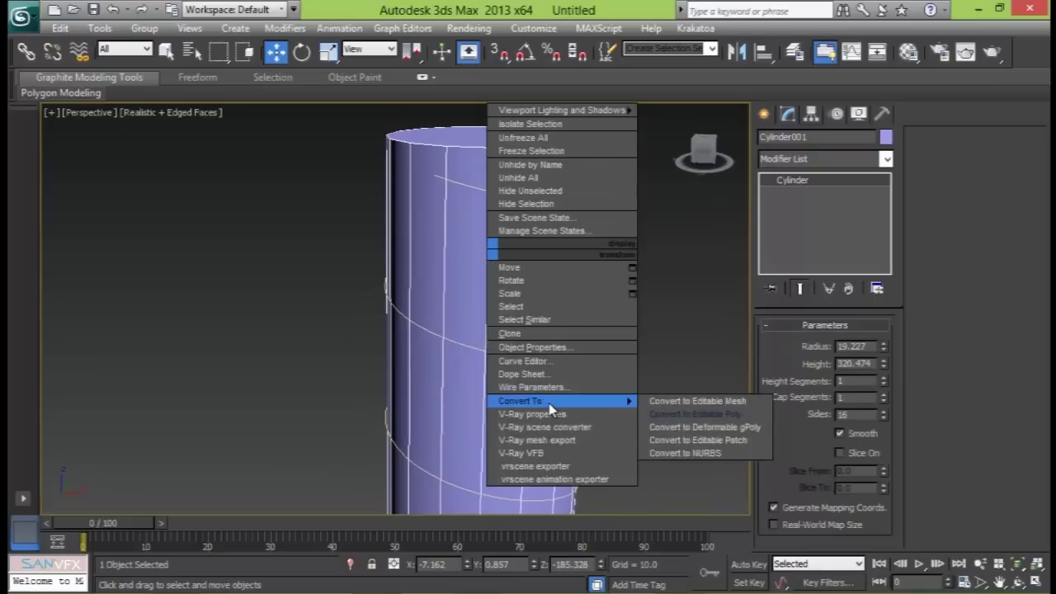
pyautogui.click(695, 413)
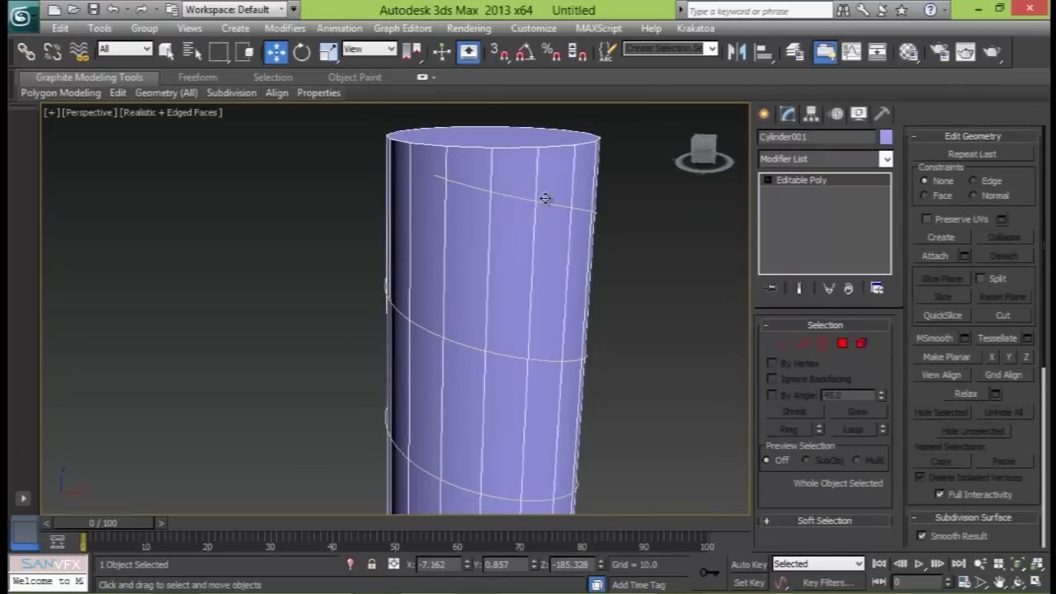
# - Select the helix around the cylinder and convert it to an Editable Spline
pyautogui.moveTo(516, 239)
pyautogui.keyDown('alt'); pyautogui.mouseDown(button='middle')
pyautogui.moveTo(514, 250)
pyautogui.moveTo(556, 245)
pyautogui.moveTo(520, 253)
pyautogui.mouseUp(button='middle'); pyautogui.keyUp('alt')
pyautogui.click(517, 203)
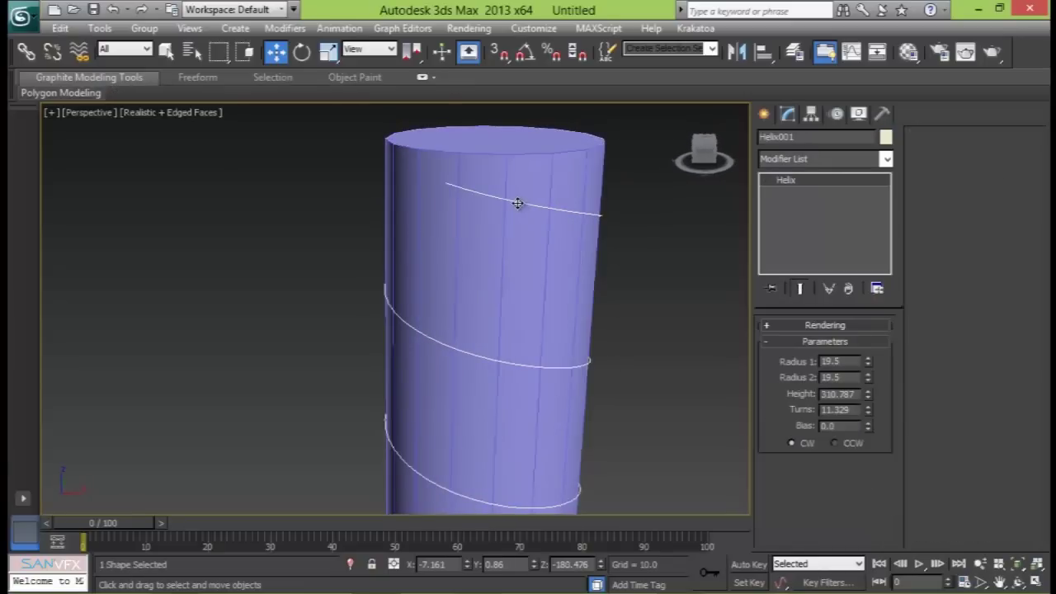
pyautogui.rightClick(495, 199)
pyautogui.moveTo(618, 351)
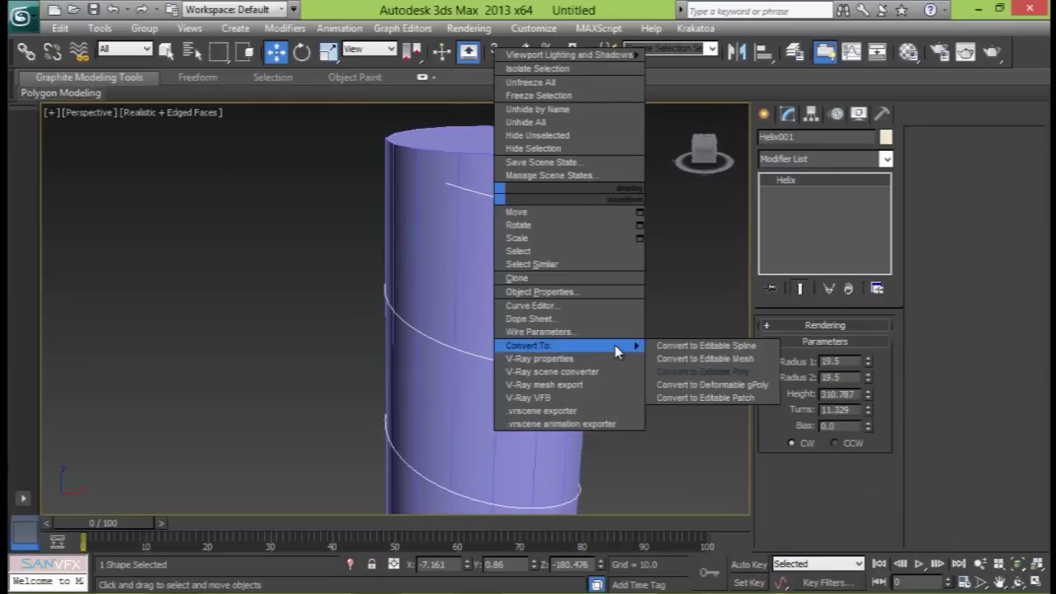
pyautogui.click(694, 348)
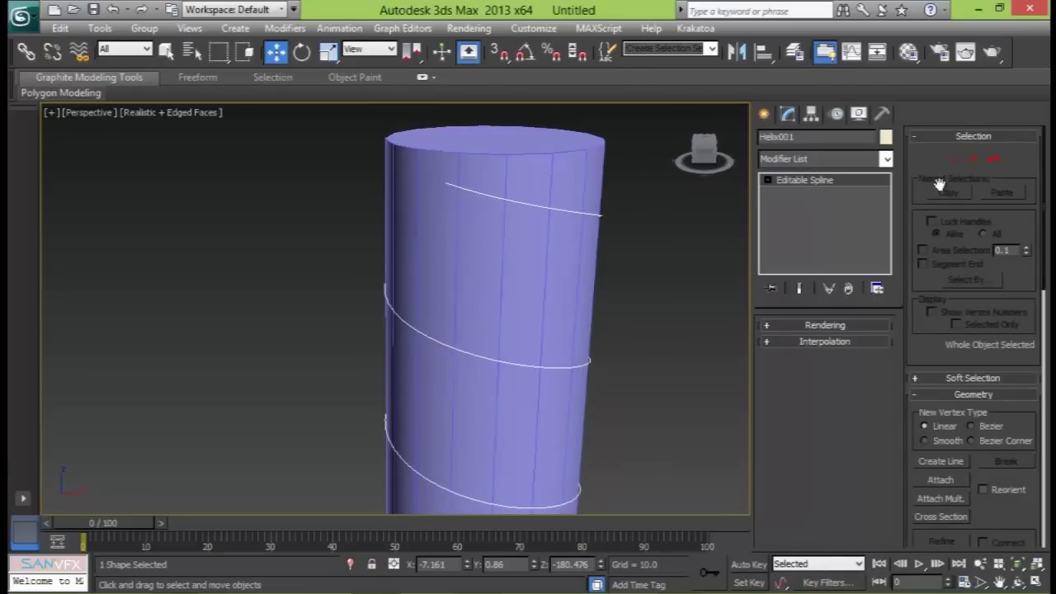
# - Display the helix spline's vertices and examine how they are spaced around the cylinder, then leave vertex level
pyautogui.click(952, 161)
pyautogui.keyDown('alt'); pyautogui.moveTo(545, 289); pyautogui.dragTo(584, 275, button='middle'); pyautogui.keyUp('alt')
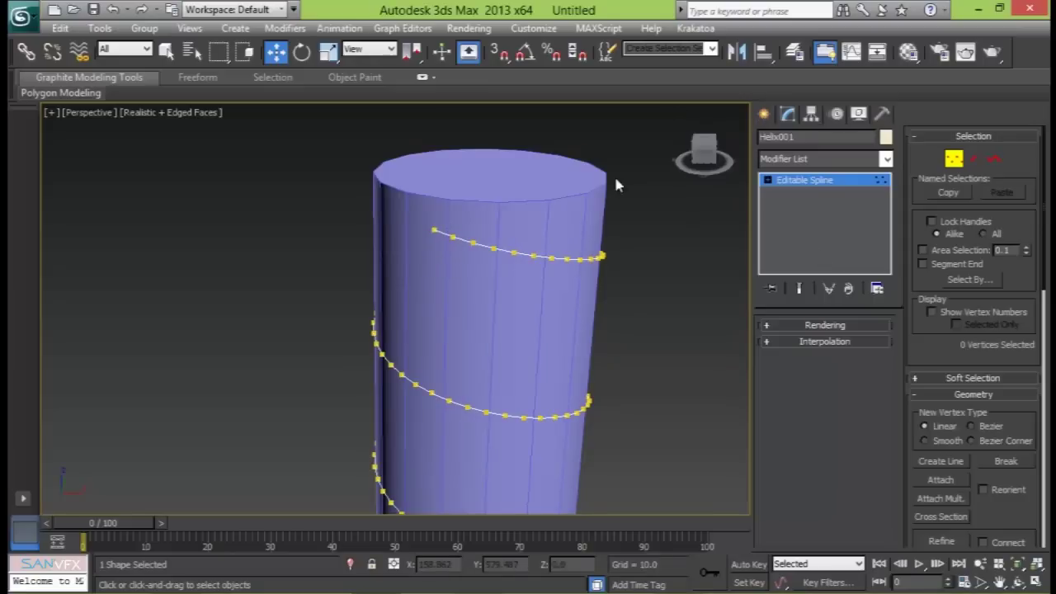
pyautogui.click(955, 159)
# - Start the Cut tool on the cylinder and turn on 3D snapping with Vertex as the snap target
pyautogui.click(503, 221)
pyautogui.click(1004, 315)
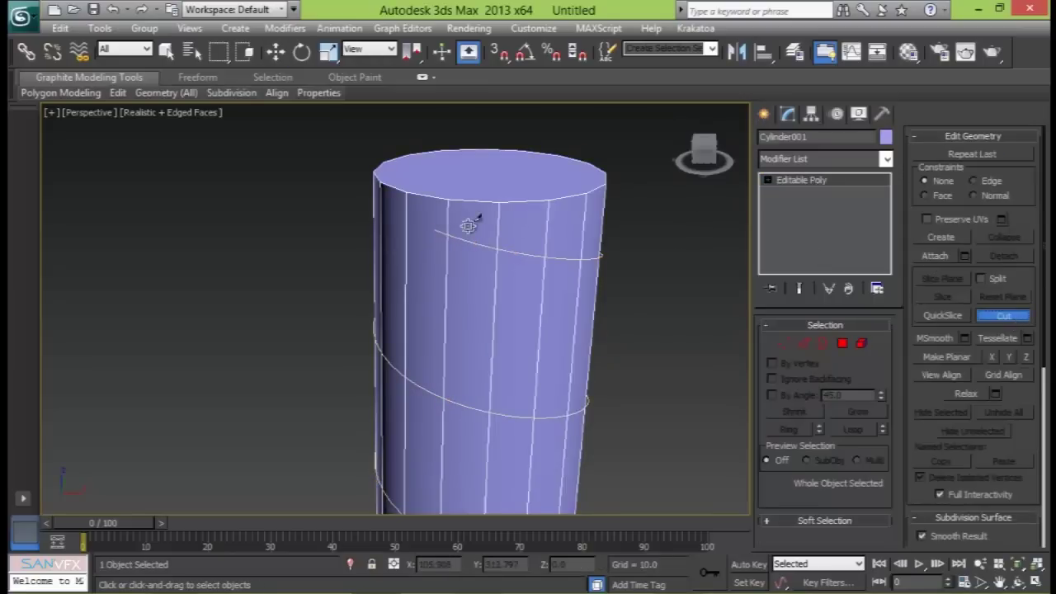
pyautogui.rightClick(499, 54)
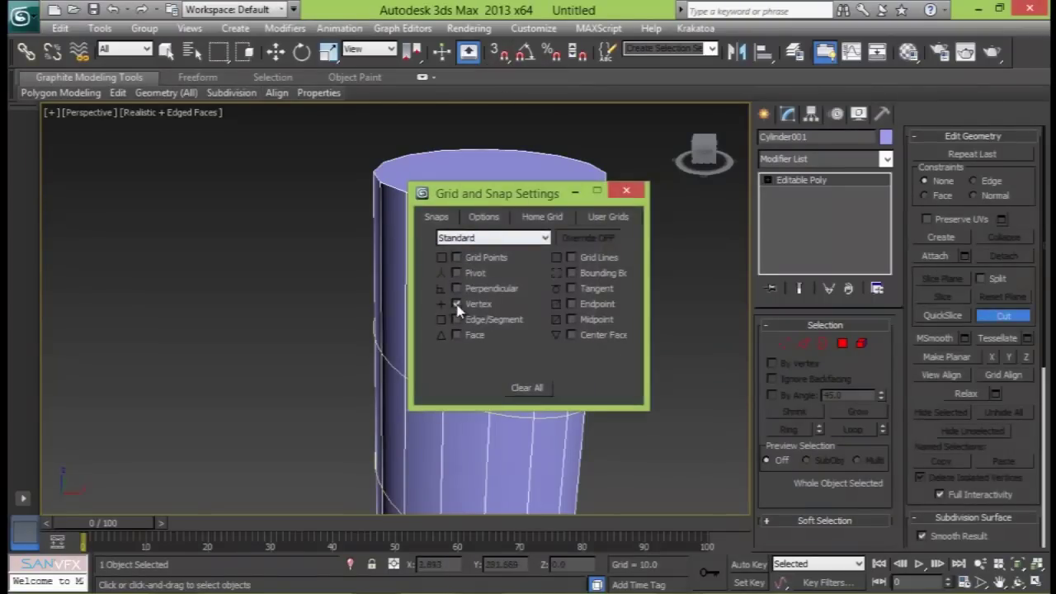
pyautogui.click(626, 191)
pyautogui.keyDown('alt'); pyautogui.moveTo(606, 333); pyautogui.dragTo(472, 237, button='middle'); pyautogui.keyUp('alt')
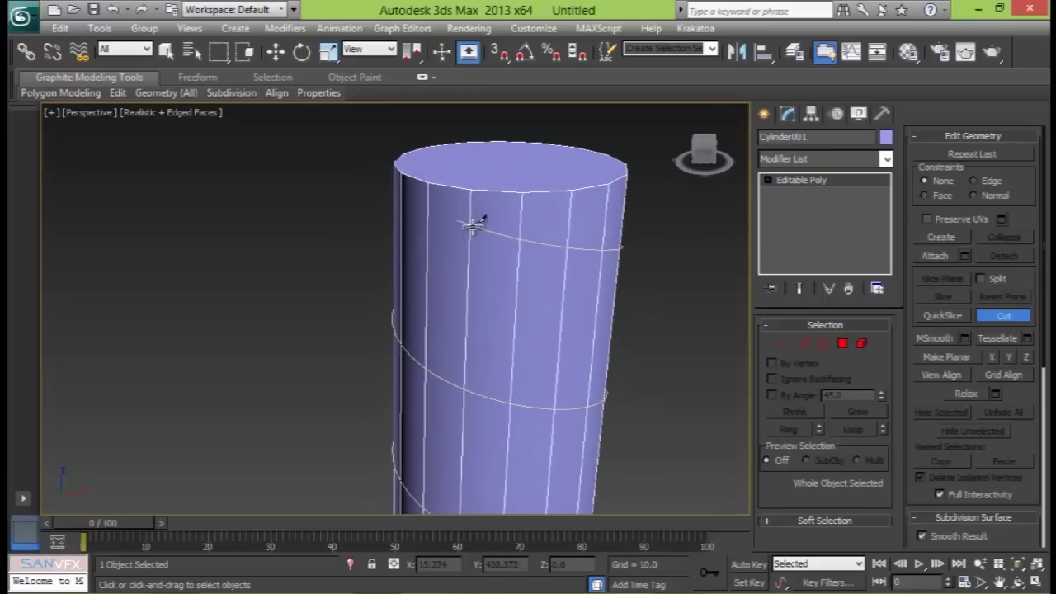
pyautogui.scroll(6, 474, 235)
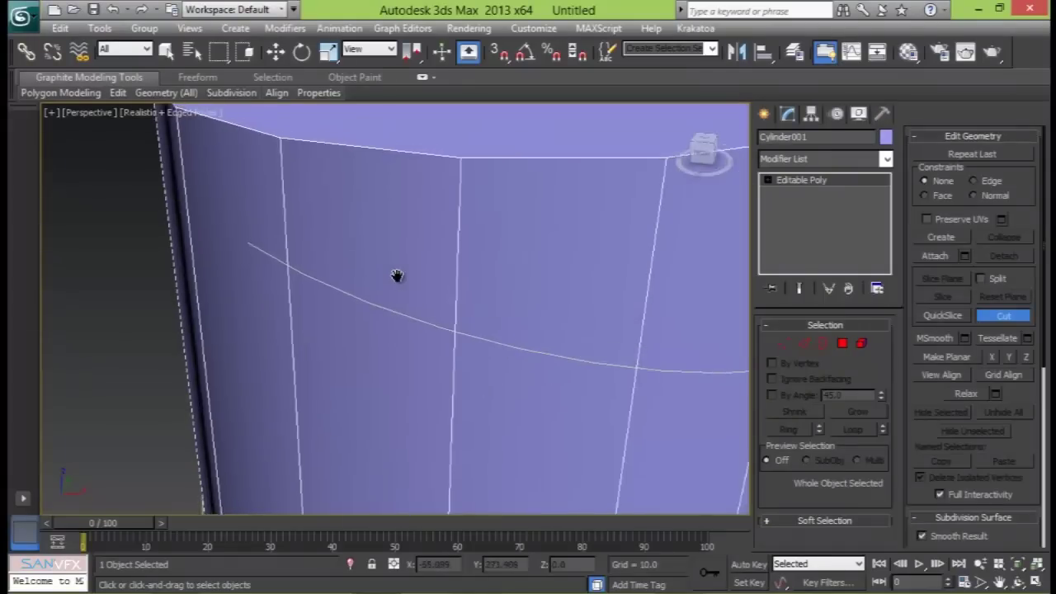
pyautogui.click(499, 51)
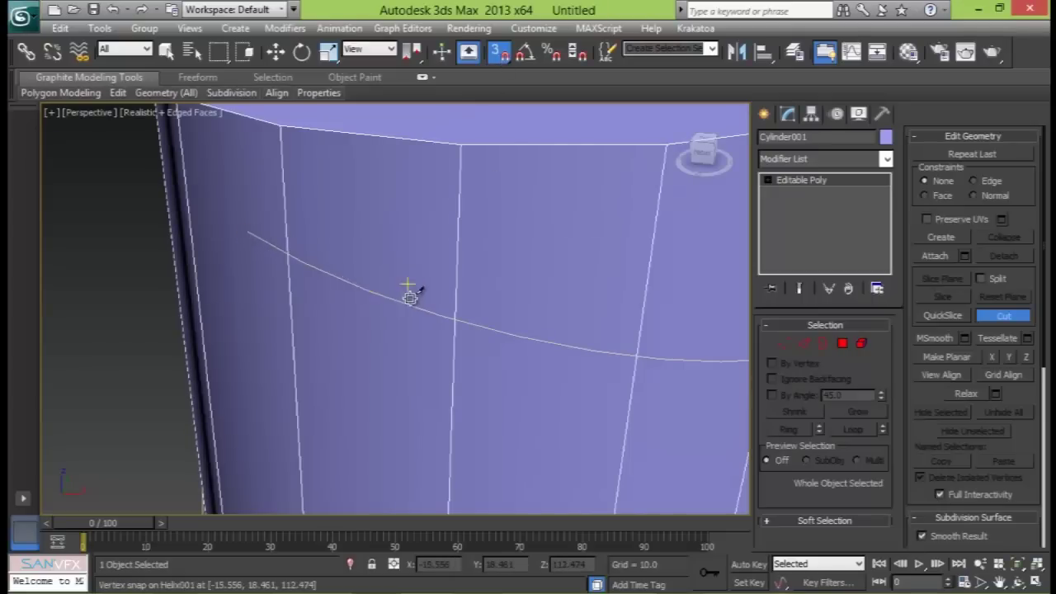
# - Try cutting across one cylinder face along the upper start of the helix, from one vertical edge to the adjacent one
pyautogui.click(287, 261)
pyautogui.click(368, 290)
pyautogui.click(455, 318)
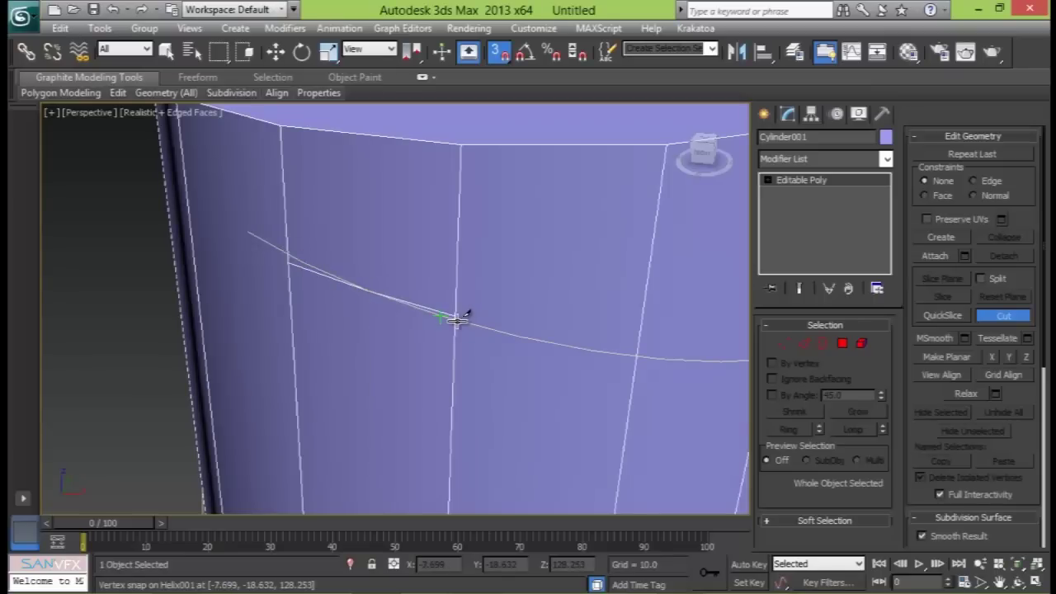
pyautogui.rightClick(525, 261)
pyautogui.rightClick(549, 237)
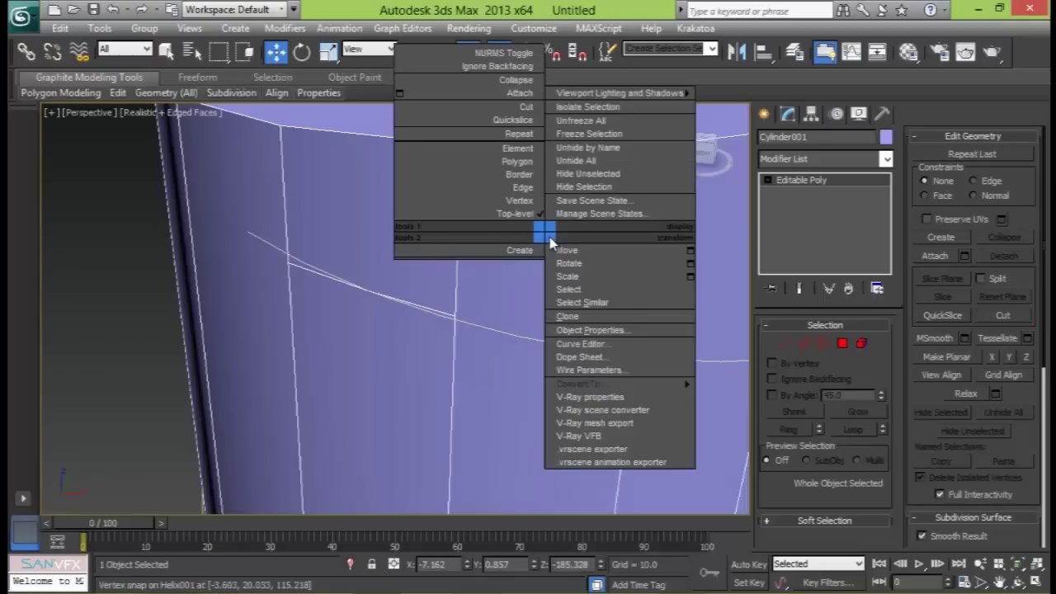
pyautogui.click(486, 328)
# - Isolate the cylinder and examine the trial cut and its vertices near the upper rim
pyautogui.moveTo(511, 243); pyautogui.dragTo(506, 270, button='middle')
pyautogui.scroll(-5, 506, 270)
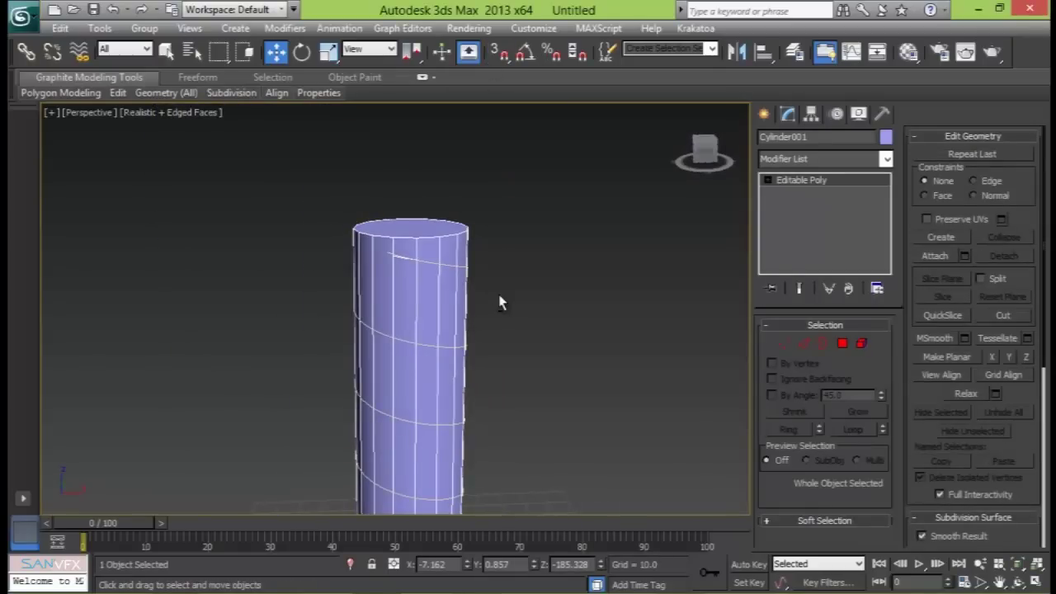
pyautogui.hotkey('alt', 'q')
pyautogui.moveTo(388, 228); pyautogui.dragTo(424, 283, button='middle')
pyautogui.scroll(5, 418, 357)
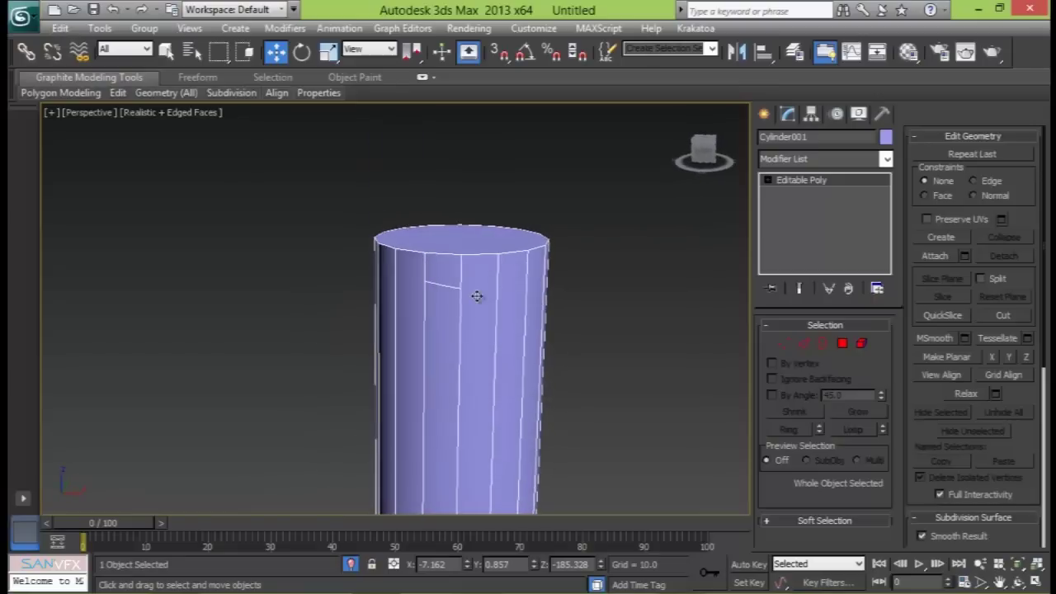
pyautogui.click(783, 343)
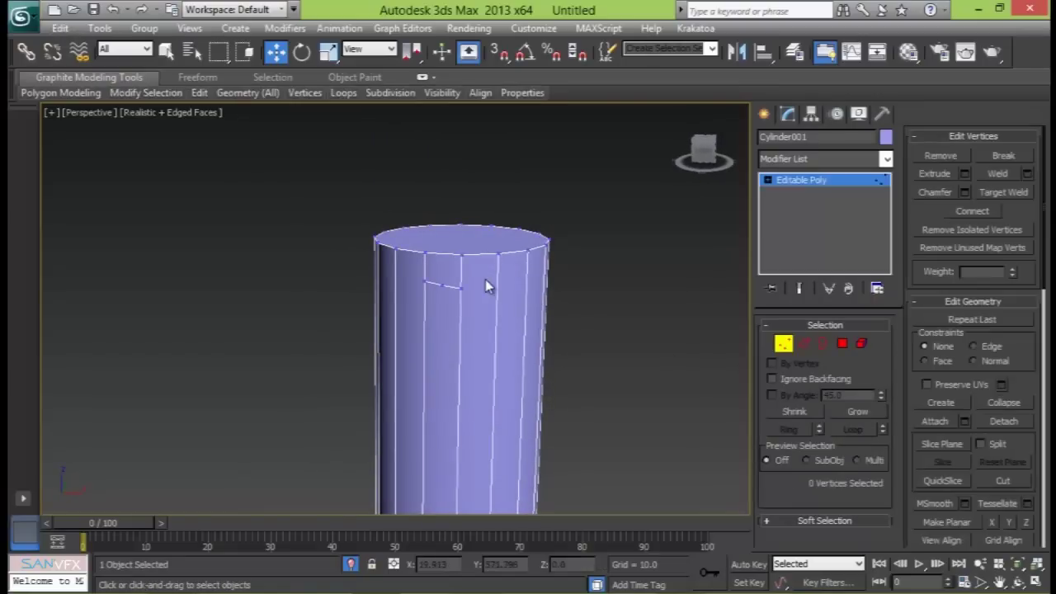
pyautogui.scroll(3, 490, 285)
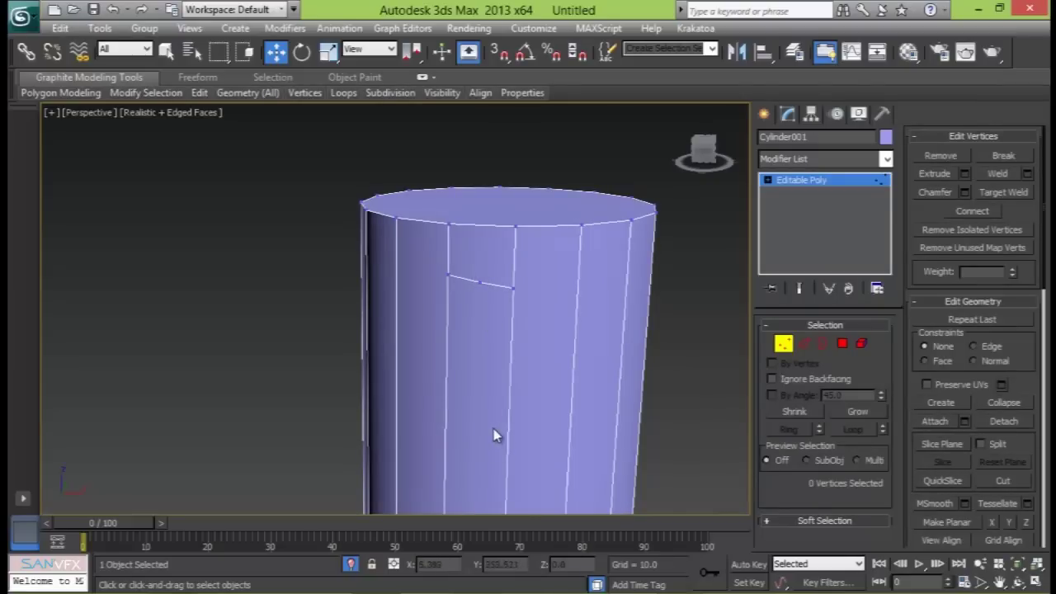
pyautogui.scroll(-5, 495, 338)
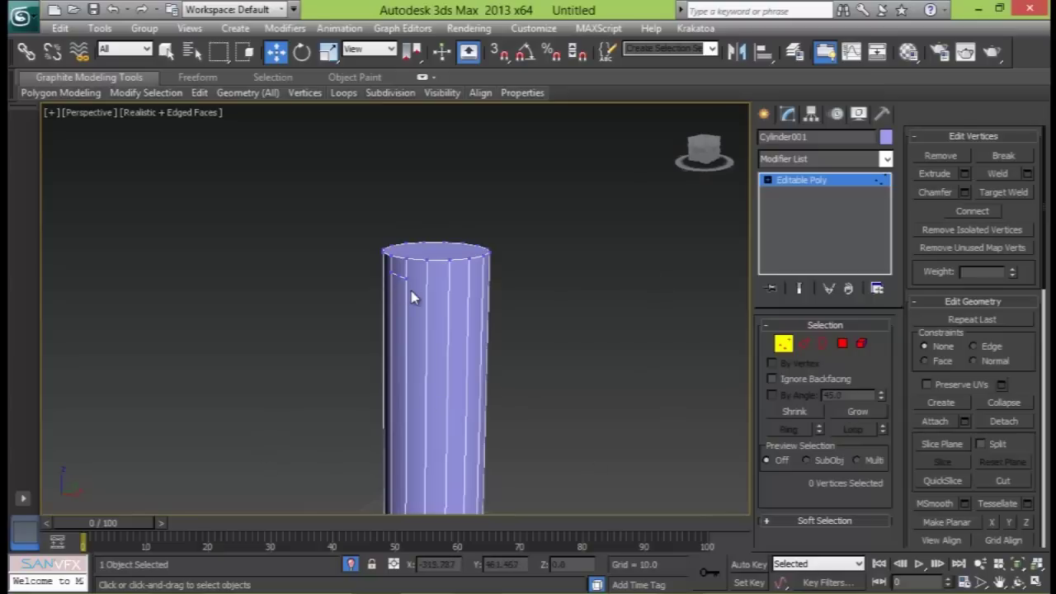
pyautogui.scroll(5, 413, 293)
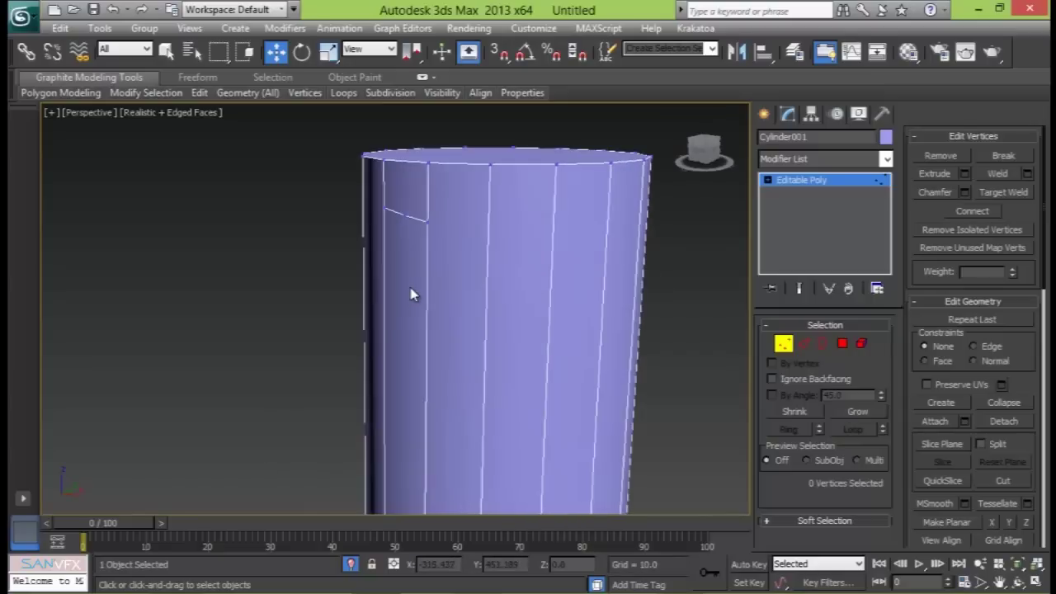
# - Remove the two trial-cut edges from the cylinder and exit isolation to bring the helix back
pyautogui.press('2')
pyautogui.doubleClick(533, 340)
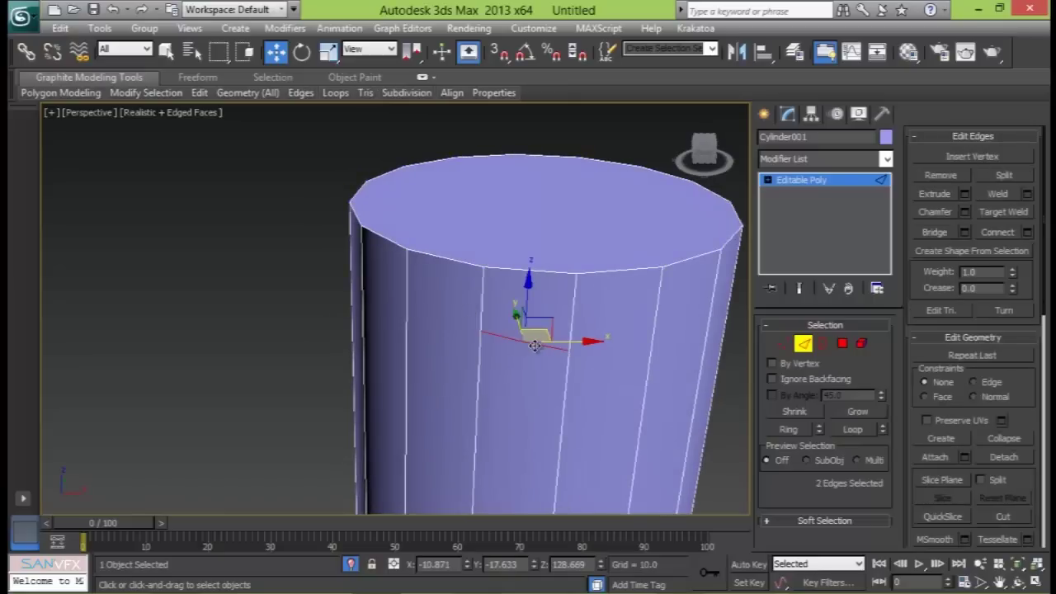
pyautogui.press('BackSpace')
pyautogui.keyDown('alt'); pyautogui.moveTo(553, 317); pyautogui.dragTo(601, 319, button='middle'); pyautogui.keyUp('alt')
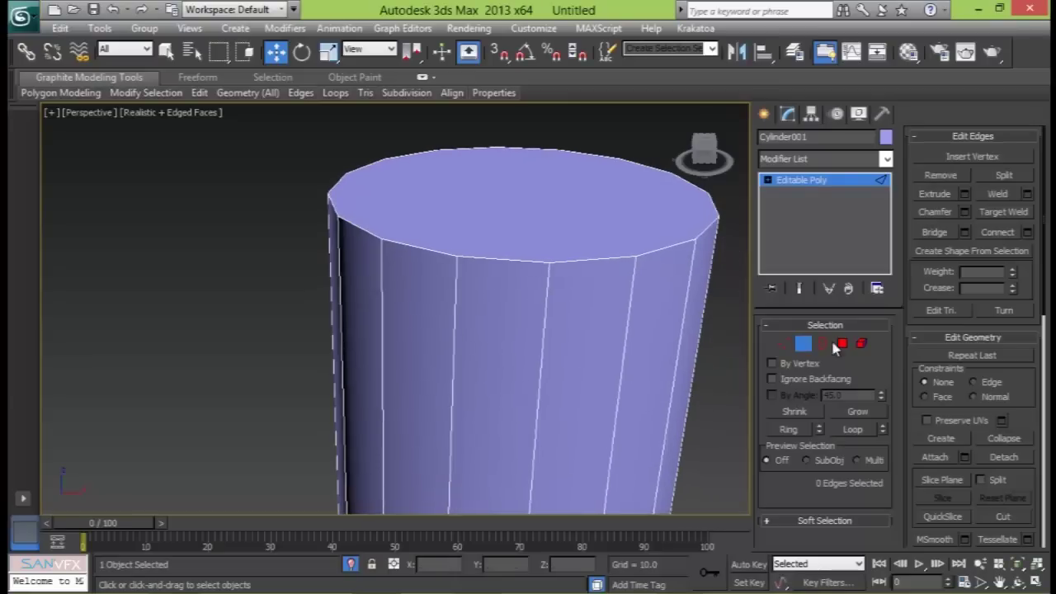
pyautogui.click(803, 343)
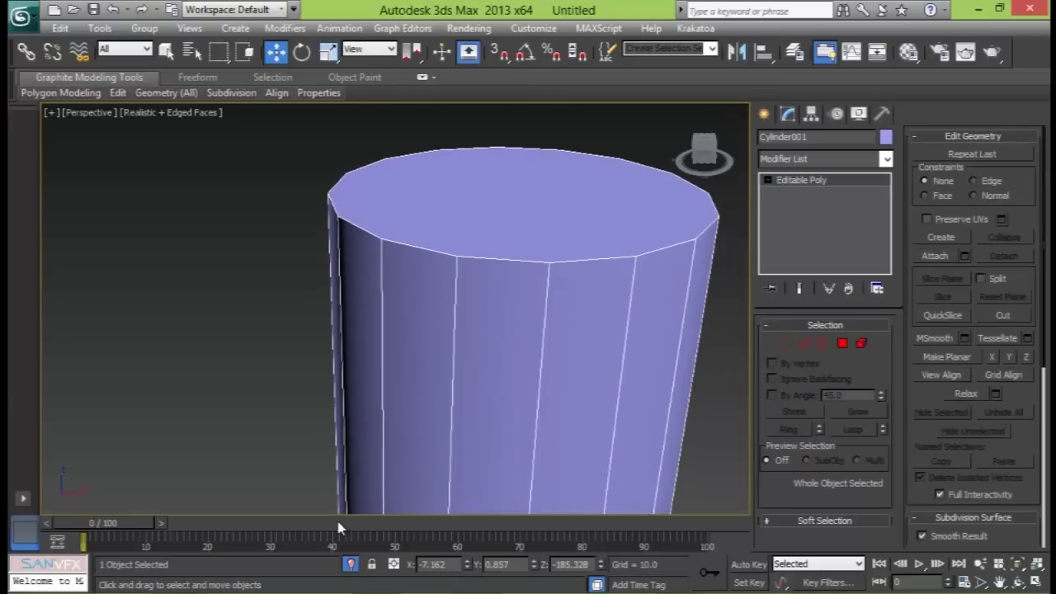
pyautogui.click(352, 566)
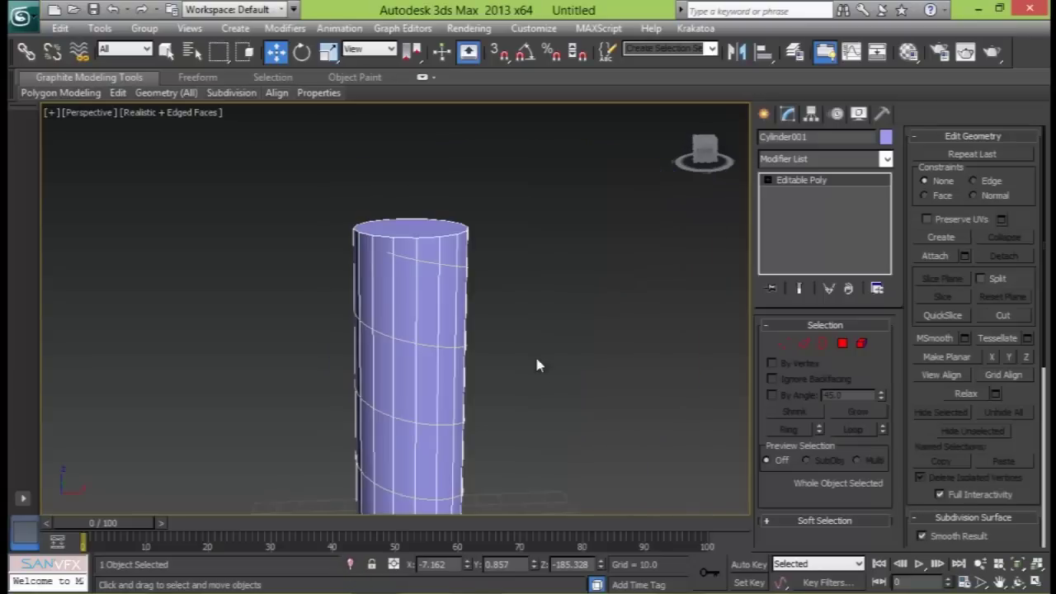
# - Restart the Cut tool on the cylinder with 3D snapping set to Edge/Segment instead of Vertex
pyautogui.scroll(6, 446, 281)
pyautogui.scroll(-6, 447, 282)
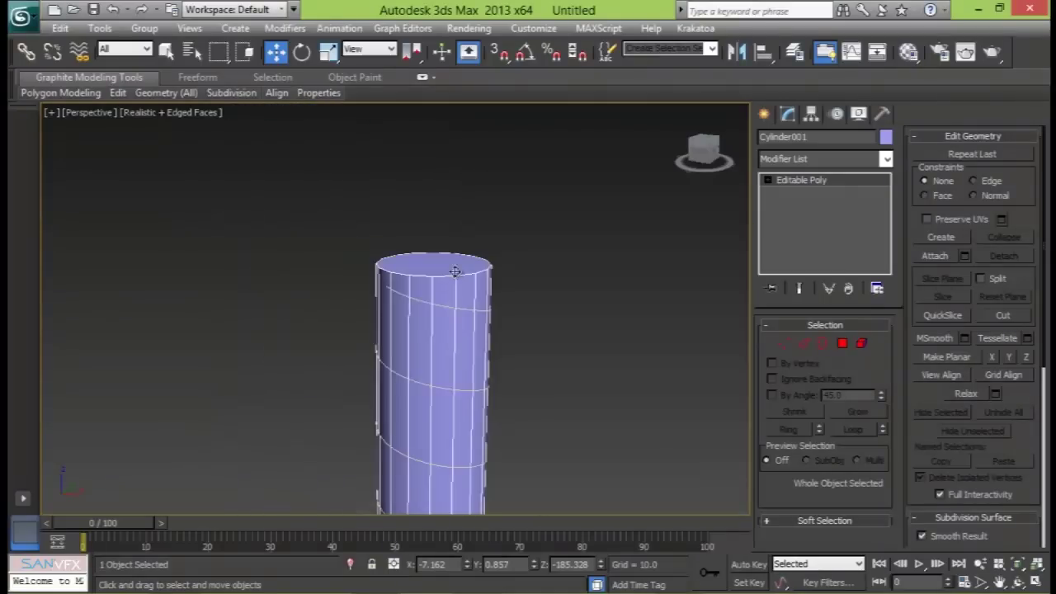
pyautogui.scroll(6, 479, 275)
pyautogui.scroll(-6, 466, 274)
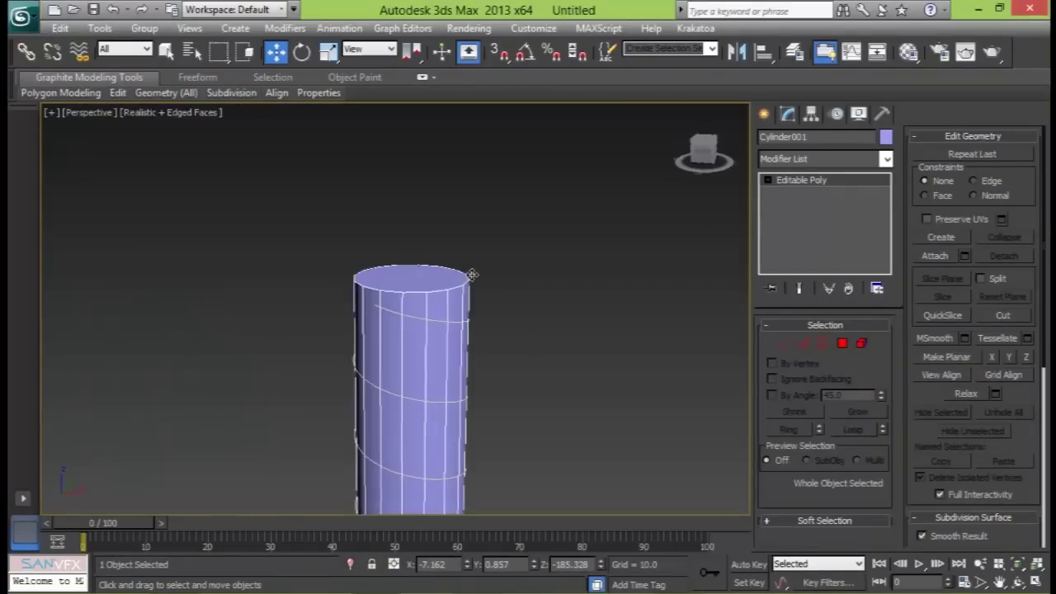
pyautogui.click(1002, 316)
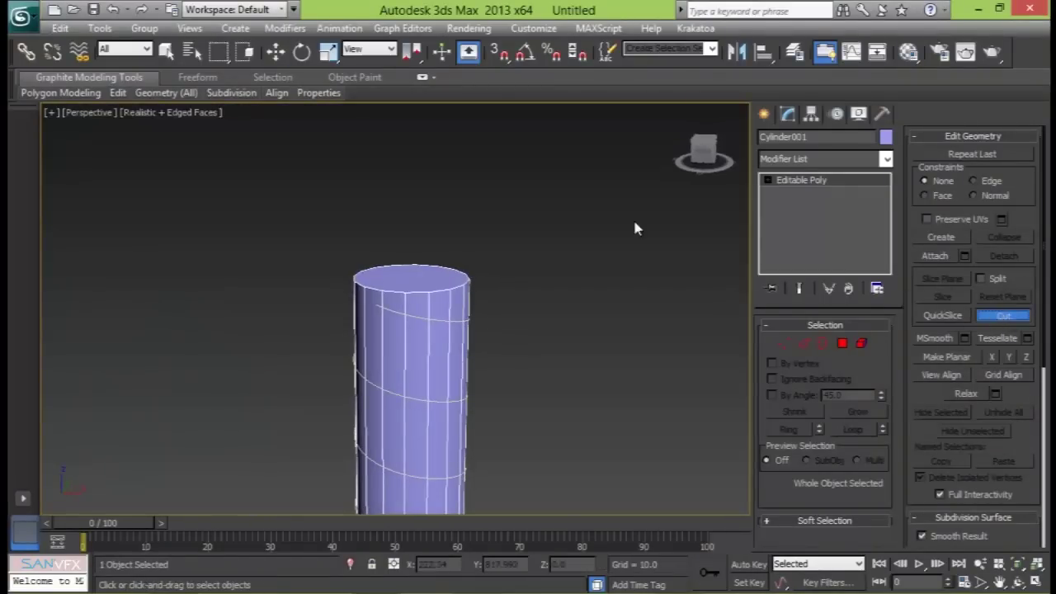
pyautogui.rightClick(499, 53)
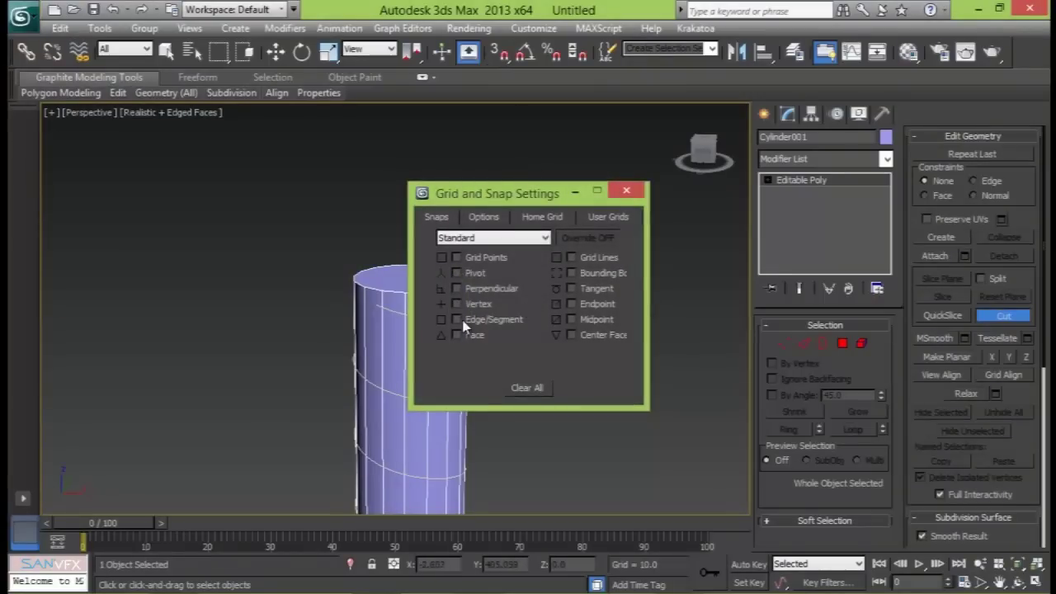
pyautogui.click(626, 191)
pyautogui.click(499, 52)
# - Examine up close how edge snapping behaves where the helix crosses the cylinder's vertical edges, then leave the Cut tool
pyautogui.scroll(6, 420, 293)
pyautogui.moveTo(448, 252); pyautogui.dragTo(305, 262, button='middle')
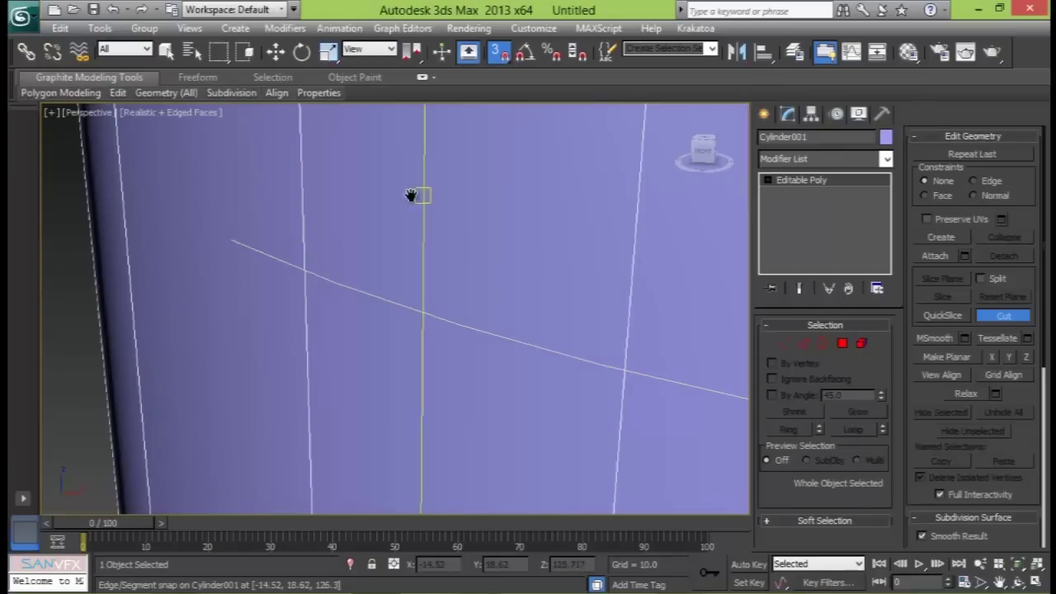
pyautogui.scroll(-5, 422, 198)
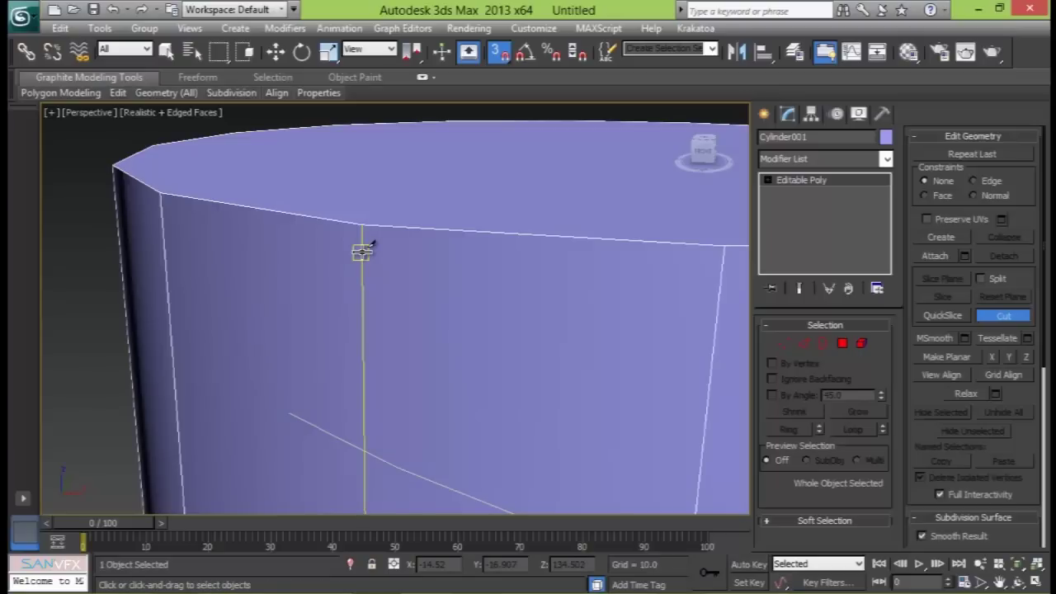
pyautogui.scroll(-5, 434, 314)
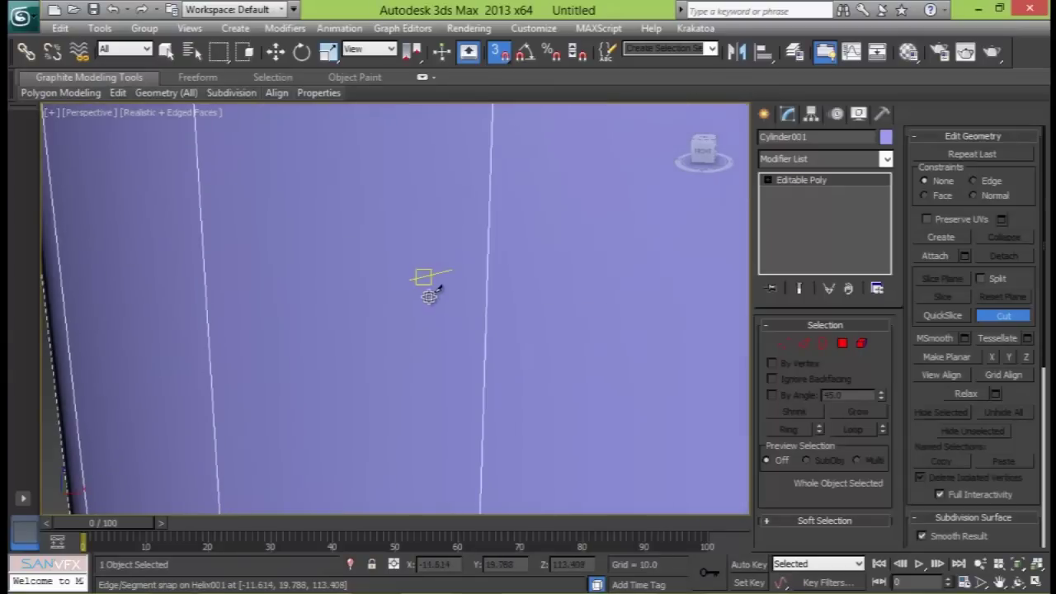
pyautogui.scroll(-5, 431, 273)
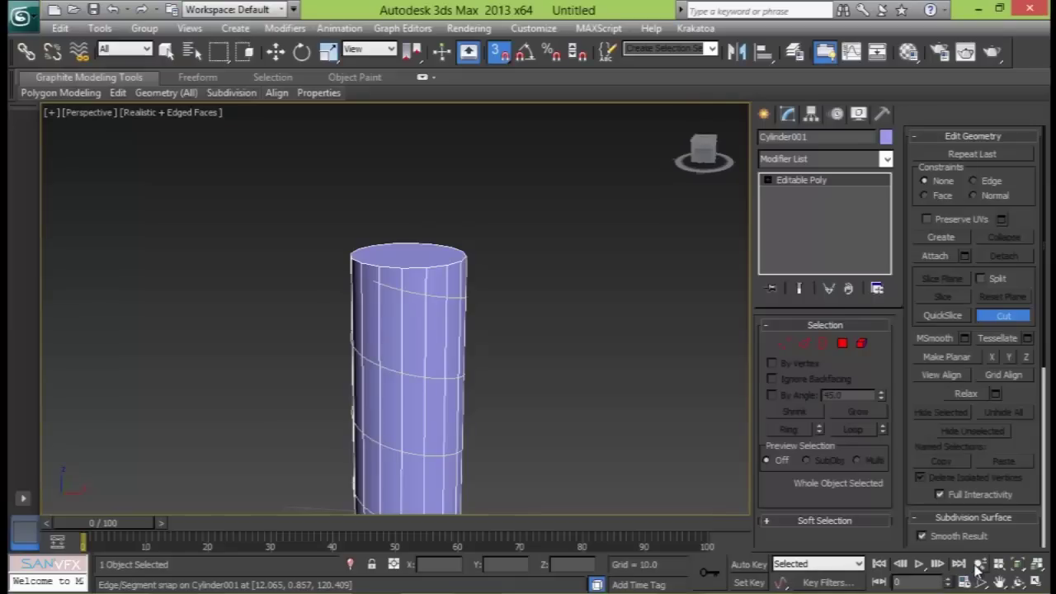
pyautogui.click(979, 566)
pyautogui.moveTo(500, 353); pyautogui.dragTo(525, 332)
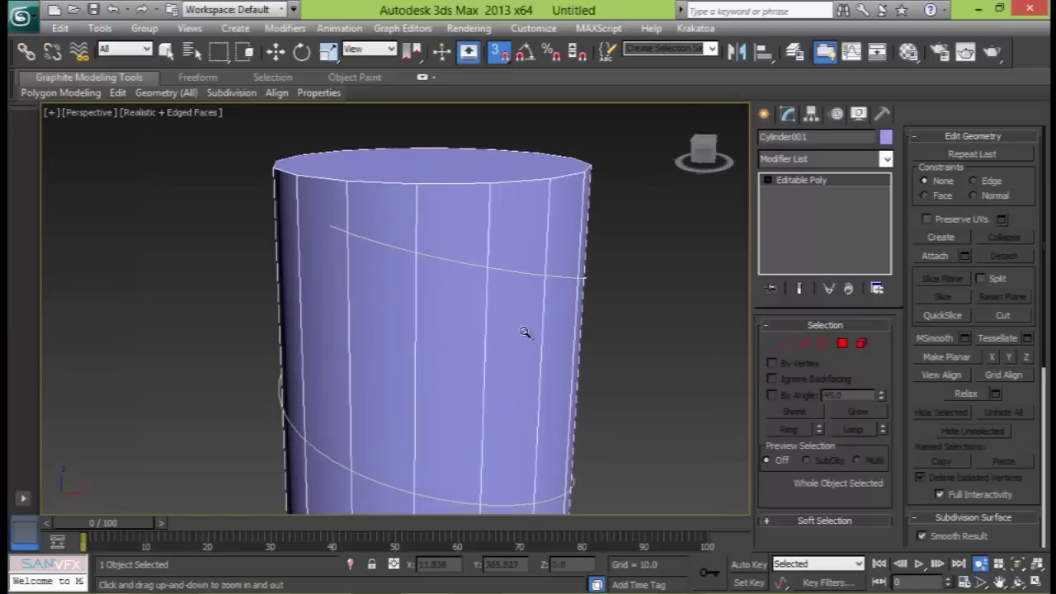
pyautogui.rightClick(643, 317)
pyautogui.press('w')
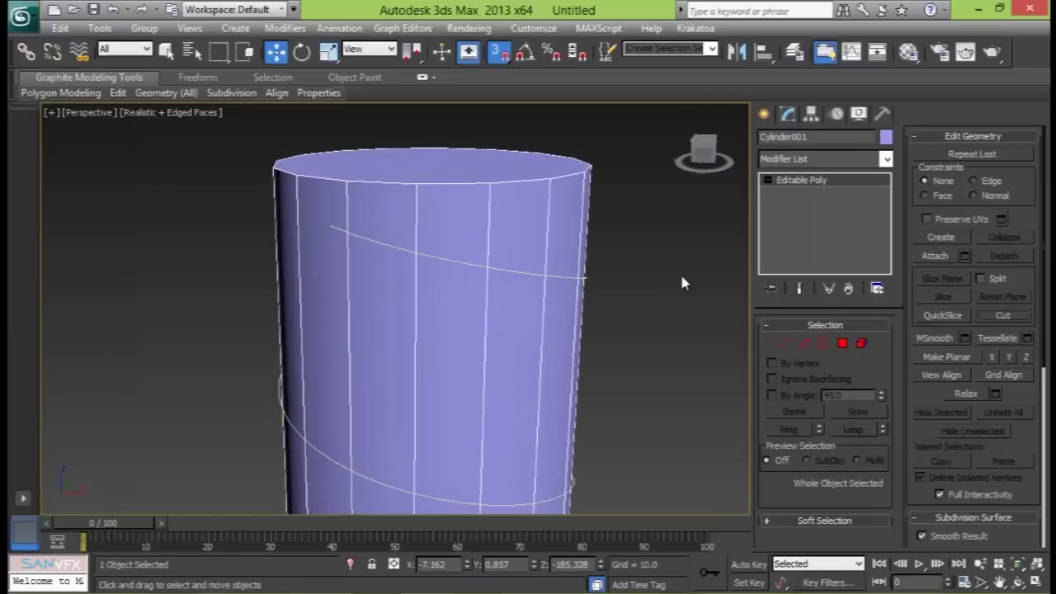
# - Change the helix spline's object colour to black so it stands out against the cylinder
pyautogui.click(532, 273)
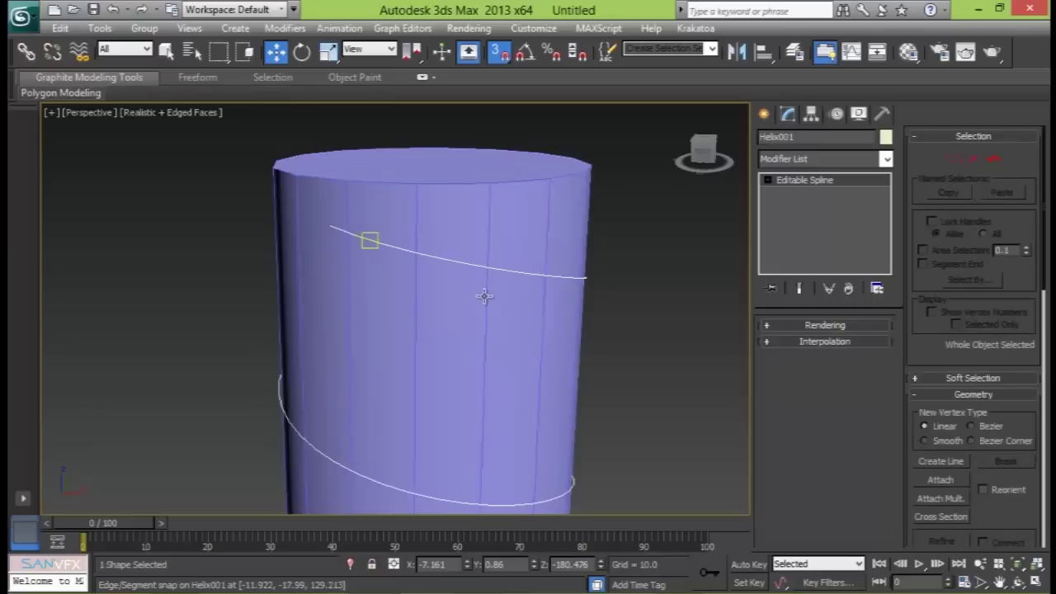
pyautogui.click(887, 138)
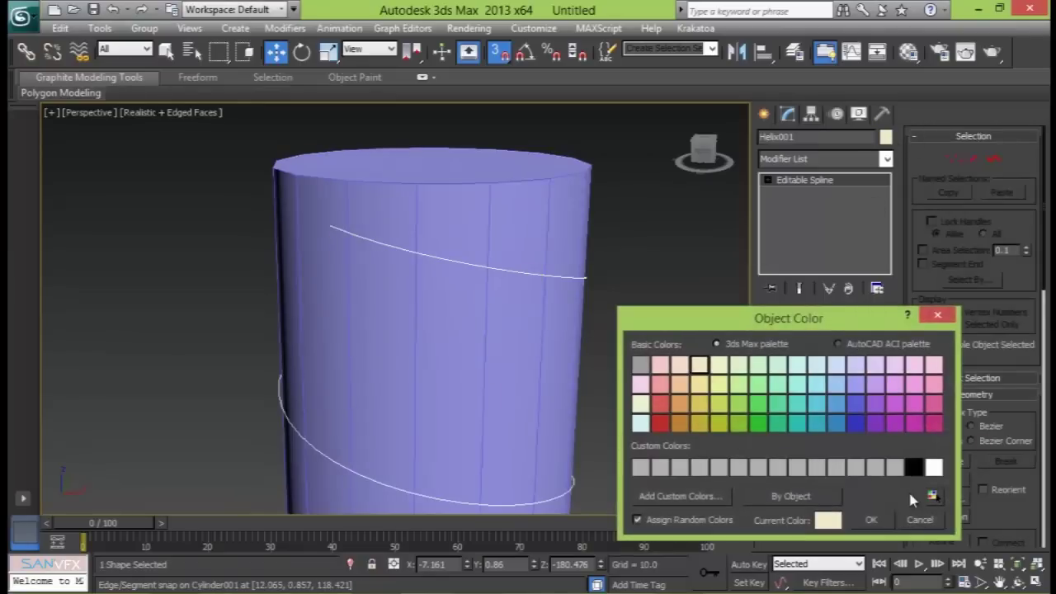
pyautogui.click(872, 520)
# - Select the cylinder and cut edges along the helix from its upper end, placing points where it crosses the vertical edges
pyautogui.click(429, 316)
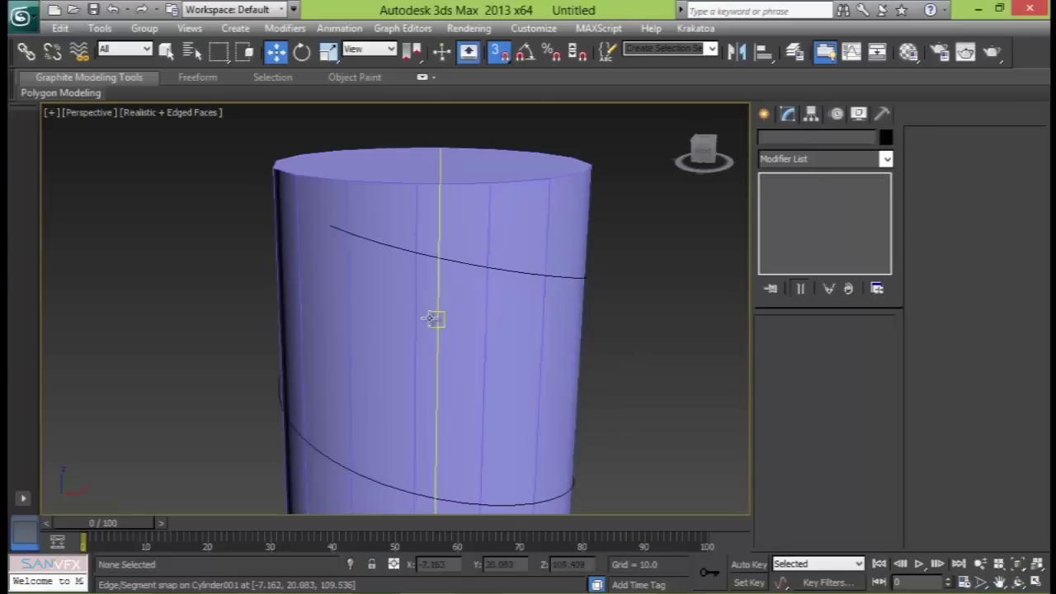
pyautogui.click(998, 317)
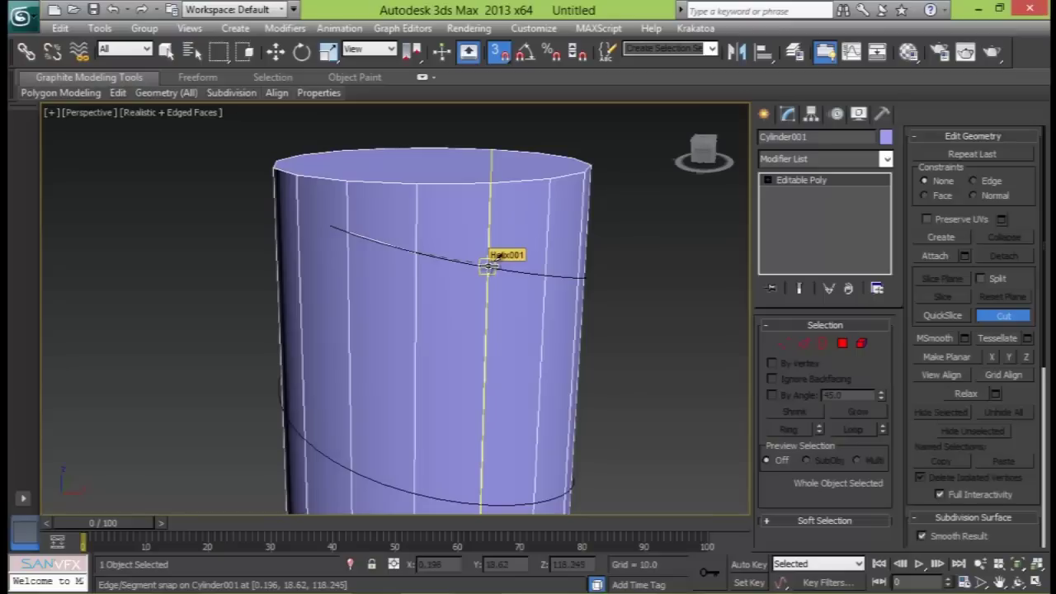
pyautogui.keyDown('alt'); pyautogui.moveTo(507, 283); pyautogui.dragTo(420, 300, button='middle'); pyautogui.keyUp('alt')
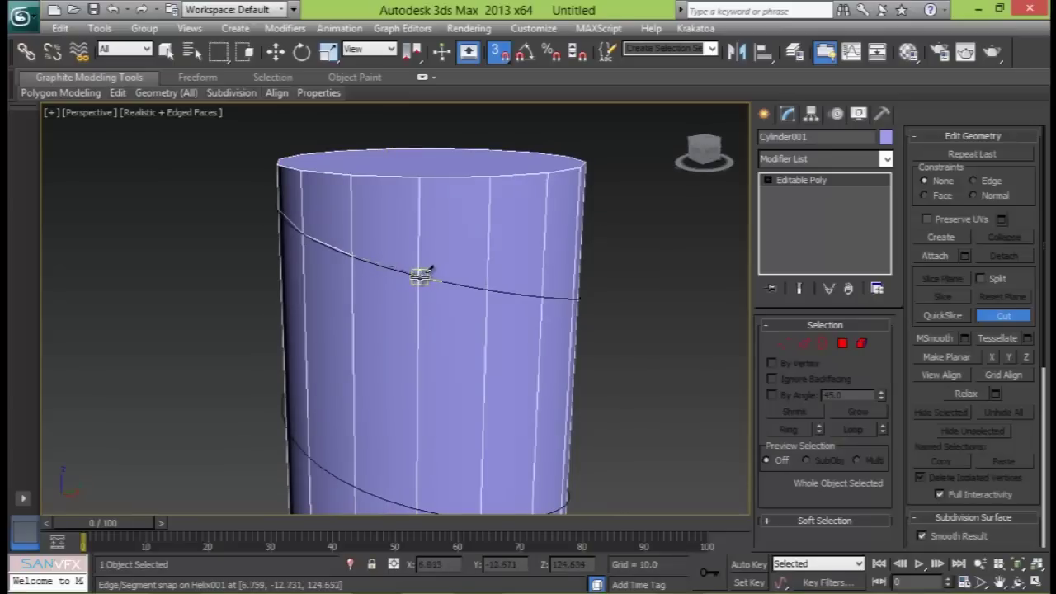
pyautogui.click(418, 274)
pyautogui.keyDown('alt'); pyautogui.moveTo(419, 273); pyautogui.dragTo(415, 313, button='middle'); pyautogui.keyUp('alt')
pyautogui.click(405, 321)
pyautogui.keyDown('alt'); pyautogui.moveTo(457, 357); pyautogui.dragTo(401, 331, button='middle'); pyautogui.keyUp('alt')
pyautogui.click(419, 337)
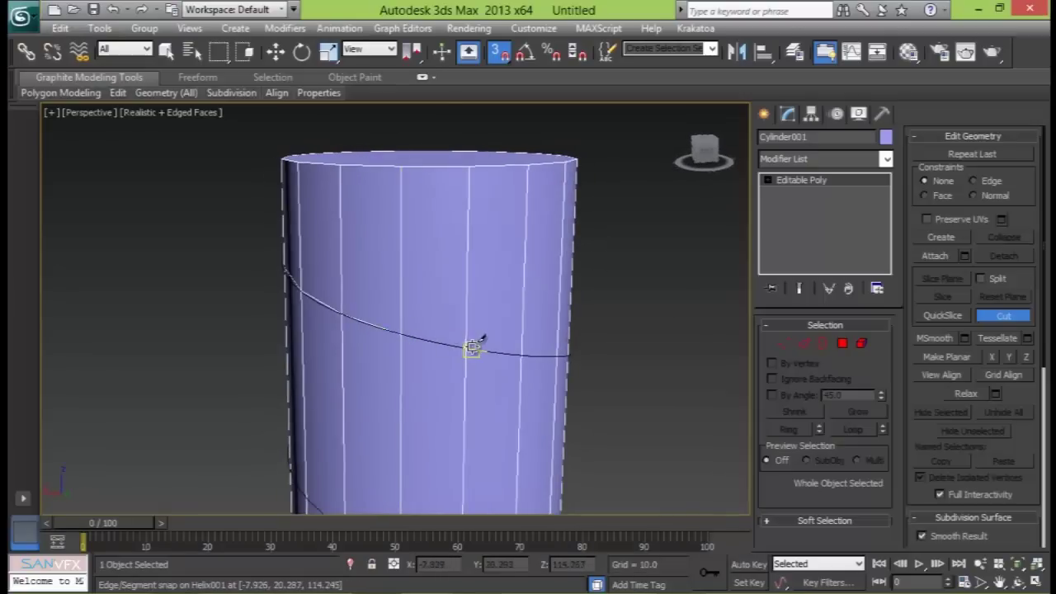
pyautogui.click(468, 347)
# - Continue the cut around the cylinder to complete the helix's first full turn beneath its starting point
pyautogui.keyDown('alt'); pyautogui.moveTo(468, 347); pyautogui.dragTo(373, 376, button='middle'); pyautogui.keyUp('alt')
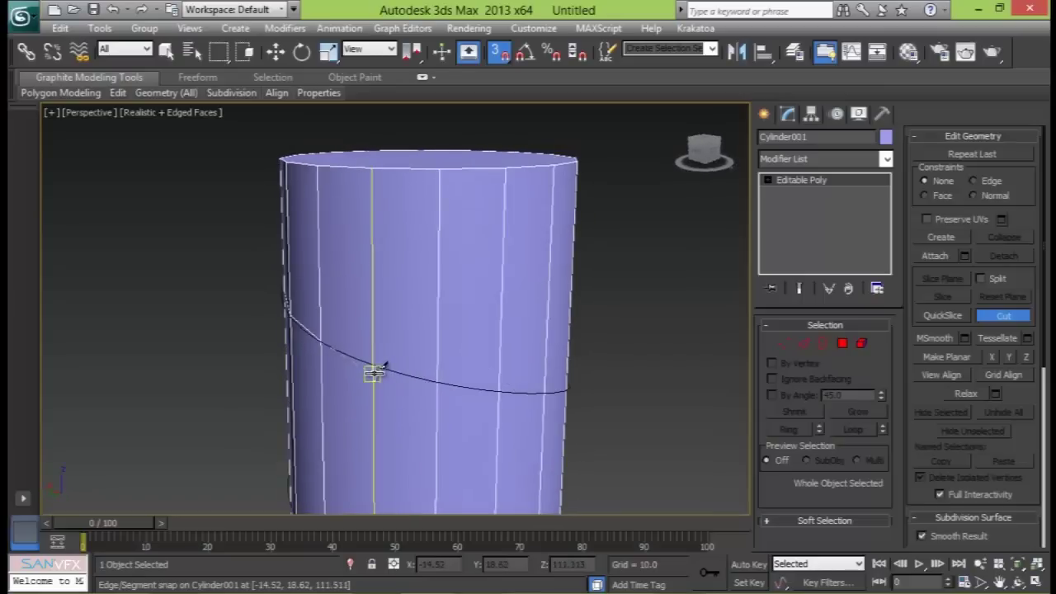
pyautogui.click(437, 381)
pyautogui.keyDown('alt'); pyautogui.moveTo(498, 413); pyautogui.dragTo(467, 403, button='middle'); pyautogui.keyUp('alt')
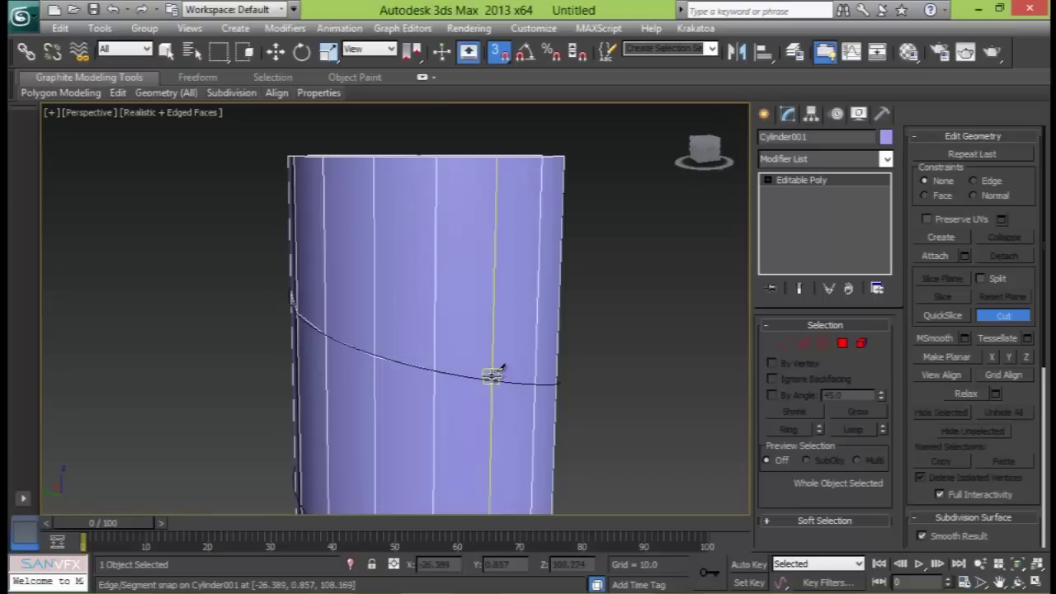
pyautogui.click(491, 377)
pyautogui.keyDown('alt'); pyautogui.moveTo(495, 377); pyautogui.dragTo(466, 423, button='middle'); pyautogui.keyUp('alt')
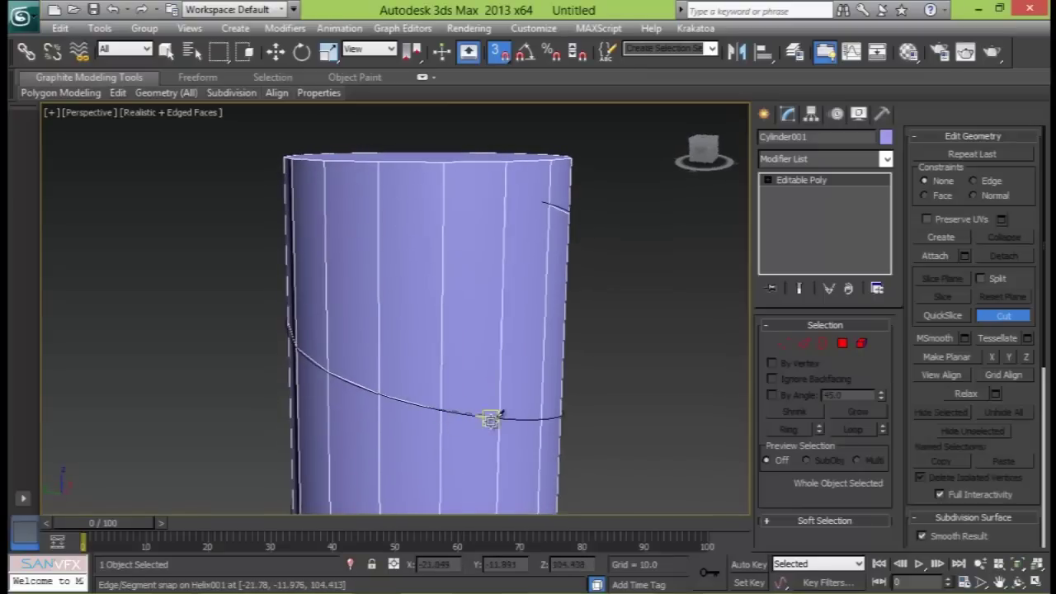
pyautogui.keyDown('alt'); pyautogui.moveTo(502, 420); pyautogui.dragTo(464, 421, button='middle'); pyautogui.keyUp('alt')
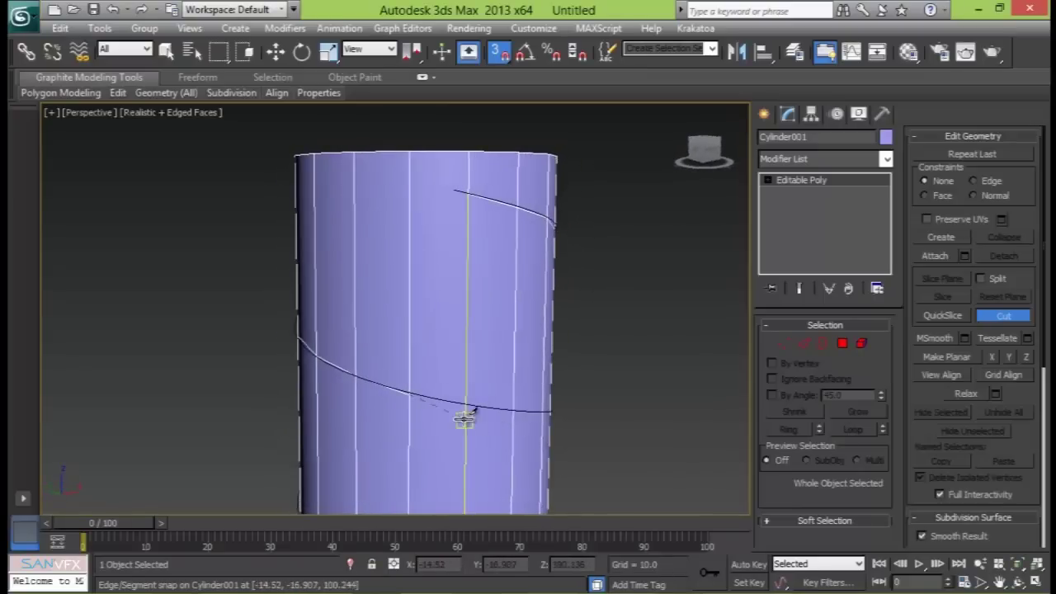
pyautogui.click(466, 409)
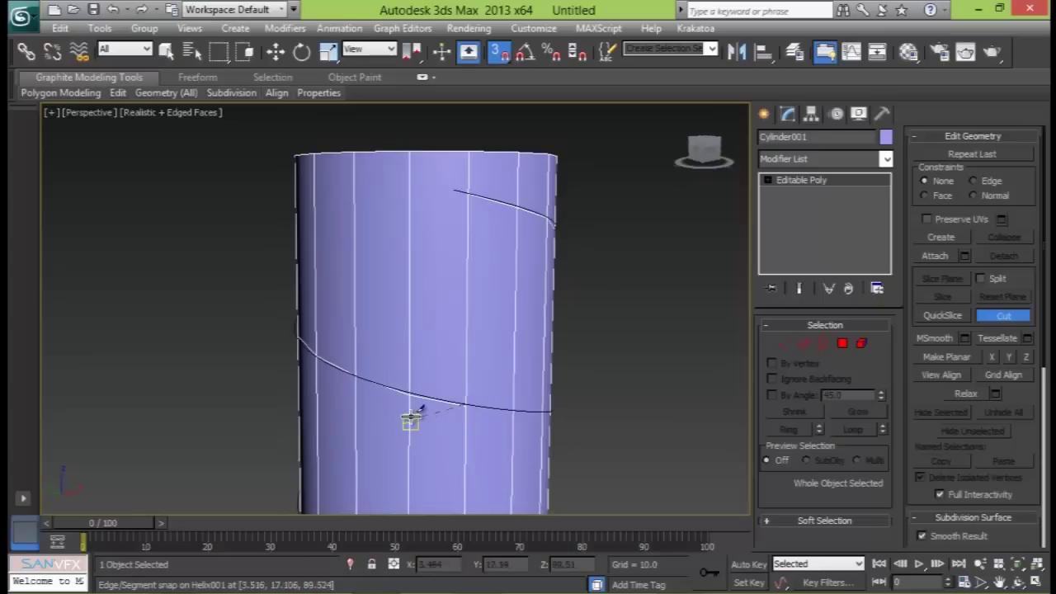
pyautogui.click(410, 401)
# - Cut the helix's second turn into the cylinder, placing a point at each vertical edge crossing
pyautogui.keyDown('alt'); pyautogui.moveTo(491, 411); pyautogui.dragTo(434, 384, button='middle'); pyautogui.keyUp('alt')
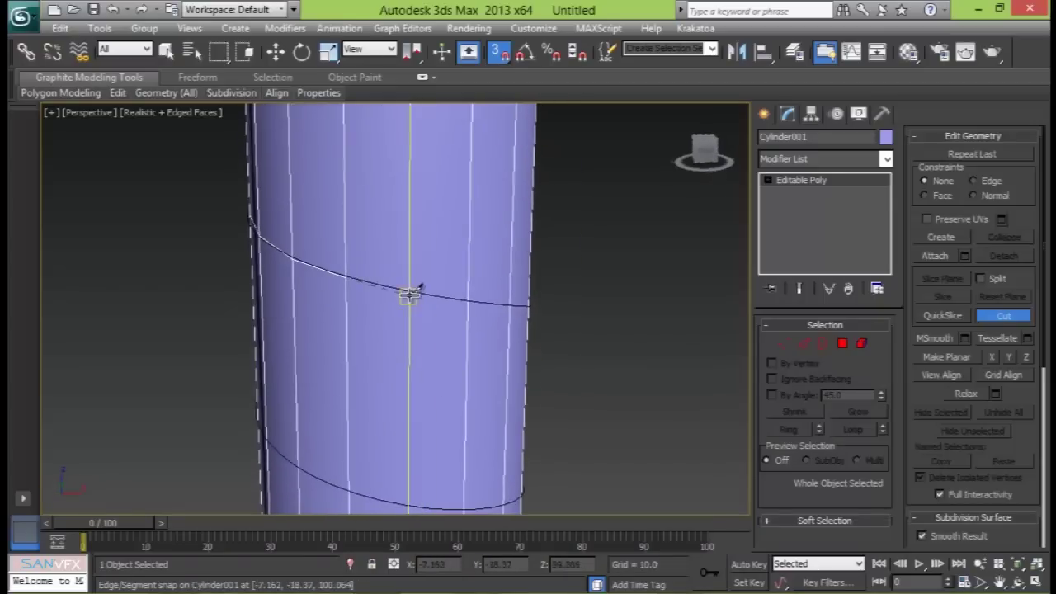
pyautogui.keyDown('alt'); pyautogui.moveTo(410, 293); pyautogui.dragTo(420, 358, button='middle'); pyautogui.keyUp('alt')
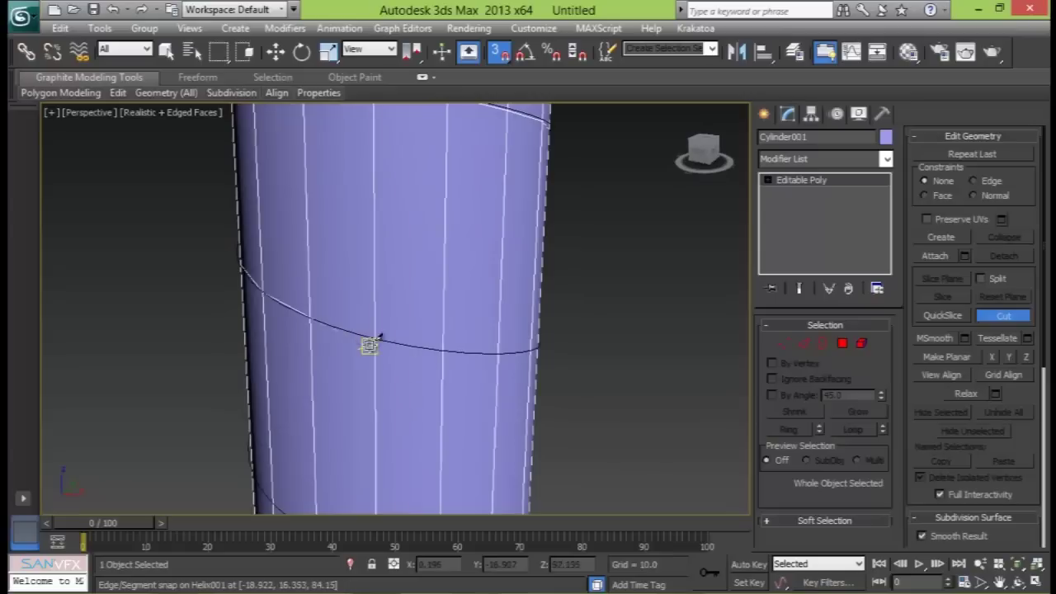
pyautogui.keyDown('alt'); pyautogui.moveTo(481, 383); pyautogui.dragTo(431, 372, button='middle'); pyautogui.keyUp('alt')
pyautogui.click(454, 335)
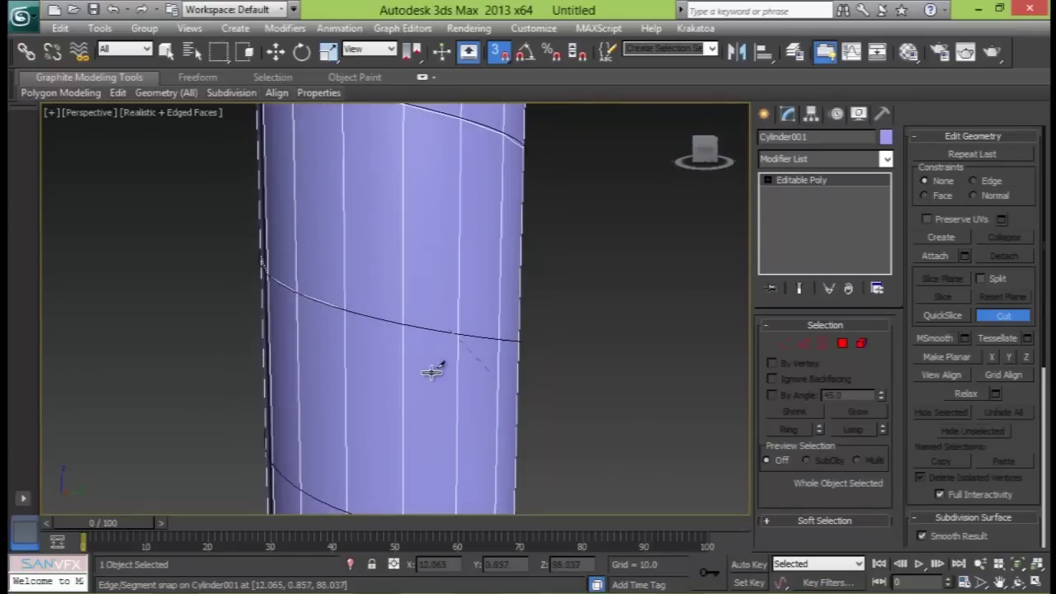
pyautogui.click(404, 323)
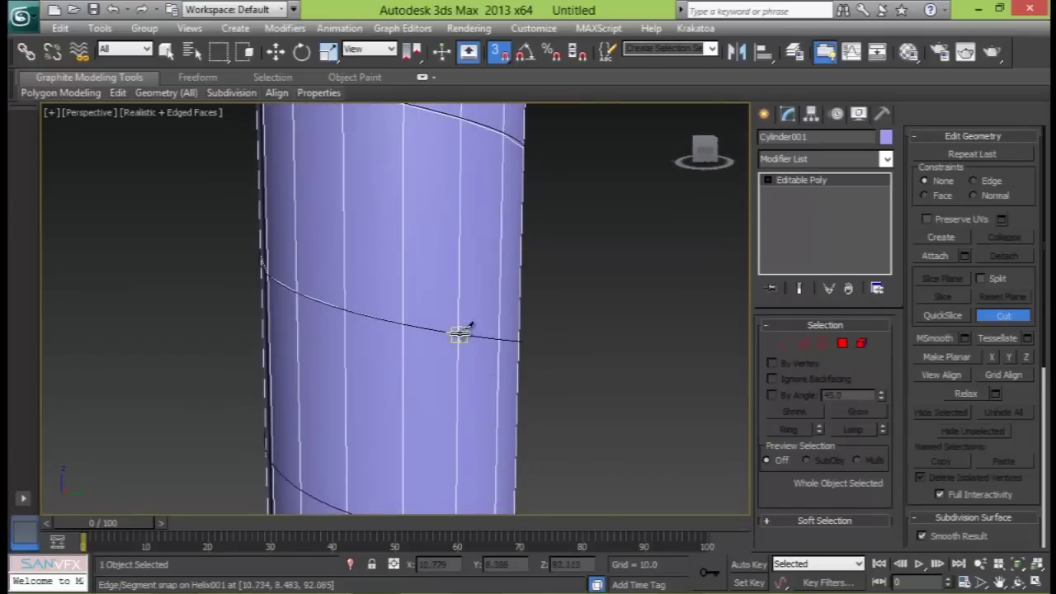
pyautogui.keyDown('alt'); pyautogui.moveTo(483, 358); pyautogui.dragTo(410, 318, button='middle'); pyautogui.keyUp('alt')
pyautogui.click(429, 384)
pyautogui.click(427, 389)
pyautogui.click(438, 395)
pyautogui.keyDown('alt'); pyautogui.moveTo(438, 395); pyautogui.dragTo(400, 421, button='middle'); pyautogui.keyUp('alt')
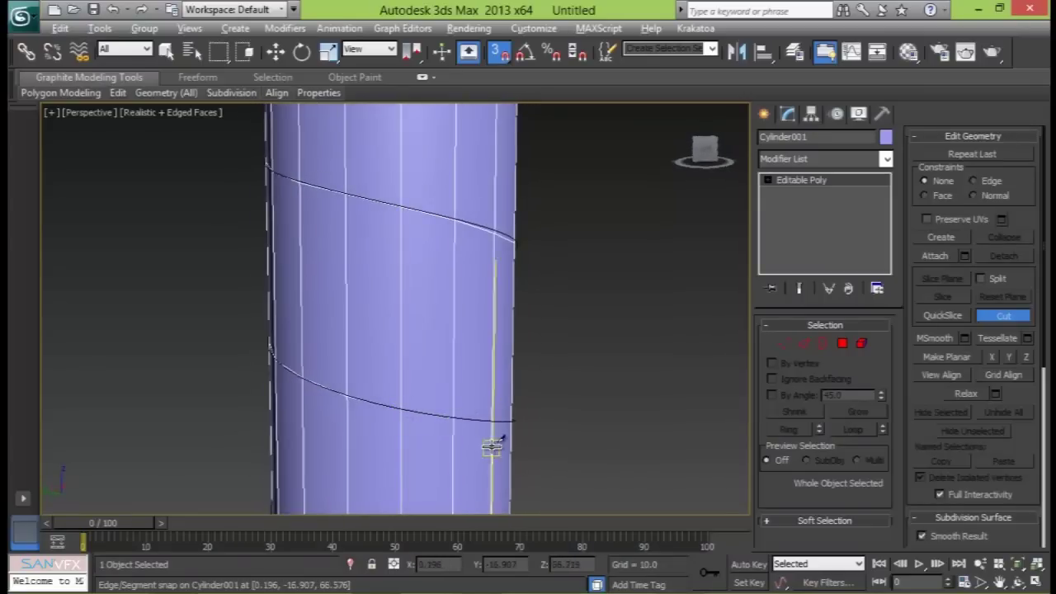
pyautogui.keyDown('alt'); pyautogui.moveTo(495, 445); pyautogui.dragTo(409, 449, button='middle'); pyautogui.keyUp('alt')
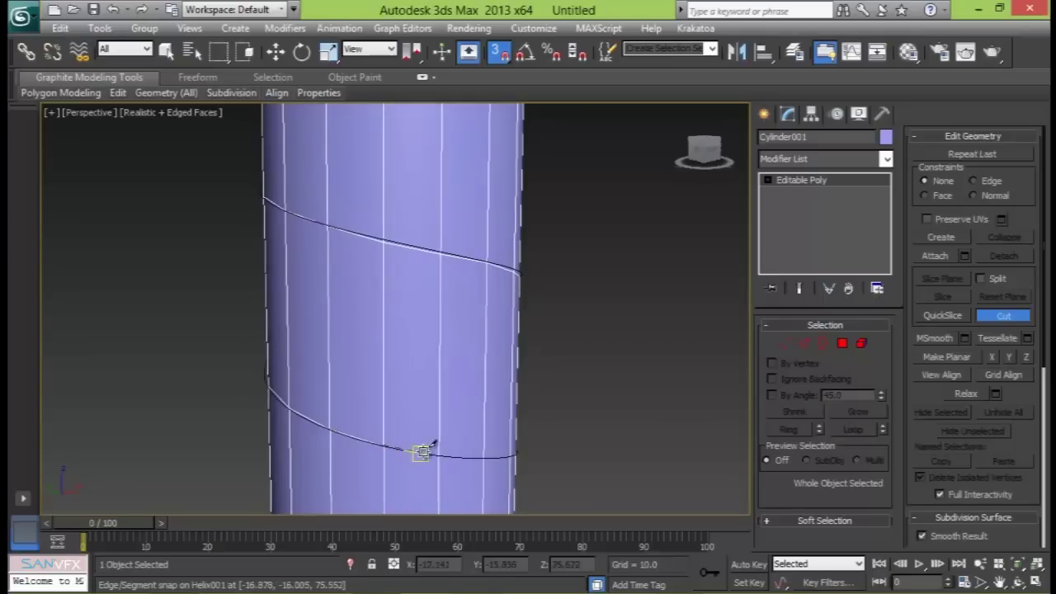
# - Extend the cut along the helix's third turn down the shaft, following its crossings with the vertical edges
pyautogui.keyDown('alt'); pyautogui.moveTo(460, 457); pyautogui.dragTo(413, 439, button='middle'); pyautogui.keyUp('alt')
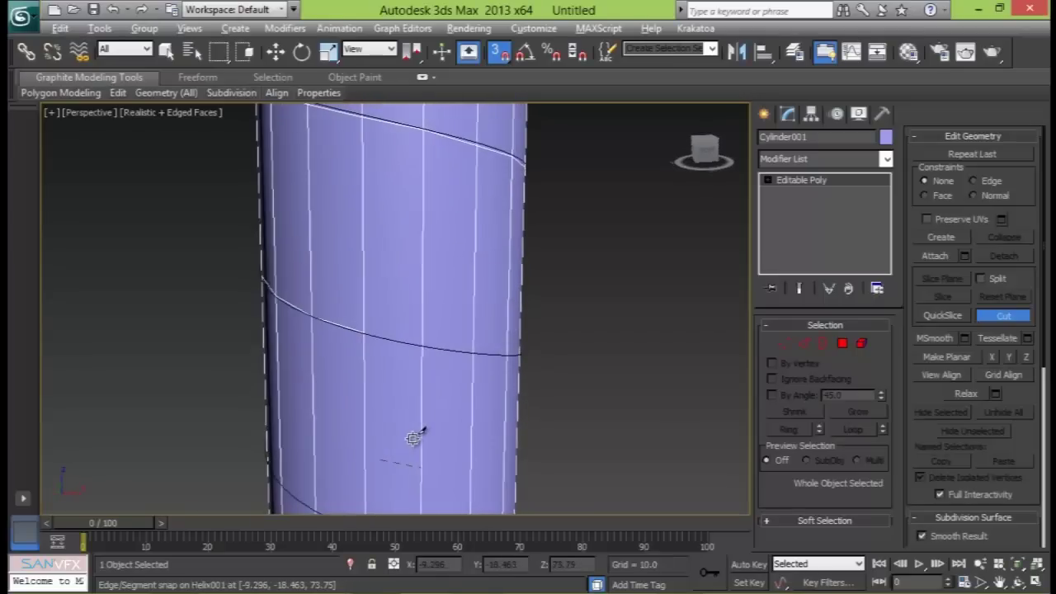
pyautogui.keyDown('alt'); pyautogui.moveTo(424, 344); pyautogui.dragTo(443, 413, button='middle'); pyautogui.keyUp('alt')
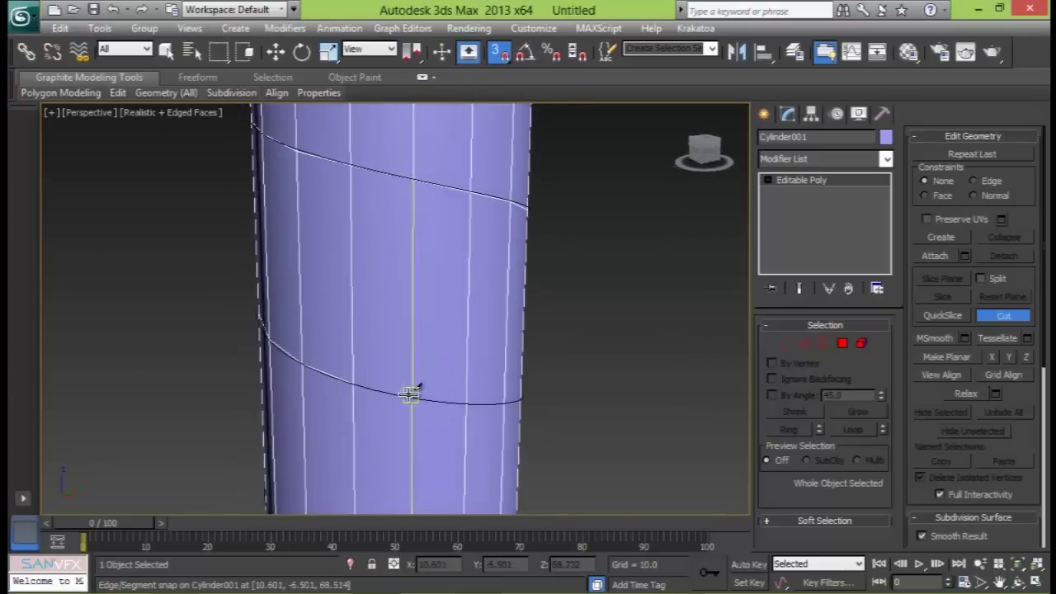
pyautogui.click(413, 393)
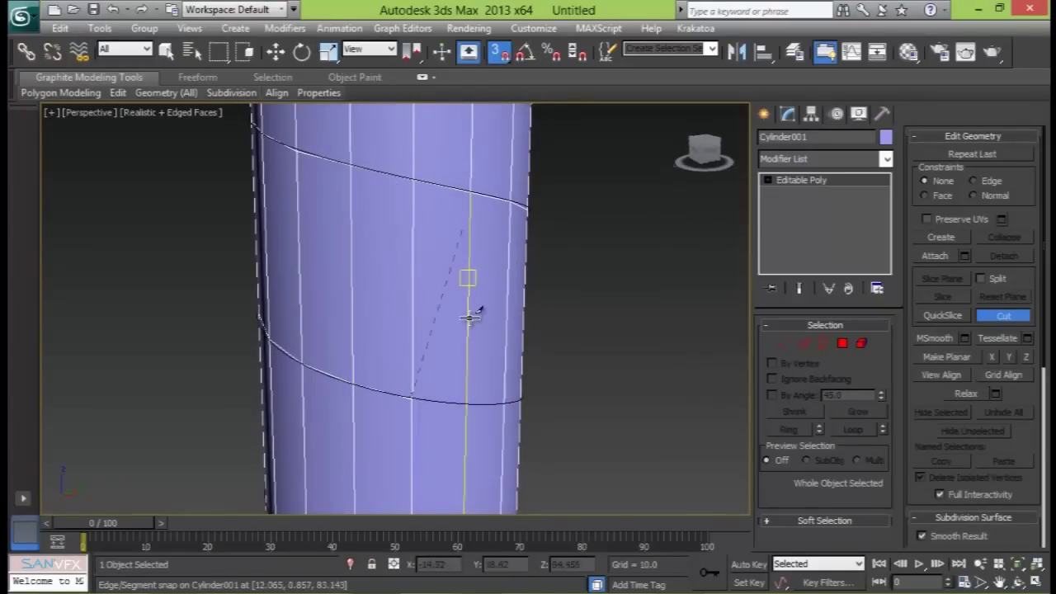
pyautogui.keyDown('alt'); pyautogui.moveTo(471, 401); pyautogui.dragTo(406, 410, button='middle'); pyautogui.keyUp('alt')
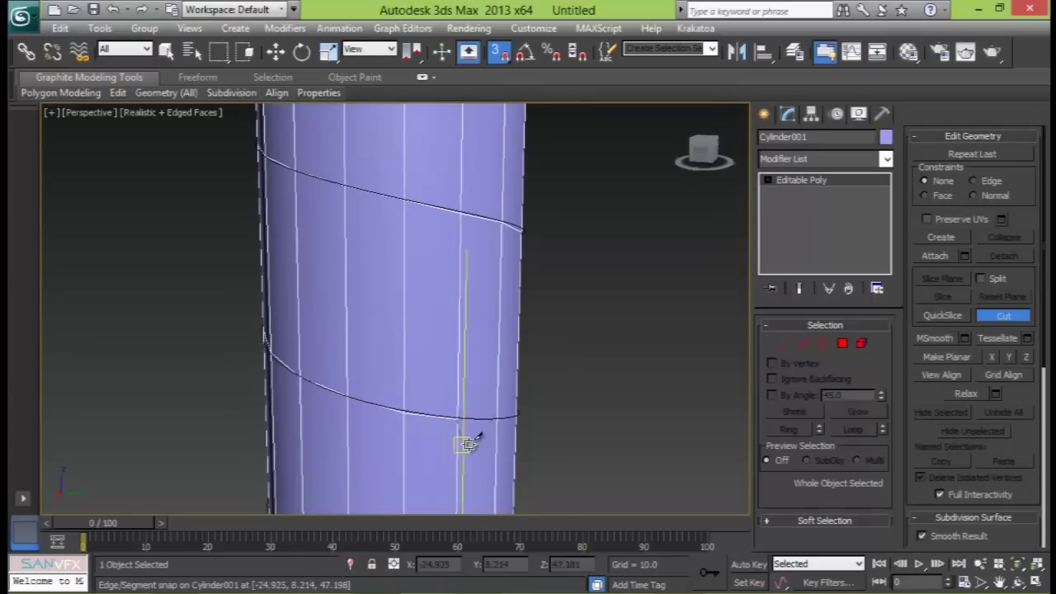
pyautogui.keyDown('alt'); pyautogui.moveTo(478, 441); pyautogui.dragTo(403, 441, button='middle'); pyautogui.keyUp('alt')
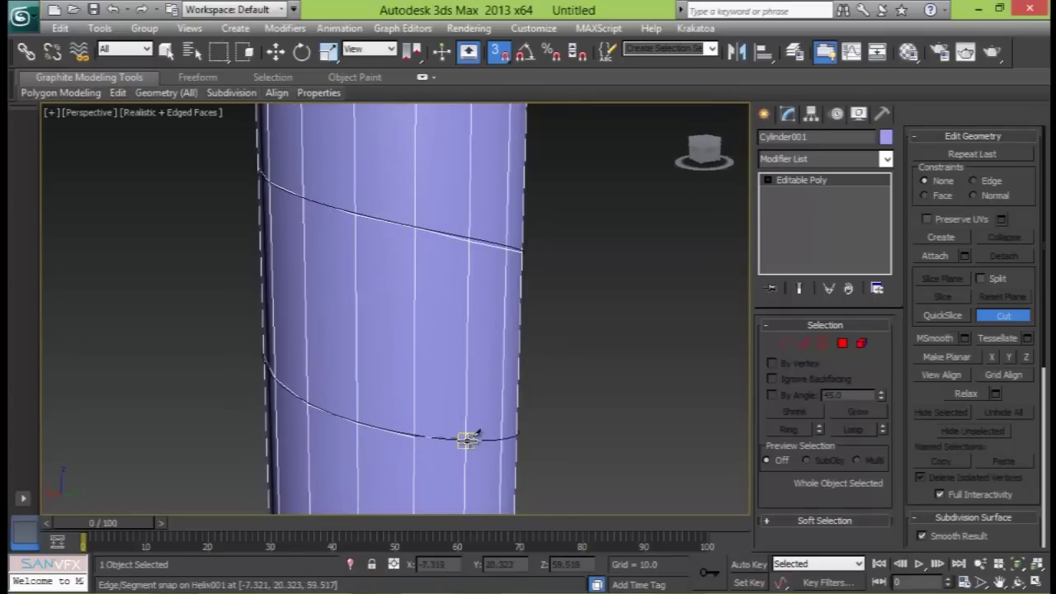
pyautogui.keyDown('alt'); pyautogui.moveTo(503, 462); pyautogui.dragTo(434, 454, button='middle'); pyautogui.keyUp('alt')
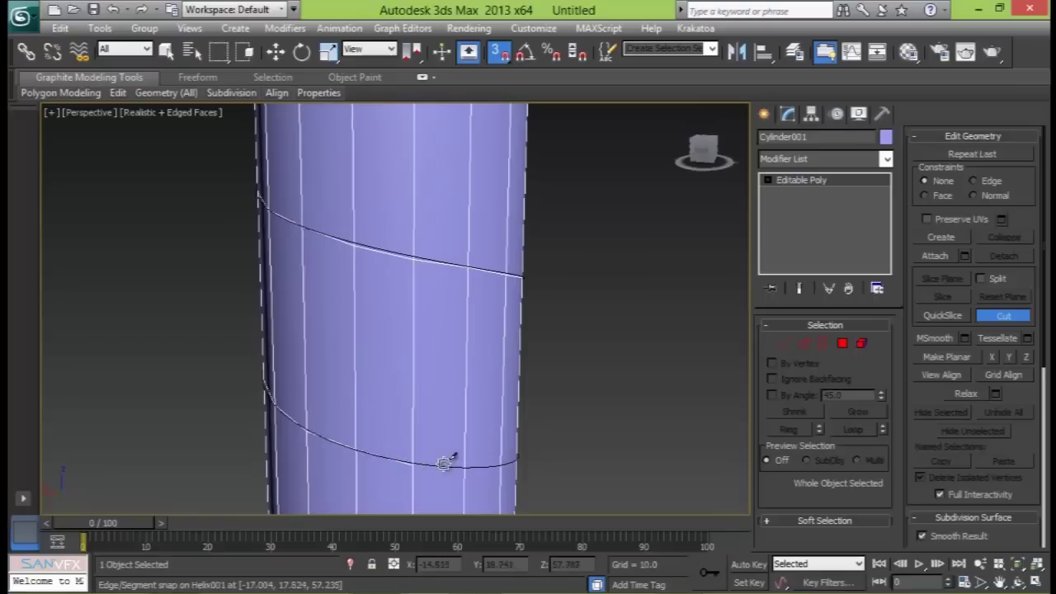
pyautogui.keyDown('alt'); pyautogui.moveTo(501, 468); pyautogui.dragTo(377, 306, button='middle'); pyautogui.keyUp('alt')
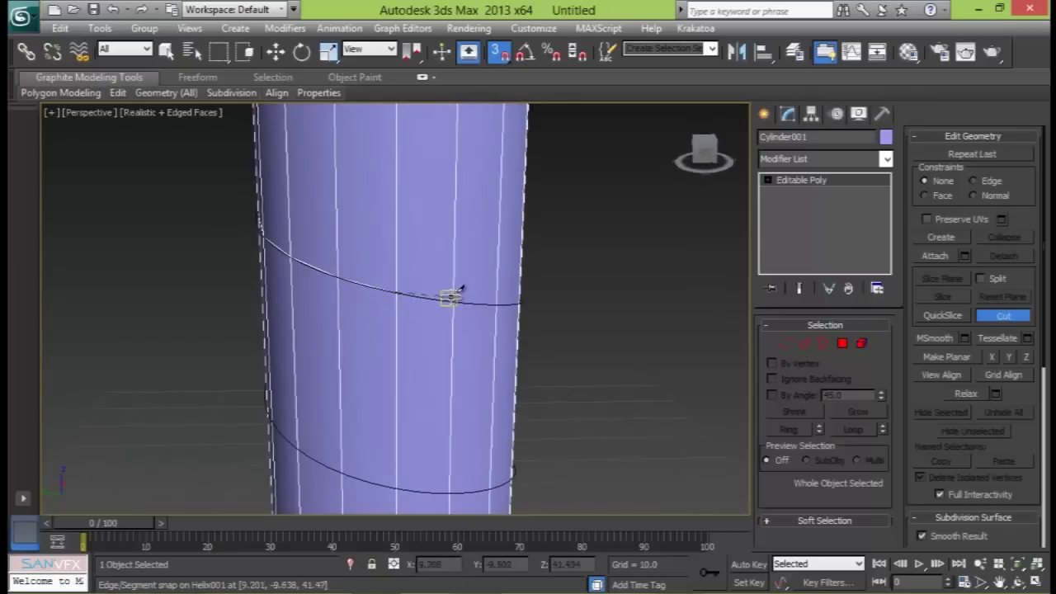
pyautogui.keyDown('alt'); pyautogui.moveTo(495, 305); pyautogui.dragTo(434, 361, button='middle'); pyautogui.keyUp('alt')
pyautogui.keyDown('alt'); pyautogui.moveTo(450, 410); pyautogui.dragTo(400, 411, button='middle'); pyautogui.keyUp('alt')
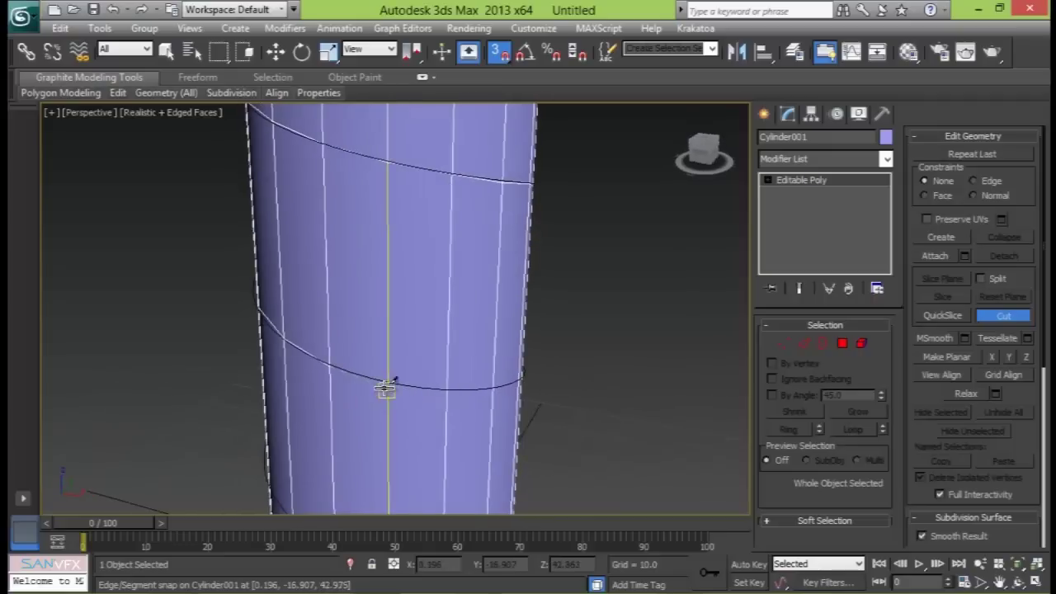
pyautogui.click(388, 382)
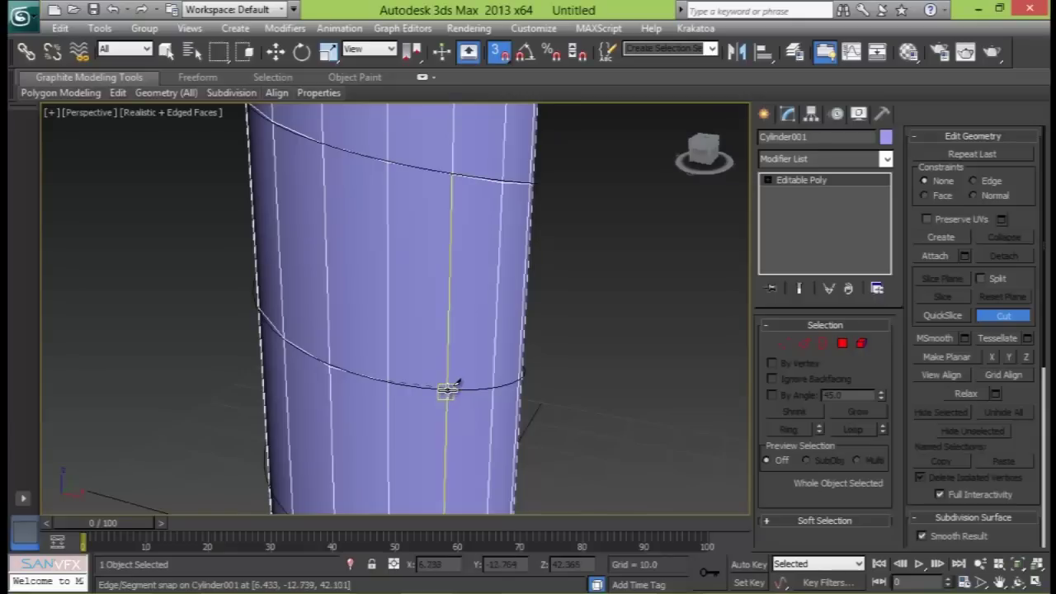
# - Cut along the remaining helix down to its lower end near the cylinder's base and finish the Cut tool
pyautogui.scroll(-2, 437, 379)
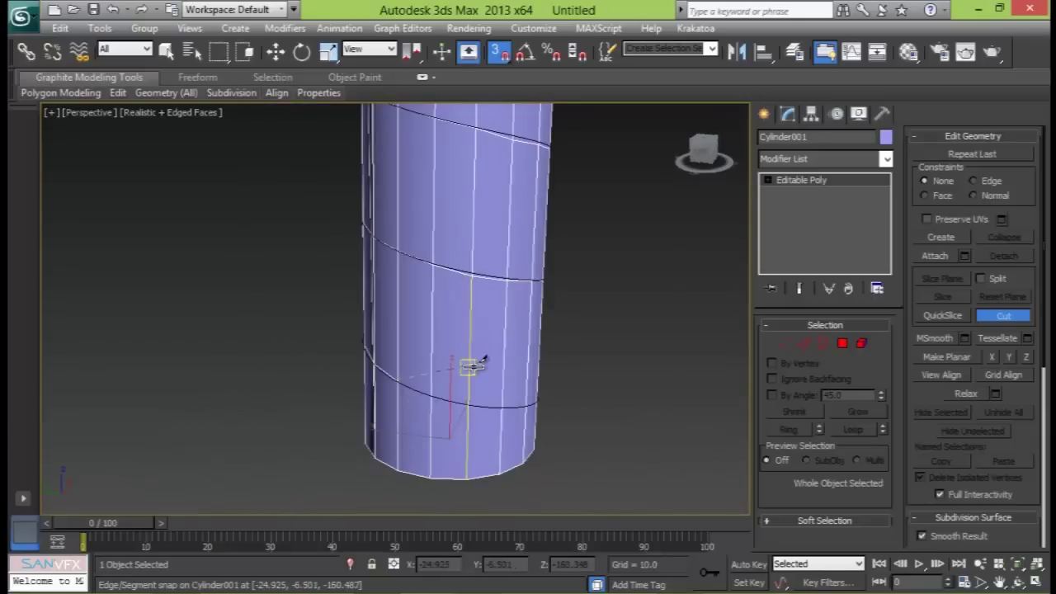
pyautogui.keyDown('alt'); pyautogui.moveTo(455, 386); pyautogui.dragTo(438, 360, button='middle'); pyautogui.keyUp('alt')
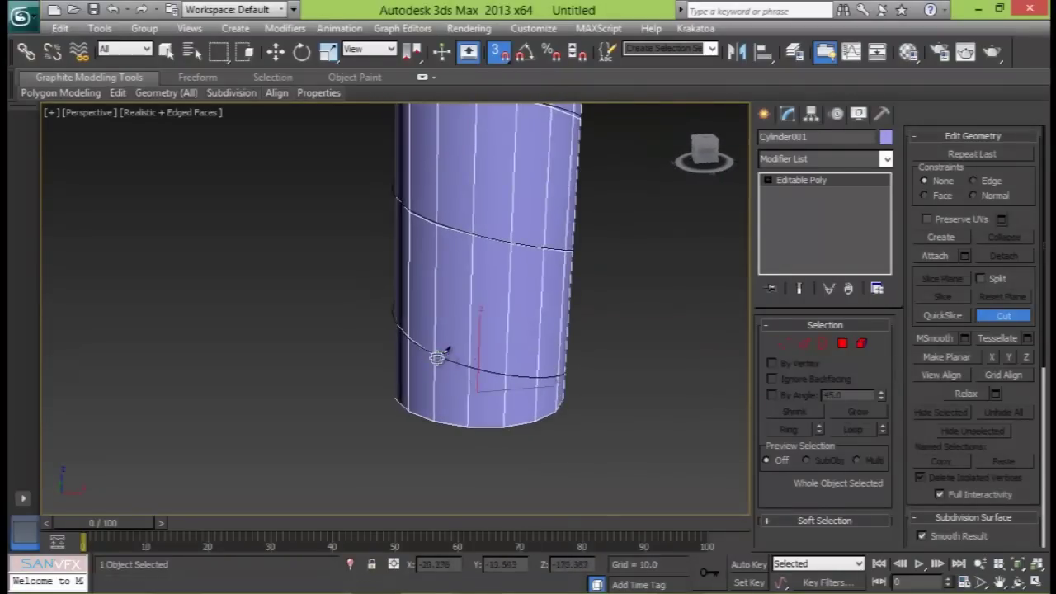
pyautogui.moveTo(478, 361)
pyautogui.keyDown('alt'); pyautogui.mouseDown(button='middle')
pyautogui.moveTo(523, 367)
pyautogui.moveTo(464, 365)
pyautogui.mouseUp(button='middle'); pyautogui.keyUp('alt')
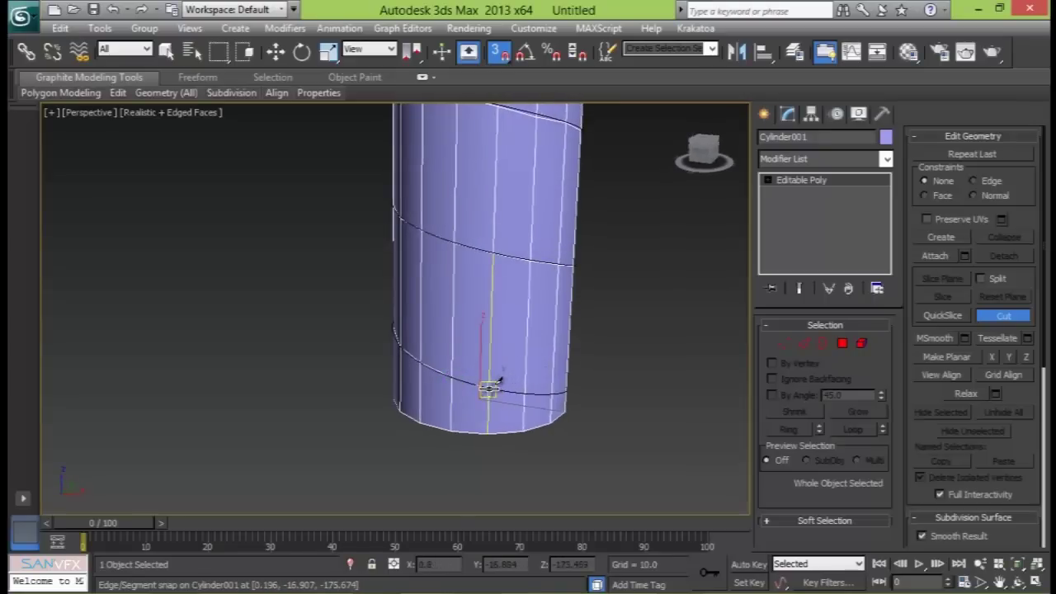
pyautogui.moveTo(544, 381)
pyautogui.keyDown('alt'); pyautogui.mouseDown(button='middle')
pyautogui.moveTo(478, 377)
pyautogui.moveTo(502, 358)
pyautogui.moveTo(549, 370)
pyautogui.mouseUp(button='middle'); pyautogui.keyUp('alt')
pyautogui.keyDown('alt'); pyautogui.moveTo(483, 349); pyautogui.dragTo(440, 389, button='middle'); pyautogui.keyUp('alt')
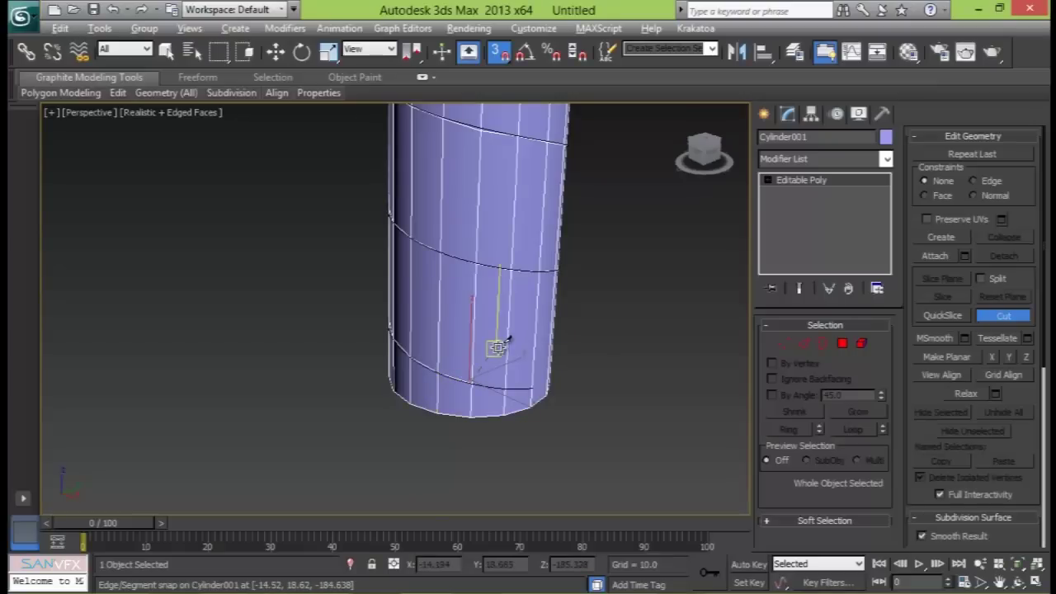
pyautogui.keyDown('alt'); pyautogui.moveTo(497, 346); pyautogui.dragTo(388, 338, button='middle'); pyautogui.keyUp('alt')
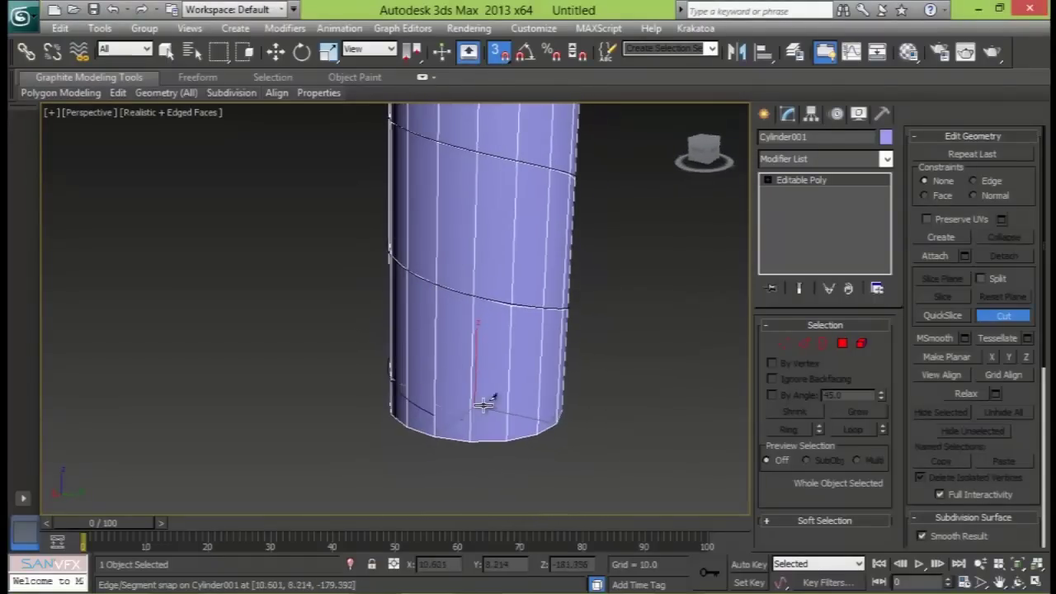
pyautogui.keyDown('alt'); pyautogui.moveTo(433, 395); pyautogui.dragTo(484, 405, button='middle'); pyautogui.keyUp('alt')
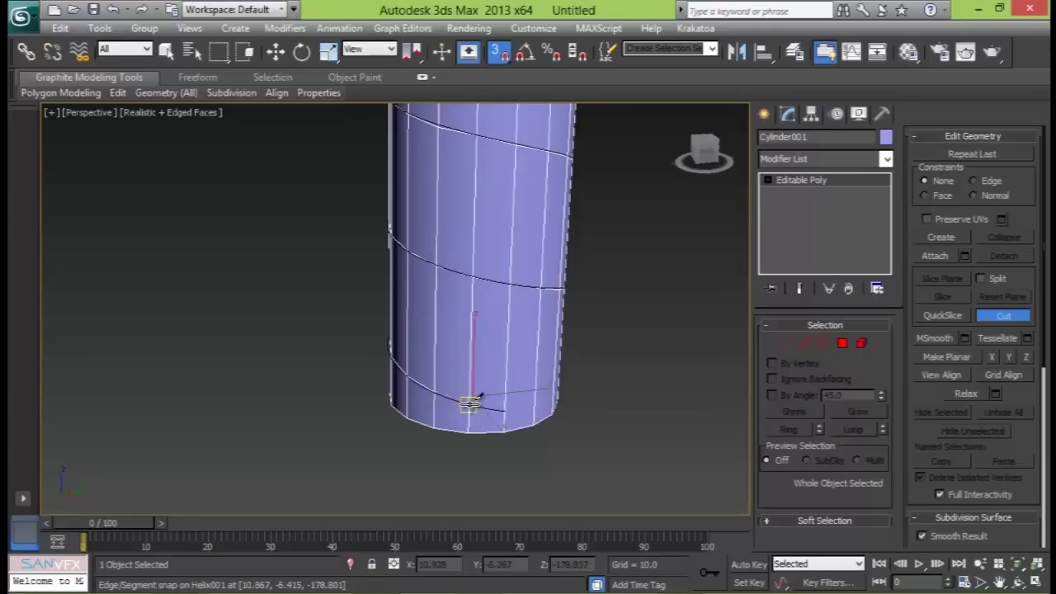
pyautogui.click(503, 409)
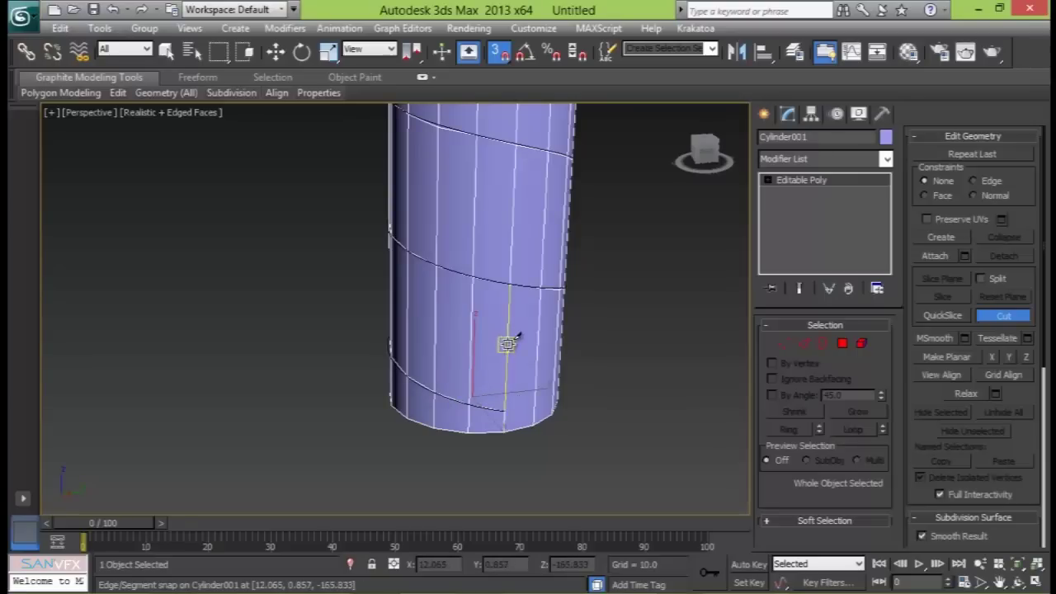
pyautogui.rightClick(615, 330)
pyautogui.scroll(-4, 594, 289)
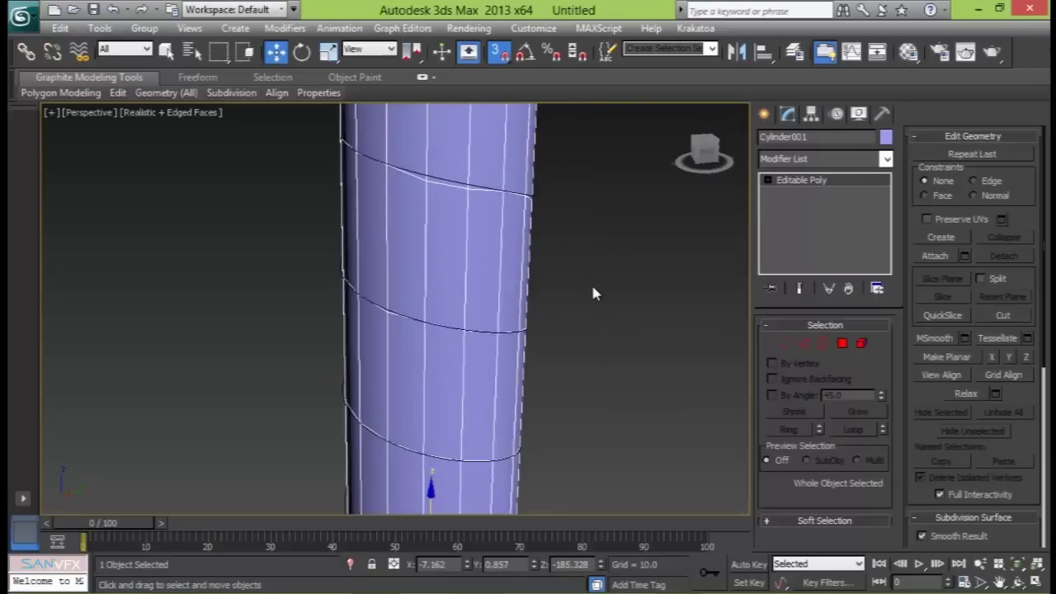
pyautogui.moveTo(495, 293)
pyautogui.keyDown('alt'); pyautogui.mouseDown(button='middle')
pyautogui.moveTo(533, 292)
pyautogui.moveTo(513, 285)
pyautogui.mouseUp(button='middle'); pyautogui.keyUp('alt')
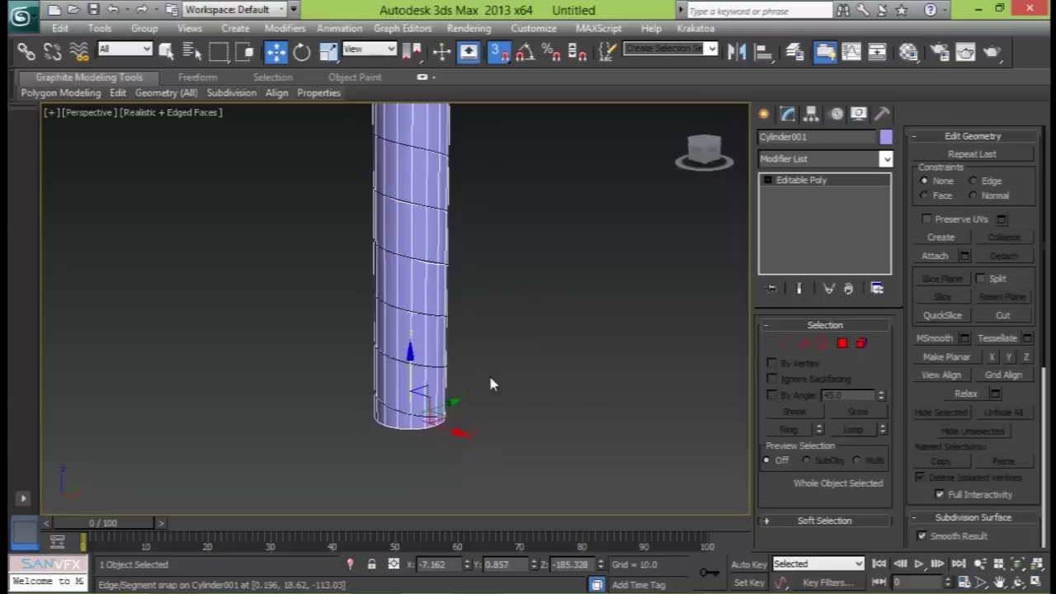
# - Turn off 3D snapping and check the cut helix around the shaft for irregular edges
pyautogui.click(500, 51)
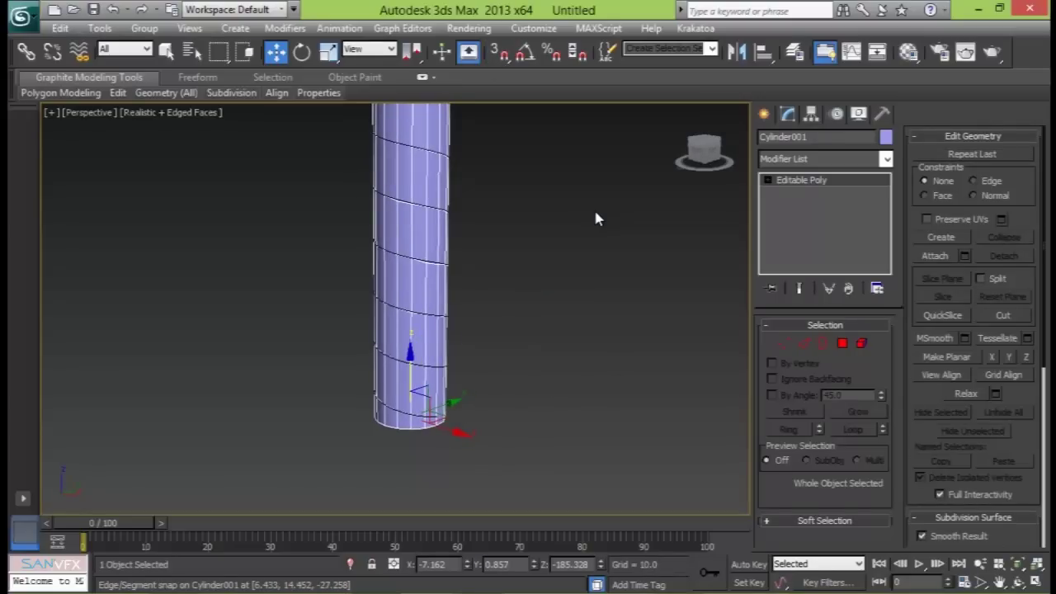
pyautogui.scroll(-3, 599, 220)
pyautogui.keyDown('alt'); pyautogui.moveTo(596, 227); pyautogui.dragTo(591, 255, button='middle'); pyautogui.keyUp('alt')
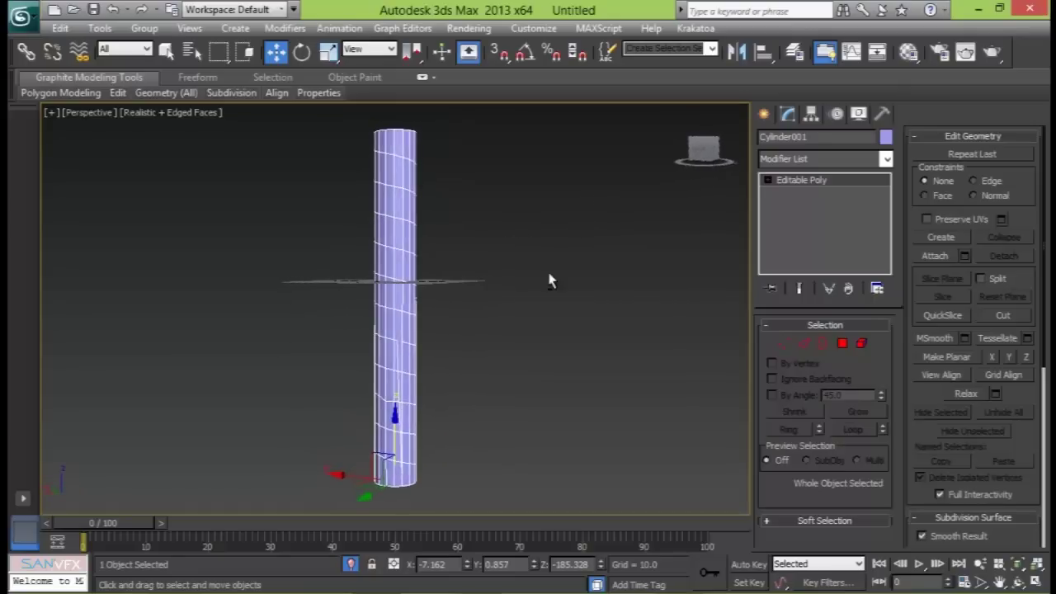
pyautogui.scroll(2, 381, 362)
pyautogui.keyDown('alt'); pyautogui.moveTo(381, 361); pyautogui.dragTo(385, 272, button='middle'); pyautogui.keyUp('alt')
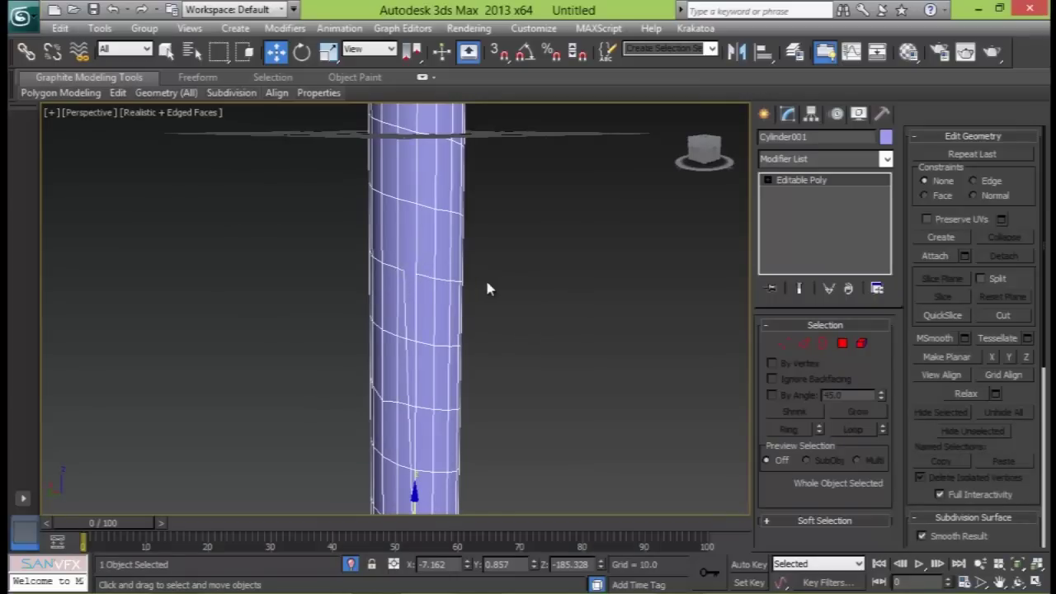
# - Select the five stray vertical edges running from the irregular helix crossing down to the cylinder's base and remove them
pyautogui.click(1003, 315)
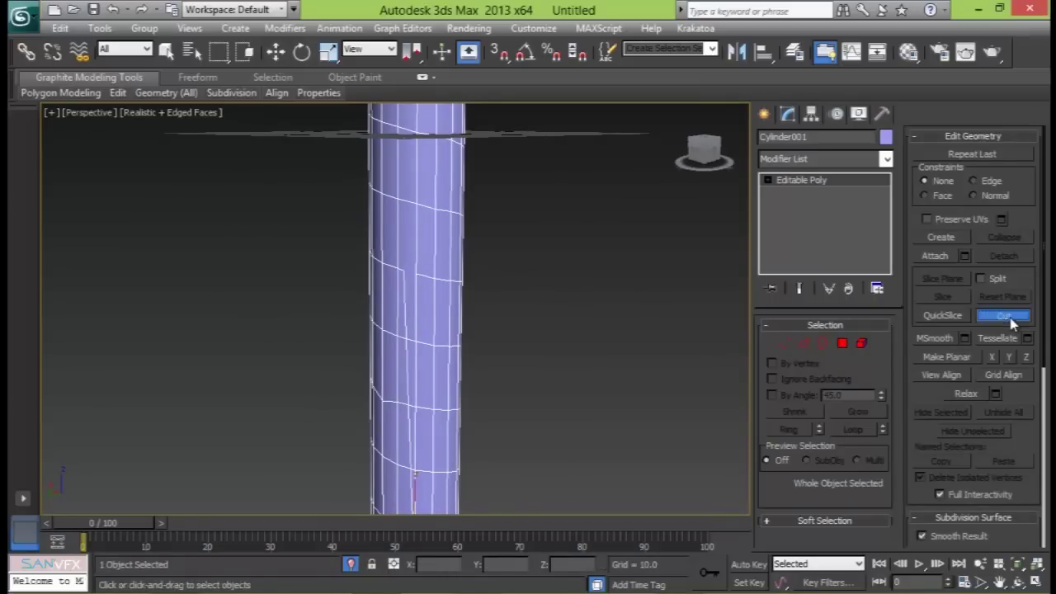
pyautogui.scroll(3, 448, 266)
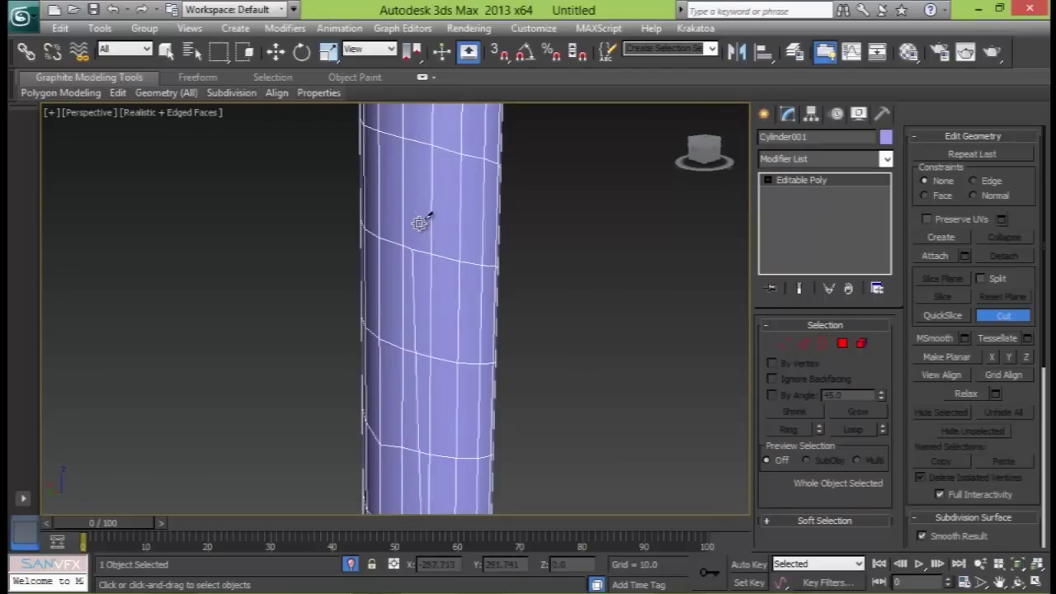
pyautogui.click(803, 343)
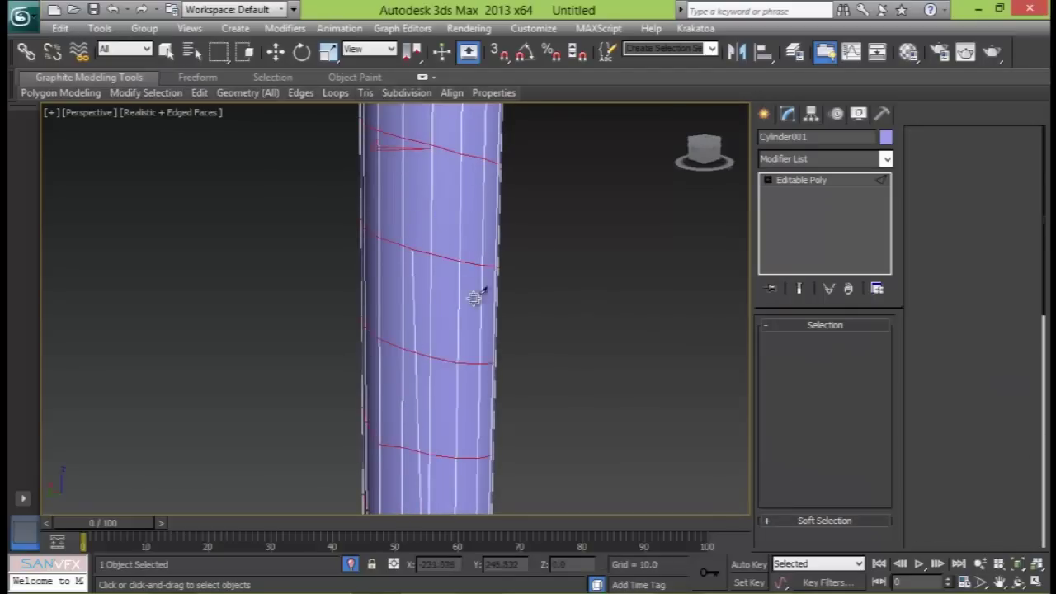
pyautogui.press('w')
pyautogui.click(414, 287)
pyautogui.moveTo(427, 332); pyautogui.dragTo(439, 229, button='middle')
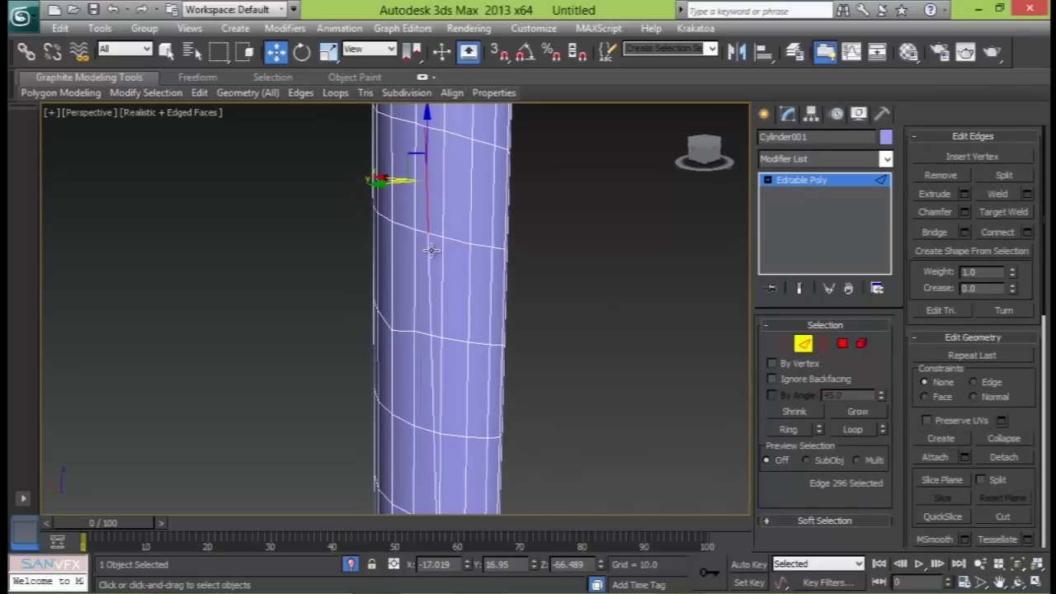
pyautogui.keyDown('ctrl'); pyautogui.click(432, 241); pyautogui.keyUp('ctrl')
pyautogui.keyDown('ctrl'); pyautogui.click(433, 389); pyautogui.keyUp('ctrl')
pyautogui.moveTo(482, 429); pyautogui.dragTo(517, 294, button='middle')
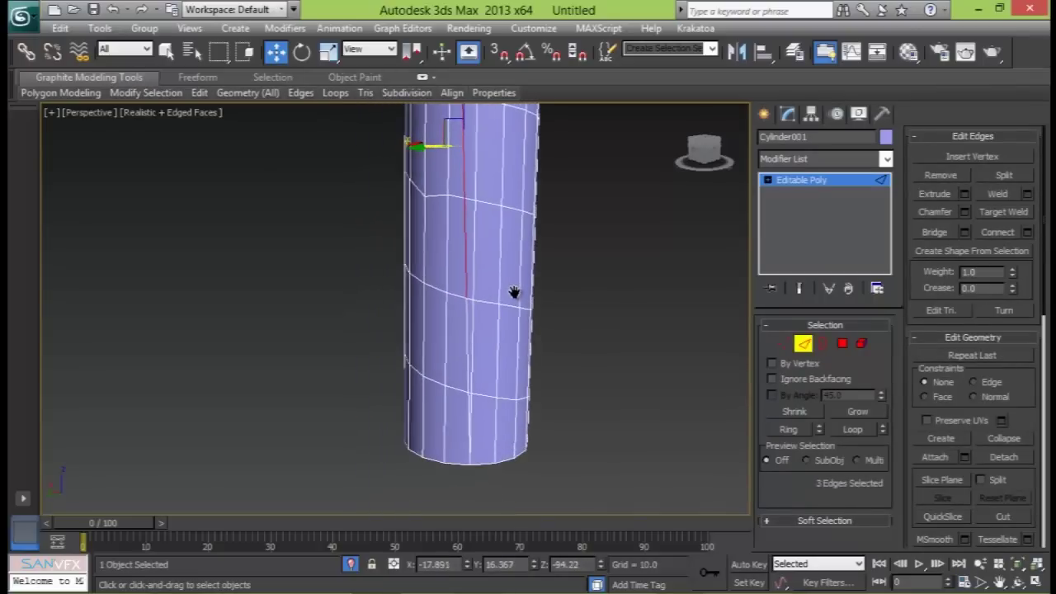
pyautogui.keyDown('ctrl'); pyautogui.click(468, 334); pyautogui.keyUp('ctrl')
pyautogui.keyDown('ctrl'); pyautogui.click(470, 401); pyautogui.keyUp('ctrl')
pyautogui.hotkey('ctrl', 'z')
pyautogui.keyDown('ctrl'); pyautogui.click(467, 400); pyautogui.keyUp('ctrl')
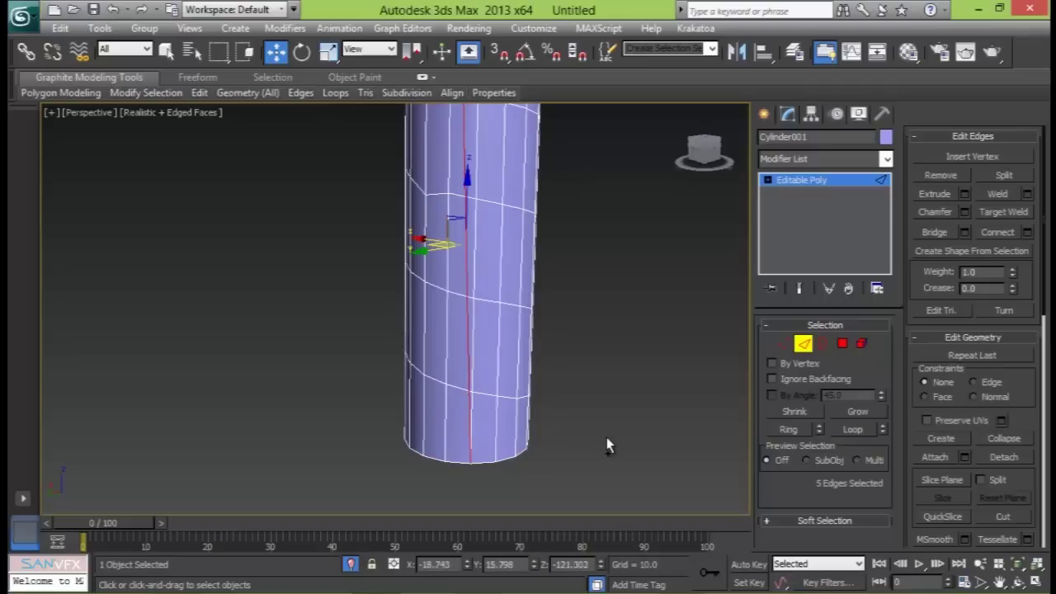
pyautogui.click(607, 438)
# - Move the kinked vertex on the lower helix slightly upward in Z to even out the curve
pyautogui.keyDown('alt'); pyautogui.moveTo(493, 248); pyautogui.dragTo(594, 302, button='middle'); pyautogui.keyUp('alt')
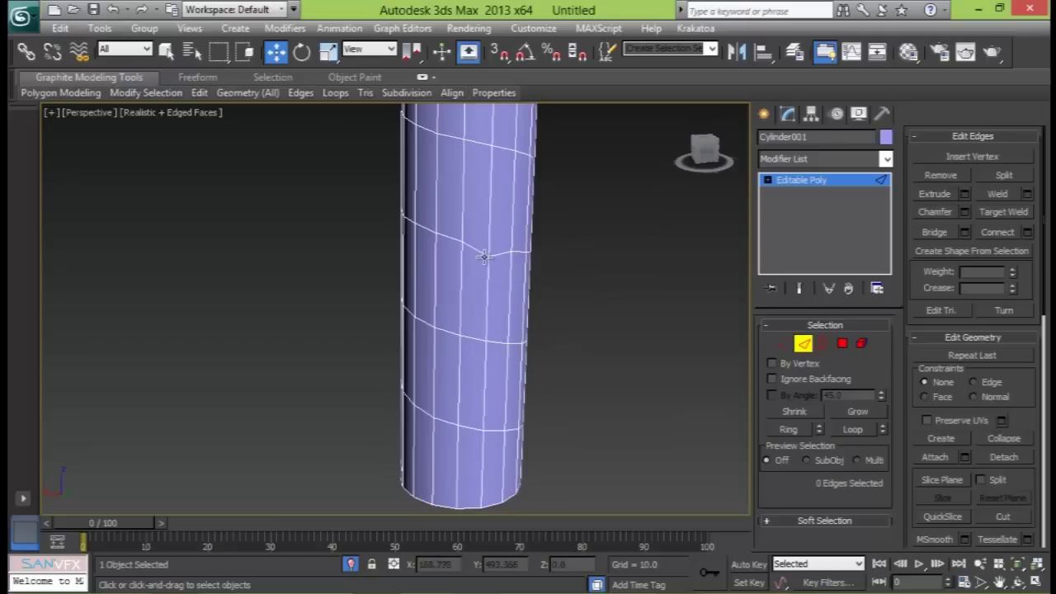
pyautogui.click(780, 344)
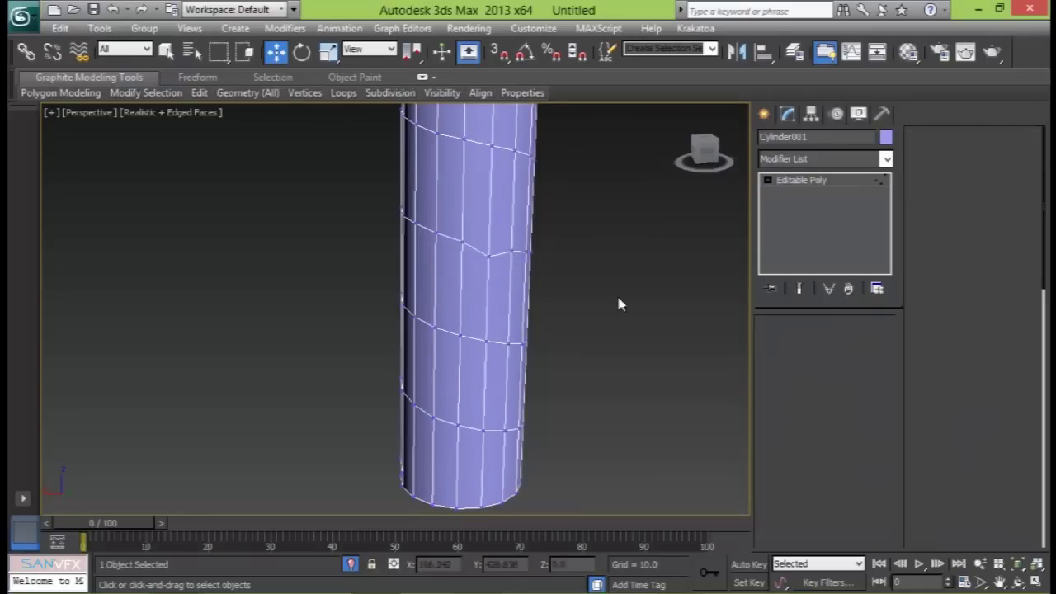
pyautogui.click(484, 273)
pyautogui.keyDown('alt'); pyautogui.moveTo(483, 273); pyautogui.dragTo(468, 326, button='middle'); pyautogui.keyUp('alt')
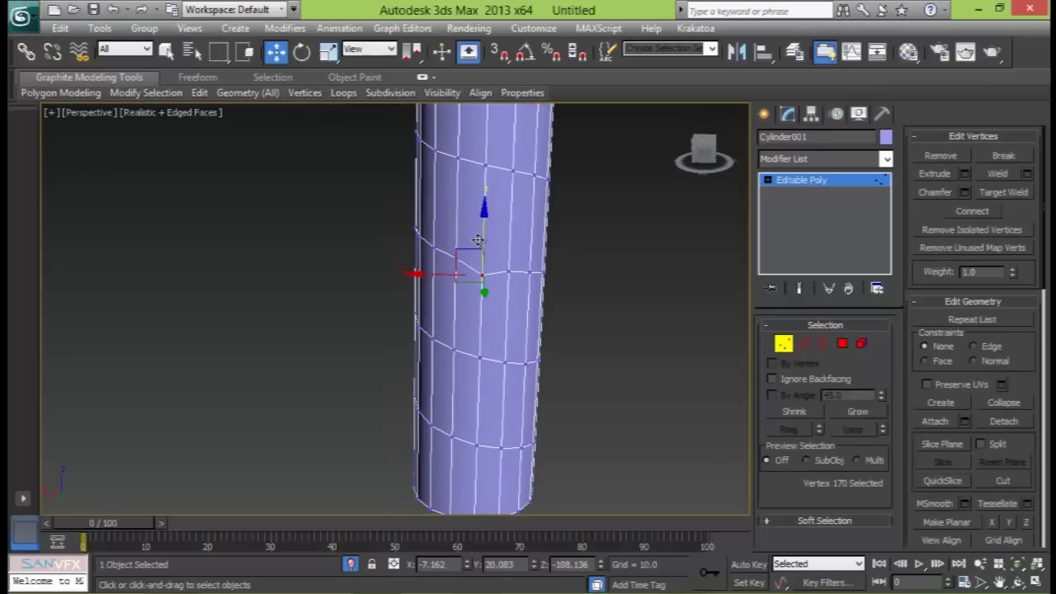
pyautogui.moveTo(480, 235); pyautogui.dragTo(485, 224)
# - Select the complete helix edge loop and check that it runs from the shaft's upper end to its base
pyautogui.keyDown('alt'); pyautogui.moveTo(495, 314); pyautogui.dragTo(759, 307, button='middle'); pyautogui.keyUp('alt')
pyautogui.keyDown('alt'); pyautogui.moveTo(490, 279); pyautogui.dragTo(601, 284, button='middle'); pyautogui.keyUp('alt')
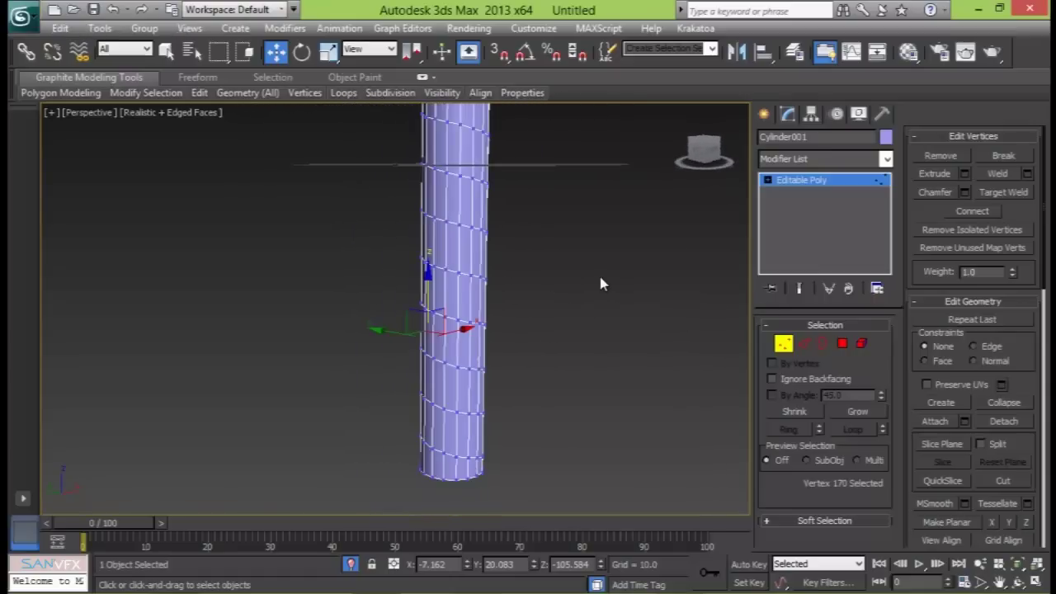
pyautogui.keyDown('alt'); pyautogui.moveTo(477, 250); pyautogui.dragTo(684, 314, button='middle'); pyautogui.keyUp('alt')
pyautogui.keyDown('alt'); pyautogui.moveTo(464, 283); pyautogui.dragTo(622, 266, button='middle'); pyautogui.keyUp('alt')
pyautogui.moveTo(463, 225); pyautogui.dragTo(458, 245, button='middle')
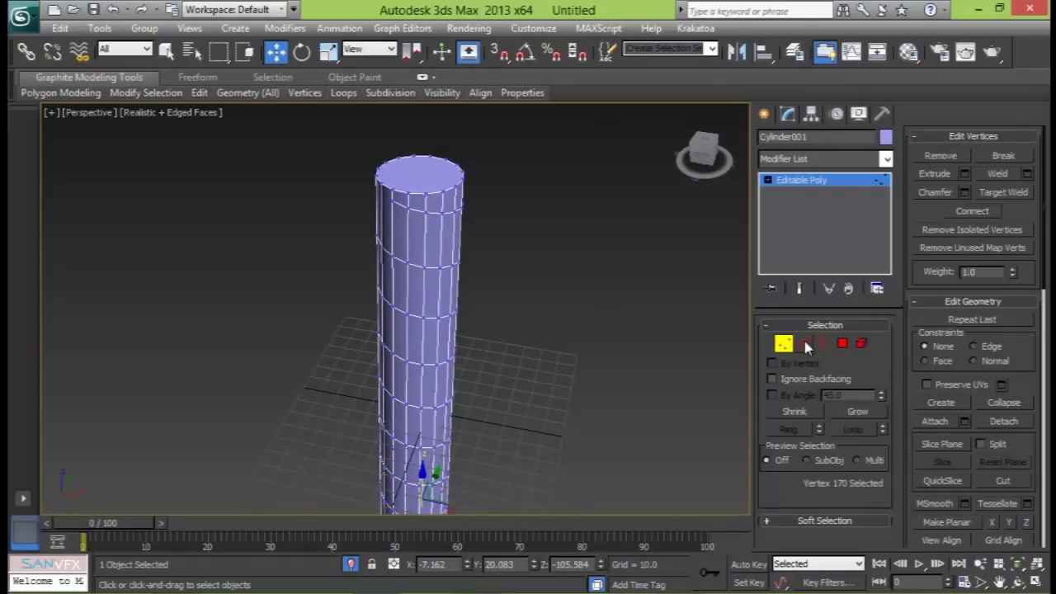
pyautogui.click(806, 347)
pyautogui.doubleClick(413, 211)
pyautogui.keyDown('alt'); pyautogui.moveTo(456, 333); pyautogui.dragTo(448, 169, button='middle'); pyautogui.keyUp('alt')
pyautogui.moveTo(418, 339); pyautogui.dragTo(153, 302, button='middle')
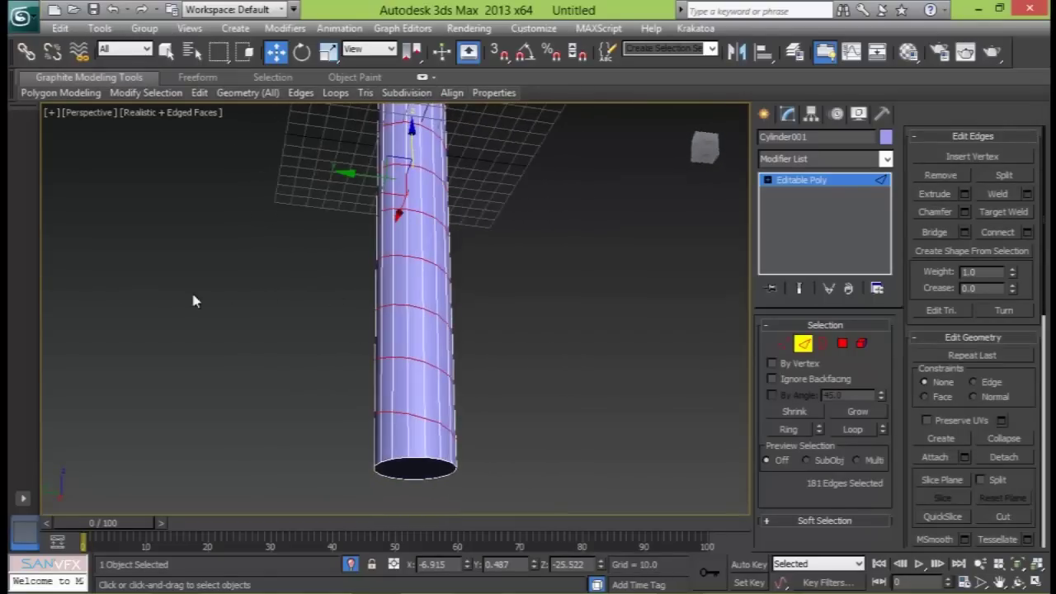
pyautogui.keyDown('alt'); pyautogui.moveTo(532, 417); pyautogui.dragTo(301, 398, button='middle'); pyautogui.keyUp('alt')
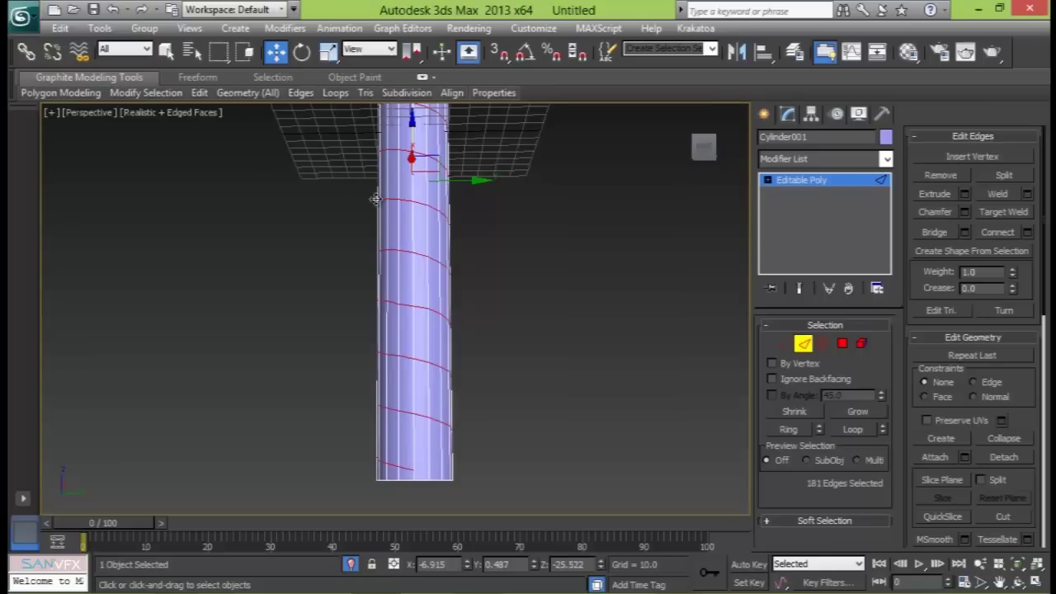
pyautogui.keyDown('alt'); pyautogui.moveTo(484, 354); pyautogui.dragTo(484, 299, button='middle'); pyautogui.keyUp('alt')
pyautogui.scroll(4, 490, 255)
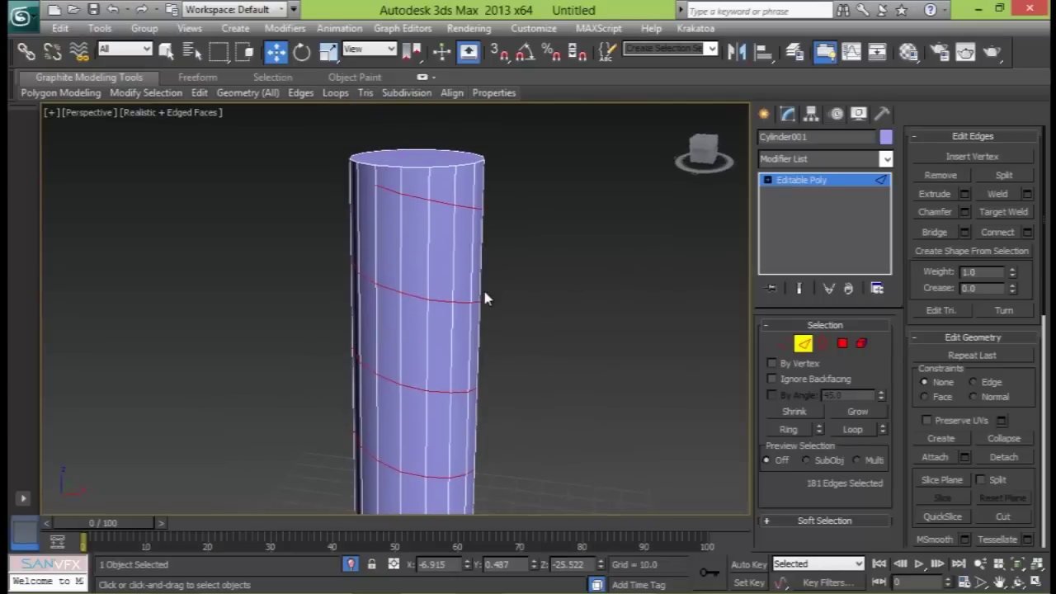
# - Chamfer the selected helix edges by 4.627 with one segment to form a helical strip
pyautogui.click(965, 211)
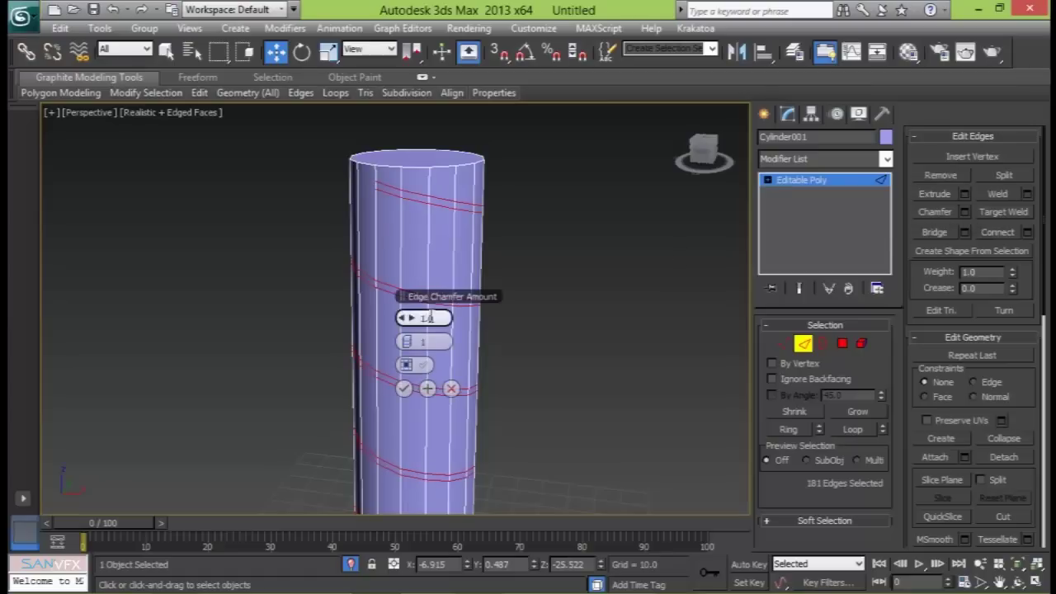
pyautogui.moveTo(413, 317); pyautogui.dragTo(431, 317)
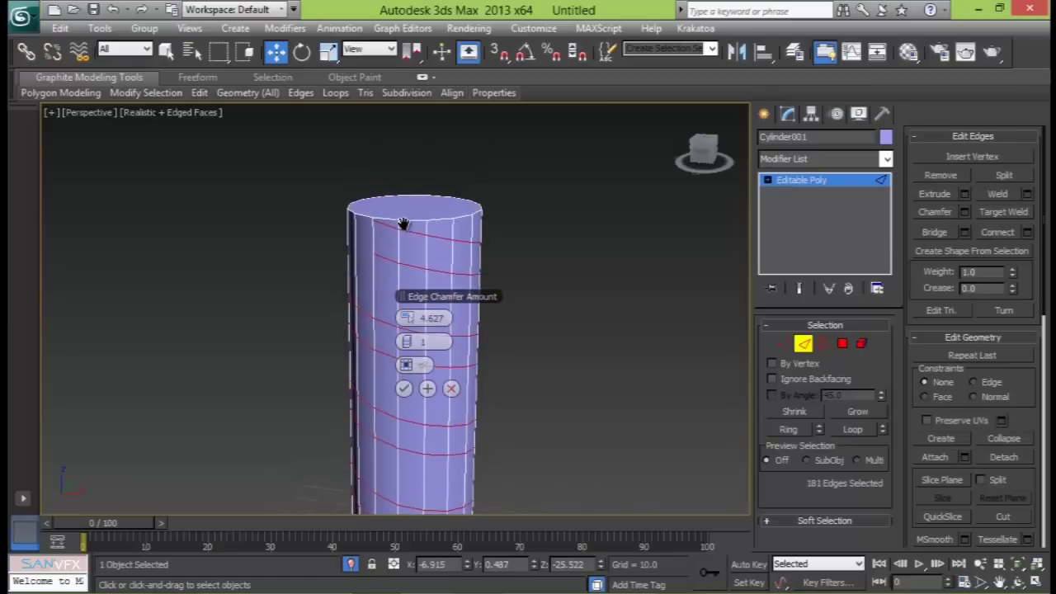
pyautogui.scroll(4, 397, 221)
pyautogui.keyDown('alt'); pyautogui.moveTo(409, 195); pyautogui.dragTo(477, 224, button='middle'); pyautogui.keyUp('alt')
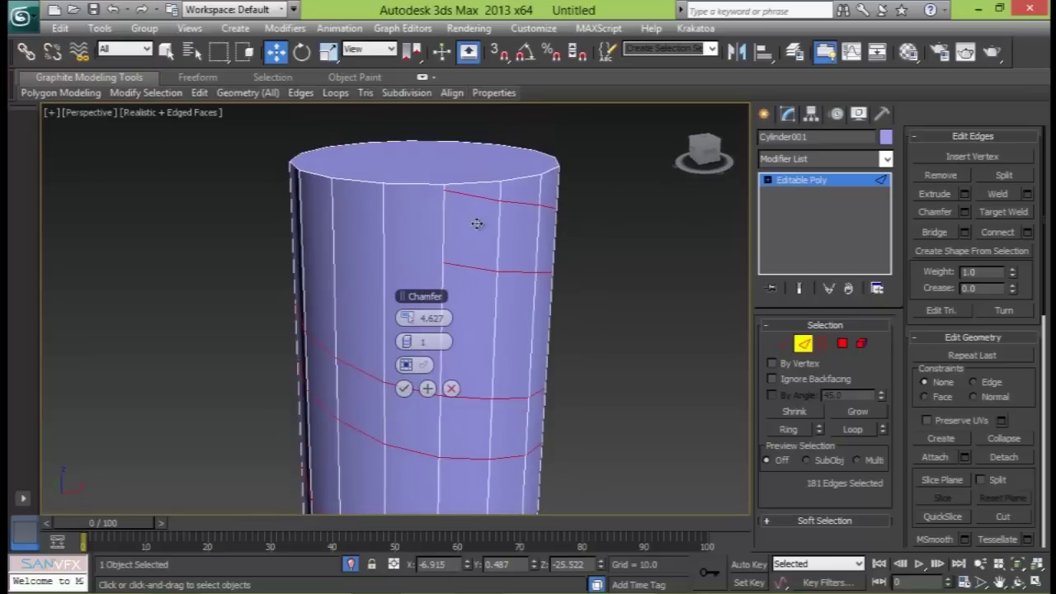
pyautogui.click(403, 389)
pyautogui.keyDown('alt'); pyautogui.moveTo(437, 382); pyautogui.dragTo(420, 236, button='middle'); pyautogui.keyUp('alt')
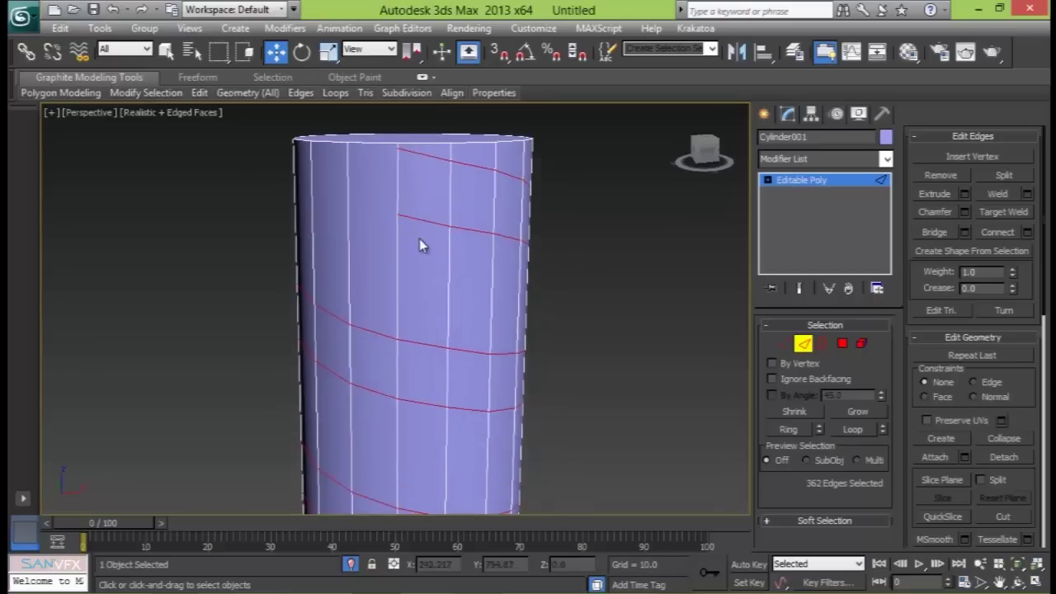
# - Select the ring of short edges crossing the chamfered strip and convert it to a polygon selection
pyautogui.scroll(-5, 427, 257)
pyautogui.moveTo(446, 313)
pyautogui.keyDown('alt'); pyautogui.mouseDown(button='middle')
pyautogui.moveTo(400, 322)
pyautogui.moveTo(389, 293)
pyautogui.moveTo(407, 349)
pyautogui.moveTo(428, 316)
pyautogui.mouseUp(button='middle'); pyautogui.keyUp('alt')
pyautogui.scroll(2, 407, 349)
pyautogui.click(405, 312)
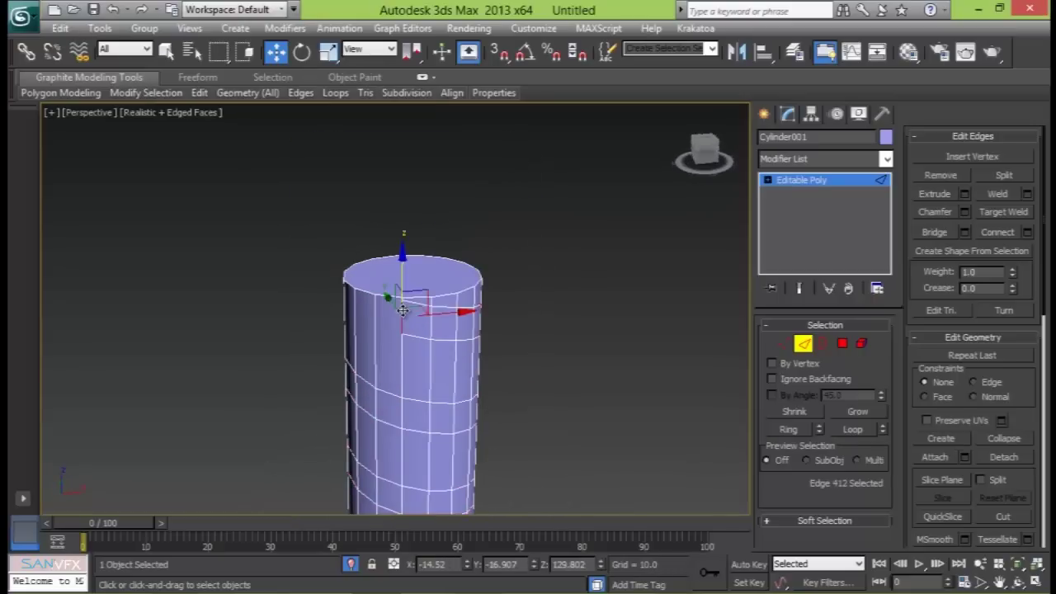
pyautogui.click(786, 431)
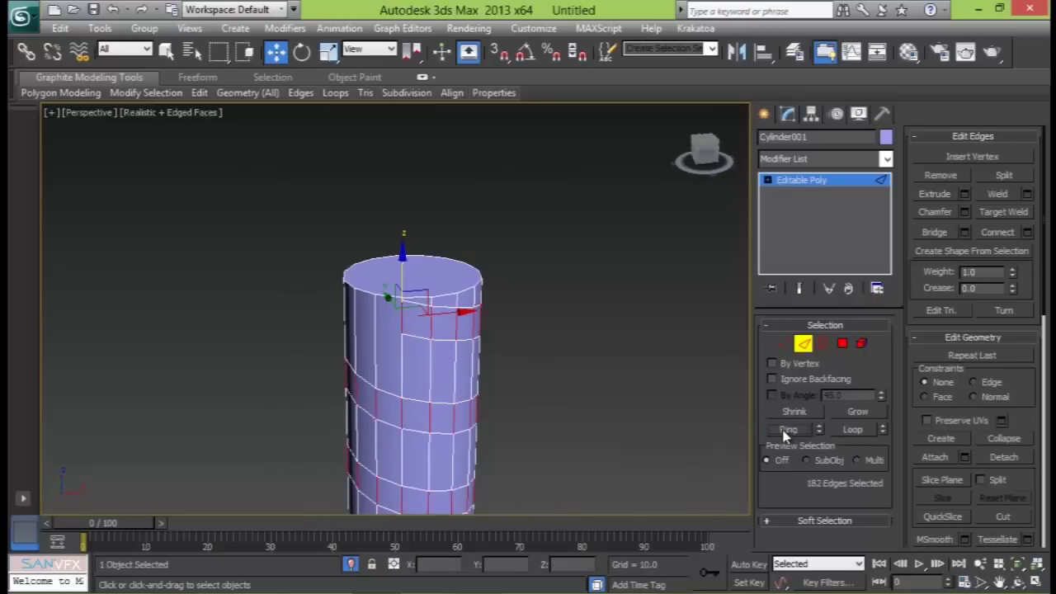
pyautogui.keyDown('ctrl'); pyautogui.click(843, 344); pyautogui.keyUp('ctrl')
# - Deselect the extra polygons outside the helical strip at its upper and lower ends
pyautogui.keyDown('alt'); pyautogui.moveTo(493, 353); pyautogui.dragTo(471, 230, button='middle'); pyautogui.keyUp('alt')
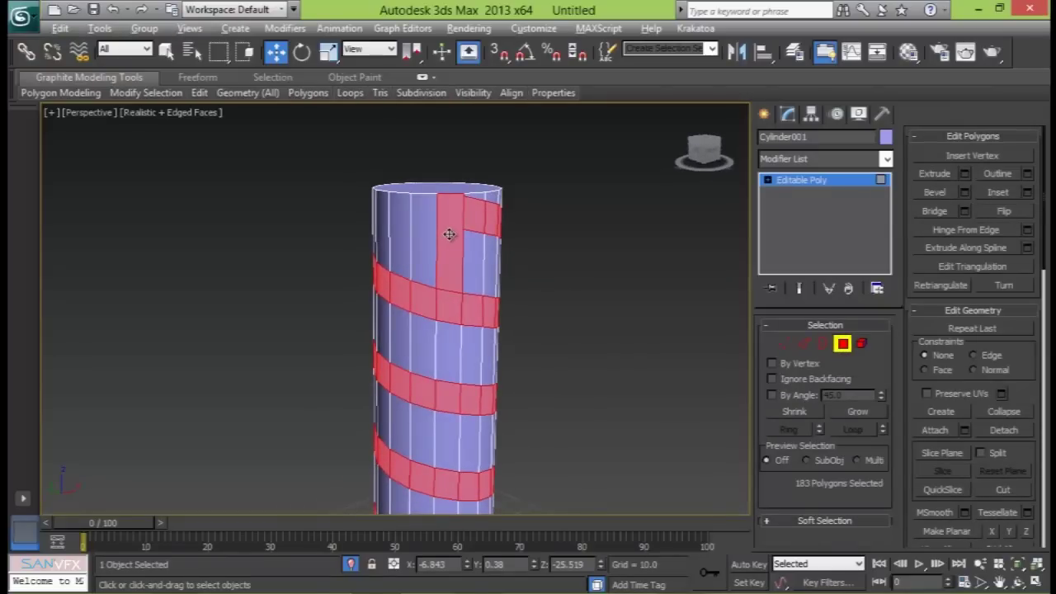
pyautogui.keyDown('alt'); pyautogui.click(449, 234); pyautogui.keyUp('alt')
pyautogui.scroll(-5, 462, 248)
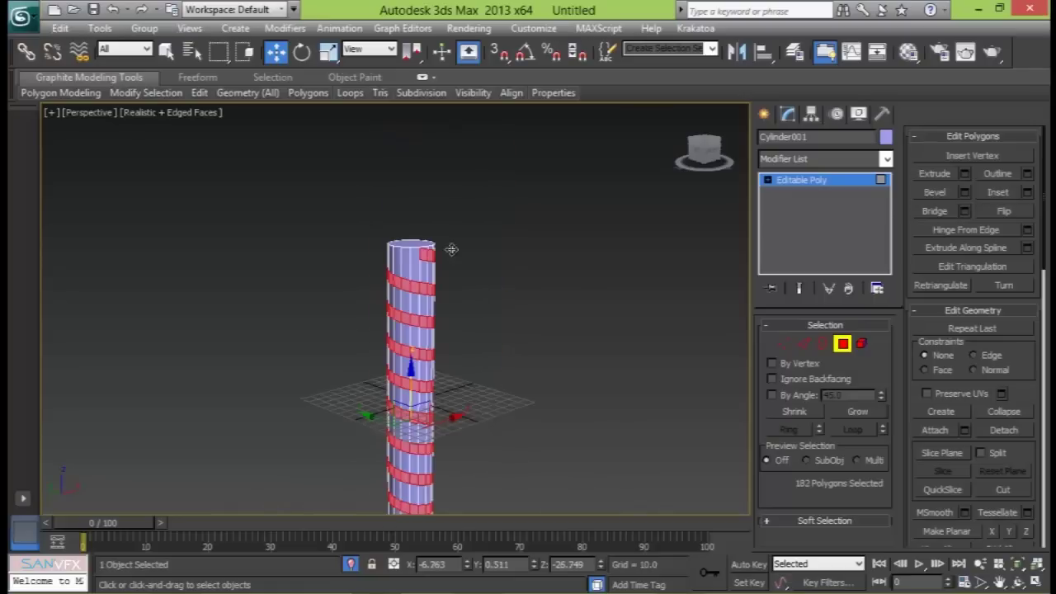
pyautogui.scroll(3, 460, 236)
pyautogui.keyDown('alt'); pyautogui.moveTo(499, 391); pyautogui.dragTo(403, 367, button='middle'); pyautogui.keyUp('alt')
pyautogui.scroll(3, 410, 424)
pyautogui.moveTo(411, 424); pyautogui.dragTo(483, 367, button='middle')
pyautogui.keyDown('alt'); pyautogui.click(422, 357); pyautogui.keyUp('alt')
pyautogui.scroll(4, 467, 365)
pyautogui.scroll(-6, 483, 300)
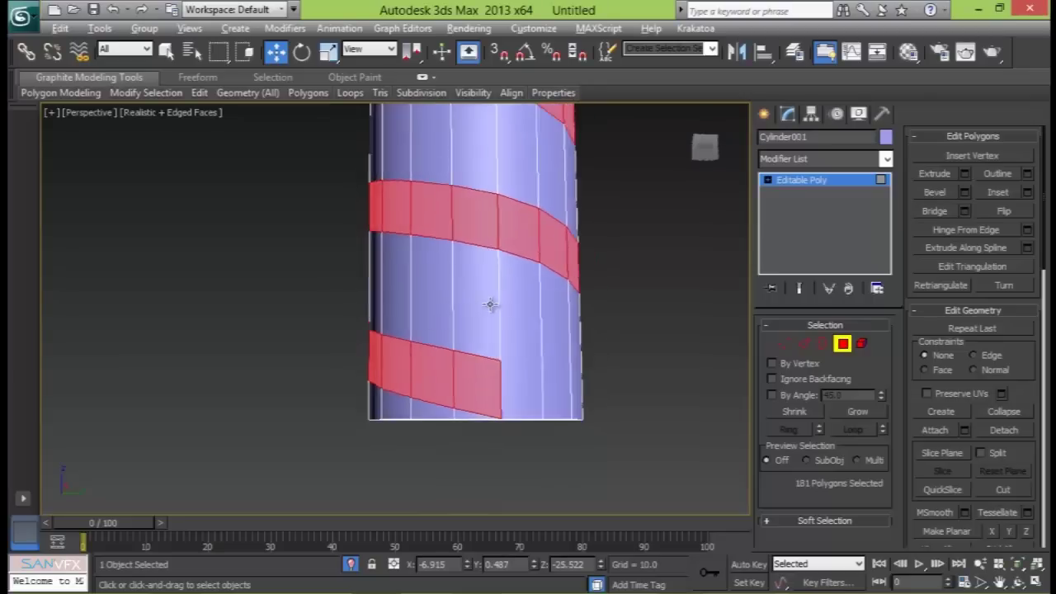
# - Bevel the helical strip polygons outward by Local Normal with a height of about 9.136
pyautogui.moveTo(495, 306); pyautogui.dragTo(474, 398, button='middle')
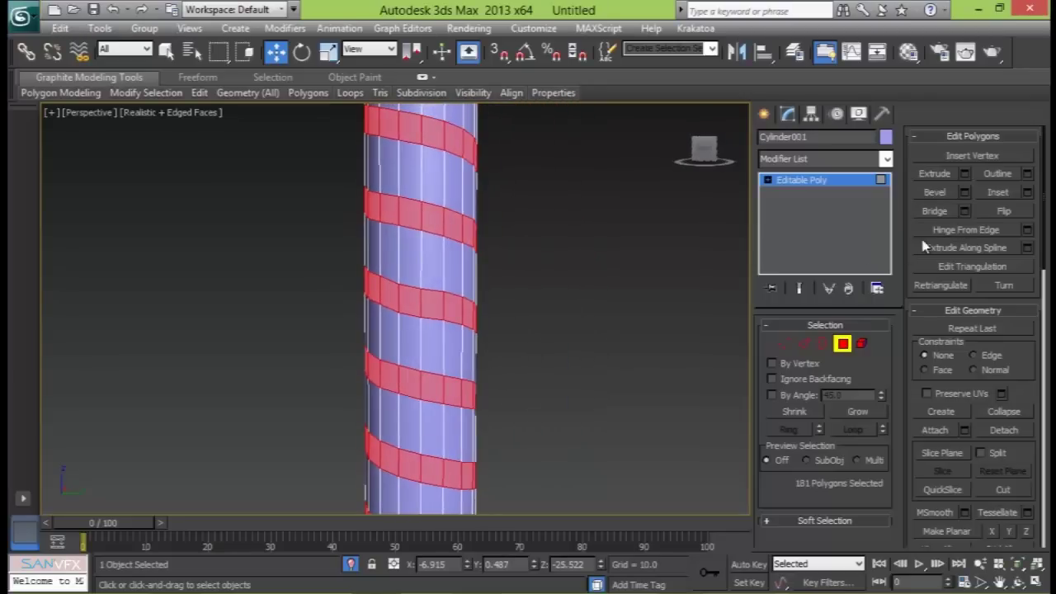
pyautogui.click(965, 191)
pyautogui.click(427, 322)
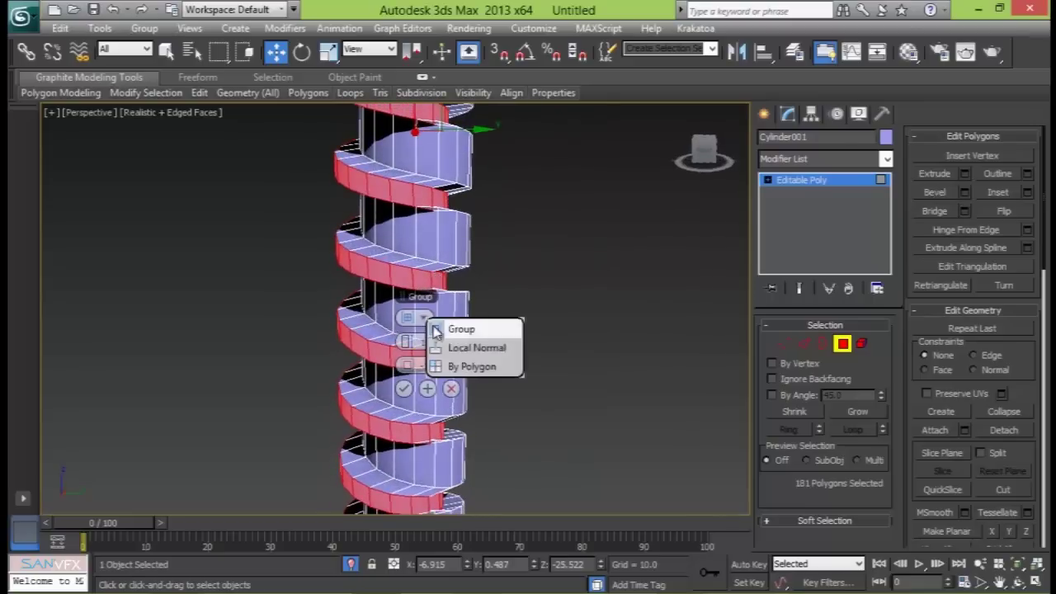
pyautogui.click(445, 348)
pyautogui.moveTo(415, 344); pyautogui.dragTo(412, 350)
# - Compare the bevel with the blueprint in the Front view and set its height to 7.5
pyautogui.hotkey('alt', 'w')
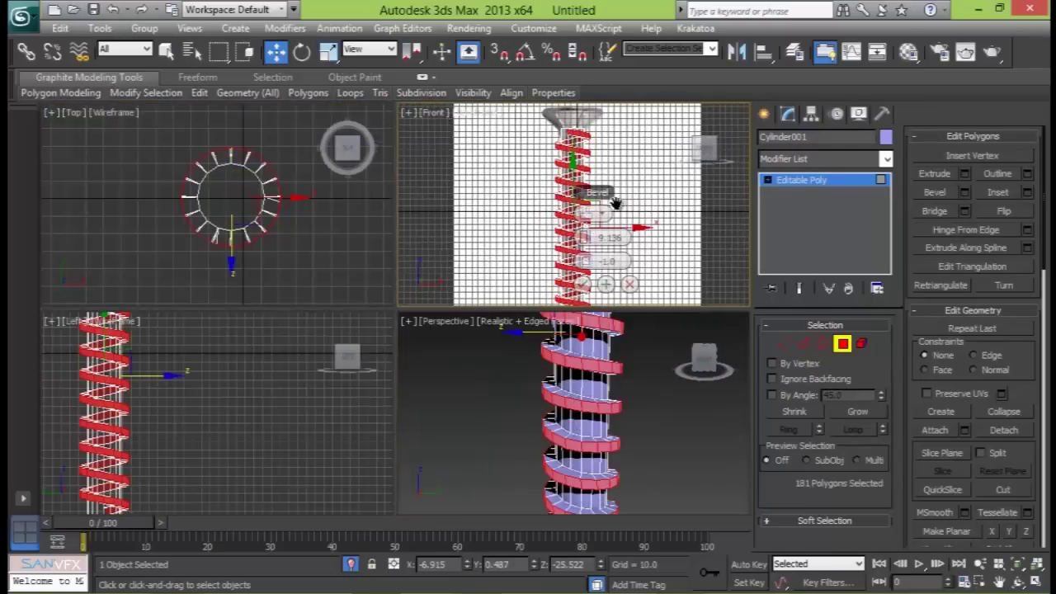
pyautogui.hotkey('alt', 'w')
pyautogui.scroll(3, 483, 201)
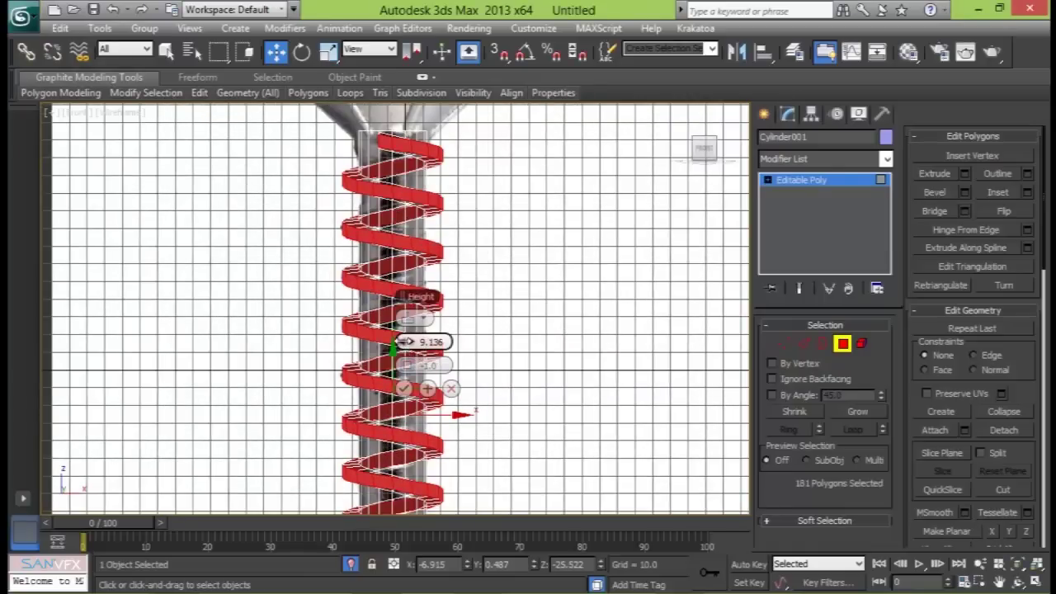
pyautogui.moveTo(404, 343); pyautogui.dragTo(404, 341)
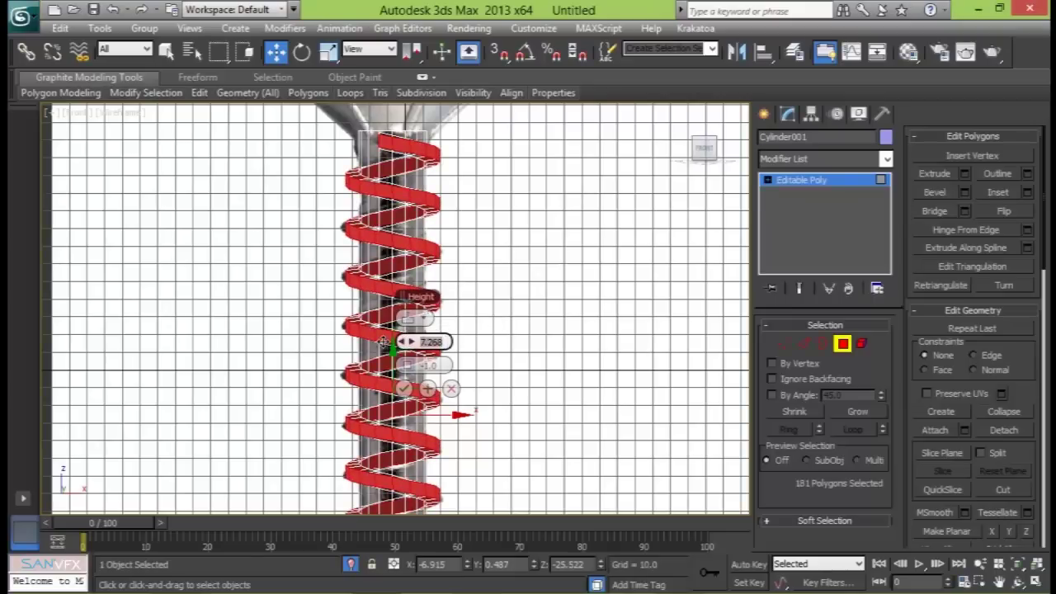
pyautogui.press('Return')
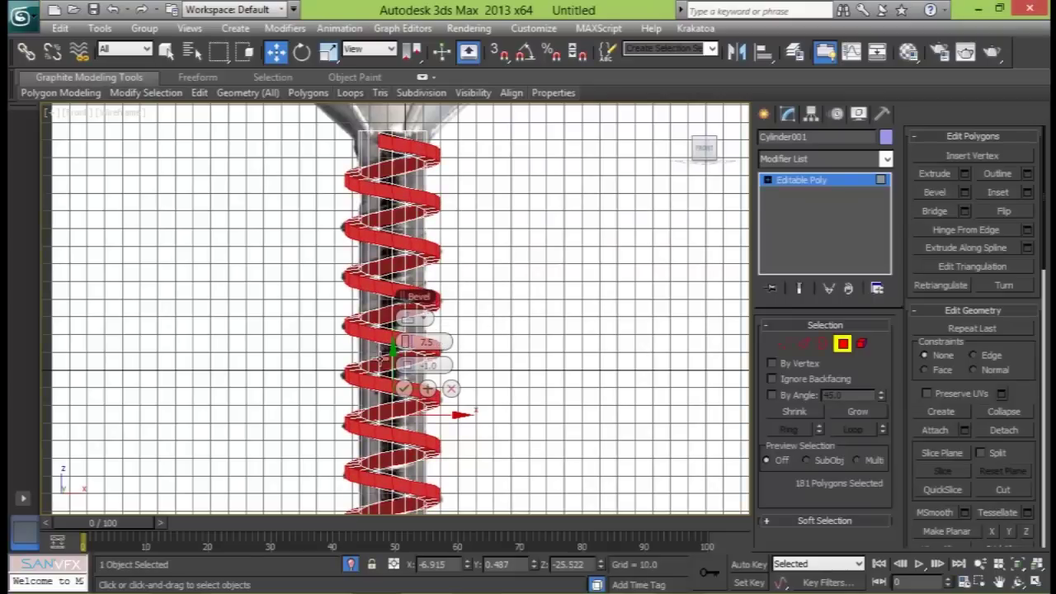
# - Set the bevel outline to -3.863 to taper the thread's crest and apply the bevel
pyautogui.moveTo(482, 259); pyautogui.dragTo(476, 247, button='middle')
pyautogui.hotkey('alt', 'w')
pyautogui.rightClick(597, 377)
pyautogui.hotkey('alt', 'w')
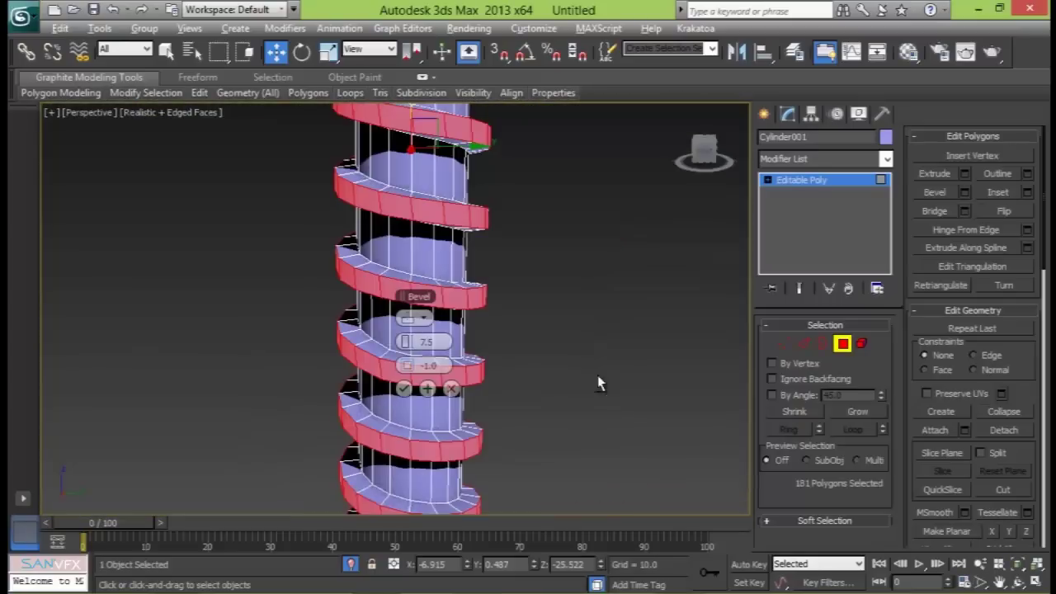
pyautogui.moveTo(430, 364); pyautogui.dragTo(405, 365)
pyautogui.keyDown('alt'); pyautogui.moveTo(511, 251); pyautogui.dragTo(276, 228, button='middle'); pyautogui.keyUp('alt')
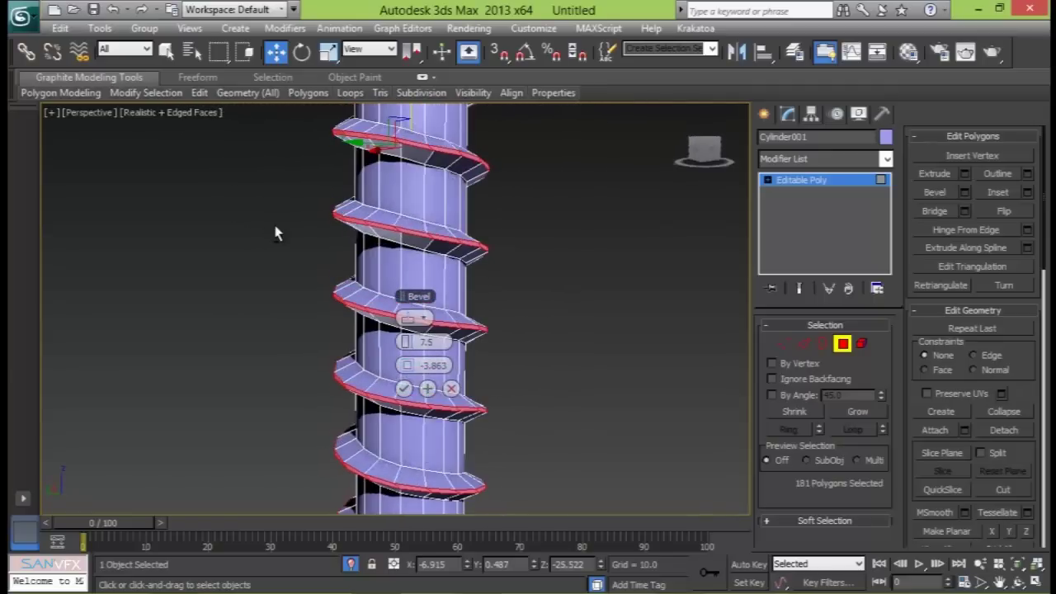
pyautogui.click(403, 388)
pyautogui.keyDown('alt'); pyautogui.moveTo(405, 385); pyautogui.dragTo(472, 324, button='middle'); pyautogui.keyUp('alt')
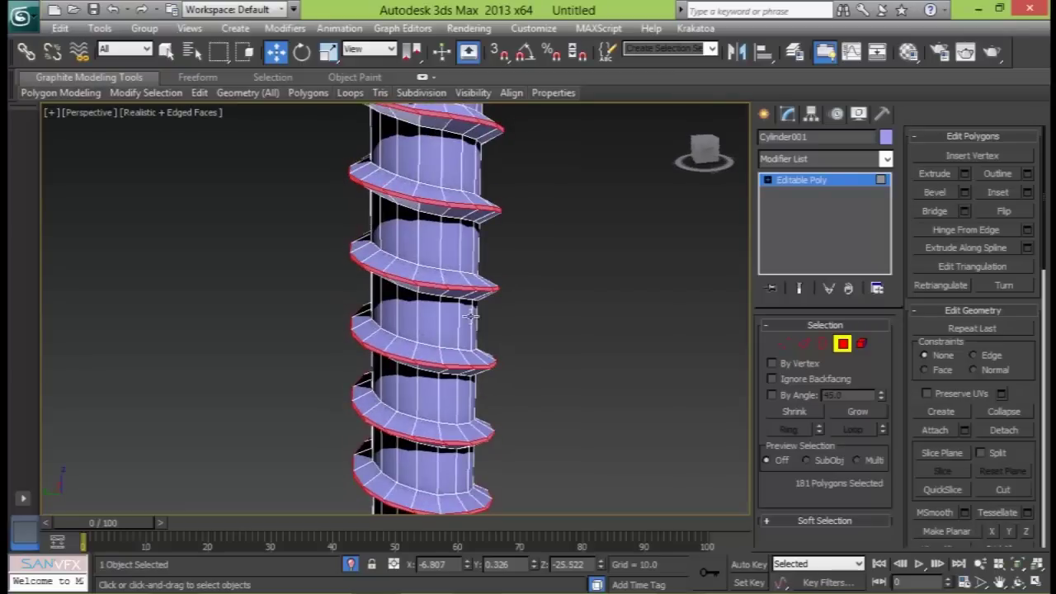
# - Select the helical edge loops running along the thread's crest and root over the full shaft
pyautogui.click(803, 345)
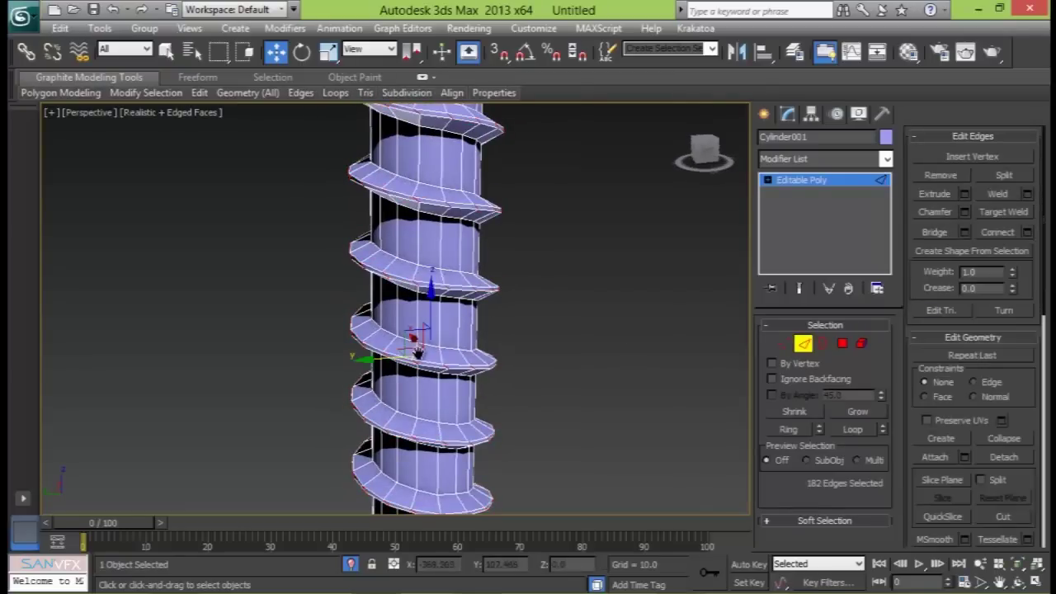
pyautogui.scroll(2, 416, 353)
pyautogui.doubleClick(424, 331)
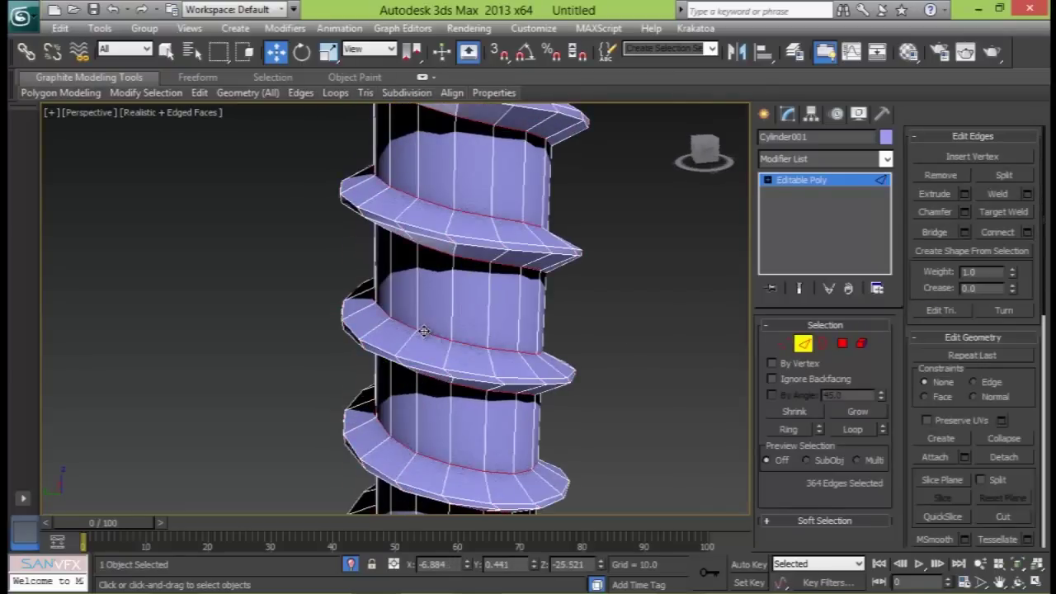
pyautogui.keyDown('alt'); pyautogui.moveTo(448, 342); pyautogui.dragTo(465, 358, button='middle'); pyautogui.keyUp('alt')
pyautogui.keyDown('ctrl'); pyautogui.doubleClick(460, 363); pyautogui.keyUp('ctrl')
pyautogui.keyDown('ctrl'); pyautogui.doubleClick(474, 353); pyautogui.keyUp('ctrl')
pyautogui.keyDown('alt'); pyautogui.moveTo(478, 295); pyautogui.dragTo(470, 373, button='middle'); pyautogui.keyUp('alt')
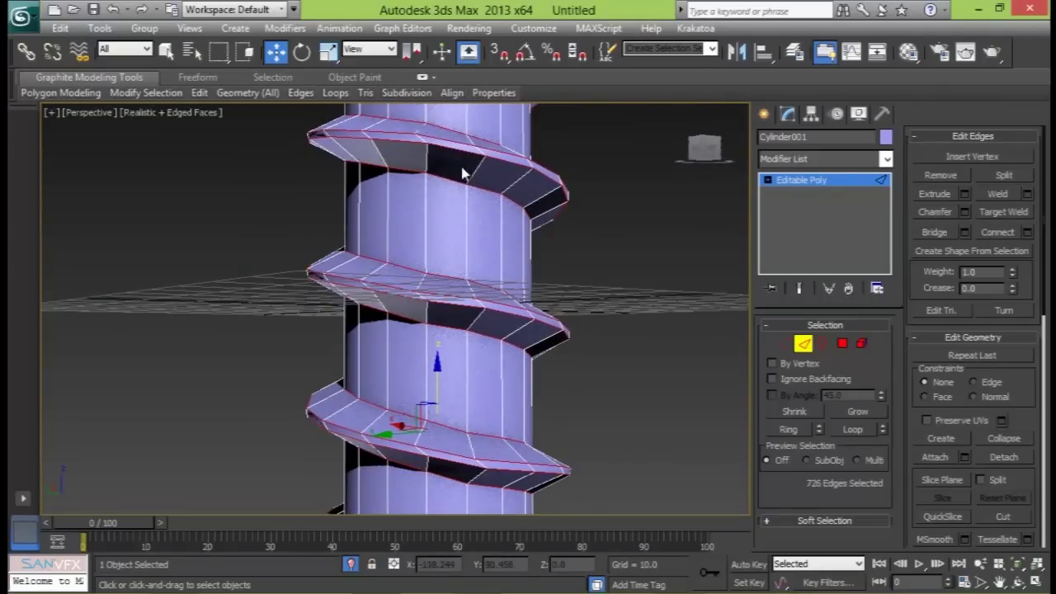
# - Add the short corner edges at the thread's upper end to the edge selection
pyautogui.scroll(-5, 462, 174)
pyautogui.keyDown('alt'); pyautogui.moveTo(462, 173); pyautogui.dragTo(415, 303, button='middle'); pyautogui.keyUp('alt')
pyautogui.scroll(2, 528, 299)
pyautogui.scroll(6, 506, 273)
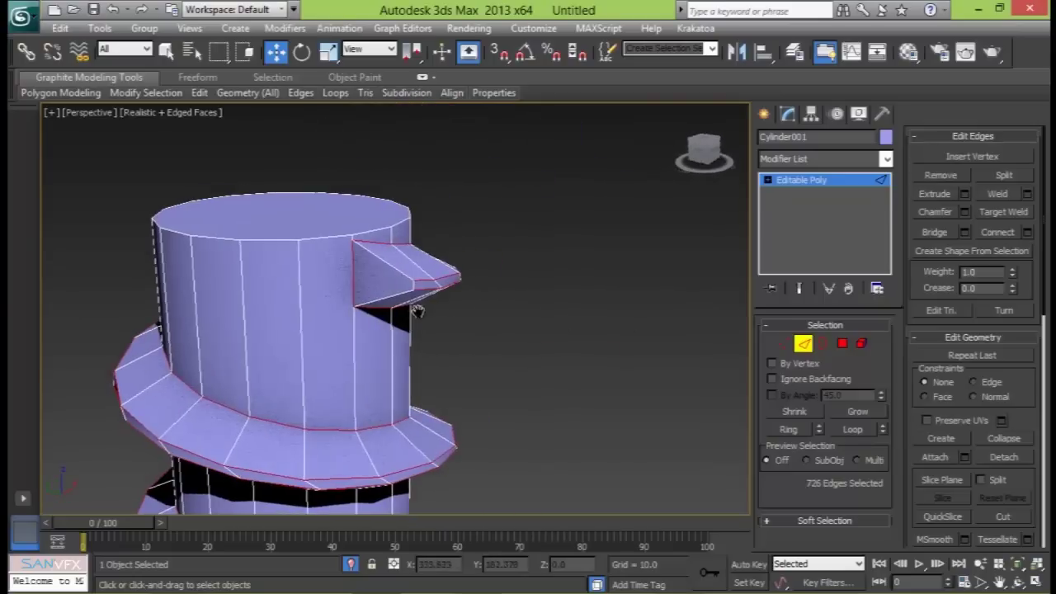
pyautogui.keyDown('ctrl'); pyautogui.click(407, 278); pyautogui.keyUp('ctrl')
pyautogui.keyDown('ctrl'); pyautogui.click(386, 298); pyautogui.keyUp('ctrl')
# - Add the short corner edges at the thread's lower end to the edge selection
pyautogui.scroll(-6, 355, 328)
pyautogui.keyDown('alt'); pyautogui.moveTo(357, 330); pyautogui.dragTo(402, 254, button='middle'); pyautogui.keyUp('alt')
pyautogui.keyDown('alt'); pyautogui.moveTo(381, 219); pyautogui.dragTo(424, 290, button='middle'); pyautogui.keyUp('alt')
pyautogui.scroll(5, 345, 307)
pyautogui.keyDown('ctrl'); pyautogui.click(420, 292); pyautogui.keyUp('ctrl')
pyautogui.keyDown('ctrl'); pyautogui.click(410, 330); pyautogui.keyUp('ctrl')
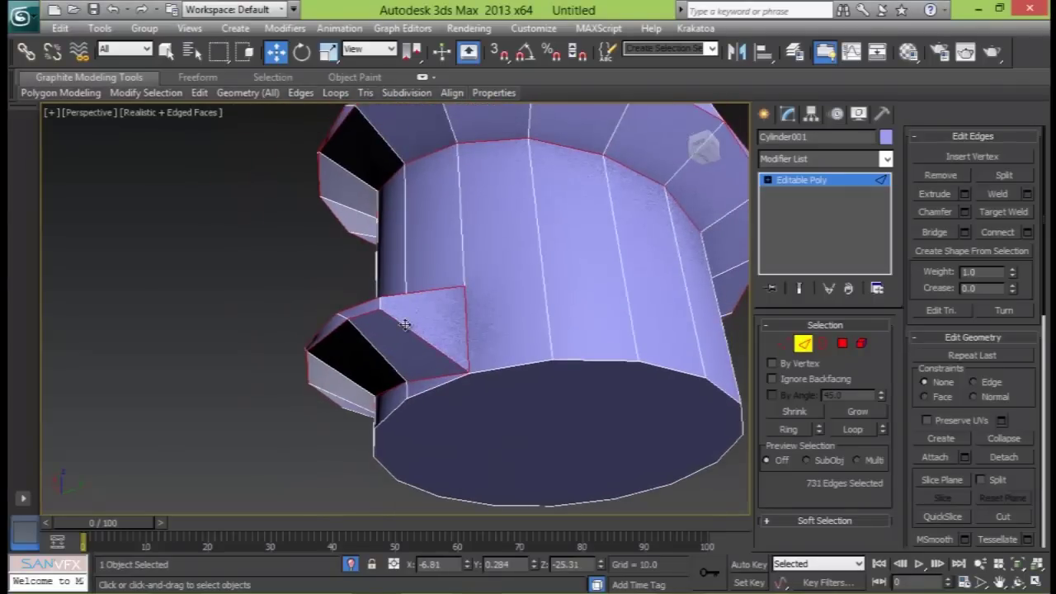
pyautogui.keyDown('ctrl'); pyautogui.click(379, 301); pyautogui.keyUp('ctrl')
# - Chamfer the selected thread edges by about 0.392 with 1 segment
pyautogui.click(965, 212)
pyautogui.keyDown('alt'); pyautogui.moveTo(561, 248); pyautogui.dragTo(384, 346, button='middle'); pyautogui.keyUp('alt')
pyautogui.moveTo(415, 322)
pyautogui.mouseDown()
pyautogui.moveTo(415, 355)
pyautogui.moveTo(411, 317)
pyautogui.mouseUp()
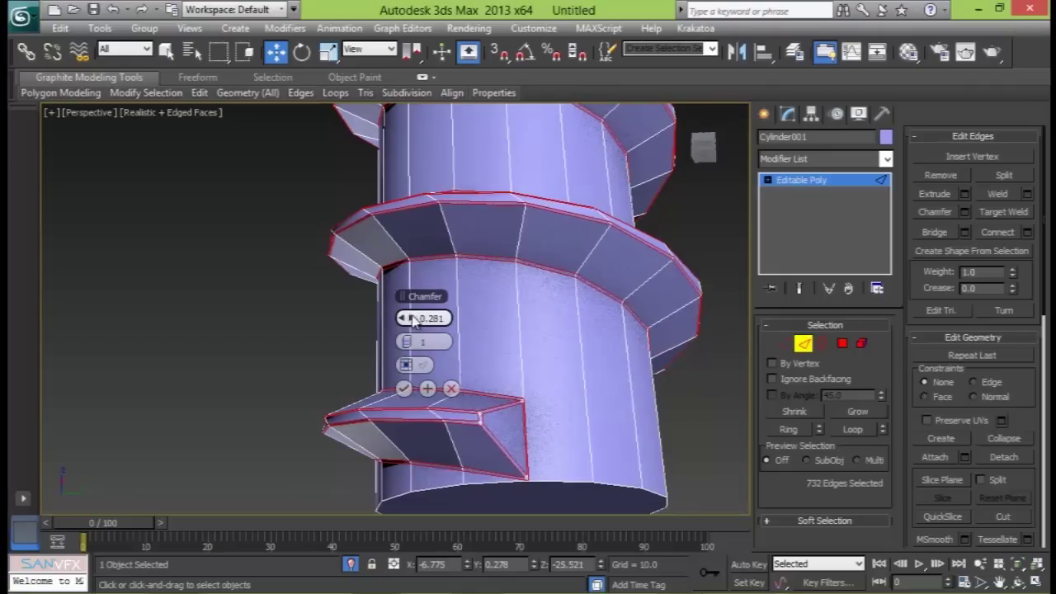
pyautogui.moveTo(411, 318); pyautogui.dragTo(415, 321)
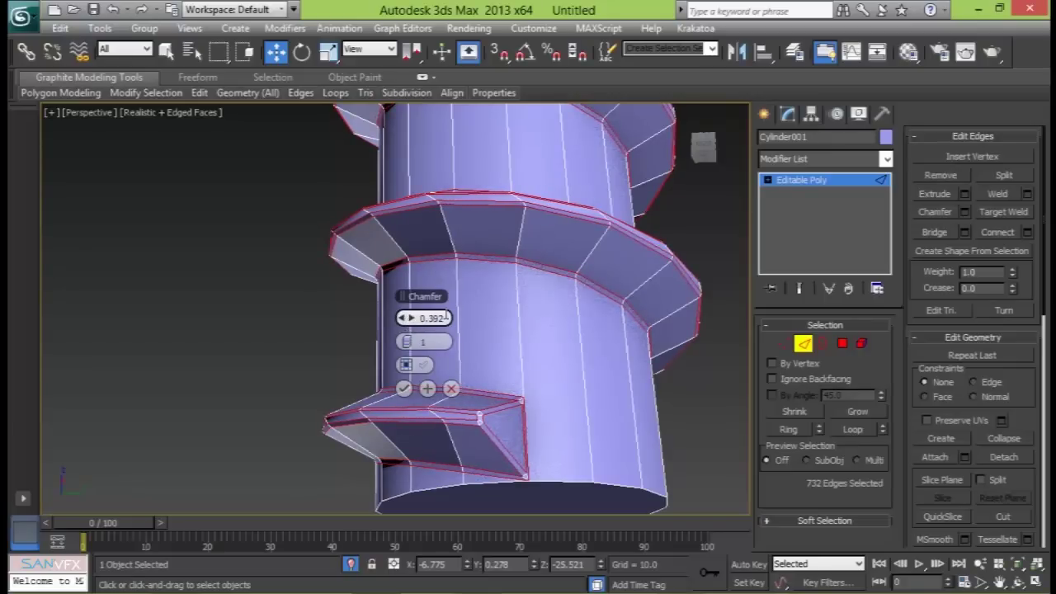
pyautogui.click(404, 388)
# - Leave edge editing, reselect the screw and compare its tip and thread with the blueprint in the Front view
pyautogui.keyDown('alt'); pyautogui.moveTo(449, 226); pyautogui.dragTo(458, 268, button='middle'); pyautogui.keyUp('alt')
pyautogui.scroll(-10, 462, 334)
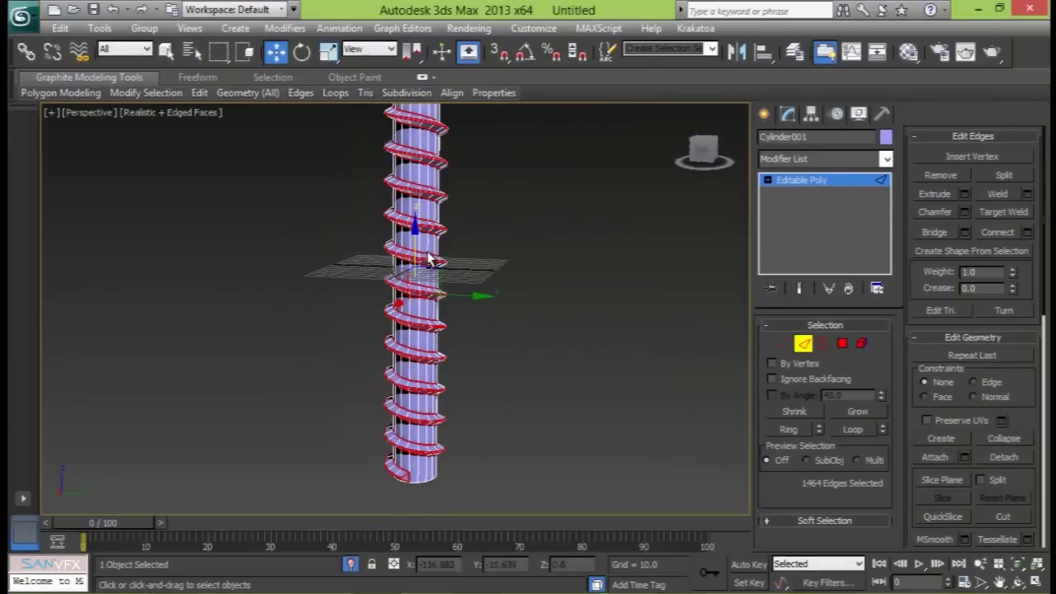
pyautogui.click(745, 349)
pyautogui.keyDown('alt'); pyautogui.moveTo(745, 349); pyautogui.dragTo(347, 153, button='middle'); pyautogui.keyUp('alt')
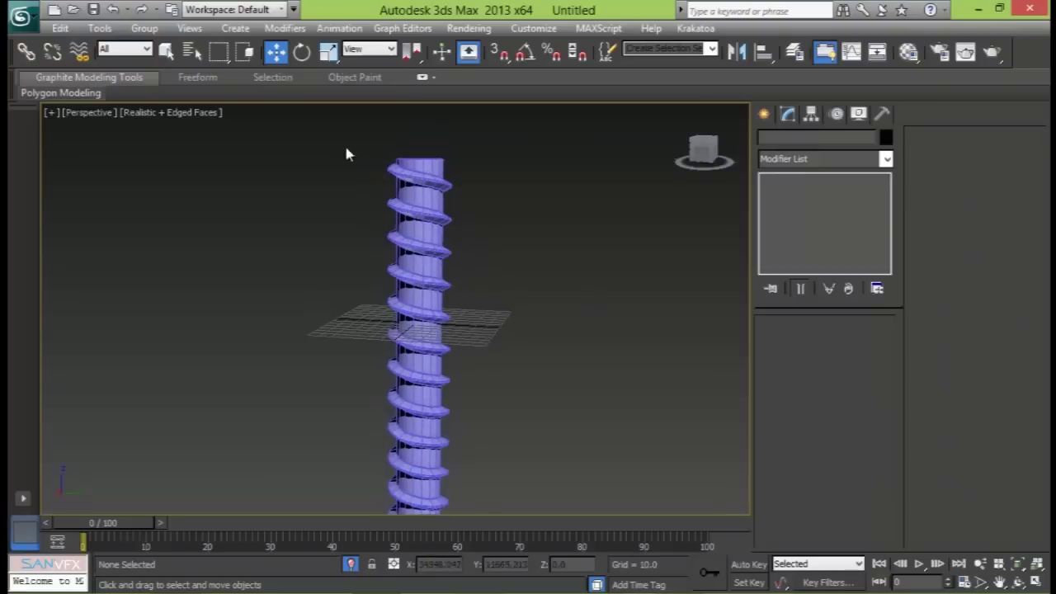
pyautogui.click(400, 265)
pyautogui.moveTo(443, 323); pyautogui.dragTo(456, 249, button='middle')
pyautogui.hotkey('alt', 'w')
pyautogui.middleClick(546, 190)
pyautogui.hotkey('alt', 'w')
pyautogui.moveTo(545, 183); pyautogui.dragTo(600, 97, button='middle')
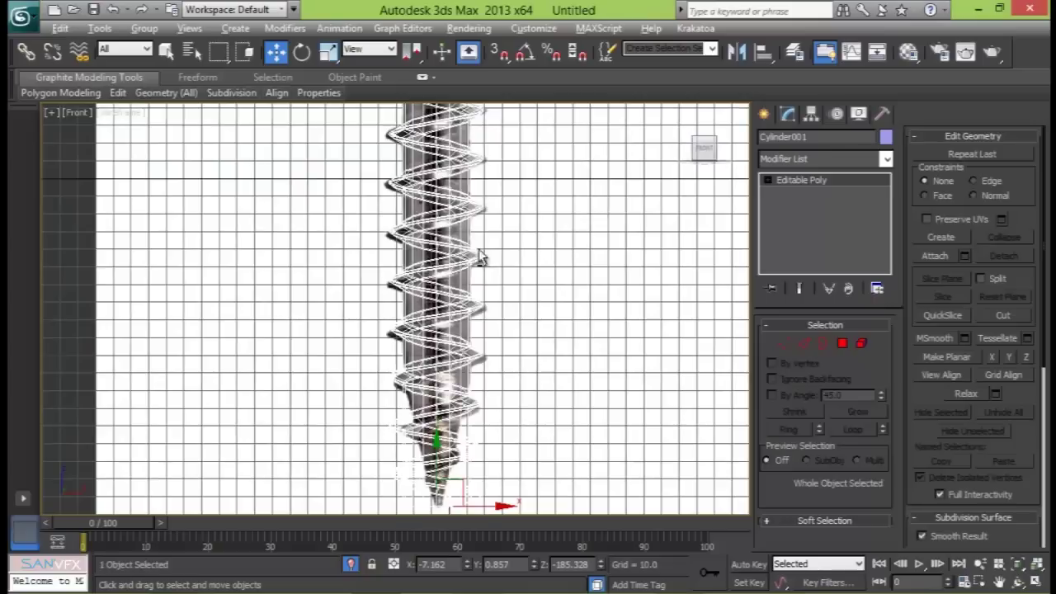
pyautogui.hotkey('alt', 'w')
# - Add an FFD(box) modifier to the screw and set its lattice to 4x4x6 points
pyautogui.click(806, 159)
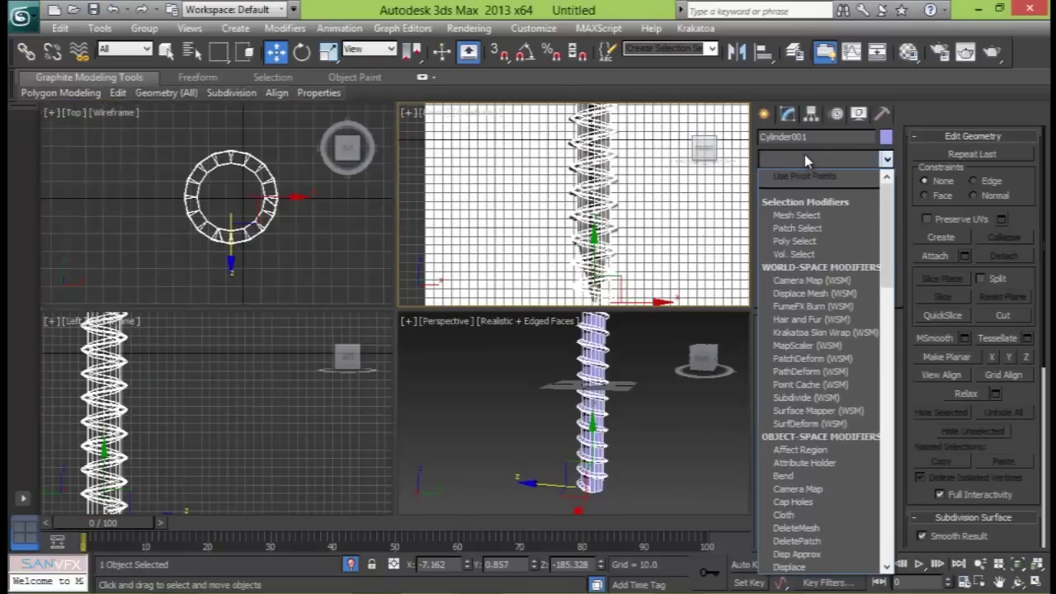
pyautogui.press('f')
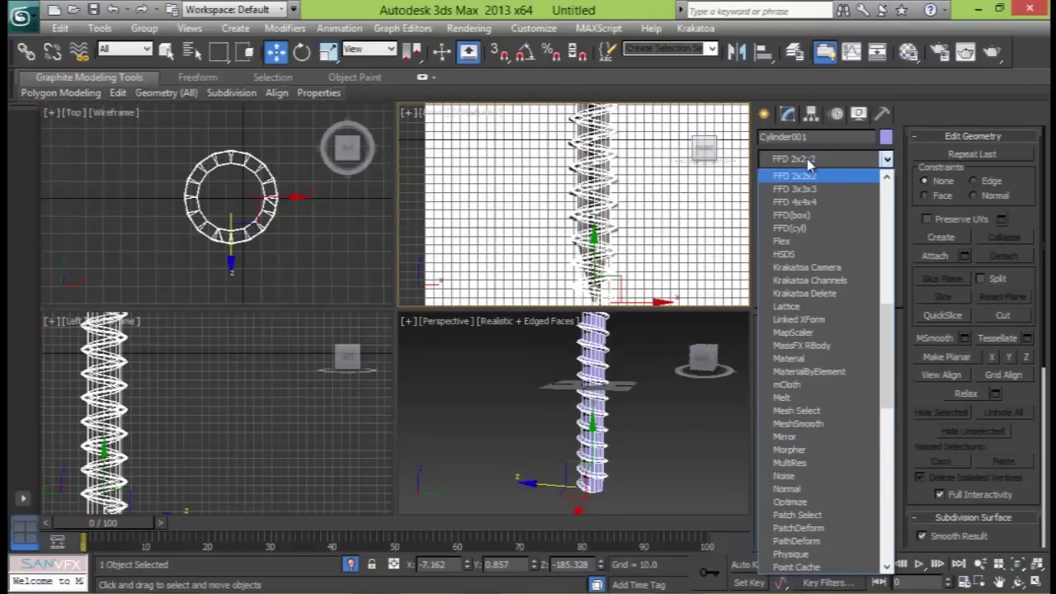
pyautogui.click(792, 215)
pyautogui.click(823, 370)
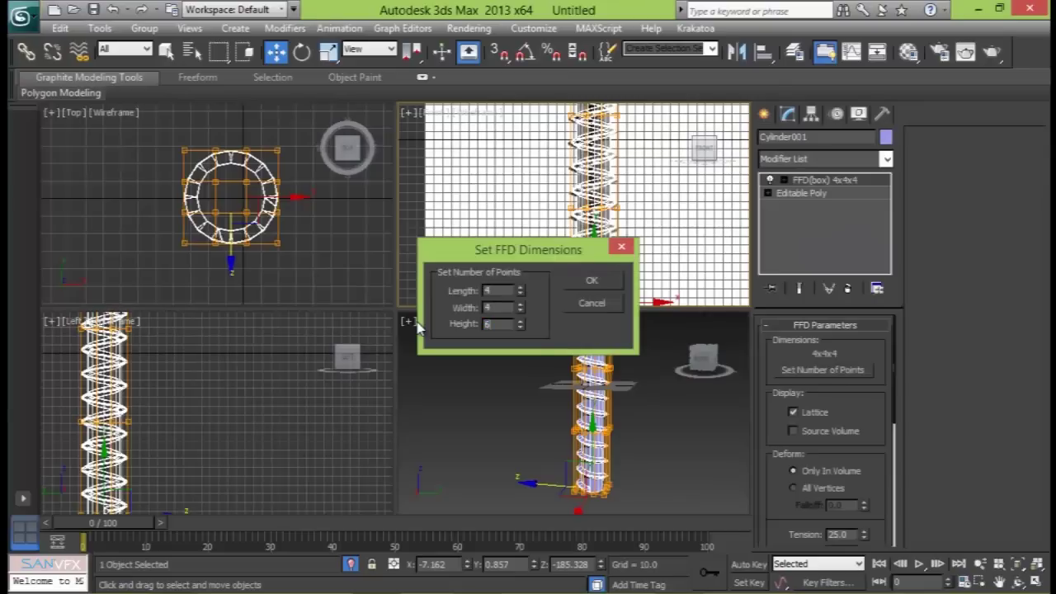
pyautogui.click(591, 282)
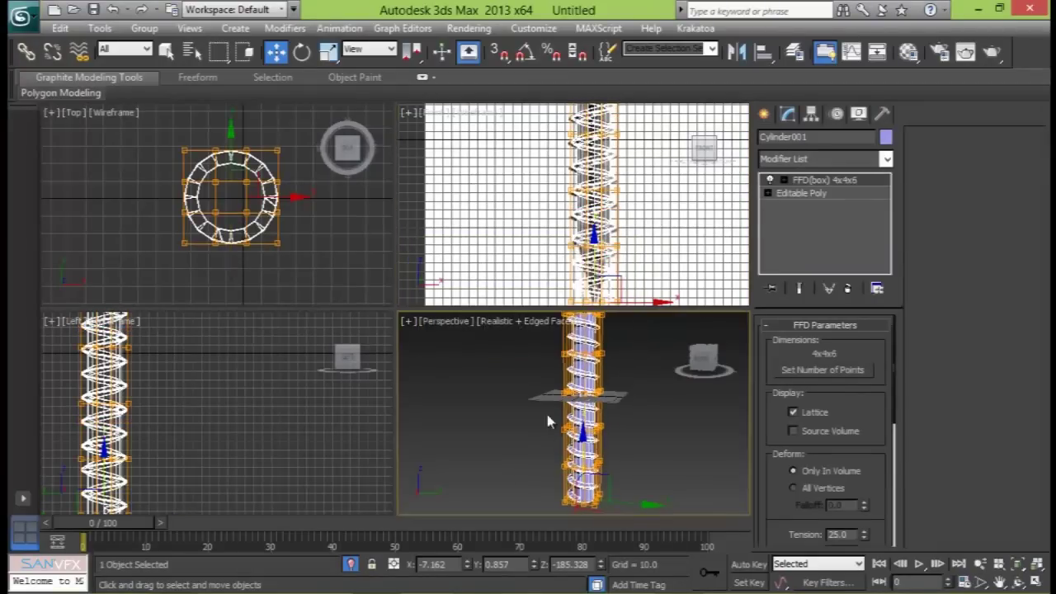
# - Scale the lowest row of FFD control points inward in the Front view to form the blueprint's pointed tip
pyautogui.hotkey('alt', 'w')
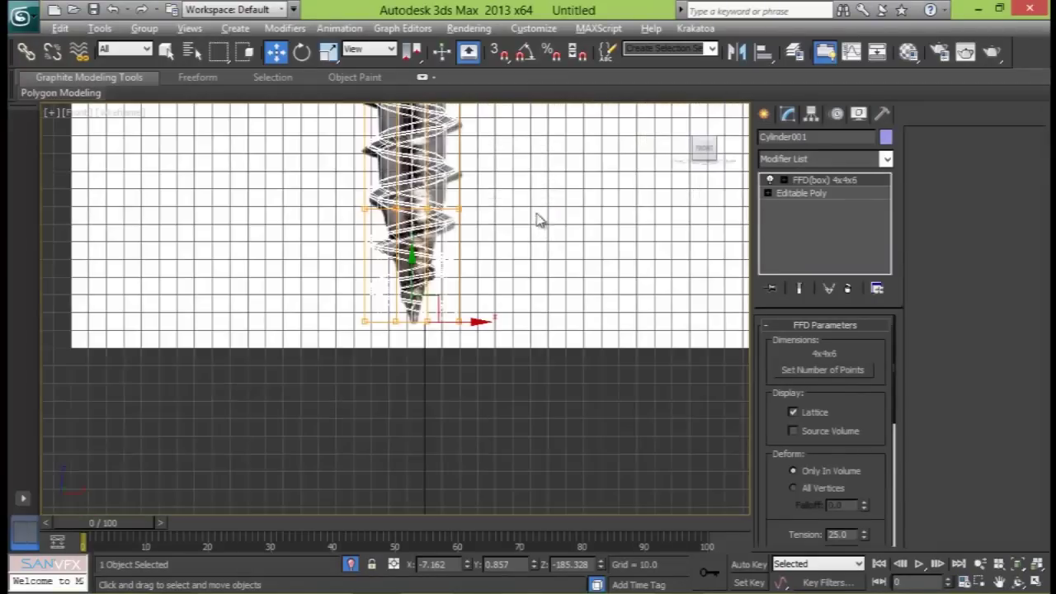
pyautogui.click(784, 180)
pyautogui.click(825, 193)
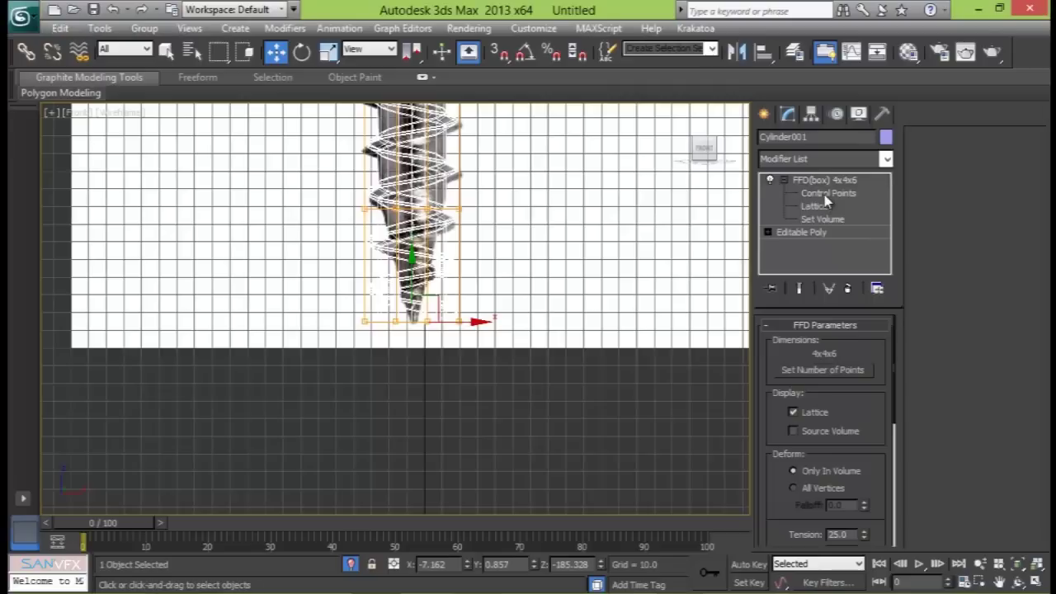
pyautogui.scroll(3, 344, 311)
pyautogui.moveTo(594, 464); pyautogui.dragTo(592, 458)
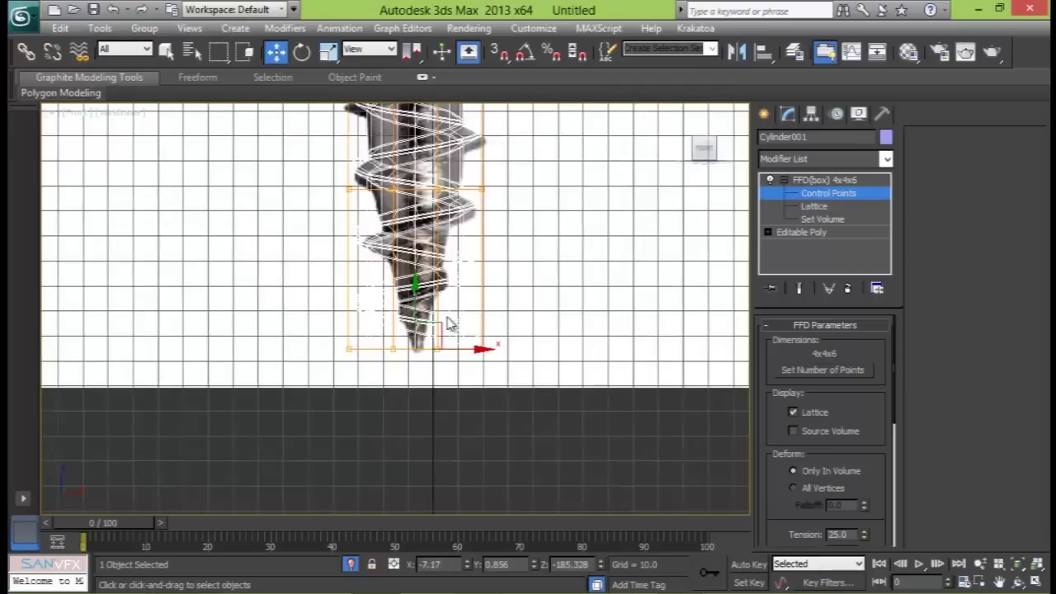
pyautogui.press('r')
pyautogui.moveTo(430, 339); pyautogui.dragTo(474, 469)
# - Scale the second-lowest row of FFD control points to about 85% to soften the taper above the tip
pyautogui.hotkey('alt', 'w')
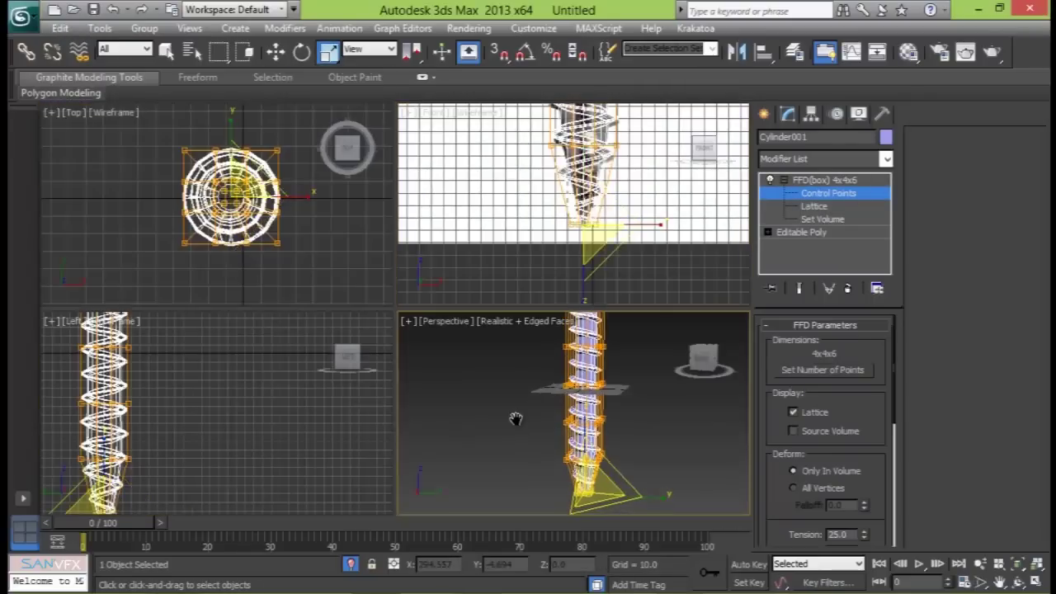
pyautogui.hotkey('alt', 'w')
pyautogui.keyDown('alt'); pyautogui.moveTo(492, 404); pyautogui.dragTo(504, 307, button='middle'); pyautogui.keyUp('alt')
pyautogui.keyDown('alt'); pyautogui.moveTo(428, 388); pyautogui.dragTo(434, 372, button='middle'); pyautogui.keyUp('alt')
pyautogui.moveTo(434, 372); pyautogui.dragTo(438, 471)
pyautogui.scroll(5, 428, 387)
pyautogui.keyDown('alt'); pyautogui.moveTo(429, 387); pyautogui.dragTo(500, 242, button='middle'); pyautogui.keyUp('alt')
pyautogui.moveTo(500, 242); pyautogui.dragTo(252, 316)
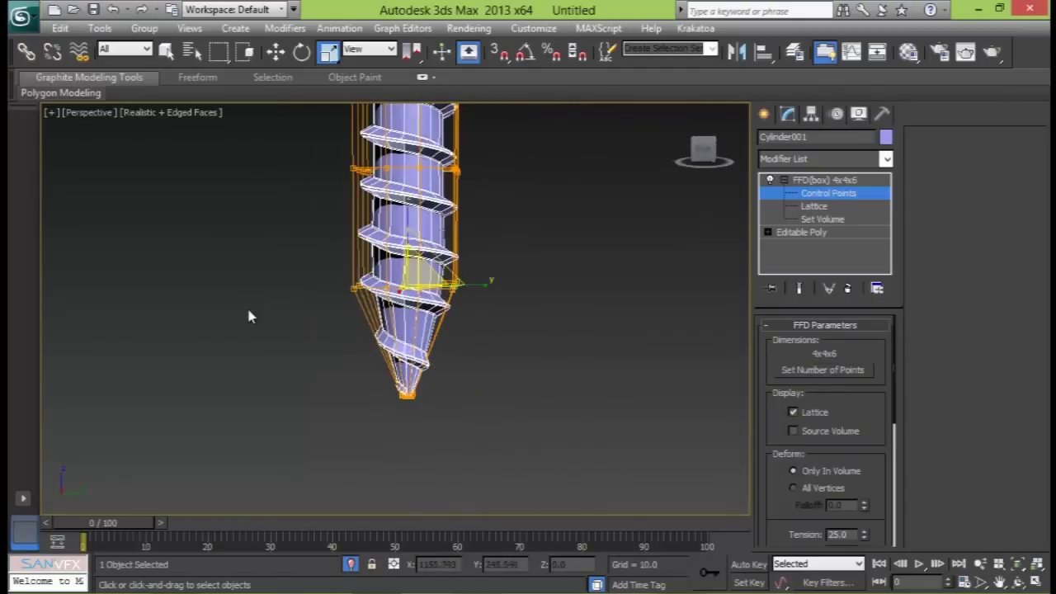
pyautogui.moveTo(413, 271); pyautogui.dragTo(415, 287)
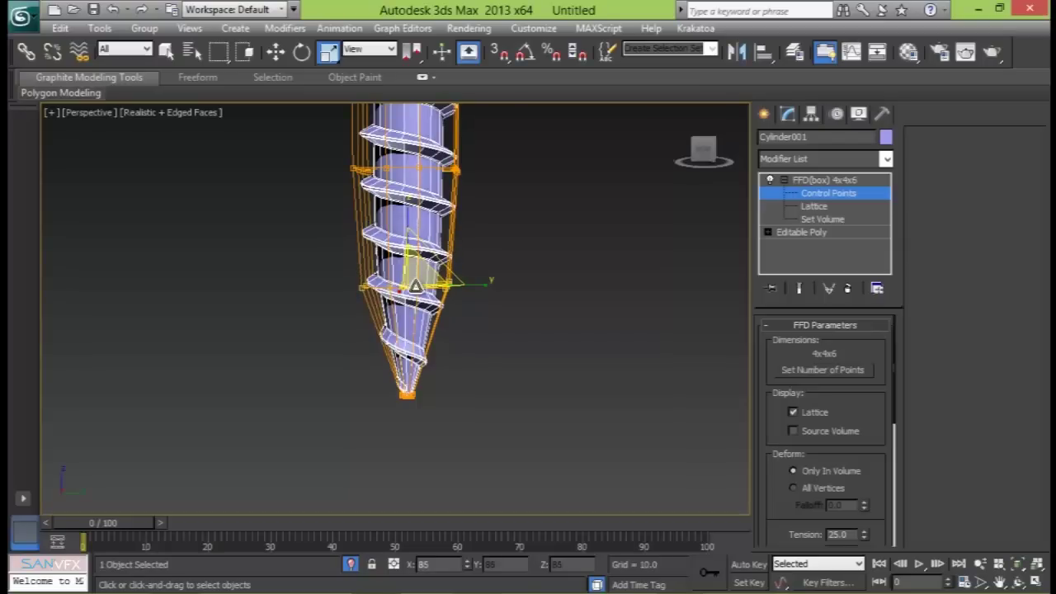
# - Leave control point editing and convert the FFD-deformed screw to an Editable Poly
pyautogui.keyDown('ctrl'); pyautogui.keyDown('alt'); pyautogui.moveTo(476, 160); pyautogui.dragTo(475, 244, button='middle'); pyautogui.keyUp('alt'); pyautogui.keyUp('ctrl')
pyautogui.keyDown('alt'); pyautogui.moveTo(476, 203); pyautogui.dragTo(543, 224, button='middle'); pyautogui.keyUp('alt')
pyautogui.click(542, 221)
pyautogui.click(822, 183)
pyautogui.click(587, 297)
pyautogui.keyDown('alt'); pyautogui.moveTo(475, 285); pyautogui.dragTo(559, 288, button='middle'); pyautogui.keyUp('alt')
pyautogui.rightClick(418, 195)
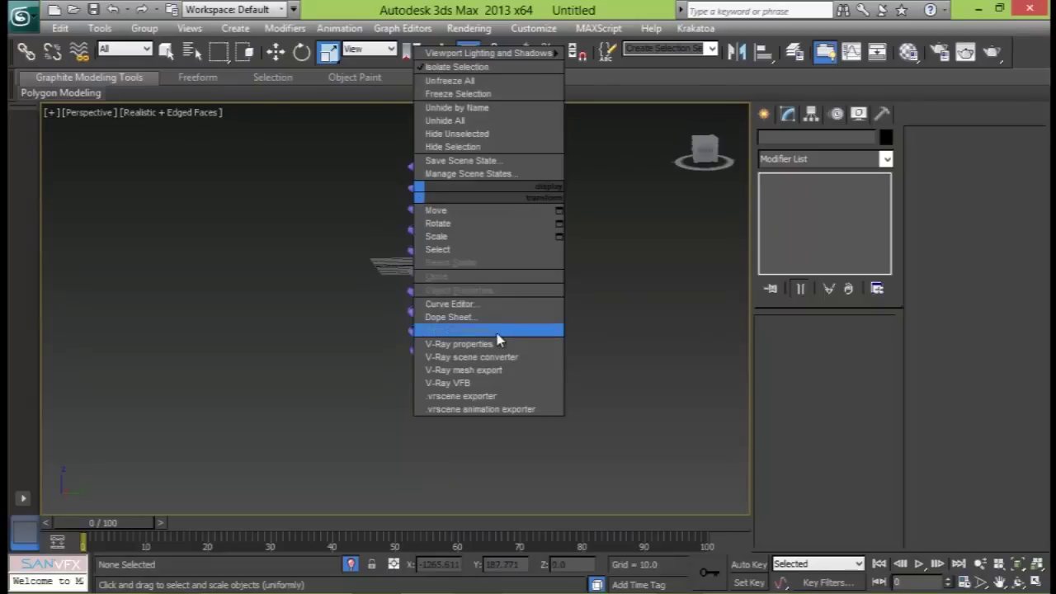
pyautogui.click(387, 292)
pyautogui.rightClick(431, 218)
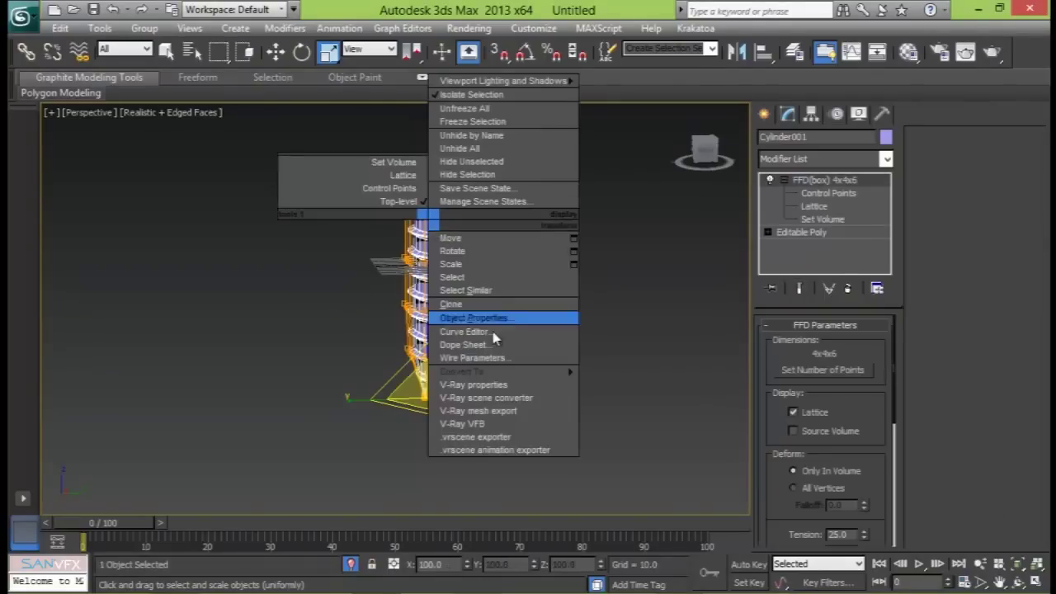
pyautogui.moveTo(528, 373)
pyautogui.click(650, 385)
# - Apply TurboSmooth to the screw with 2 iterations and Isoline Display enabled
pyautogui.click(464, 322)
pyautogui.click(429, 271)
pyautogui.click(819, 159)
pyautogui.write('tu')
pyautogui.press('Return')
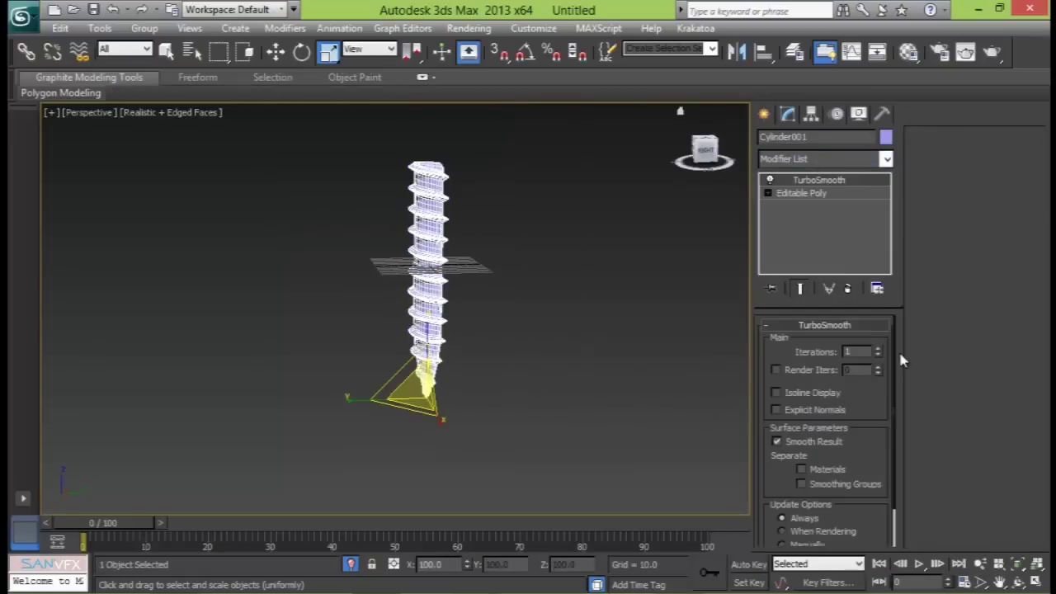
pyautogui.click(878, 349)
pyautogui.click(791, 400)
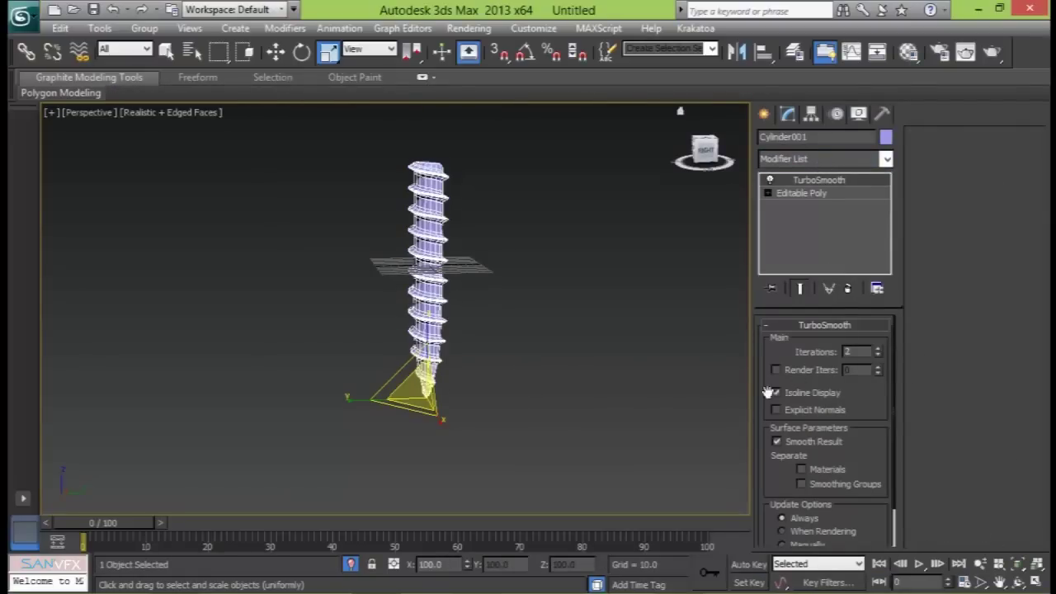
pyautogui.click(458, 241)
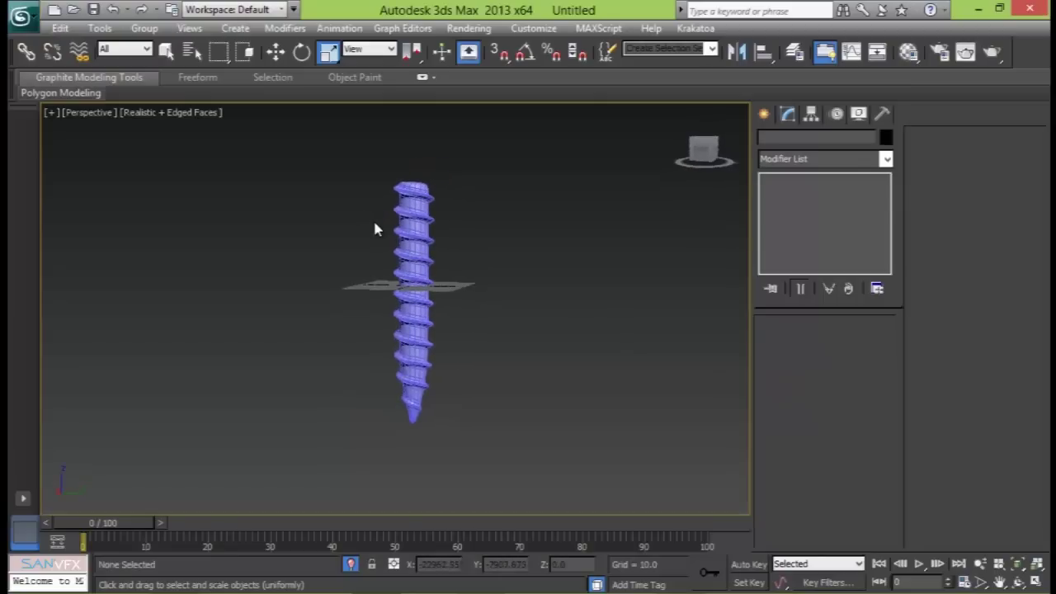
# - Hide the edged faces and examine the smoothed screw along its thread, from the upper end to the tip
pyautogui.press('F4')
pyautogui.scroll(5, 436, 224)
pyautogui.keyDown('alt'); pyautogui.moveTo(435, 225); pyautogui.dragTo(626, 271, button='middle'); pyautogui.keyUp('alt')
pyautogui.moveTo(495, 208); pyautogui.dragTo(608, 359, button='middle')
pyautogui.scroll(3, 360, 276)
pyautogui.moveTo(340, 265); pyautogui.dragTo(413, 180, button='middle')
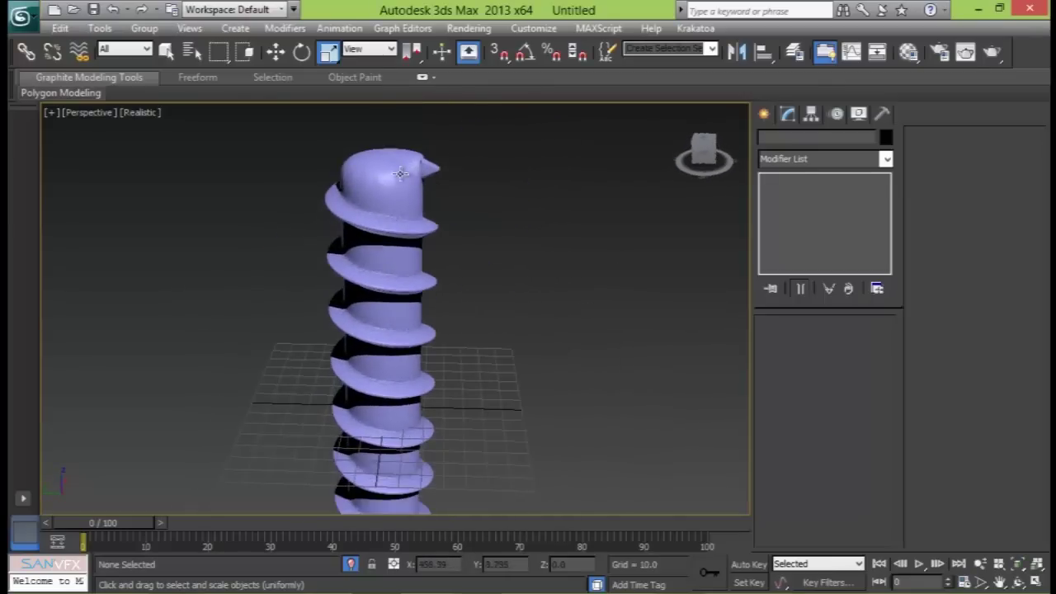
pyautogui.moveTo(364, 249); pyautogui.dragTo(386, 171, button='middle')
pyautogui.moveTo(399, 322); pyautogui.dragTo(358, 231, button='middle')
pyautogui.keyDown('alt'); pyautogui.moveTo(356, 285); pyautogui.dragTo(347, 186, button='middle'); pyautogui.keyUp('alt')
pyautogui.moveTo(350, 353); pyautogui.dragTo(363, 240, button='middle')
pyautogui.keyDown('alt'); pyautogui.moveTo(368, 377); pyautogui.dragTo(443, 376, button='middle'); pyautogui.keyUp('alt')
pyautogui.keyDown('alt'); pyautogui.moveTo(442, 277); pyautogui.dragTo(483, 354, button='middle'); pyautogui.keyUp('alt')
pyautogui.click(479, 300)
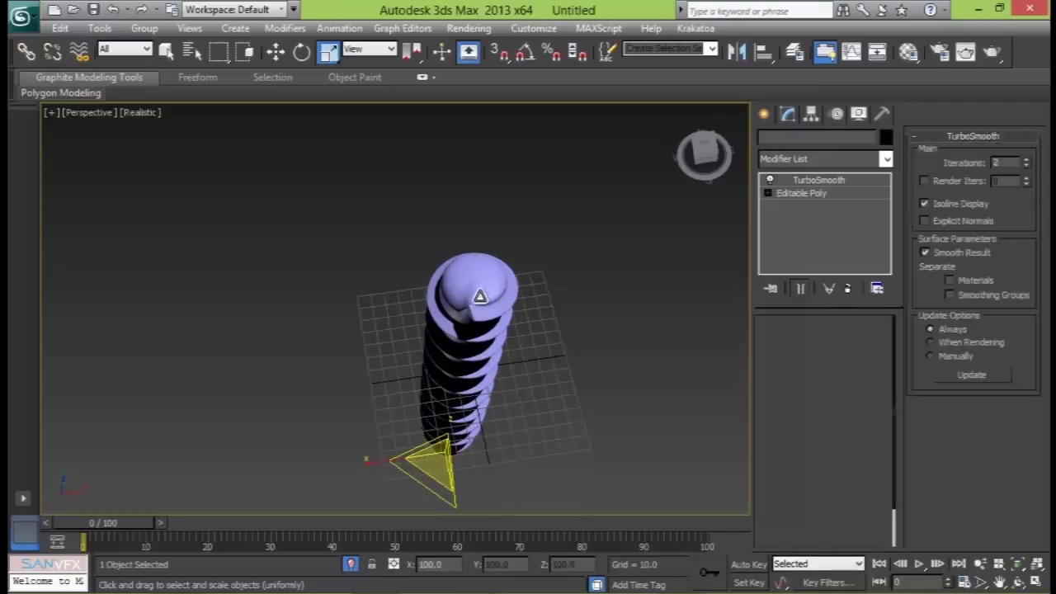
pyautogui.keyDown('alt'); pyautogui.moveTo(483, 298); pyautogui.dragTo(537, 346, button='middle'); pyautogui.keyUp('alt')
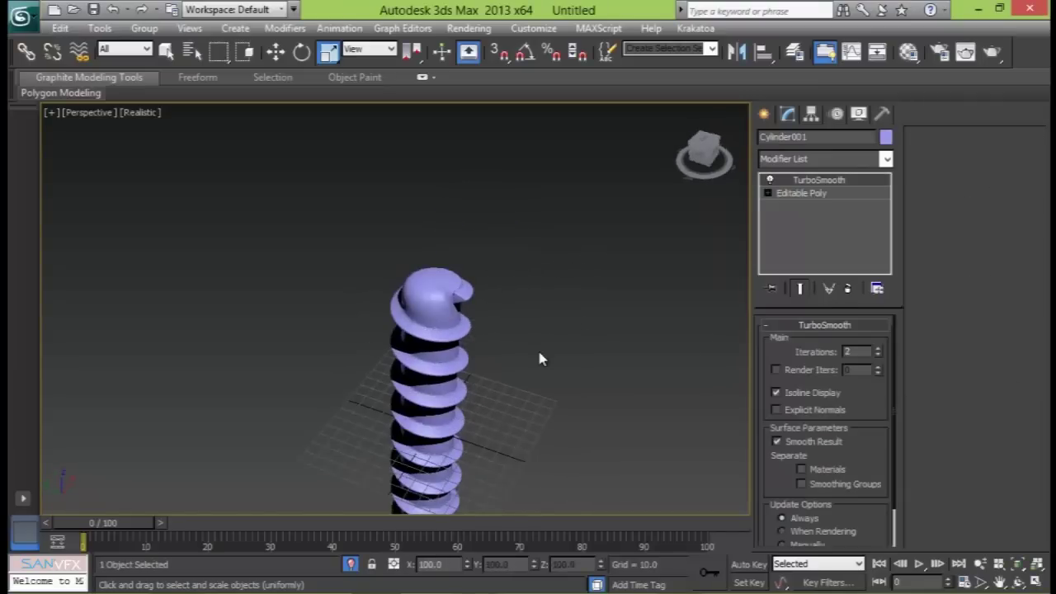
pyautogui.scroll(2, 537, 348)
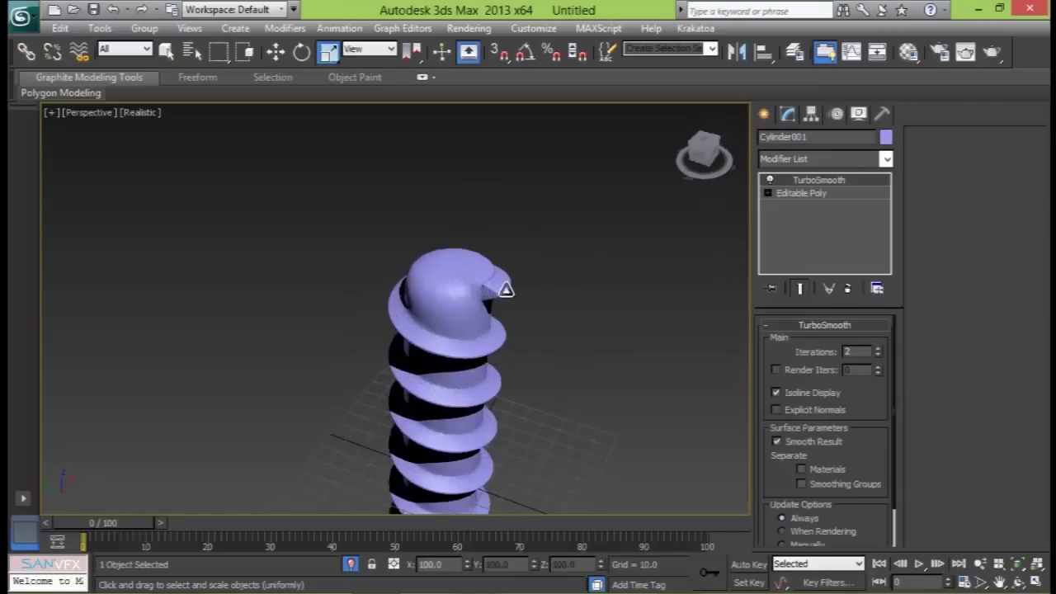
# - Remove the TurboSmooth modifier, show edged faces again and delete the cap polygon at the shaft's upper end
pyautogui.click(849, 289)
pyautogui.press('F4')
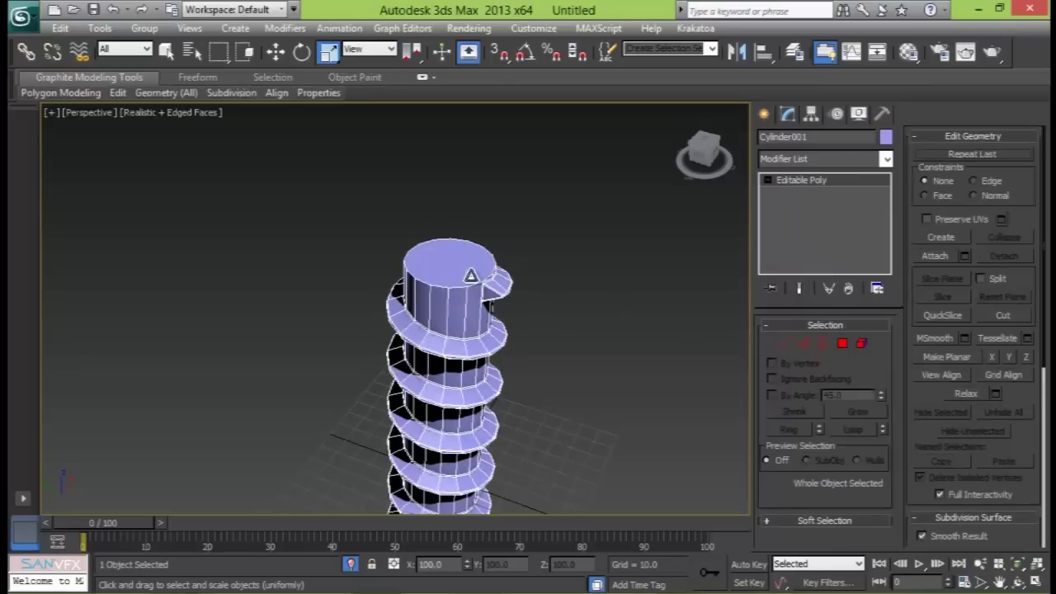
pyautogui.keyDown('alt'); pyautogui.moveTo(470, 275); pyautogui.dragTo(361, 286, button='middle'); pyautogui.keyUp('alt')
pyautogui.moveTo(462, 312); pyautogui.dragTo(391, 300, button='middle')
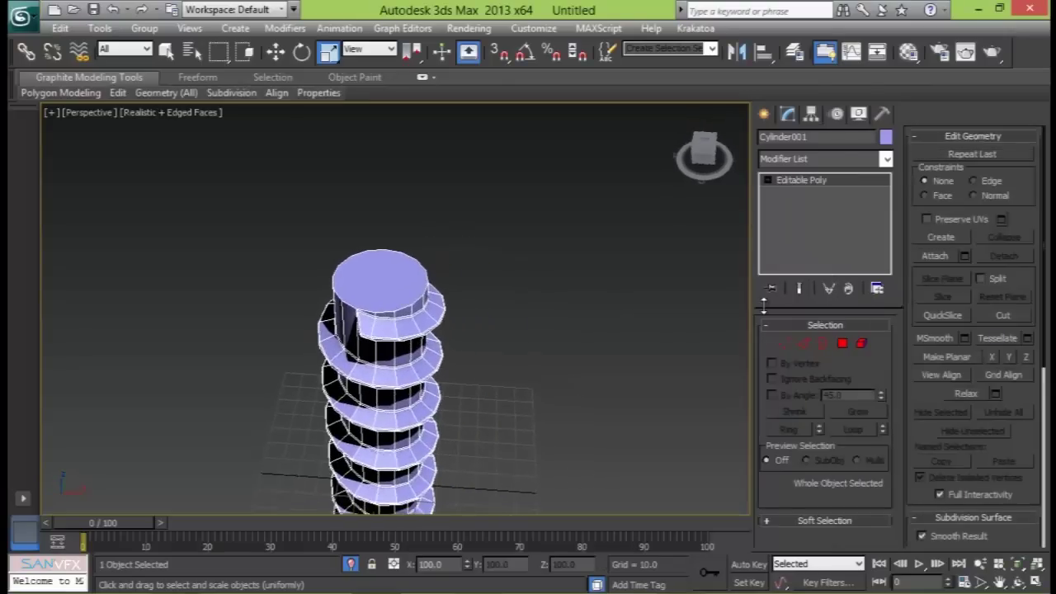
pyautogui.click(842, 343)
pyautogui.click(375, 285)
pyautogui.press('Delete')
# - Select the open border at the shaft's upper end and extend it upward to the top of the blueprint's head, at about Z 167.7
pyautogui.keyDown('alt'); pyautogui.moveTo(382, 280); pyautogui.dragTo(420, 260, button='middle'); pyautogui.keyUp('alt')
pyautogui.click(822, 345)
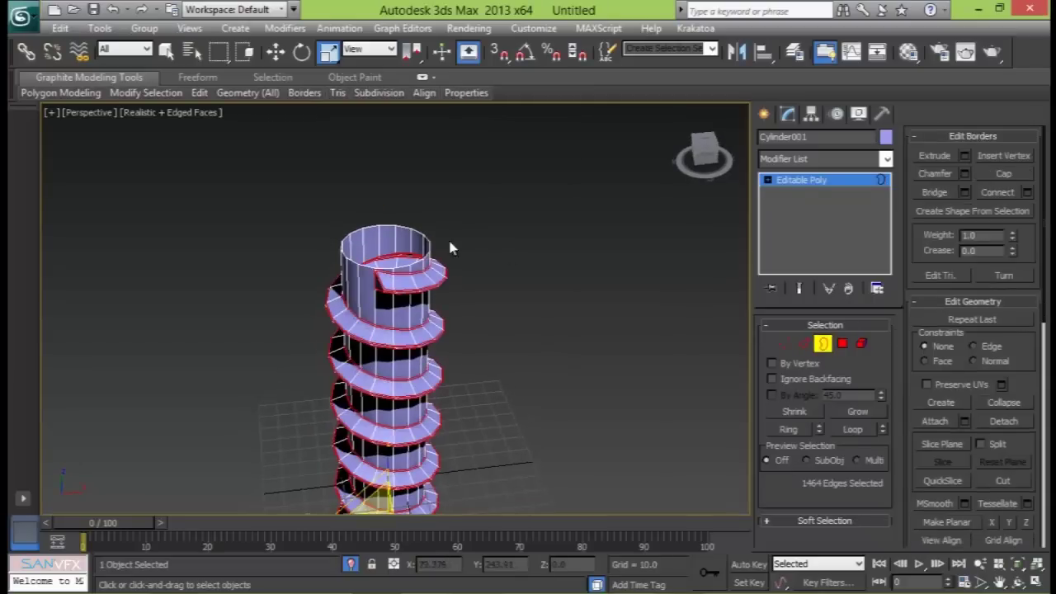
pyautogui.click(422, 234)
pyautogui.hotkey('alt', 'w')
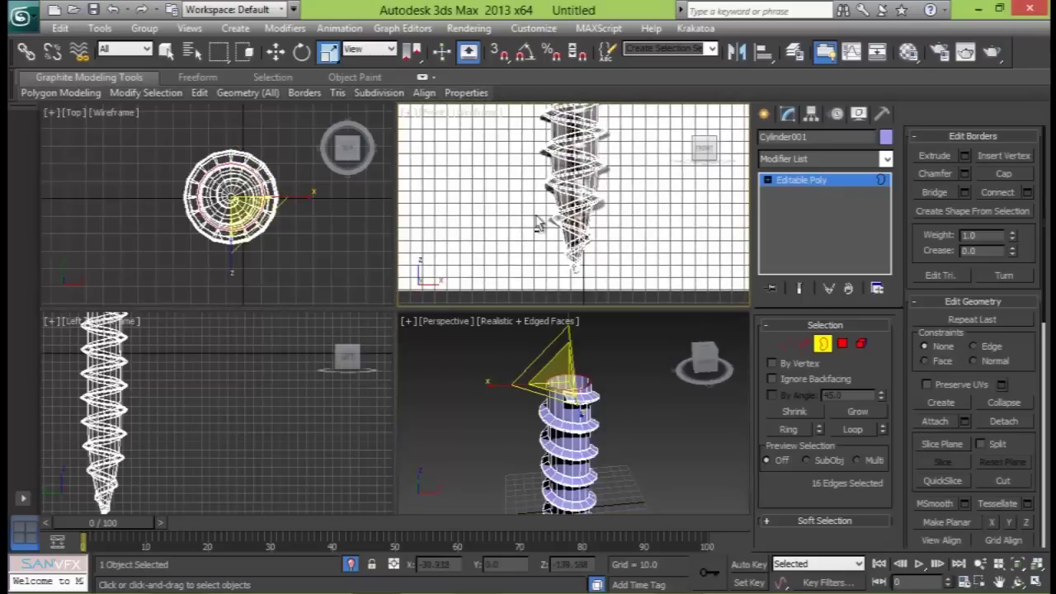
pyautogui.middleClick(523, 216)
pyautogui.hotkey('alt', 'w')
pyautogui.scroll(-2, 523, 217)
pyautogui.moveTo(523, 216); pyautogui.dragTo(557, 495, button='middle')
pyautogui.moveTo(439, 165); pyautogui.dragTo(445, 277, button='middle')
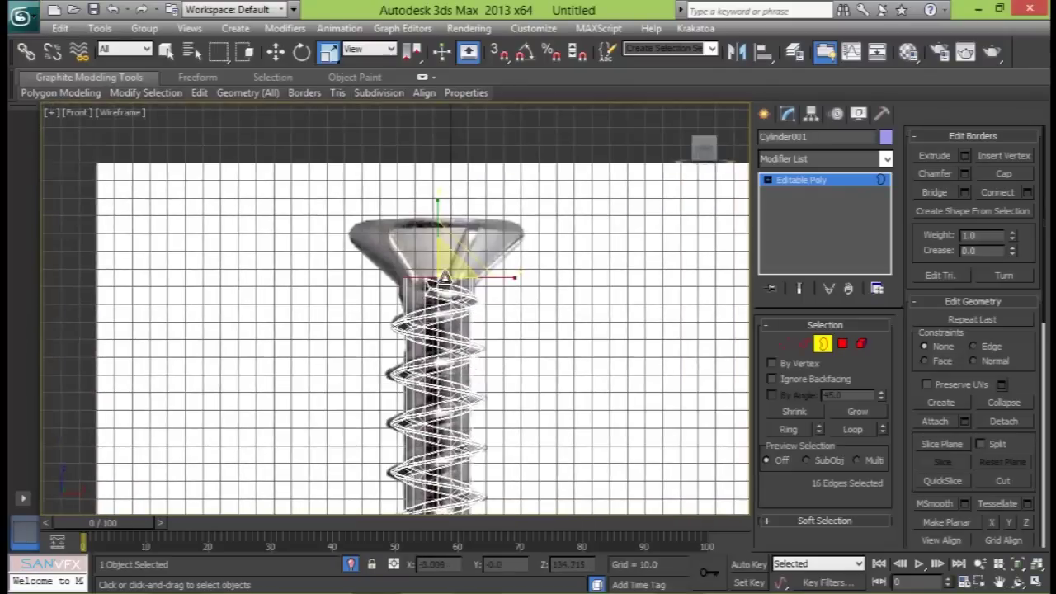
pyautogui.scroll(2, 445, 277)
pyautogui.press('w')
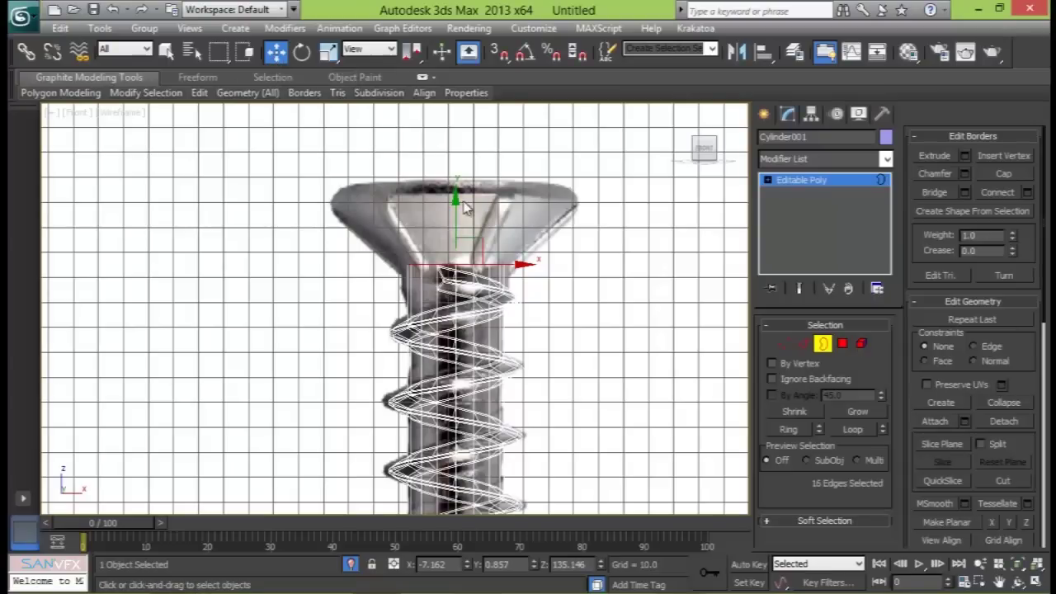
pyautogui.moveTo(455, 212); pyautogui.dragTo(463, 130)
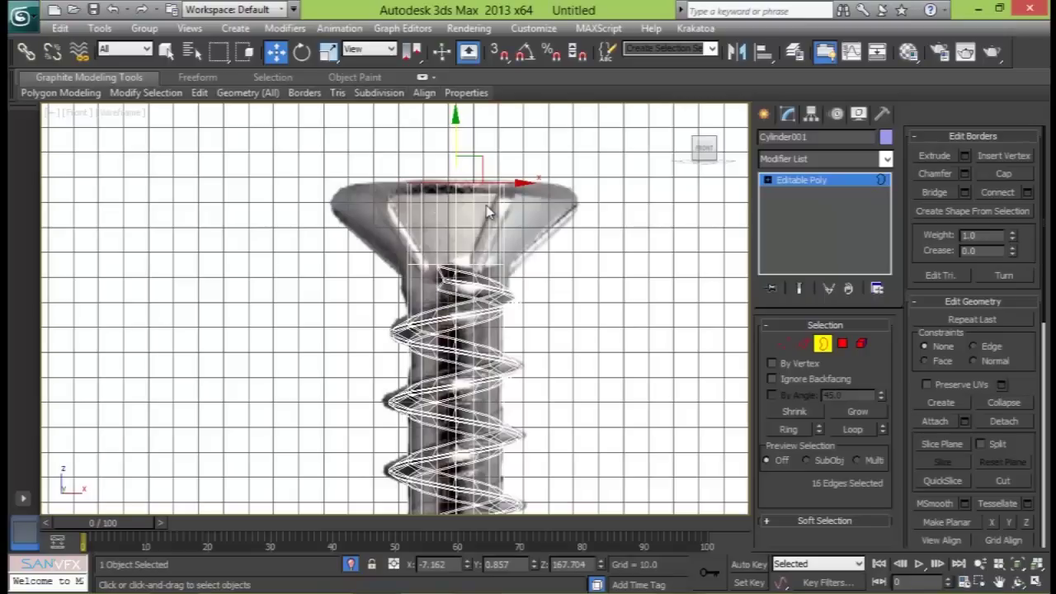
# - Scale the raised border outward uniformly until the flared faces match the width of the countersunk head in the blueprint
pyautogui.press('r')
pyautogui.moveTo(474, 178); pyautogui.dragTo(707, 36)
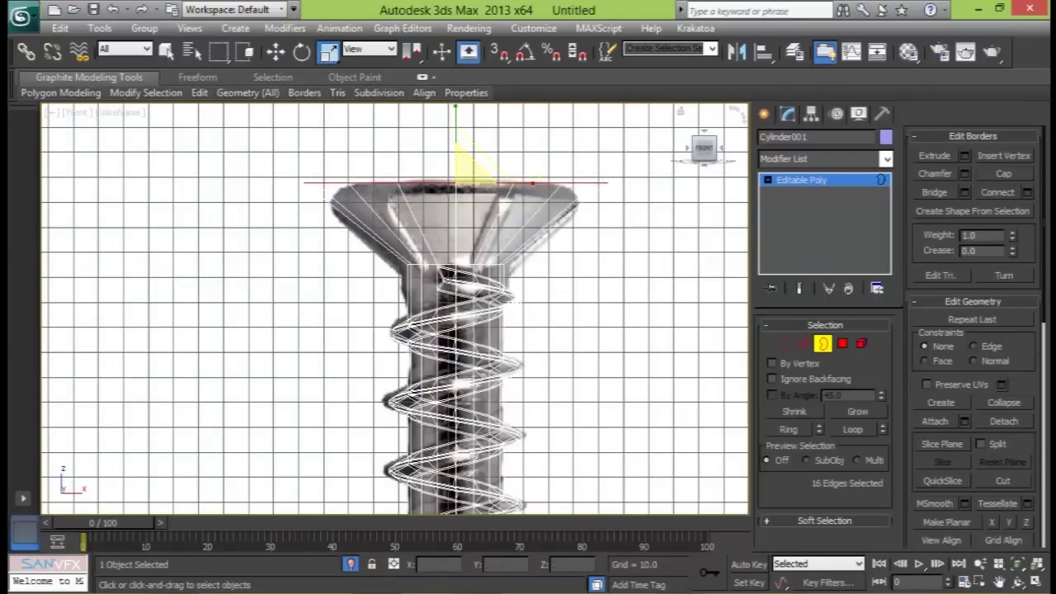
pyautogui.hotkey('alt', 'w')
pyautogui.rightClick(567, 384)
pyautogui.hotkey('alt', 'w')
pyautogui.keyDown('alt'); pyautogui.moveTo(567, 385); pyautogui.dragTo(544, 415, button='middle'); pyautogui.keyUp('alt')
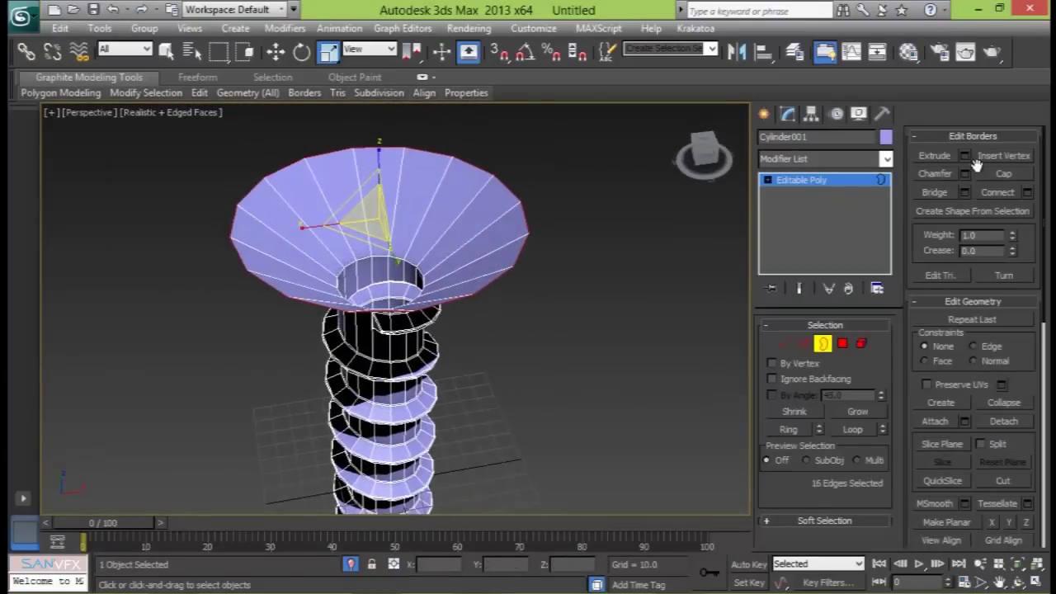
# - Extend the head's border upward to about Z 172.7 as a thin rim and cap the opening
pyautogui.press('w')
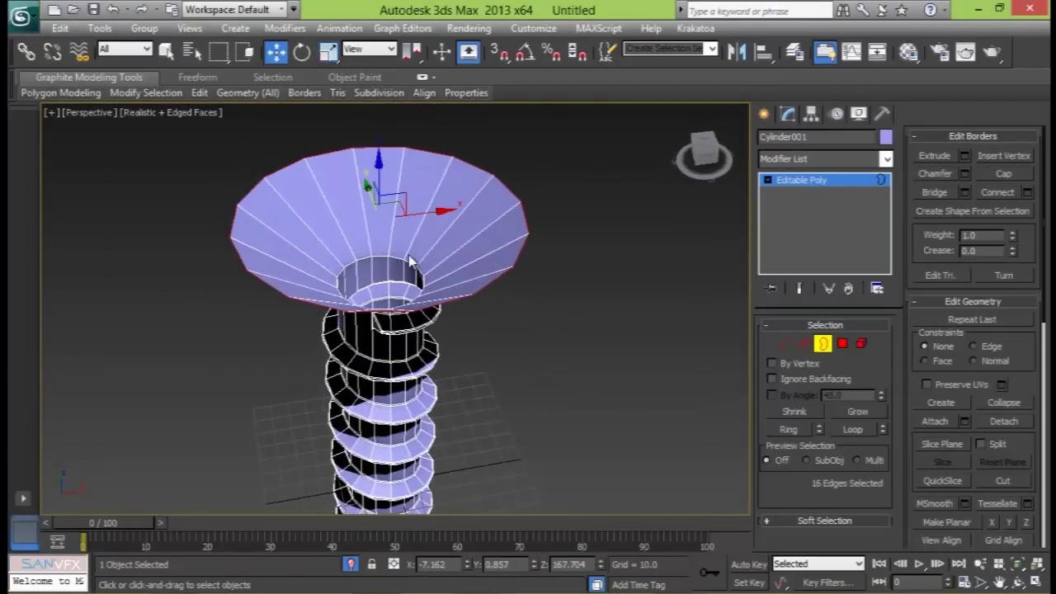
pyautogui.keyDown('alt'); pyautogui.moveTo(413, 264); pyautogui.dragTo(374, 161, button='middle'); pyautogui.keyUp('alt')
pyautogui.moveTo(378, 161); pyautogui.dragTo(378, 149)
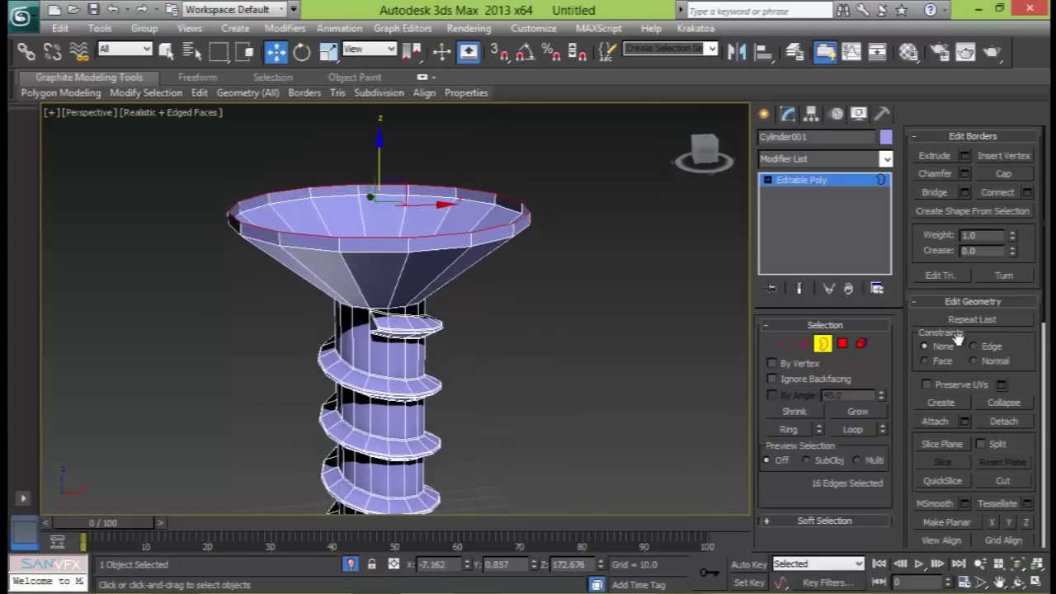
pyautogui.click(1003, 173)
pyautogui.keyDown('alt'); pyautogui.moveTo(521, 286); pyautogui.dragTo(574, 273, button='middle'); pyautogui.keyUp('alt')
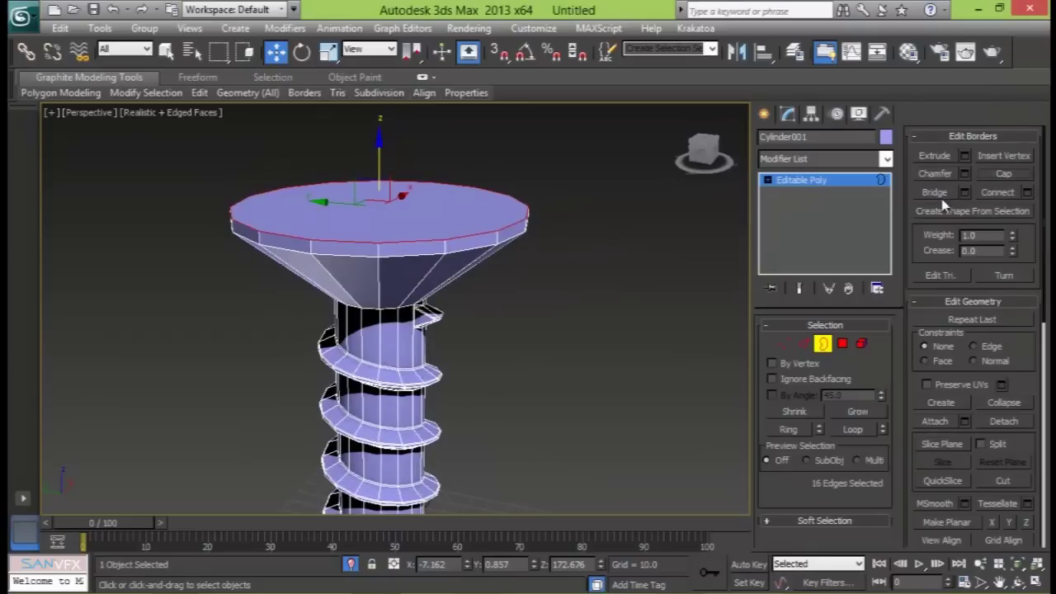
# - Chamfer the head's capped upper border by 3.1 with 2 segments
pyautogui.click(964, 173)
pyautogui.moveTo(419, 317); pyautogui.dragTo(419, 314)
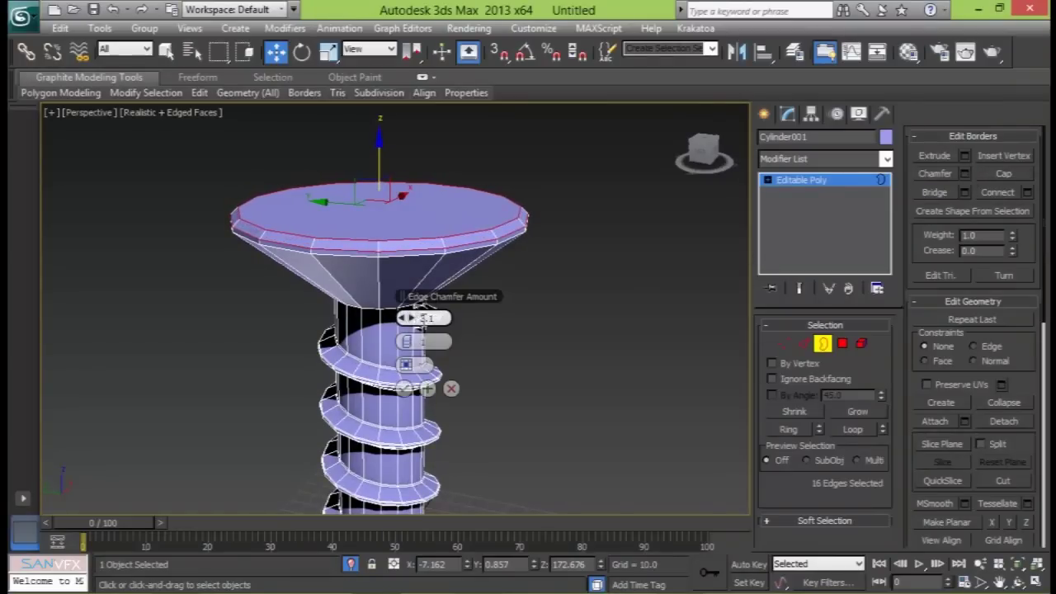
pyautogui.click(412, 341)
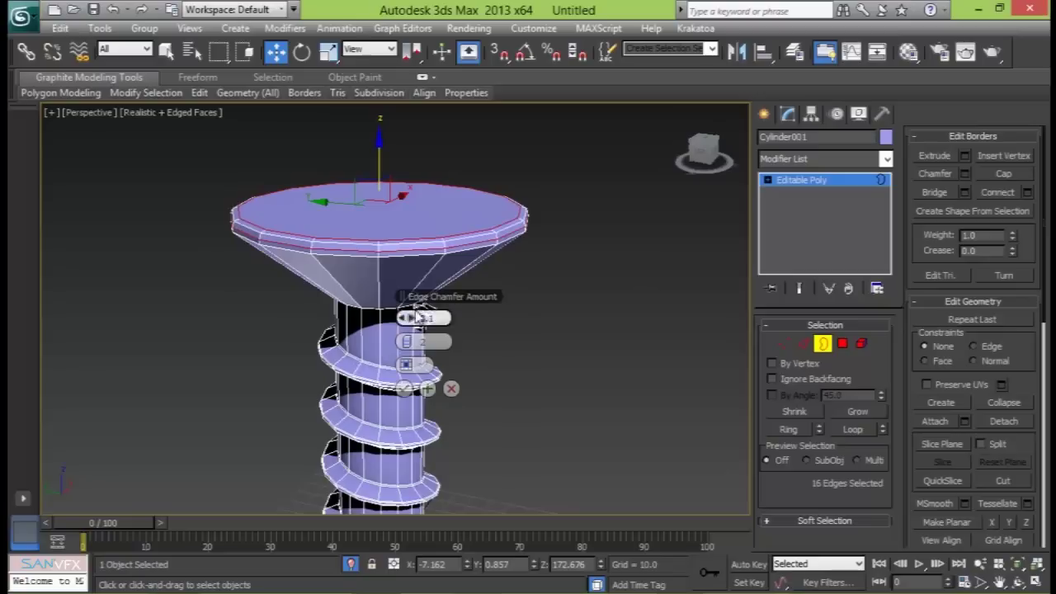
pyautogui.click(405, 388)
pyautogui.click(390, 262)
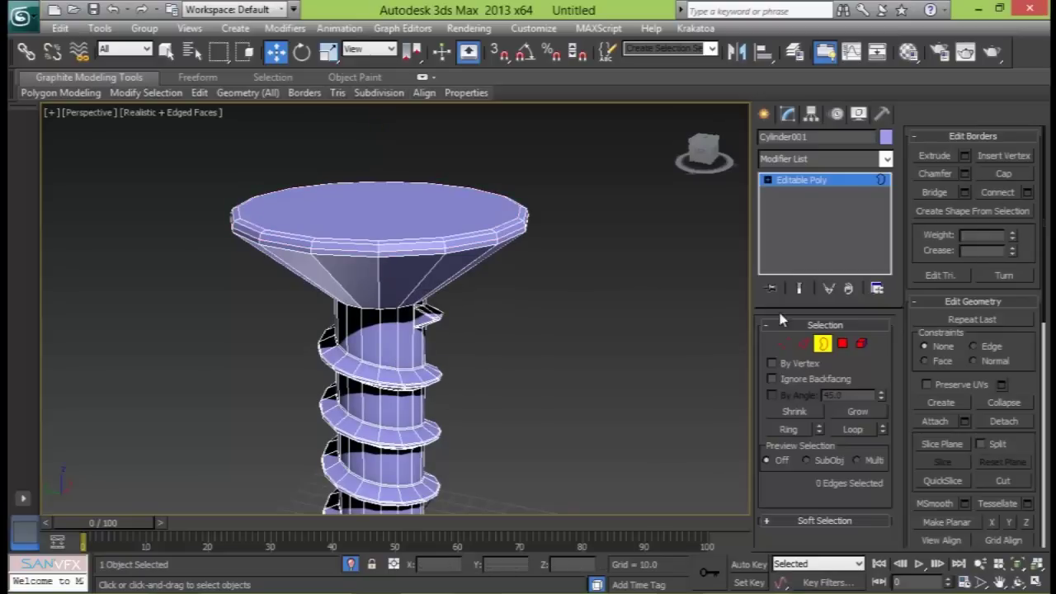
# - Select the edge loop where the rim meets the cone and chamfer it by about 0.809 with 1 segment
pyautogui.click(802, 344)
pyautogui.doubleClick(417, 246)
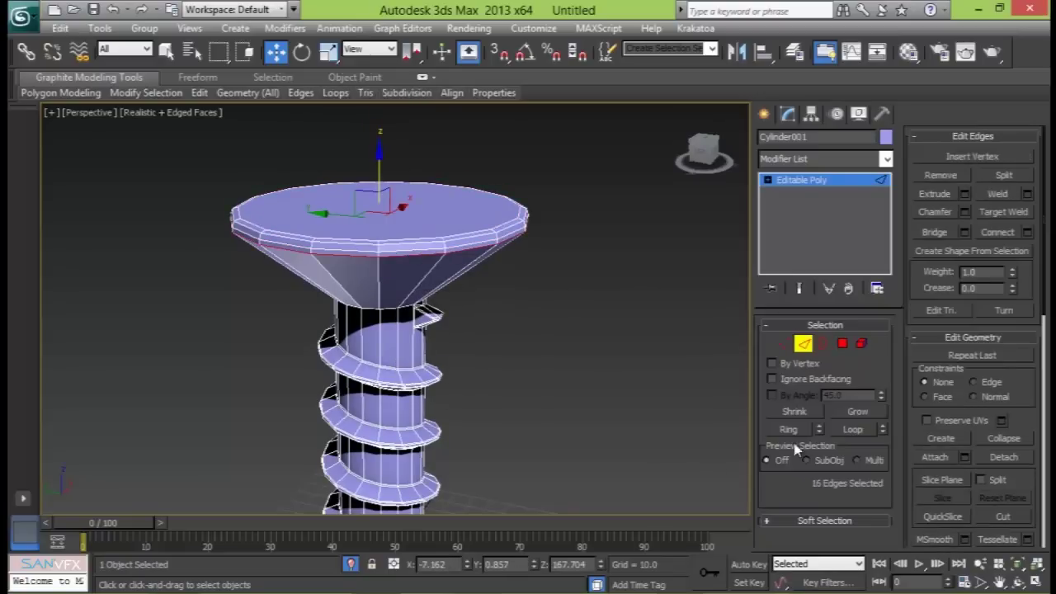
pyautogui.click(964, 212)
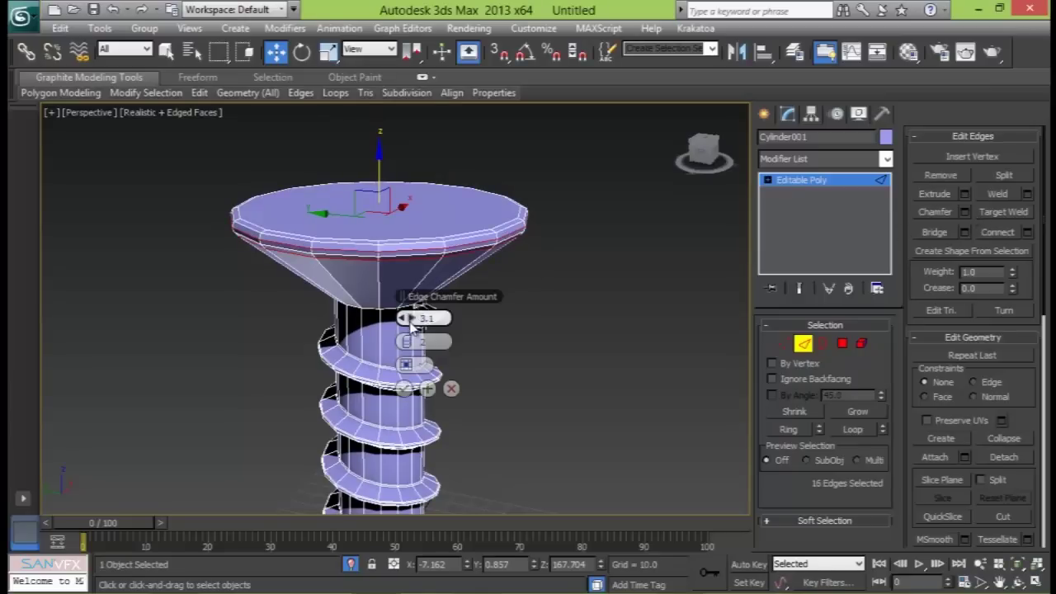
pyautogui.moveTo(409, 316); pyautogui.dragTo(404, 317)
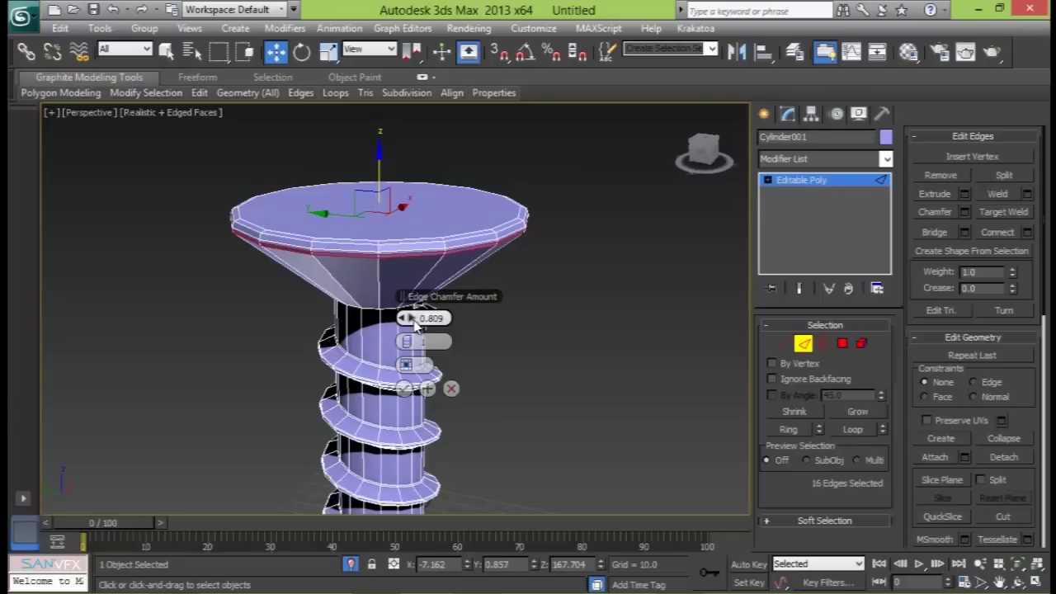
pyautogui.click(404, 388)
pyautogui.click(614, 333)
# - Leave sub-object editing and examine the head from above and the whole screw from the side
pyautogui.click(790, 348)
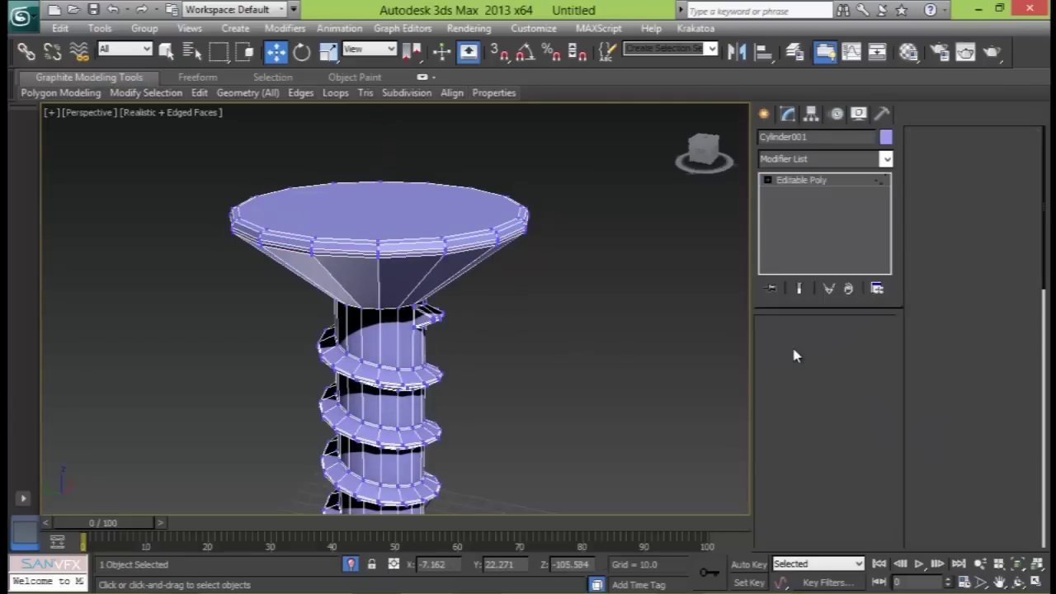
pyautogui.click(785, 347)
pyautogui.click(606, 334)
pyautogui.keyDown('alt'); pyautogui.moveTo(448, 322); pyautogui.dragTo(430, 260, button='middle'); pyautogui.keyUp('alt')
pyautogui.click(436, 241)
pyautogui.keyDown('alt'); pyautogui.moveTo(431, 260); pyautogui.dragTo(398, 241, button='middle'); pyautogui.keyUp('alt')
pyautogui.scroll(-3, 357, 243)
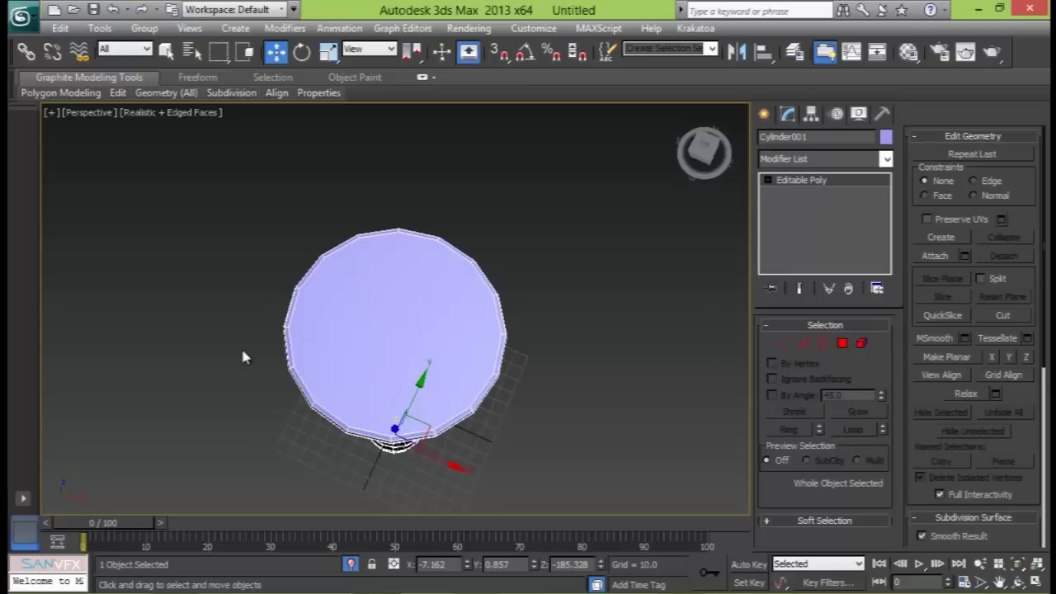
pyautogui.keyDown('alt'); pyautogui.moveTo(714, 354); pyautogui.dragTo(469, 207, button='middle'); pyautogui.keyUp('alt')
pyautogui.keyDown('alt'); pyautogui.moveTo(428, 371); pyautogui.dragTo(416, 288, button='middle'); pyautogui.keyUp('alt')
pyautogui.scroll(-2, 426, 310)
# - Unhide all objects in the scene and select the helix spline at the screw's tip
pyautogui.rightClick(468, 256)
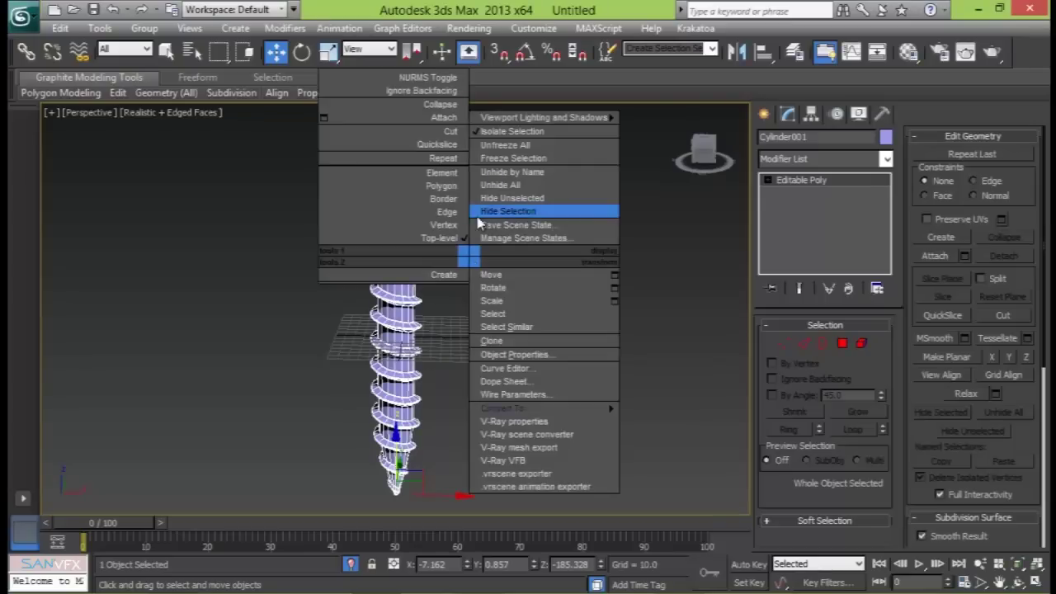
pyautogui.click(502, 186)
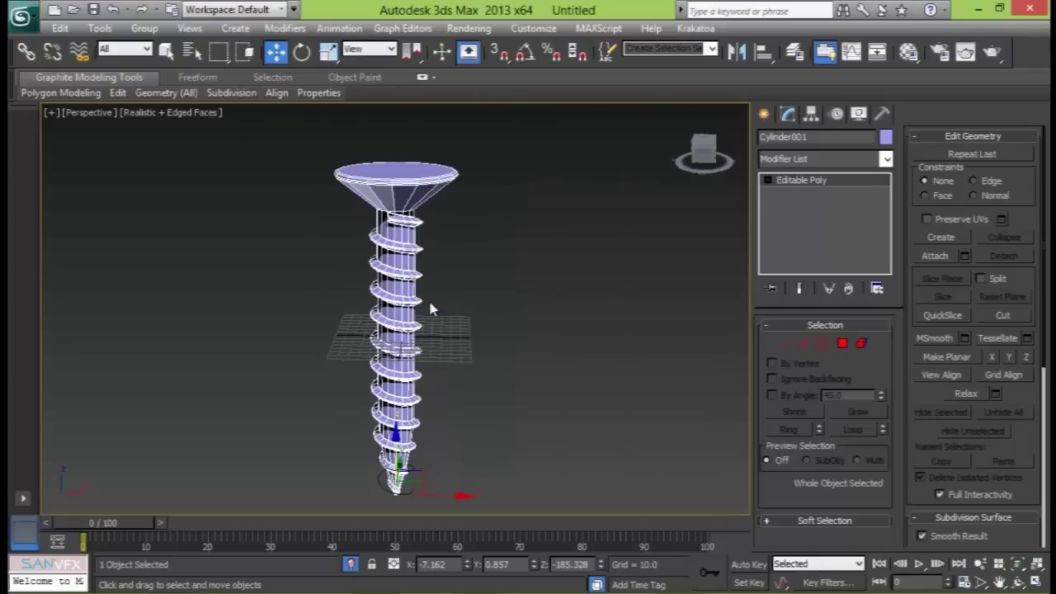
pyautogui.keyDown('alt'); pyautogui.moveTo(431, 298); pyautogui.dragTo(439, 306, button='middle'); pyautogui.keyUp('alt')
pyautogui.click(421, 412)
pyautogui.moveTo(421, 414)
pyautogui.keyDown('alt'); pyautogui.mouseDown(button='middle')
pyautogui.moveTo(495, 236)
pyautogui.moveTo(436, 306)
pyautogui.moveTo(498, 337)
pyautogui.moveTo(520, 323)
pyautogui.moveTo(456, 453)
pyautogui.moveTo(559, 283)
pyautogui.moveTo(578, 281)
pyautogui.mouseUp(button='middle'); pyautogui.keyUp('alt')
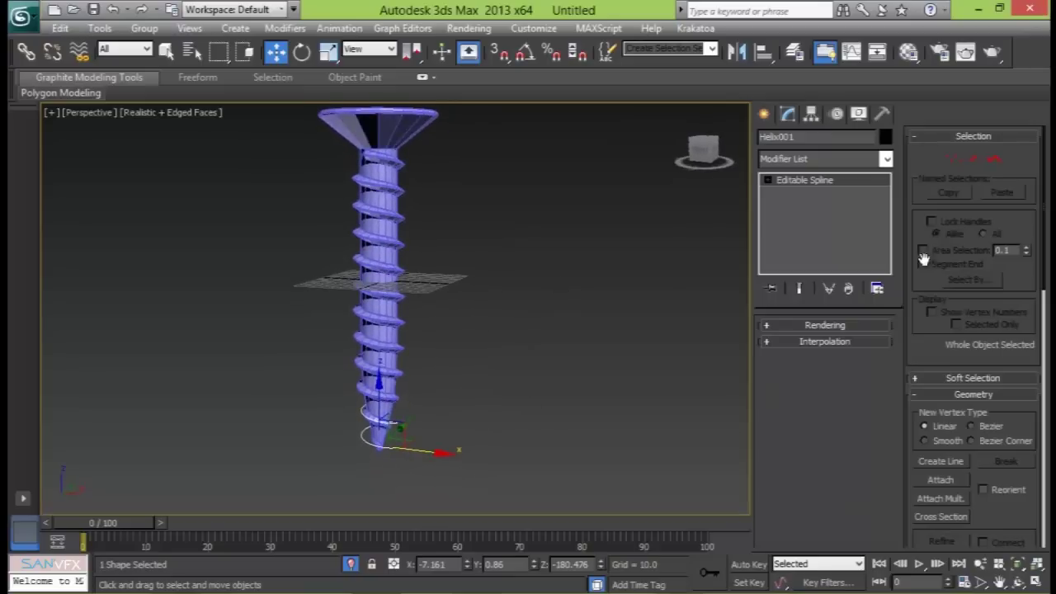
# - Enable the helix in the renderer and viewport and move it along X to stand beside the screw, at about X 185.8
pyautogui.click(825, 325)
pyautogui.click(769, 337)
pyautogui.click(770, 350)
pyautogui.keyDown('alt'); pyautogui.moveTo(566, 327); pyautogui.dragTo(423, 371, button='middle'); pyautogui.keyUp('alt')
pyautogui.moveTo(419, 429); pyautogui.dragTo(590, 441)
# - Set the helix's radial thickness to 4.95 and compare it with the screw's thread
pyautogui.scroll(4, 627, 215)
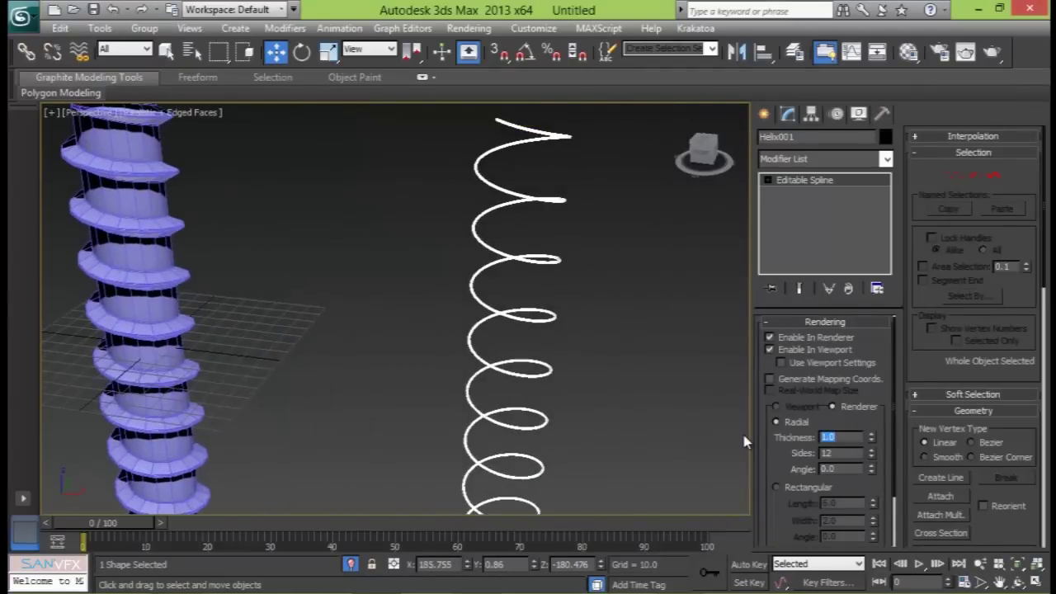
pyautogui.write('5')
pyautogui.press('Return')
pyautogui.keyDown('alt'); pyautogui.moveTo(711, 437); pyautogui.dragTo(477, 275, button='middle'); pyautogui.keyUp('alt')
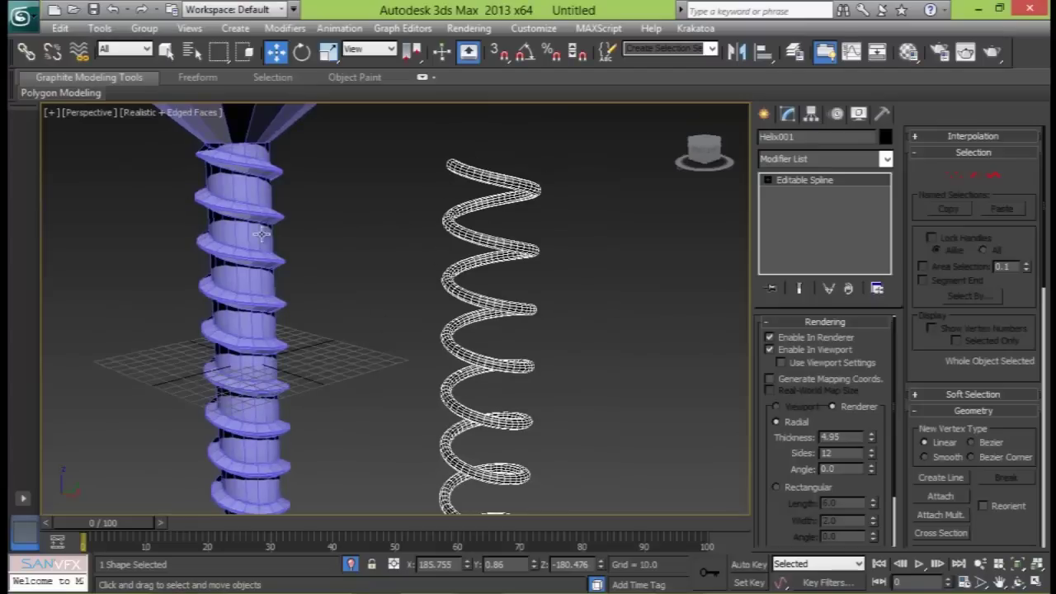
pyautogui.keyDown('alt'); pyautogui.moveTo(476, 274); pyautogui.dragTo(747, 285, button='middle'); pyautogui.keyUp('alt')
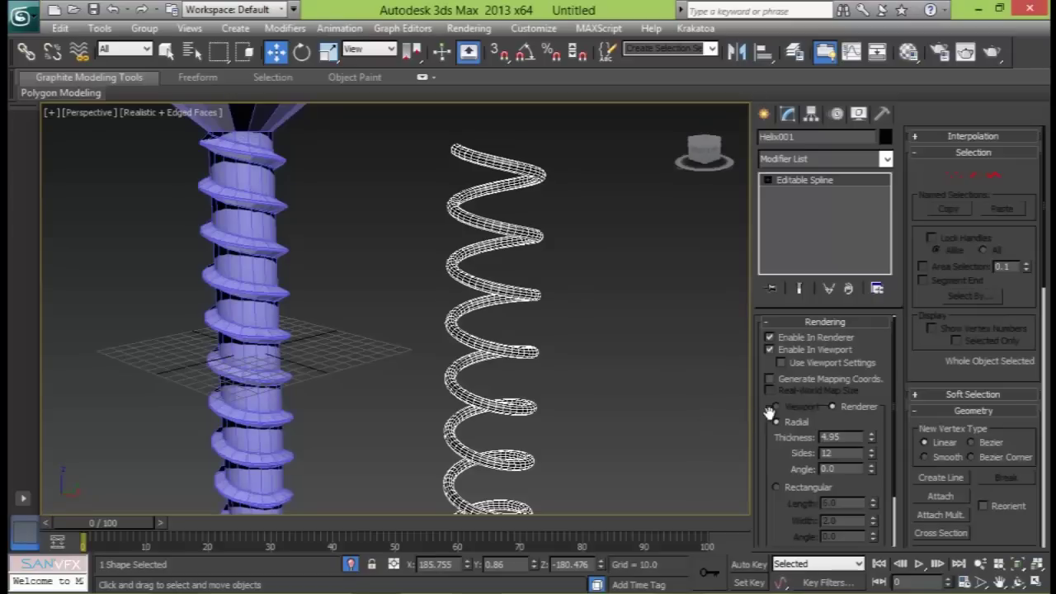
# - Set the helix's radial thickness to 7 and check the thicker coil
pyautogui.moveTo(775, 446); pyautogui.dragTo(790, 406)
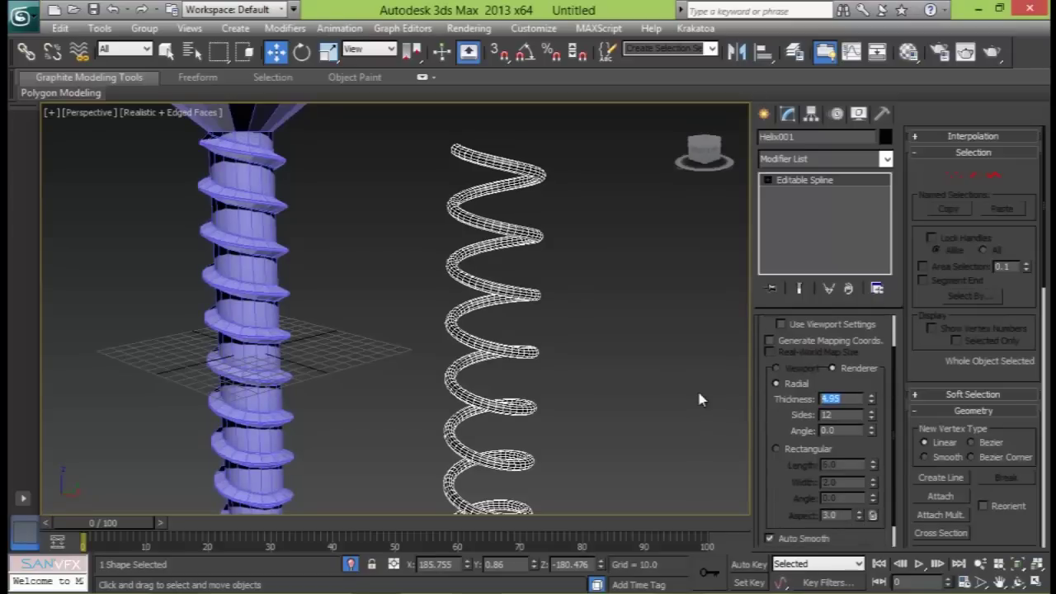
pyautogui.write('7')
pyautogui.press('Return')
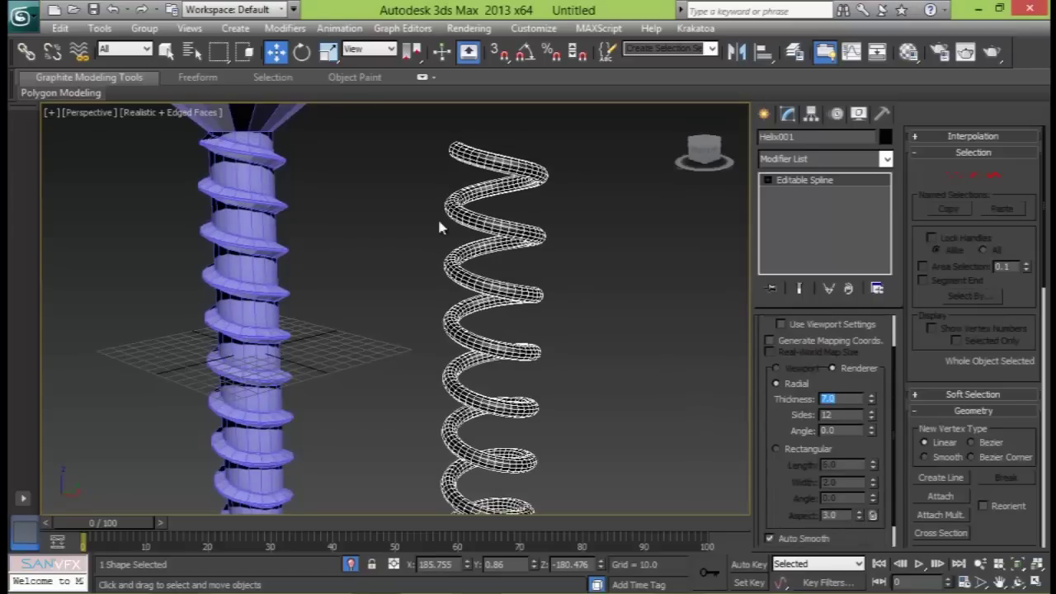
pyautogui.scroll(2, 513, 228)
pyautogui.scroll(-5, 512, 228)
pyautogui.keyDown('alt'); pyautogui.moveTo(483, 287); pyautogui.dragTo(505, 262, button='middle'); pyautogui.keyUp('alt')
# - Create a cylinder of about 16.6 radius and 61.5 height centred inside the helix, drawn in the top view
pyautogui.click(764, 115)
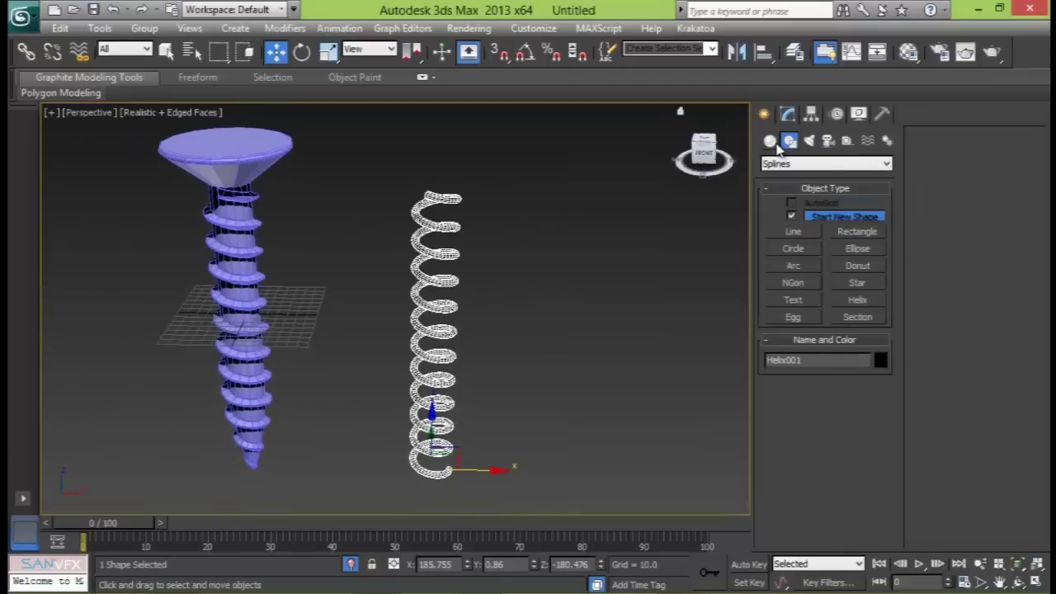
pyautogui.click(770, 141)
pyautogui.click(795, 253)
pyautogui.hotkey('alt', 'w')
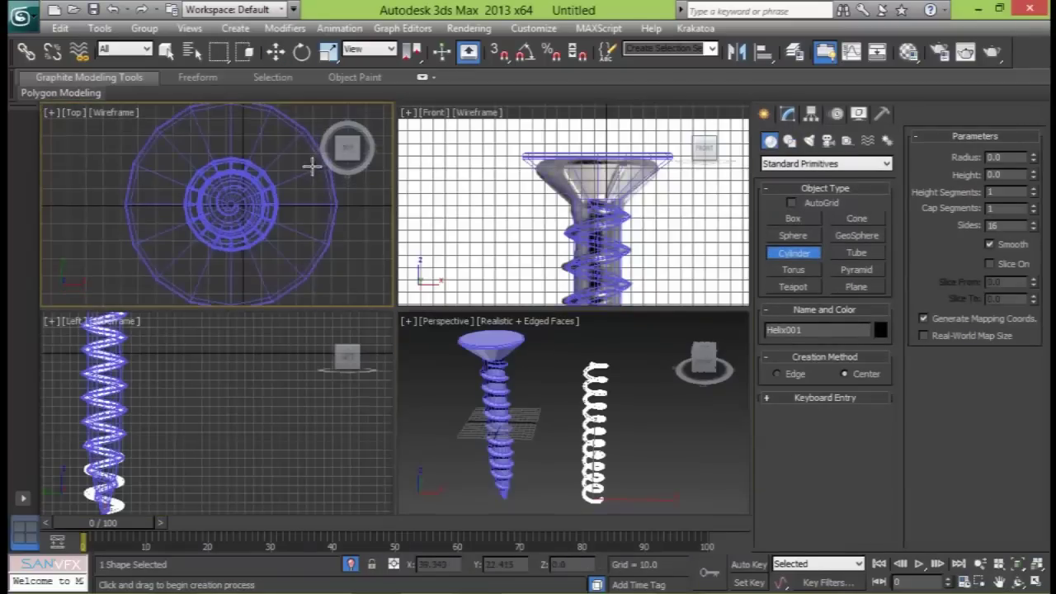
pyautogui.hotkey('alt', 'w')
pyautogui.moveTo(309, 212); pyautogui.dragTo(324, 231, button='middle')
pyautogui.scroll(-3, 324, 231)
pyautogui.scroll(6, 590, 281)
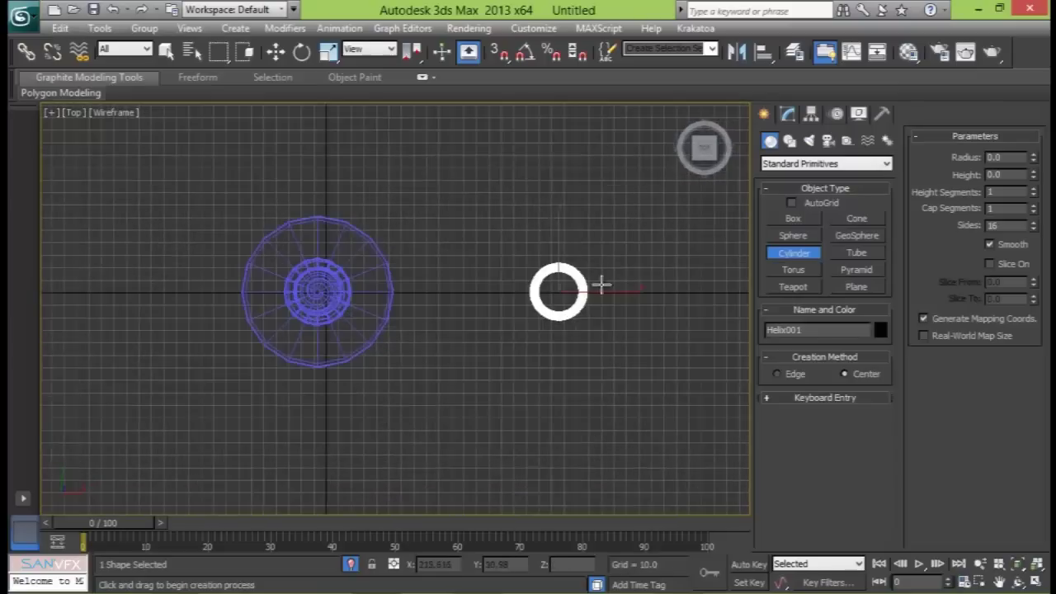
pyautogui.scroll(2, 318, 270)
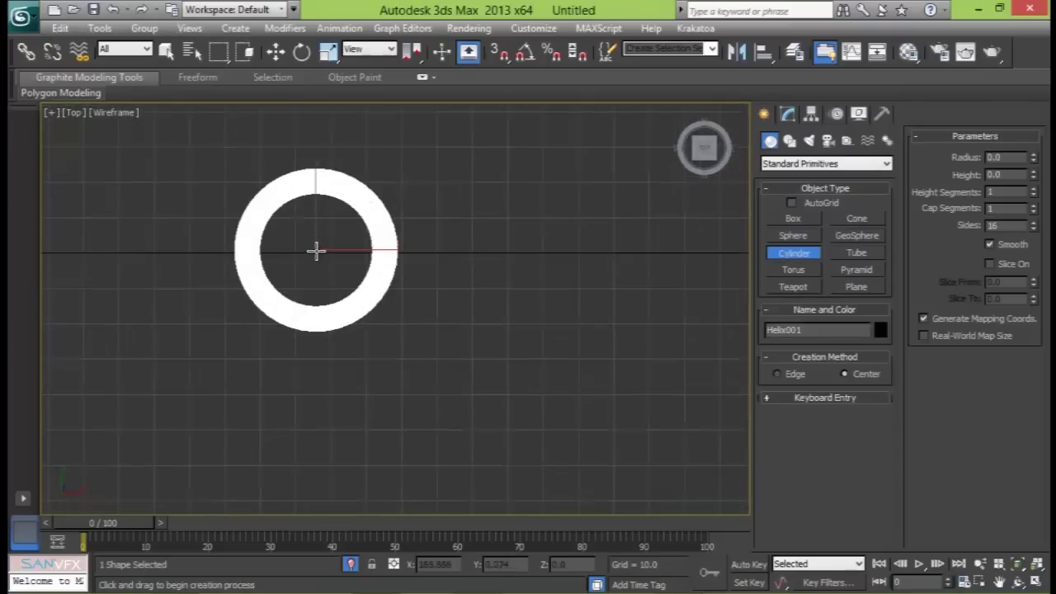
pyautogui.moveTo(314, 249); pyautogui.dragTo(351, 292)
pyautogui.click(344, 262)
# - Move the new cylinder down to the helix's base and align its position with the helix
pyautogui.press('w')
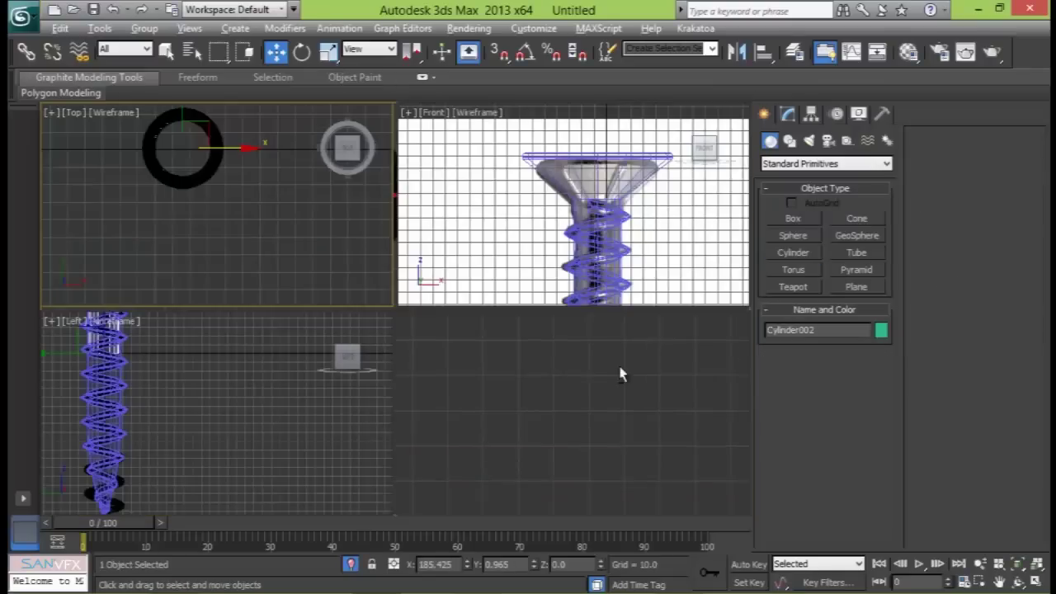
pyautogui.hotkey('alt', 'w')
pyautogui.hotkey('alt', 'w')
pyautogui.scroll(3, 500, 306)
pyautogui.moveTo(448, 247); pyautogui.dragTo(467, 392)
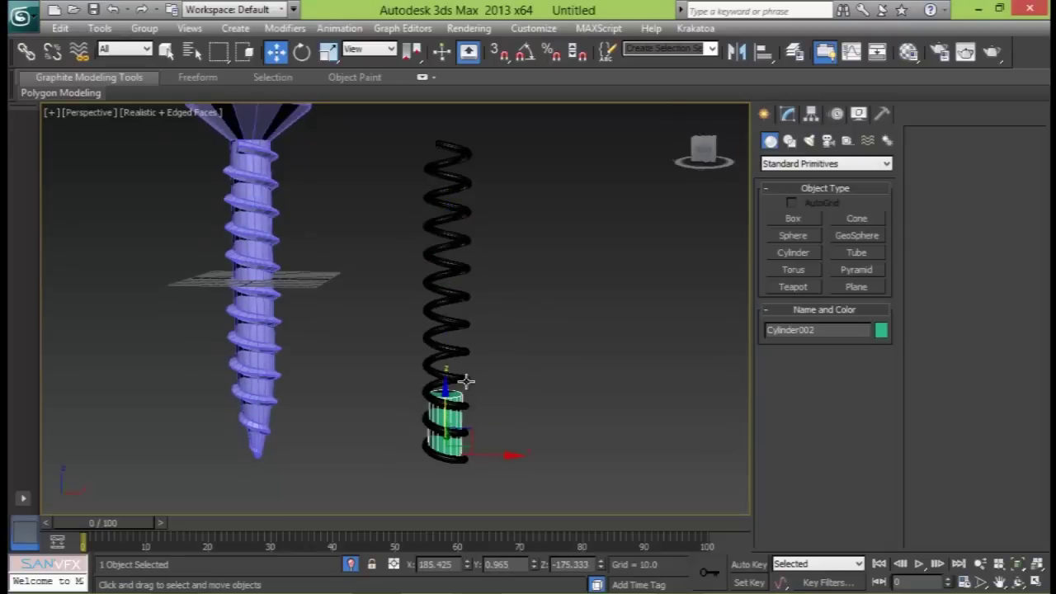
pyautogui.hotkey('alt', 'a')
pyautogui.press('w')
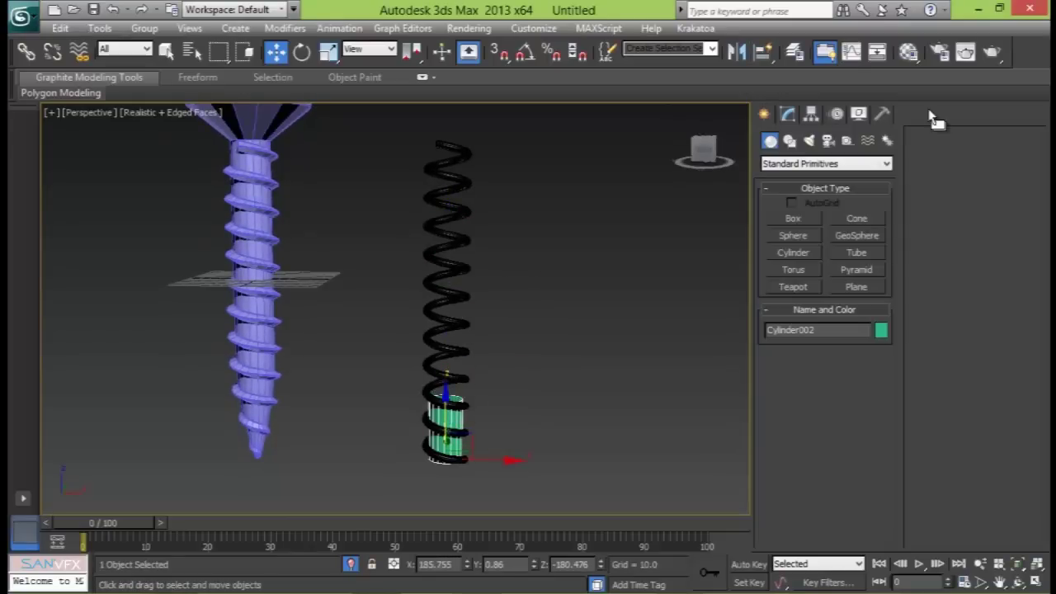
# - Increase the cylinder's height until it rises just above the helix's upper end, and select the helix
pyautogui.click(788, 115)
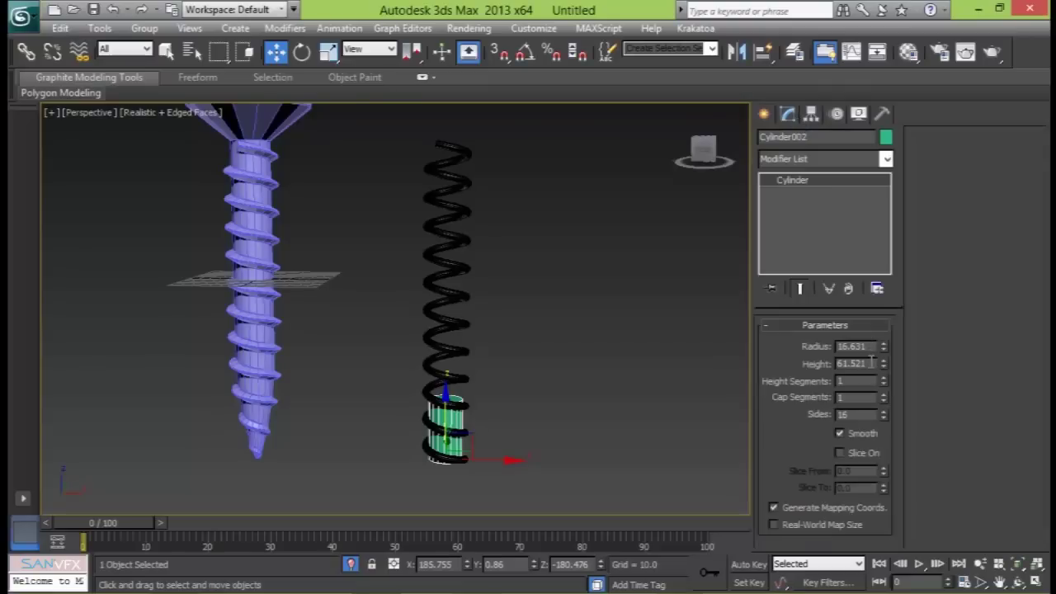
pyautogui.moveTo(882, 367); pyautogui.dragTo(883, 309)
pyautogui.keyDown('alt'); pyautogui.moveTo(382, 248); pyautogui.dragTo(437, 175, button='middle'); pyautogui.keyUp('alt')
pyautogui.click(540, 255)
pyautogui.click(446, 176)
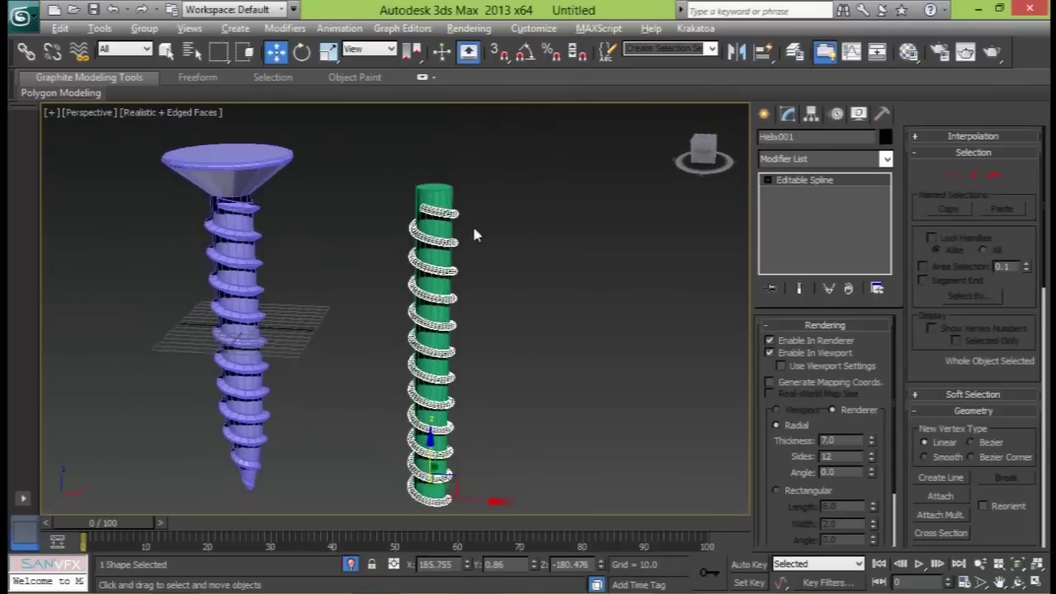
# - Examine the thread profile just below the modelled screw's head and compare it with the helix coil
pyautogui.scroll(3, 260, 198)
pyautogui.moveTo(256, 198); pyautogui.dragTo(484, 453, button='middle')
pyautogui.scroll(4, 339, 341)
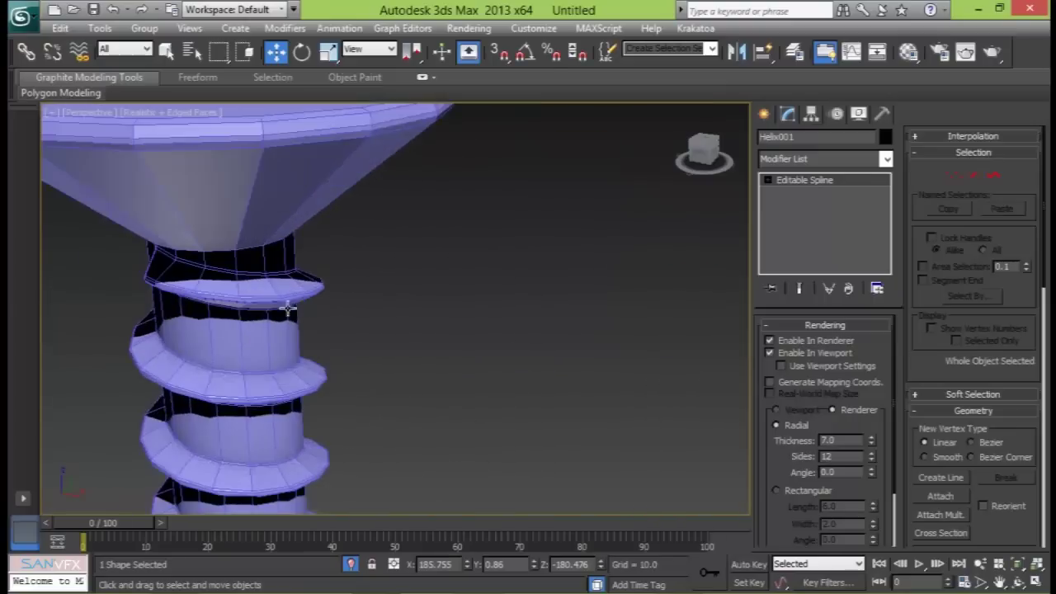
pyautogui.keyDown('alt'); pyautogui.moveTo(187, 292); pyautogui.dragTo(196, 380, button='middle'); pyautogui.keyUp('alt')
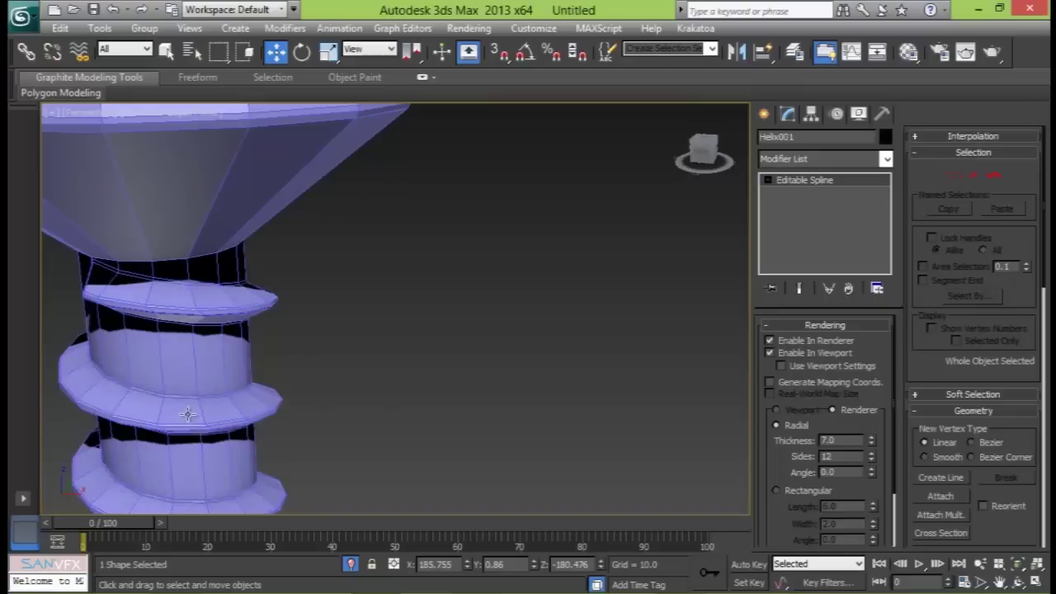
pyautogui.moveTo(359, 396); pyautogui.dragTo(205, 352, button='middle')
pyautogui.scroll(-4, 355, 353)
pyautogui.moveTo(579, 321); pyautogui.dragTo(488, 273, button='middle')
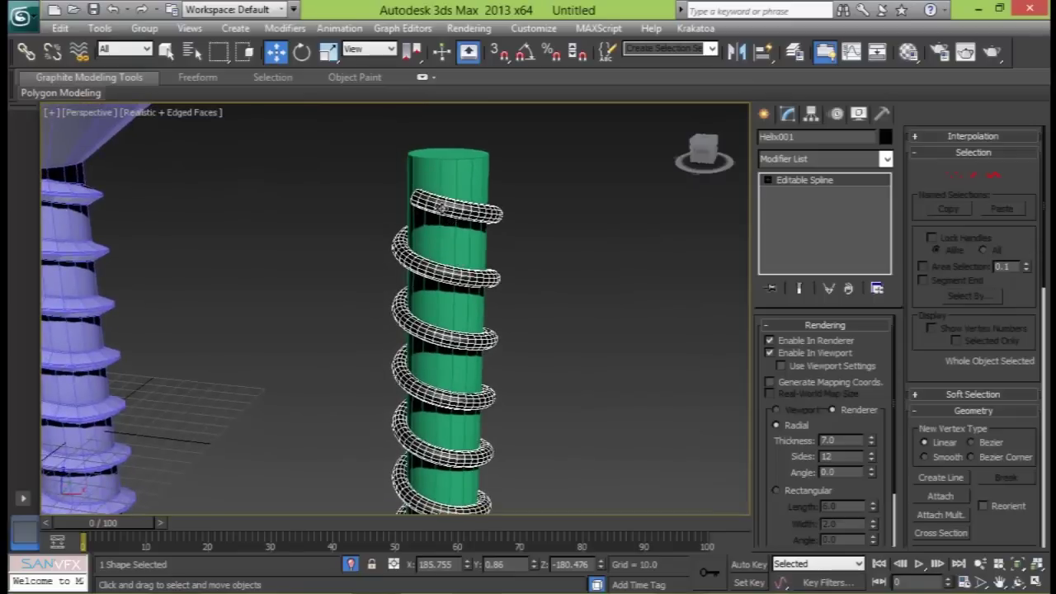
# - Switch the helix's rendered cross-section from radial to rectangular and compare its coil with the modelled screw's thread
pyautogui.moveTo(825, 424); pyautogui.dragTo(812, 297)
pyautogui.click(786, 427)
pyautogui.keyDown('alt'); pyautogui.moveTo(492, 356); pyautogui.dragTo(521, 254, button='middle'); pyautogui.keyUp('alt')
pyautogui.scroll(-3, 521, 254)
pyautogui.keyDown('alt'); pyautogui.moveTo(490, 297); pyautogui.dragTo(448, 299, button='middle'); pyautogui.keyUp('alt')
pyautogui.scroll(5, 448, 298)
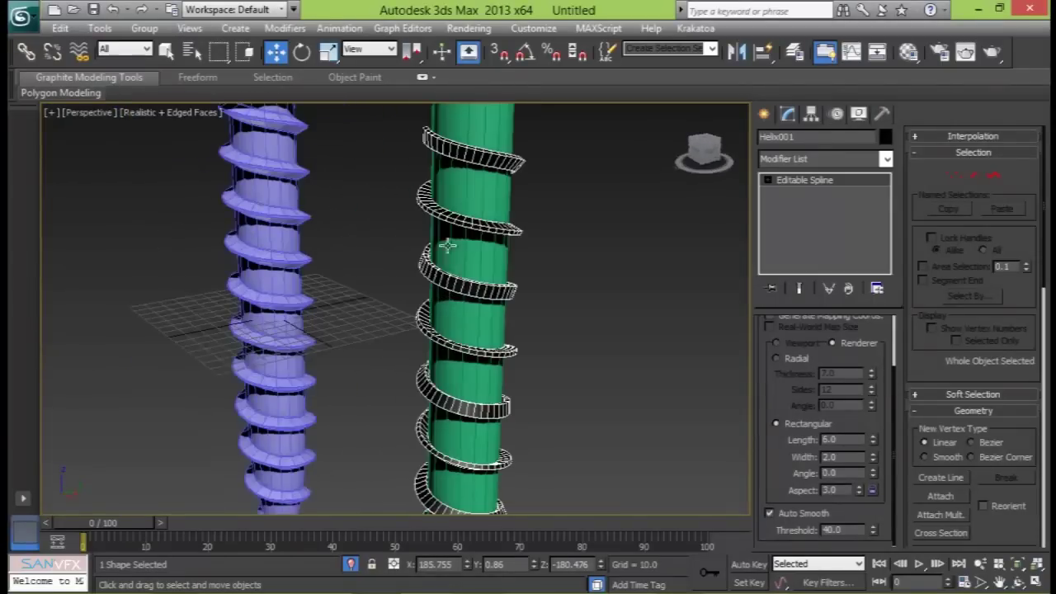
pyautogui.scroll(-3, 496, 229)
pyautogui.scroll(-3, 547, 316)
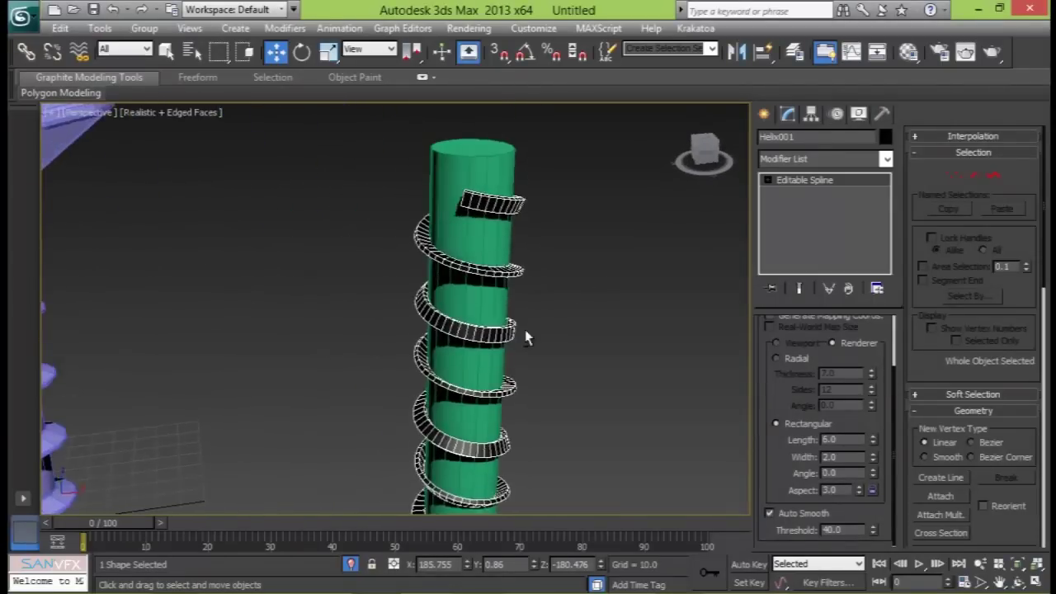
pyautogui.scroll(-5, 606, 288)
pyautogui.keyDown('alt'); pyautogui.moveTo(439, 330); pyautogui.dragTo(369, 306, button='middle'); pyautogui.keyUp('alt')
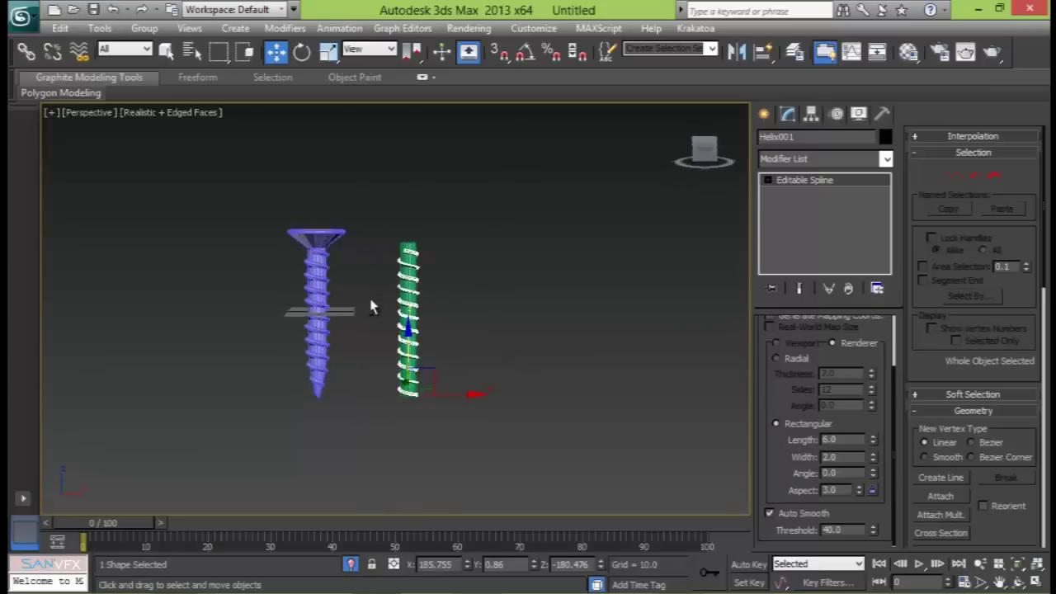
# - Delete the demonstration helix together with its cylinder, and select the modelled screw
pyautogui.moveTo(397, 404); pyautogui.dragTo(387, 449)
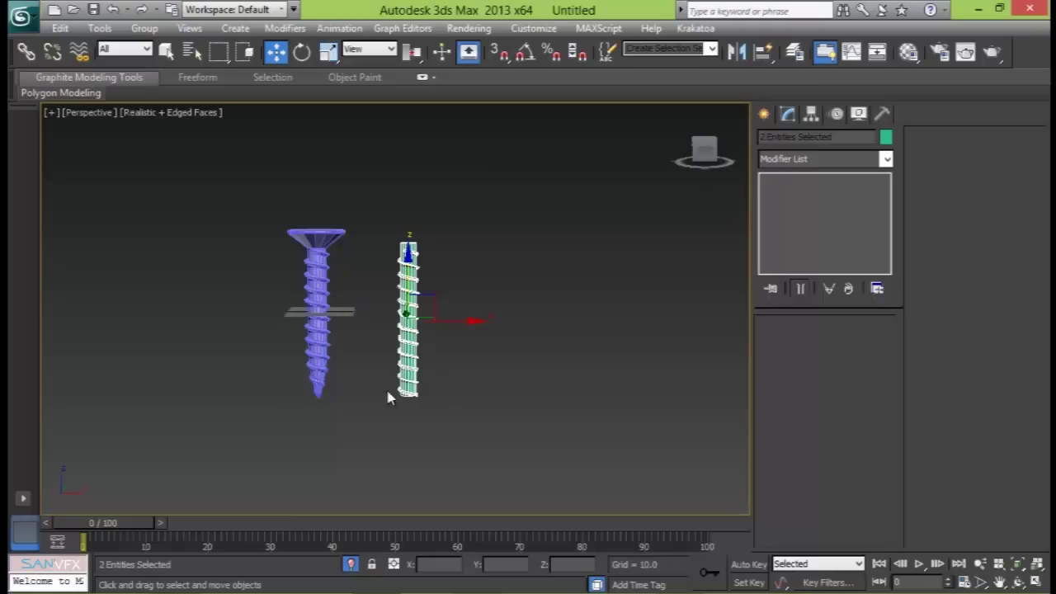
pyautogui.press('Delete')
pyautogui.click(330, 297)
# - Show the selected screw in a maximized top view, framed on the flat face of its head
pyautogui.keyDown('alt'); pyautogui.moveTo(365, 302); pyautogui.dragTo(422, 371, button='middle'); pyautogui.keyUp('alt')
pyautogui.scroll(3, 422, 371)
pyautogui.moveTo(191, 383); pyautogui.dragTo(256, 247, button='middle')
pyautogui.scroll(3, 342, 228)
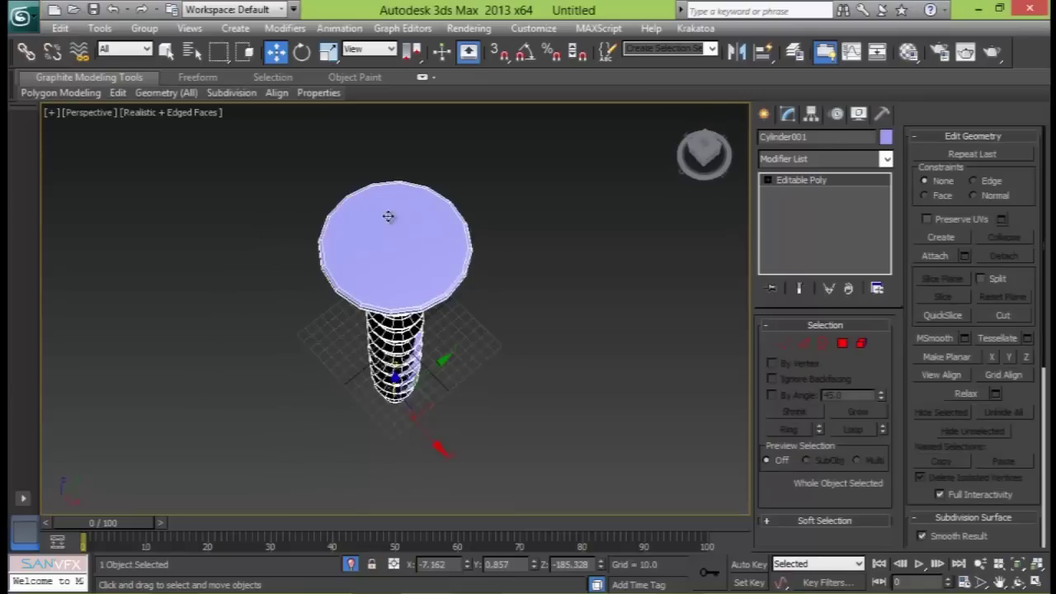
pyautogui.moveTo(390, 203); pyautogui.dragTo(382, 274, button='middle')
pyautogui.scroll(3, 385, 274)
pyautogui.scroll(-2, 366, 273)
pyautogui.hotkey('alt', 'w')
pyautogui.rightClick(227, 208)
pyautogui.hotkey('alt', 'w')
pyautogui.press('z')
pyautogui.scroll(5, 383, 289)
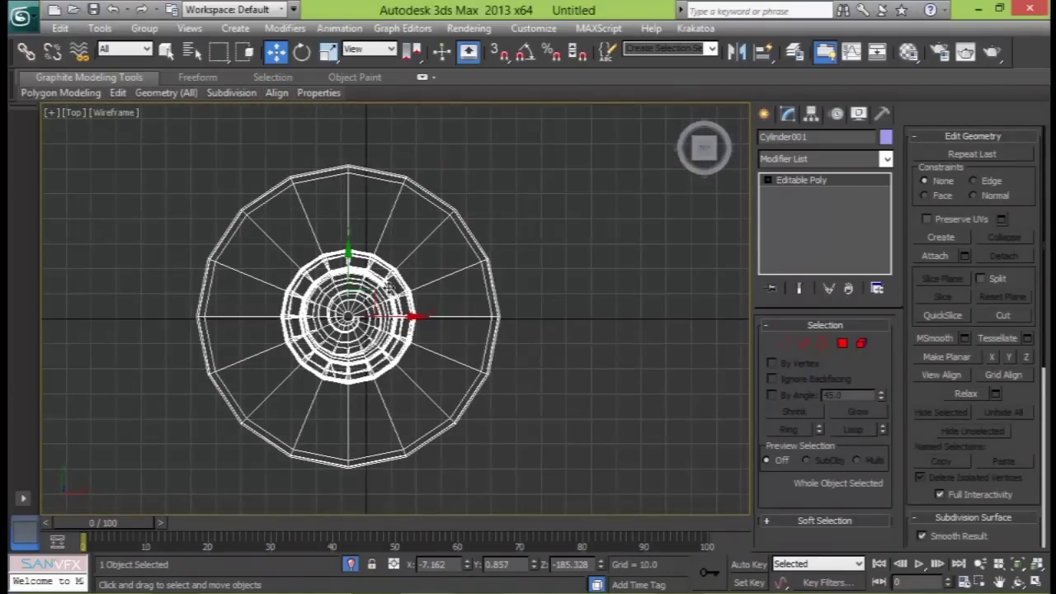
# - Set the top view's display to Shaded with Edged Faces
pyautogui.press('F3')
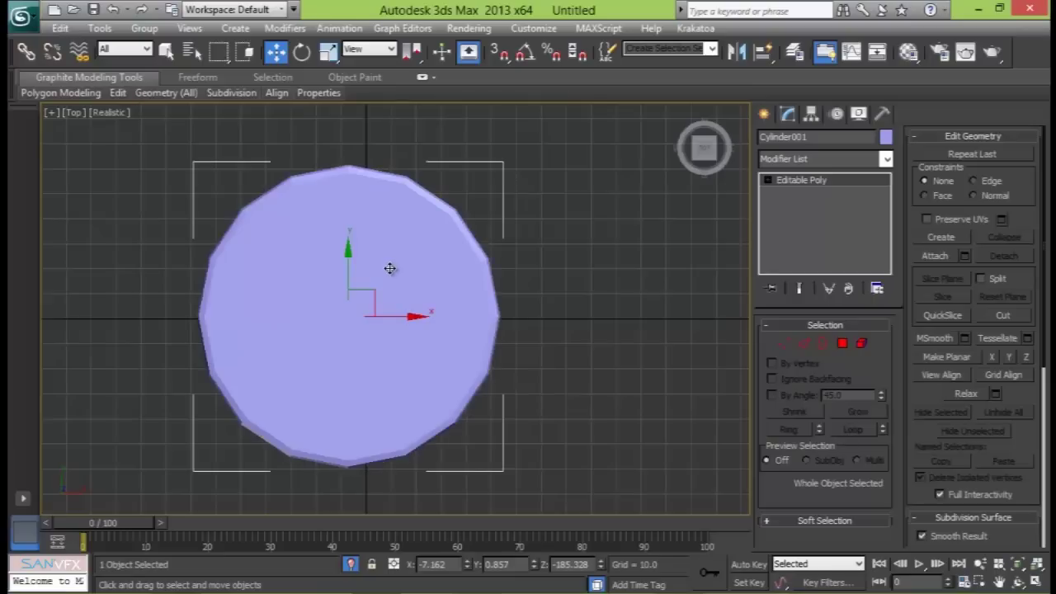
pyautogui.click(109, 112)
pyautogui.click(151, 146)
pyautogui.press('F4')
pyautogui.moveTo(451, 289); pyautogui.dragTo(547, 262, button='middle')
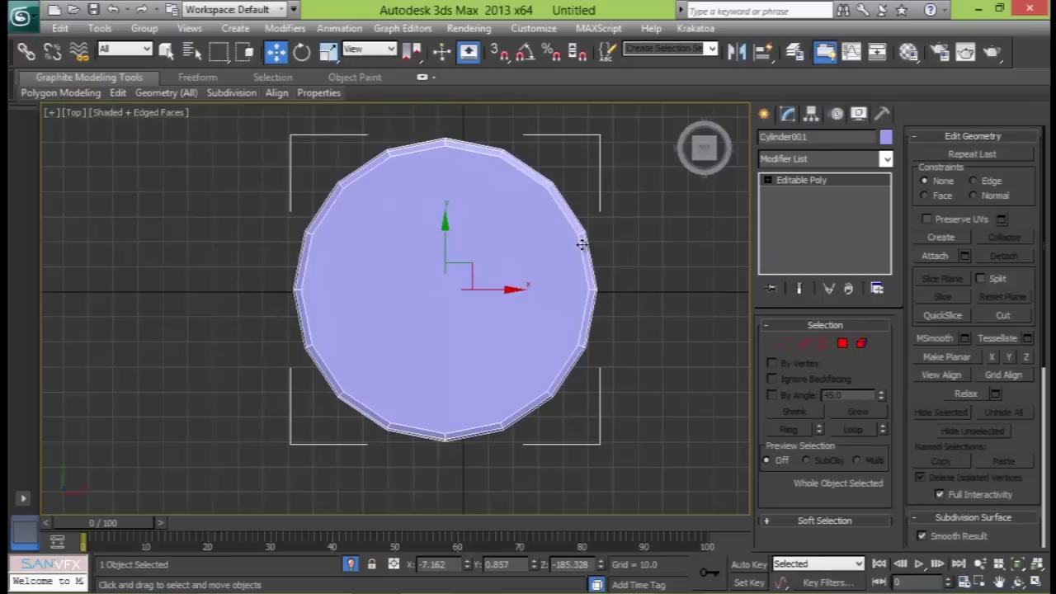
# - Inset the head's flat top polygon once for a narrow rim and twice more by 15.368
pyautogui.click(842, 344)
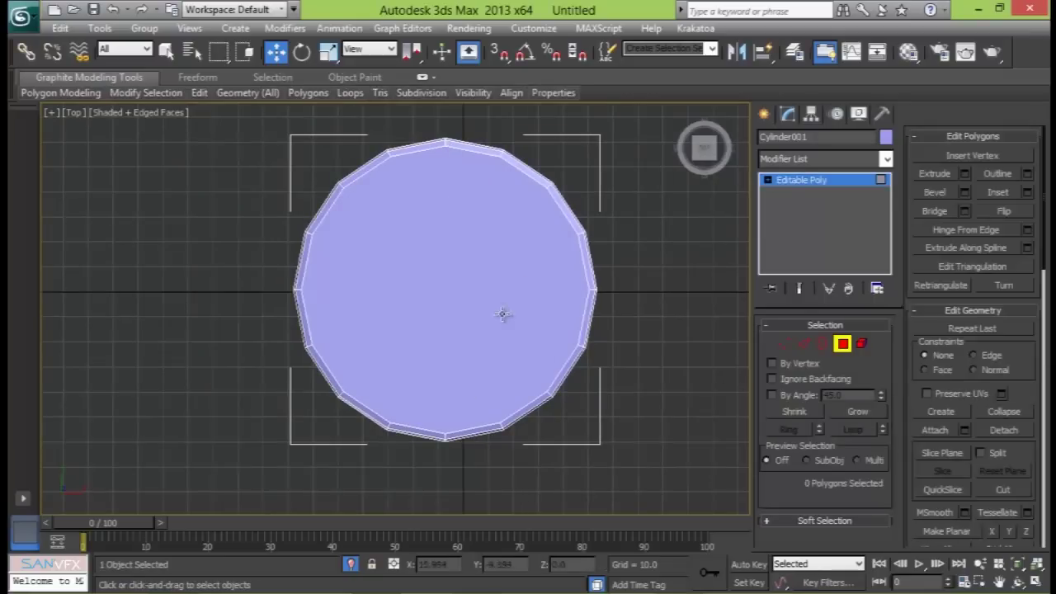
pyautogui.click(506, 322)
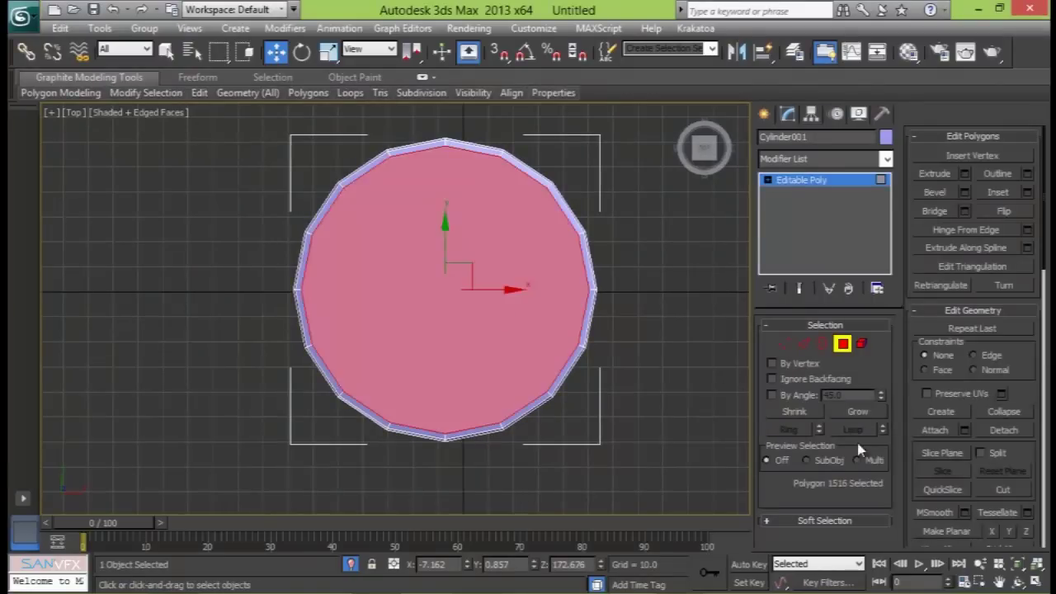
pyautogui.click(1027, 192)
pyautogui.moveTo(405, 342); pyautogui.dragTo(441, 346)
pyautogui.click(427, 366)
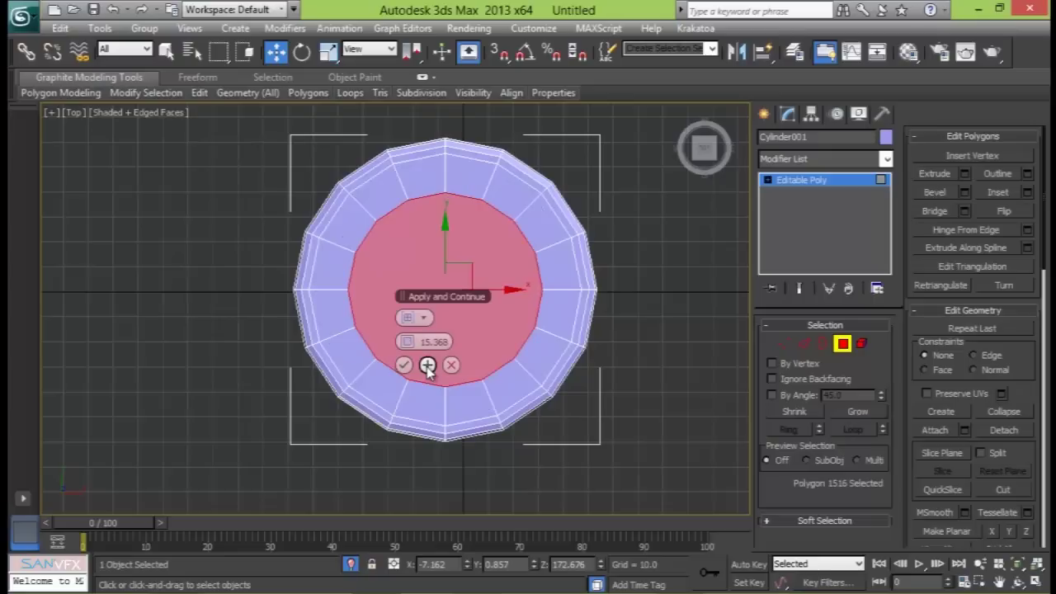
pyautogui.click(427, 365)
pyautogui.click(403, 365)
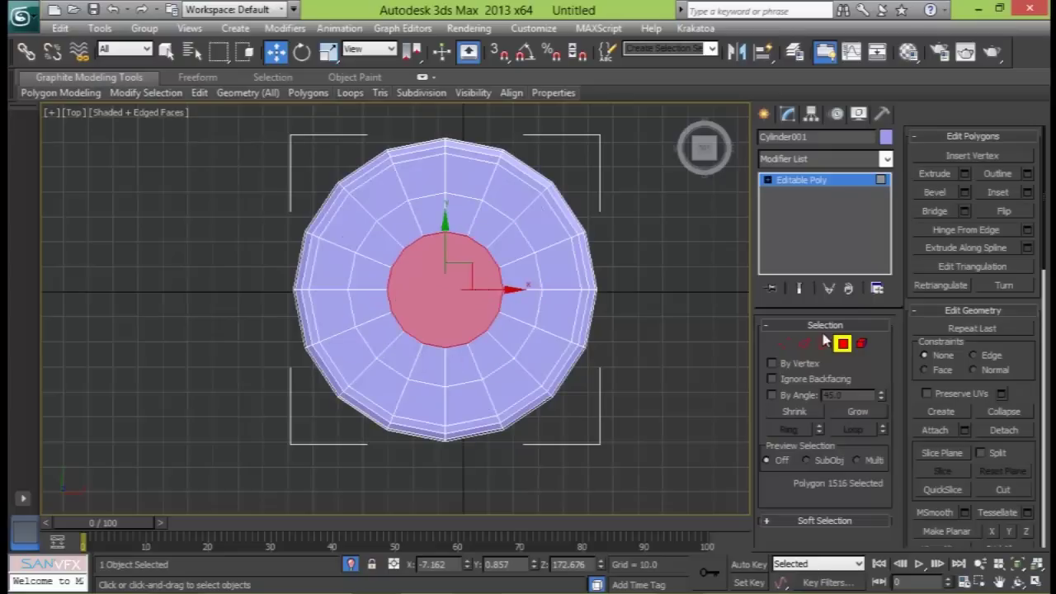
# - Scale the four vertices flanking the vertical centre line on the middle inset ring to 60% along X
pyautogui.click(784, 343)
pyautogui.scroll(3, 514, 304)
pyautogui.moveTo(513, 297); pyautogui.dragTo(487, 286, button='middle')
pyautogui.click(386, 371)
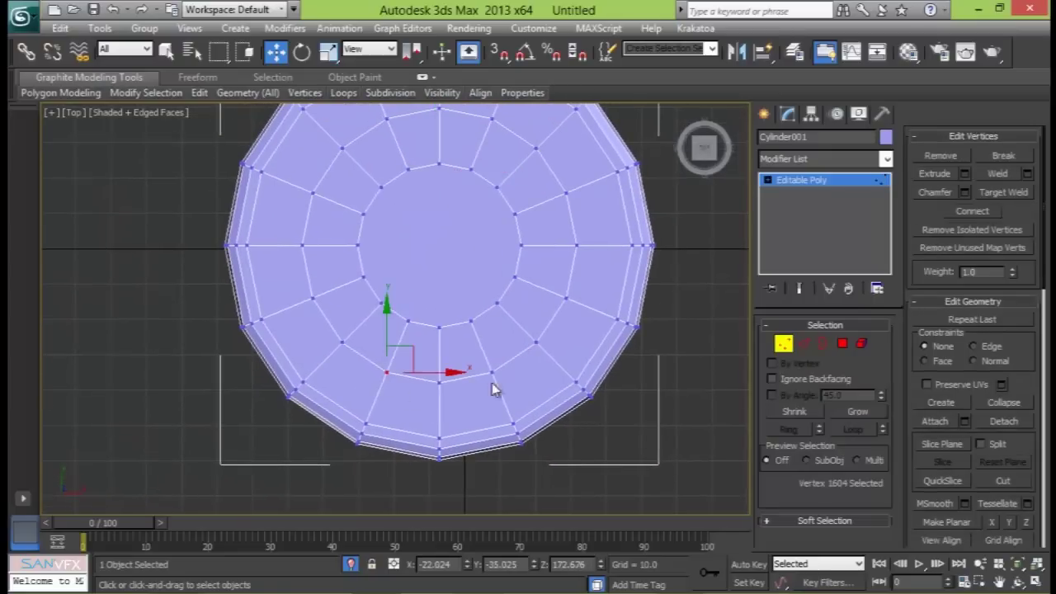
pyautogui.keyDown('ctrl'); pyautogui.click(492, 372); pyautogui.keyUp('ctrl')
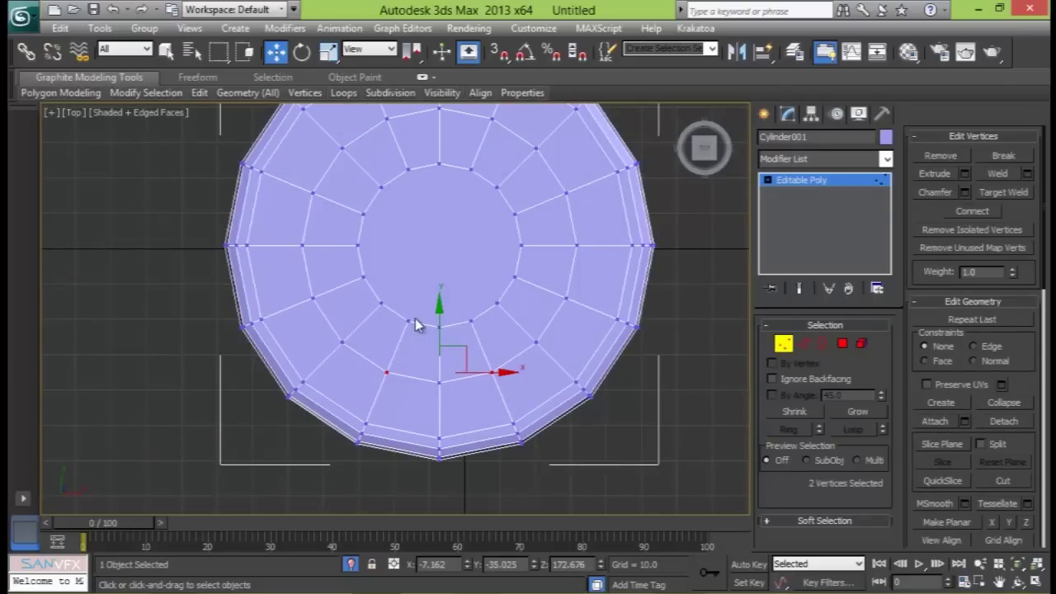
pyautogui.moveTo(410, 146); pyautogui.dragTo(412, 176, button='middle')
pyautogui.keyDown('ctrl'); pyautogui.click(390, 149); pyautogui.keyUp('ctrl')
pyautogui.keyDown('ctrl'); pyautogui.click(494, 148); pyautogui.keyUp('ctrl')
pyautogui.press('r')
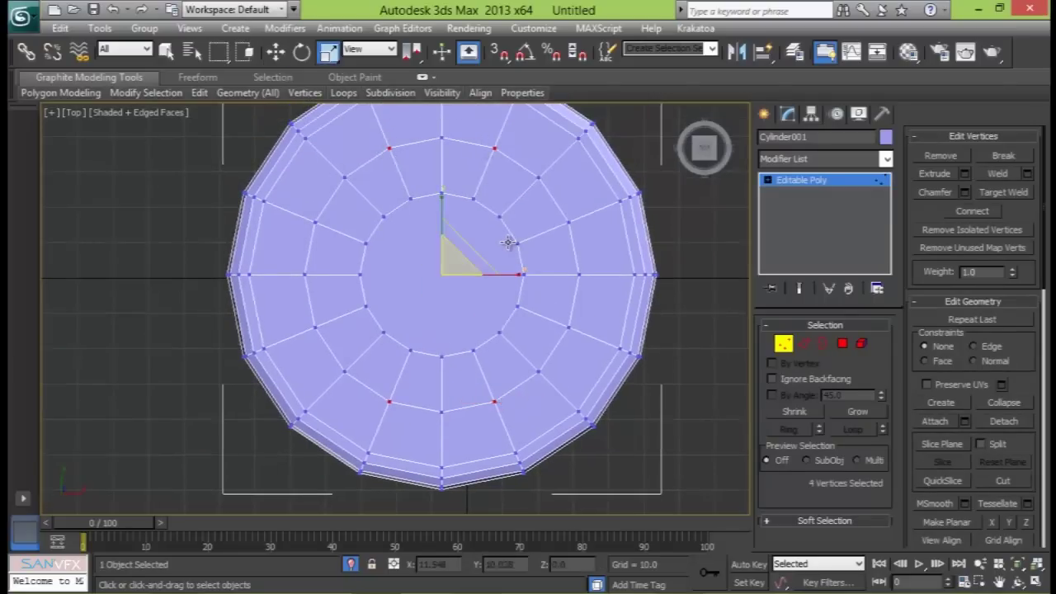
pyautogui.moveTo(514, 275); pyautogui.dragTo(476, 276)
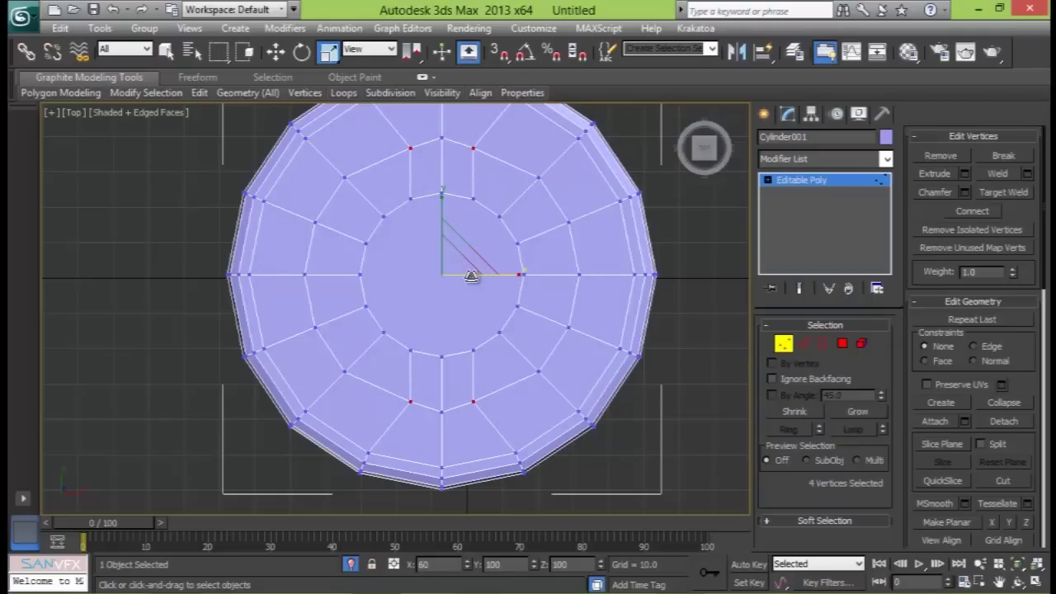
# - Scale the four matching vertices on the outer inset ring inward along X, in line with the slot's inner vertices
pyautogui.moveTo(515, 327); pyautogui.dragTo(523, 256, button='middle')
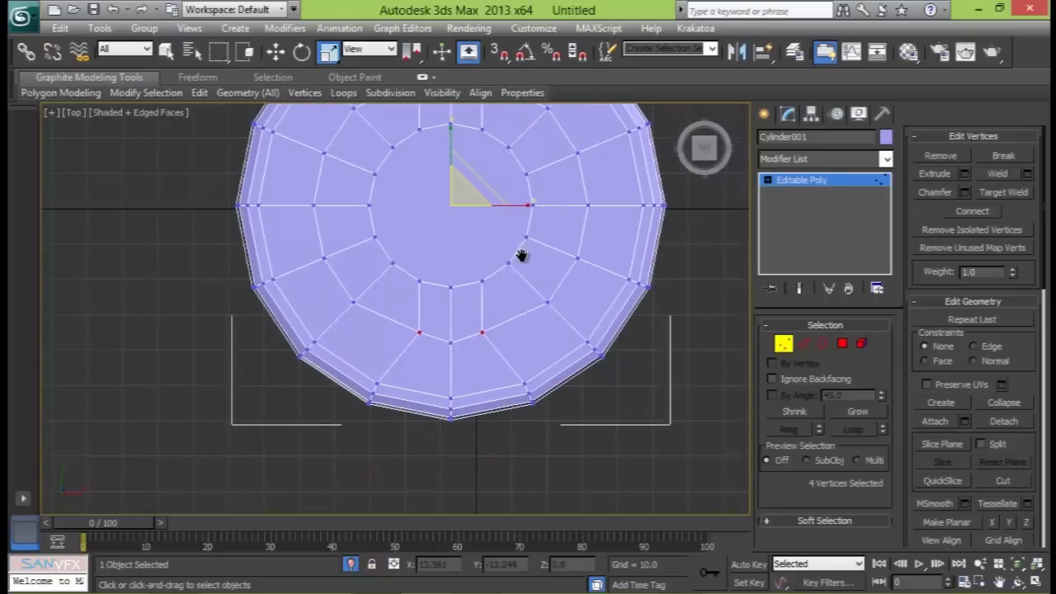
pyautogui.click(377, 384)
pyautogui.keyDown('ctrl'); pyautogui.click(531, 383); pyautogui.keyUp('ctrl')
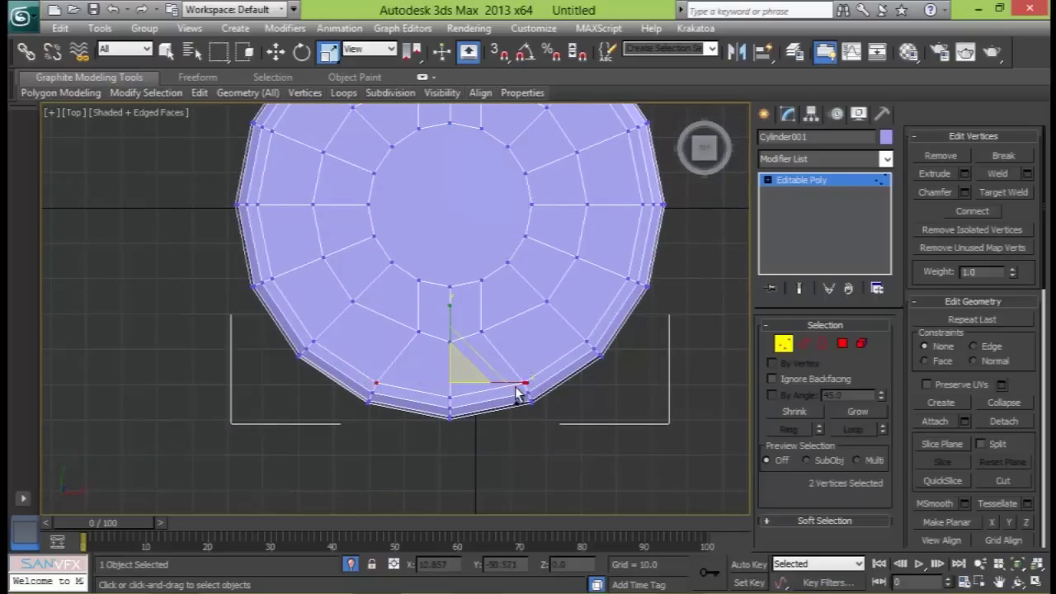
pyautogui.moveTo(477, 158); pyautogui.dragTo(483, 294, button='middle')
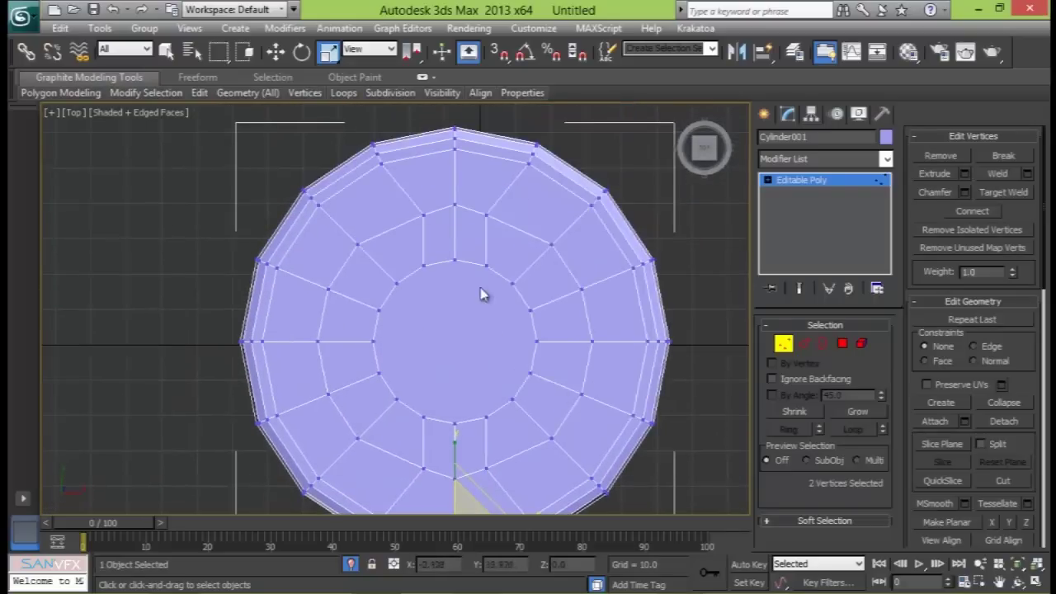
pyautogui.keyDown('ctrl'); pyautogui.click(379, 164); pyautogui.keyUp('ctrl')
pyautogui.keyDown('ctrl'); pyautogui.click(535, 170); pyautogui.keyUp('ctrl')
pyautogui.moveTo(518, 342); pyautogui.dragTo(451, 343)
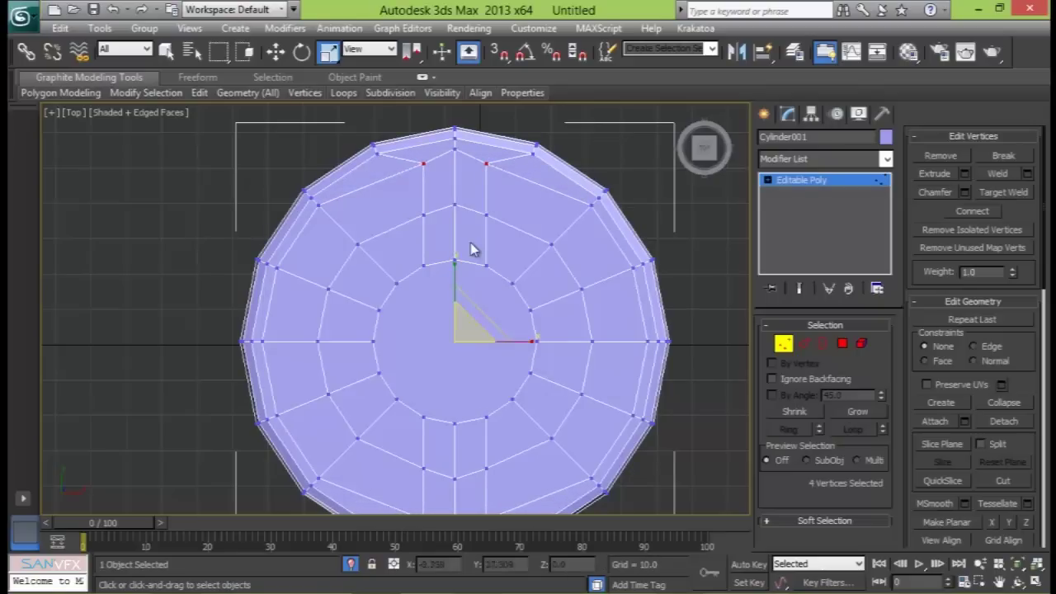
# - Scale the four outer-ring slot vertices to 108% along Y to level them with the middle rim vertices
pyautogui.press('w')
pyautogui.press('r')
pyautogui.moveTo(456, 272); pyautogui.dragTo(455, 267)
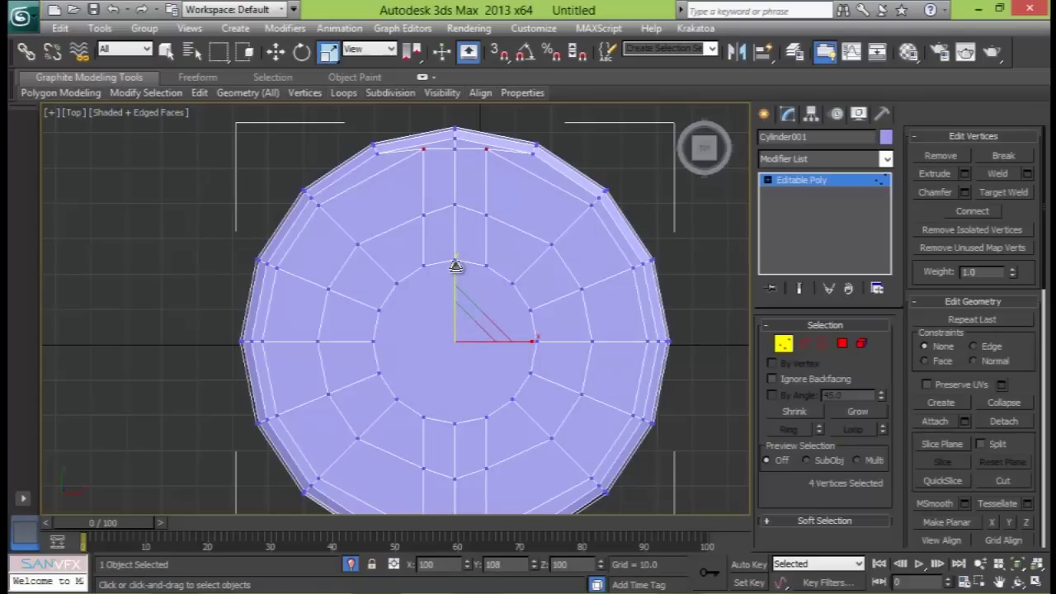
pyautogui.moveTo(490, 235); pyautogui.dragTo(542, 248, button='middle')
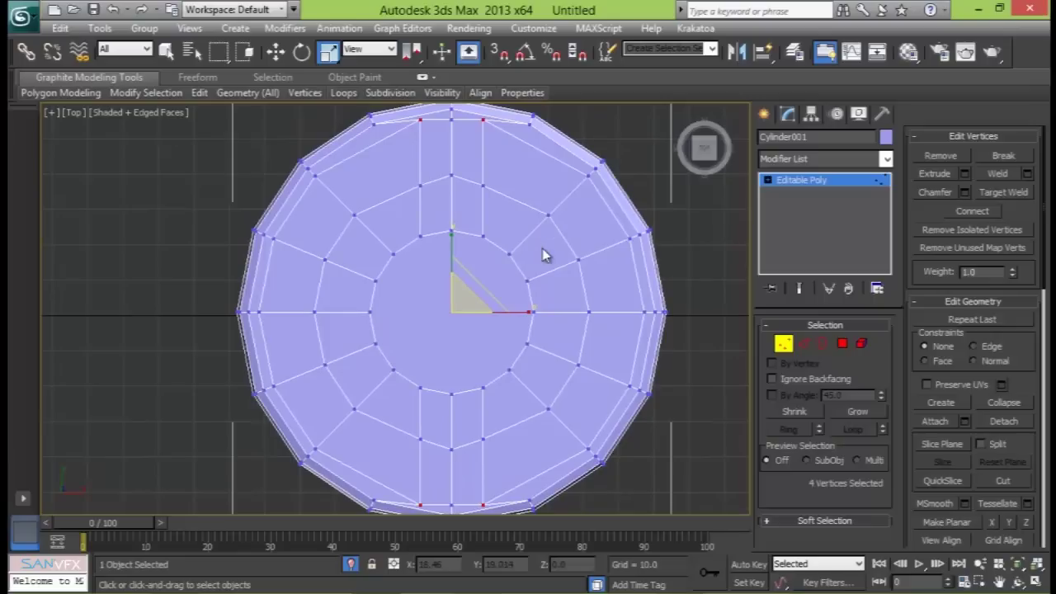
# - Select the two polygons forming the left half of the slot strip above the head's central polygon
pyautogui.click(841, 343)
pyautogui.click(518, 267)
pyautogui.click(438, 161)
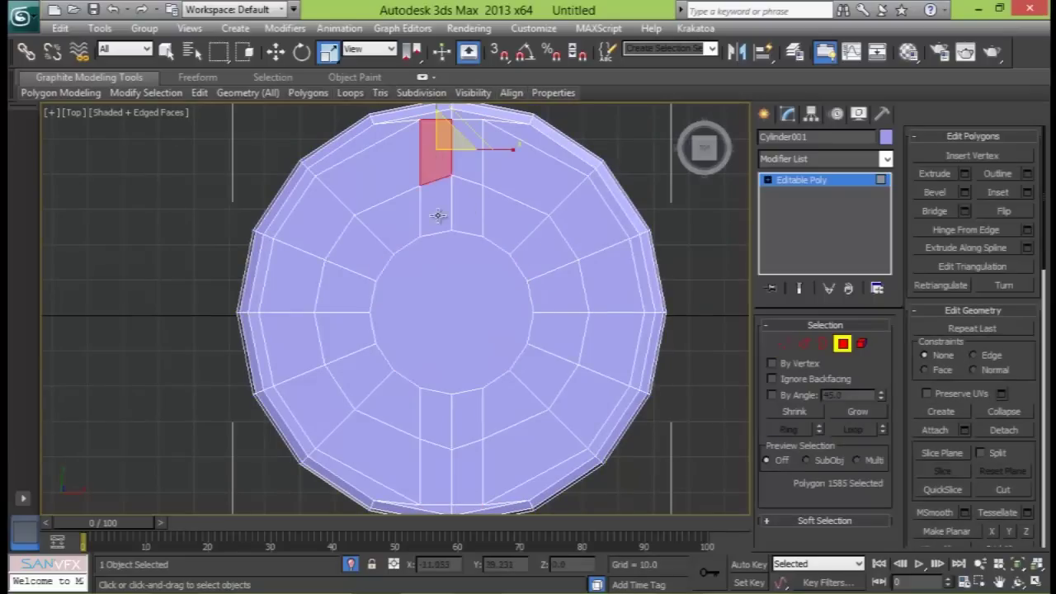
pyautogui.keyDown('ctrl'); pyautogui.click(438, 215); pyautogui.keyUp('ctrl')
# - Connect the four slot-corner vertices on the innermost ring across the central polygon
pyautogui.click(783, 343)
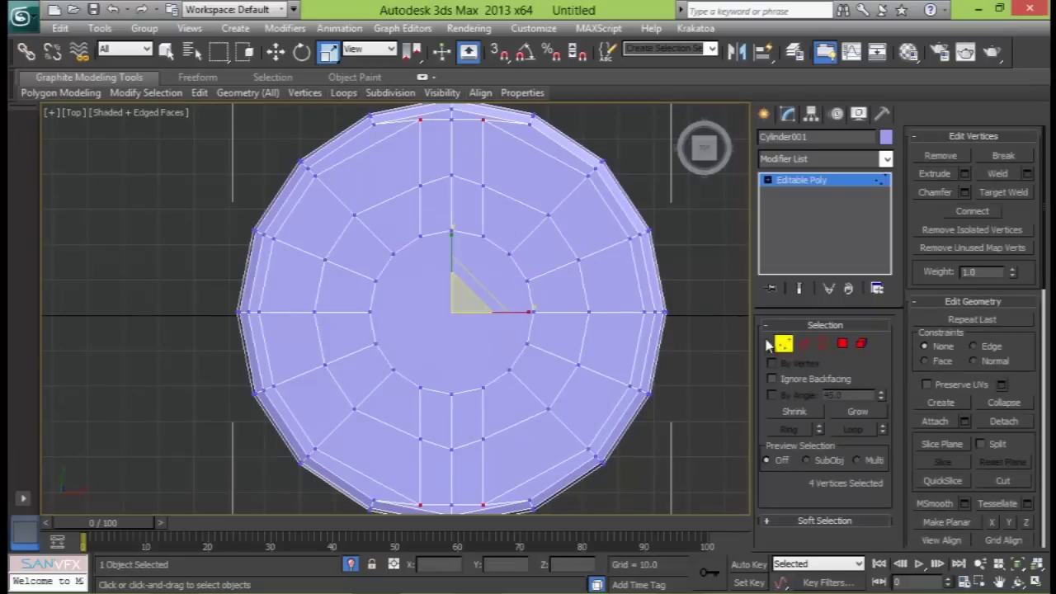
pyautogui.click(421, 236)
pyautogui.keyDown('ctrl'); pyautogui.click(421, 387); pyautogui.keyUp('ctrl')
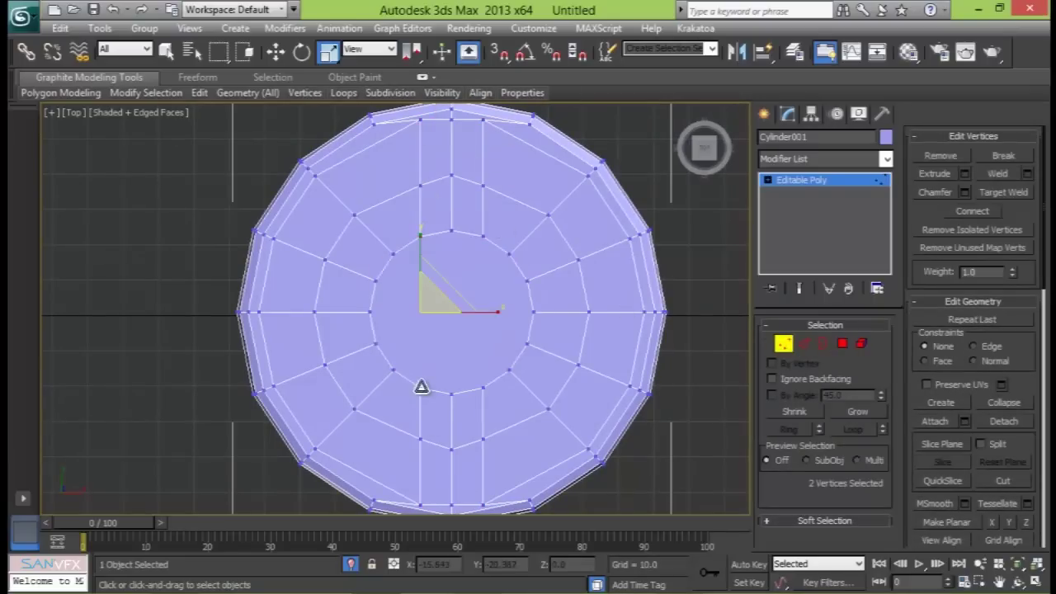
pyautogui.keyDown('ctrl'); pyautogui.click(483, 235); pyautogui.keyUp('ctrl')
pyautogui.keyDown('ctrl'); pyautogui.click(482, 387); pyautogui.keyUp('ctrl')
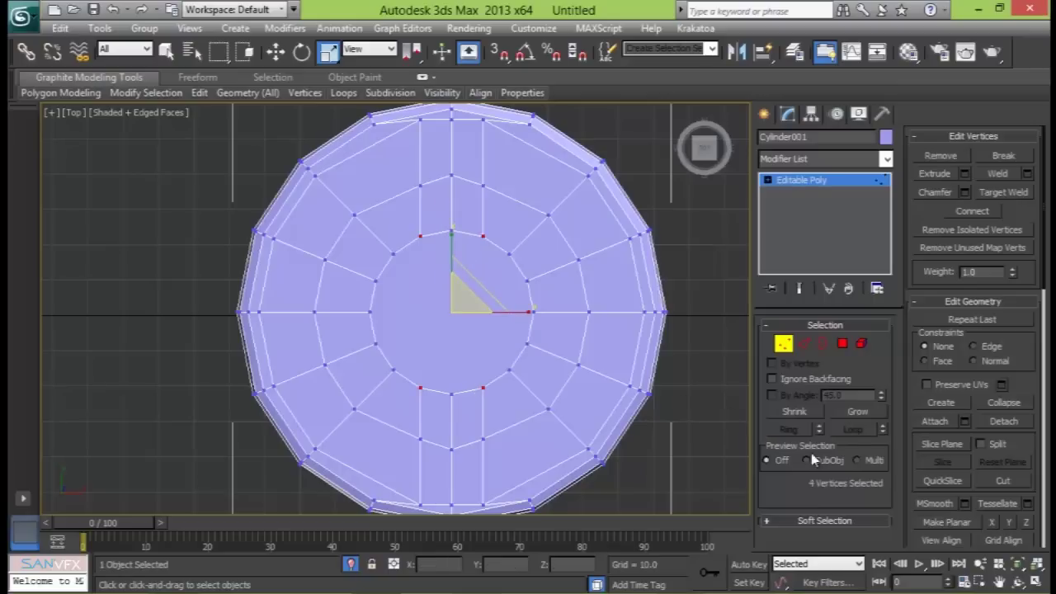
pyautogui.click(988, 213)
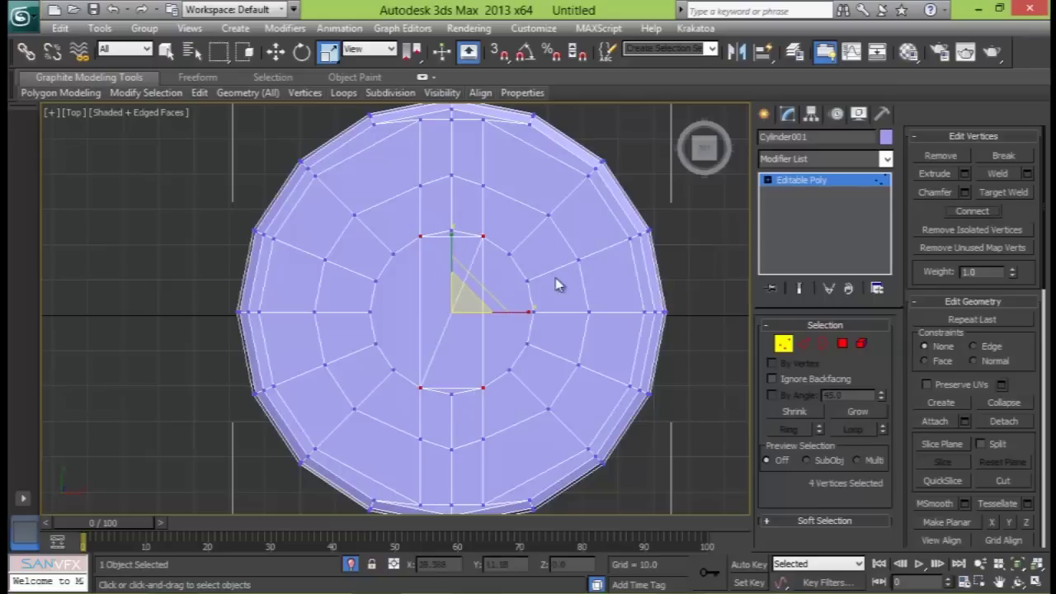
# - Remove the diagonal and the two short horizontal edges across the central polygon
pyautogui.click(804, 344)
pyautogui.click(450, 236)
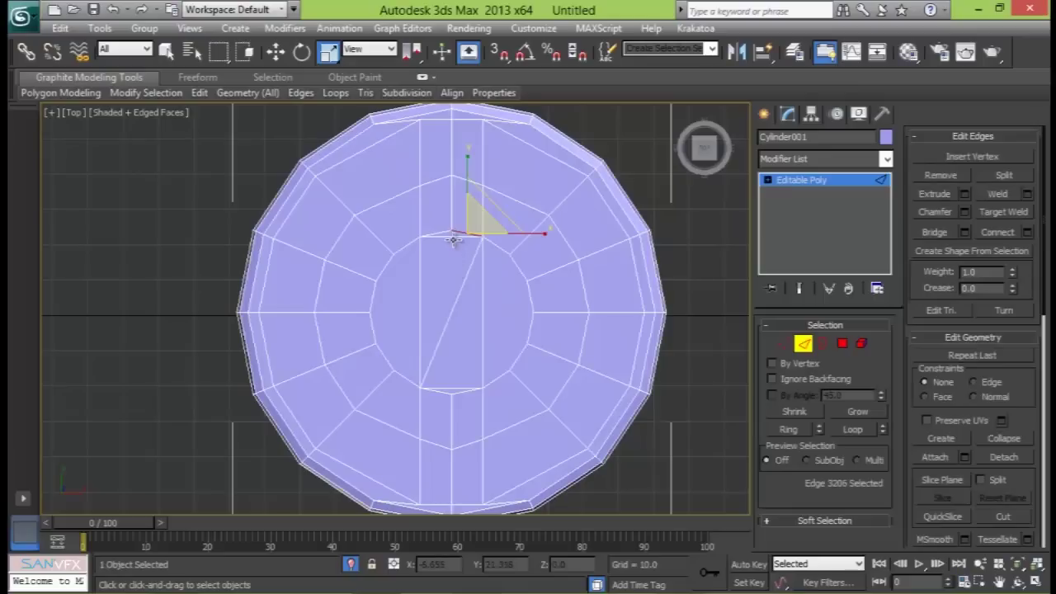
pyautogui.keyDown('ctrl'); pyautogui.click(467, 278); pyautogui.keyUp('ctrl')
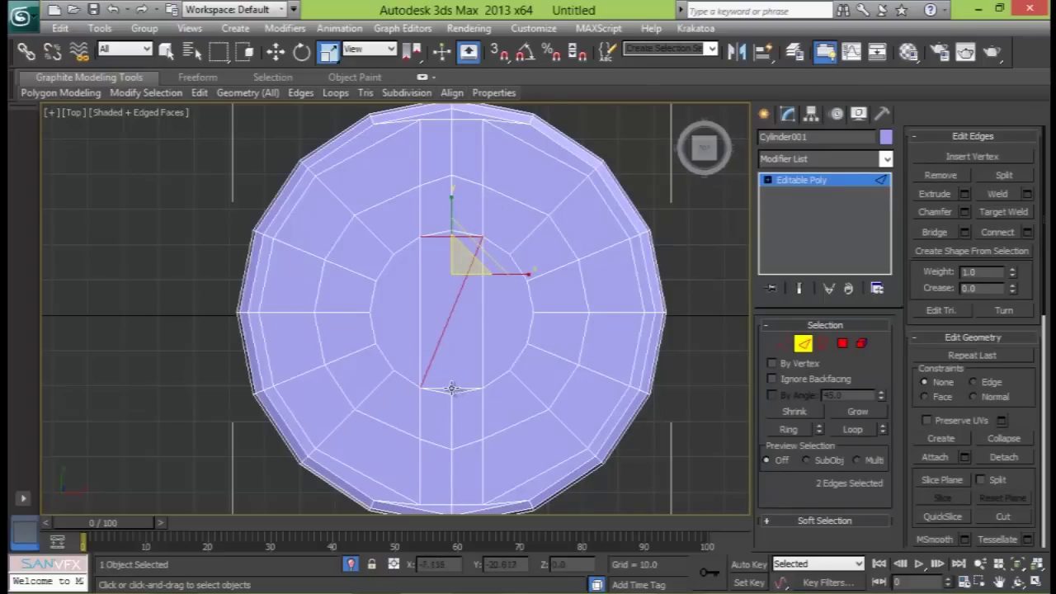
pyautogui.press('BackSpace')
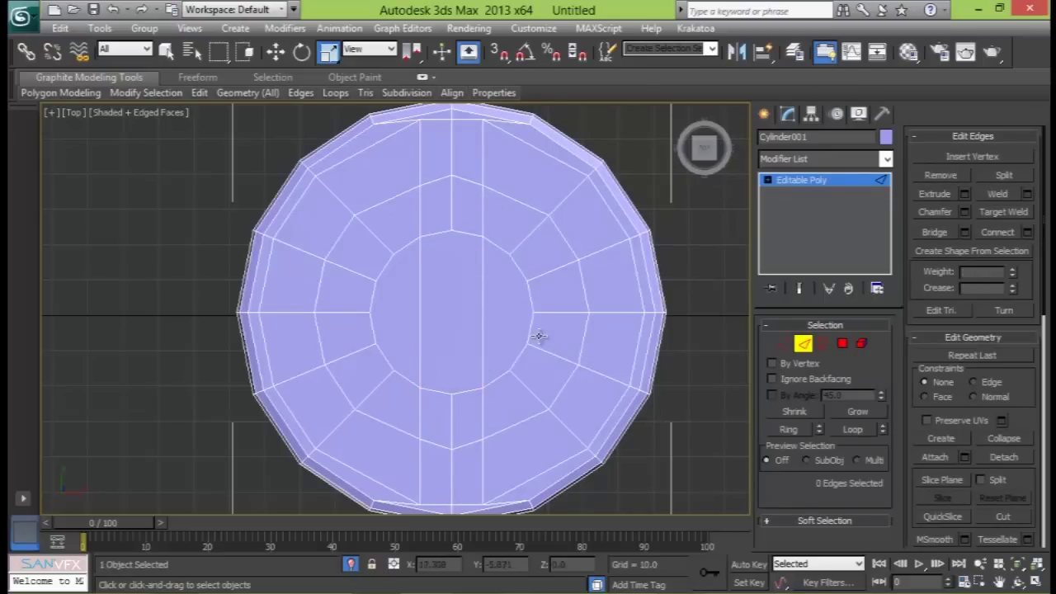
# - Connect the innermost ring's upper and lower middle vertices with a vertical edge, and return to polygon selection
pyautogui.click(782, 345)
pyautogui.click(450, 230)
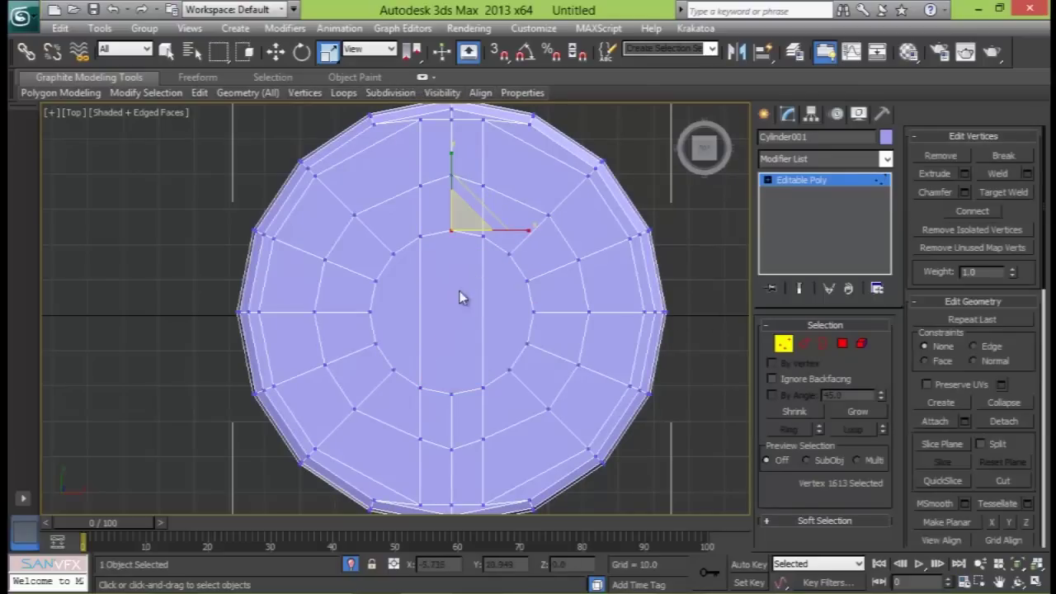
pyautogui.keyDown('ctrl'); pyautogui.click(451, 393); pyautogui.keyUp('ctrl')
pyautogui.click(957, 216)
pyautogui.click(785, 345)
pyautogui.click(848, 345)
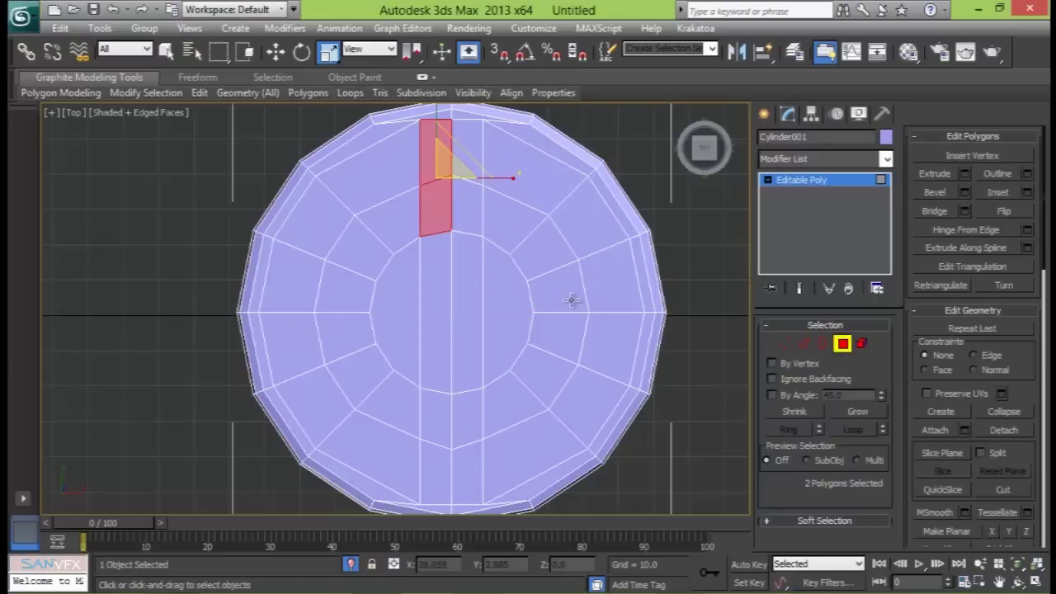
# - Add the remaining eight polygons of the two-column slot strip to the selection, spanning the full width of the head
pyautogui.keyDown('ctrl'); pyautogui.click(465, 160); pyautogui.keyUp('ctrl')
pyautogui.keyDown('ctrl'); pyautogui.click(465, 202); pyautogui.keyUp('ctrl')
pyautogui.keyDown('ctrl'); pyautogui.click(445, 273); pyautogui.keyUp('ctrl')
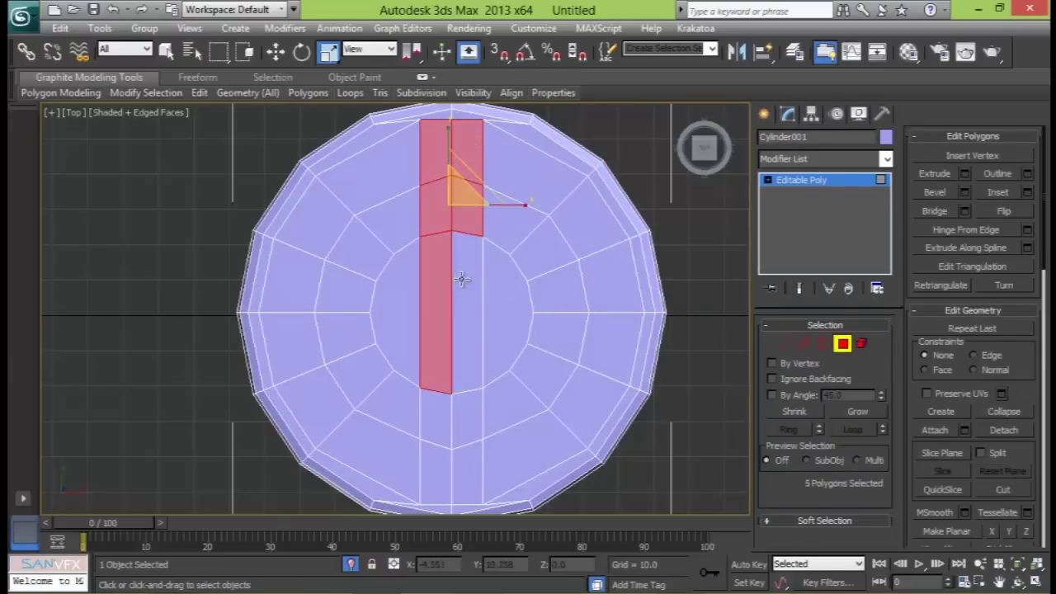
pyautogui.keyDown('ctrl'); pyautogui.click(464, 288); pyautogui.keyUp('ctrl')
pyautogui.keyDown('ctrl'); pyautogui.click(446, 402); pyautogui.keyUp('ctrl')
pyautogui.keyDown('ctrl'); pyautogui.click(459, 414); pyautogui.keyUp('ctrl')
pyautogui.keyDown('ctrl'); pyautogui.click(440, 479); pyautogui.keyUp('ctrl')
pyautogui.keyDown('ctrl'); pyautogui.click(478, 479); pyautogui.keyUp('ctrl')
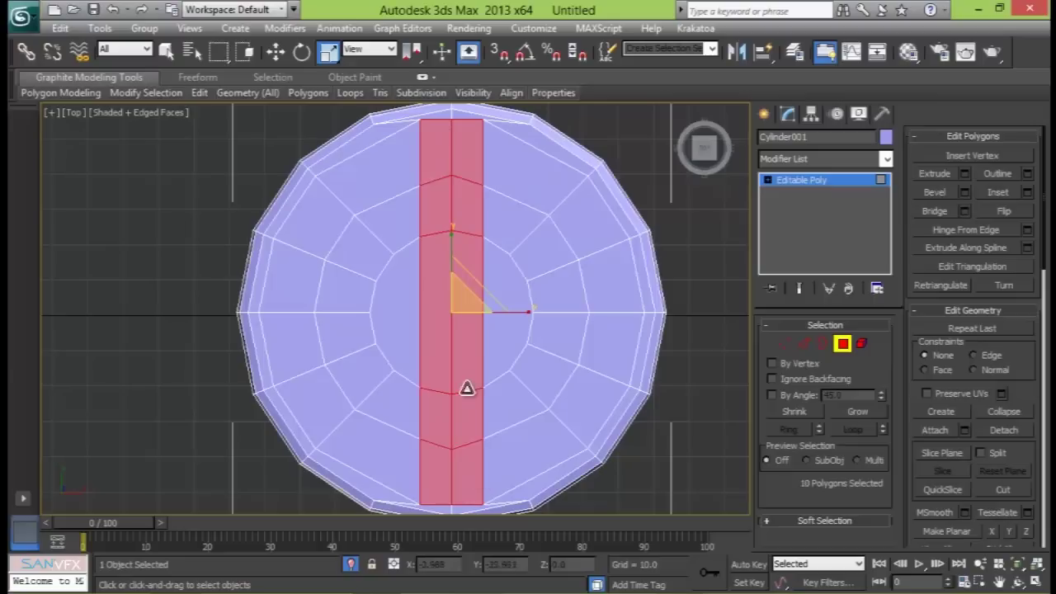
# - Inset the selected slot strip slightly as one group on the screw head, working in the perspective view
pyautogui.hotkey('alt', 'w')
pyautogui.moveTo(523, 409); pyautogui.dragTo(528, 382, button='middle')
pyautogui.hotkey('alt', 'w')
pyautogui.keyDown('alt'); pyautogui.moveTo(401, 295); pyautogui.dragTo(478, 316, button='middle'); pyautogui.keyUp('alt')
pyautogui.scroll(3, 480, 315)
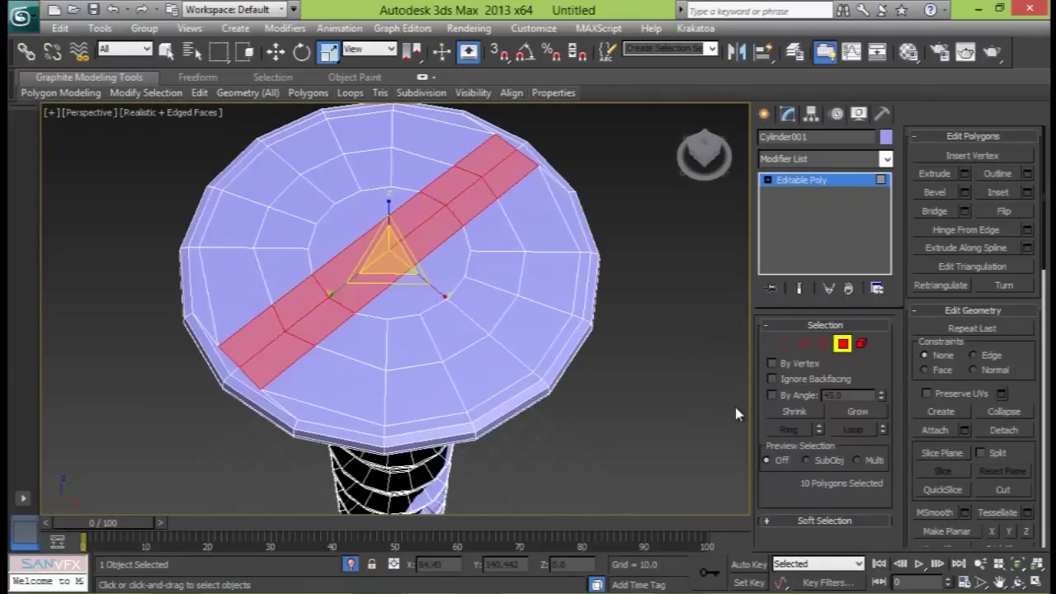
pyautogui.click(1028, 195)
pyautogui.moveTo(411, 341); pyautogui.dragTo(411, 341)
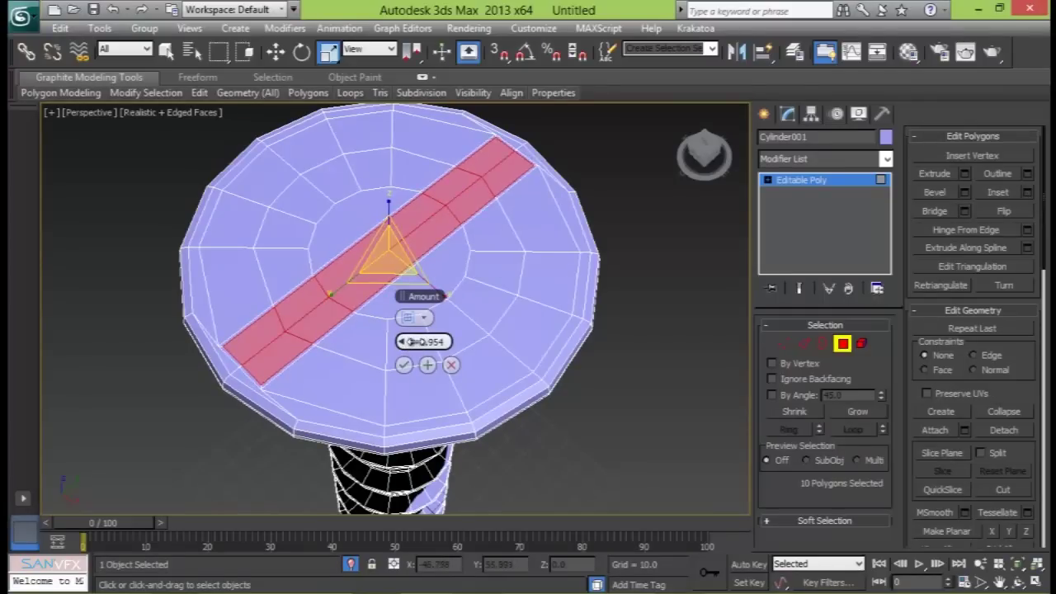
pyautogui.click(403, 365)
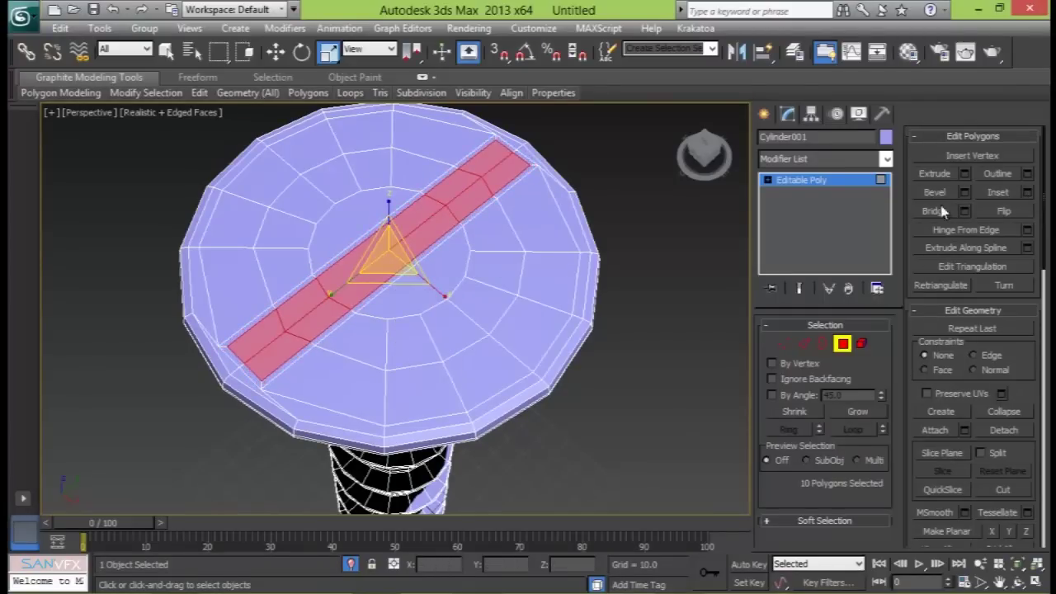
# - Extrude the inset strip polygons inward by a negative height to sink a shallow slot into the screw head
pyautogui.click(964, 173)
pyautogui.moveTo(404, 341); pyautogui.dragTo(388, 341)
pyautogui.click(403, 365)
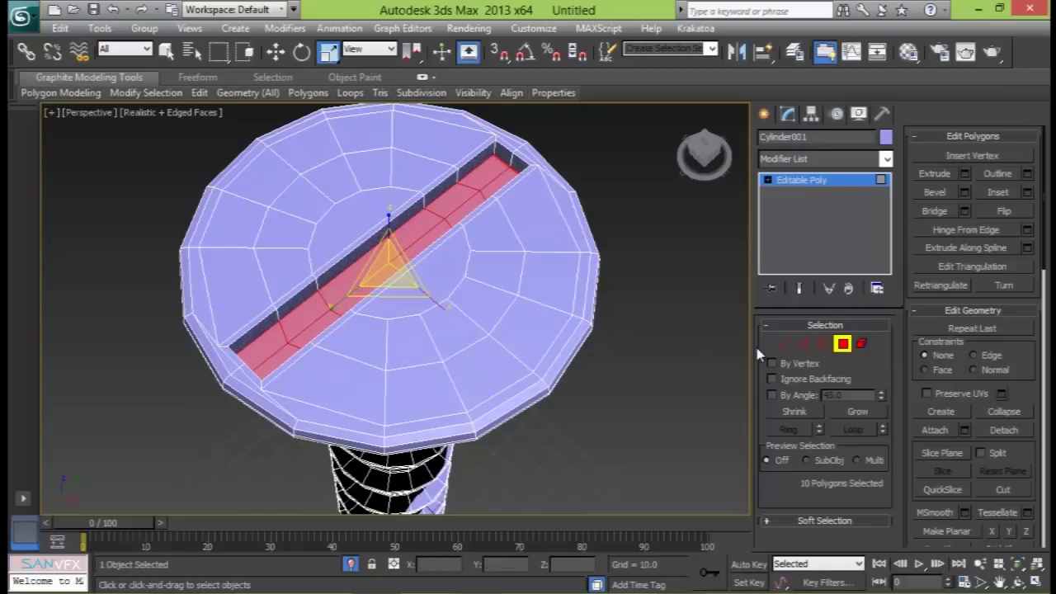
# - Select only the perimeter edges of the slot floor, excluding its inner dividing edges, and chamfer them by about 0.38 with one segment
pyautogui.click(801, 343)
pyautogui.keyDown('alt'); pyautogui.moveTo(536, 264); pyautogui.dragTo(367, 185, button='middle'); pyautogui.keyUp('alt')
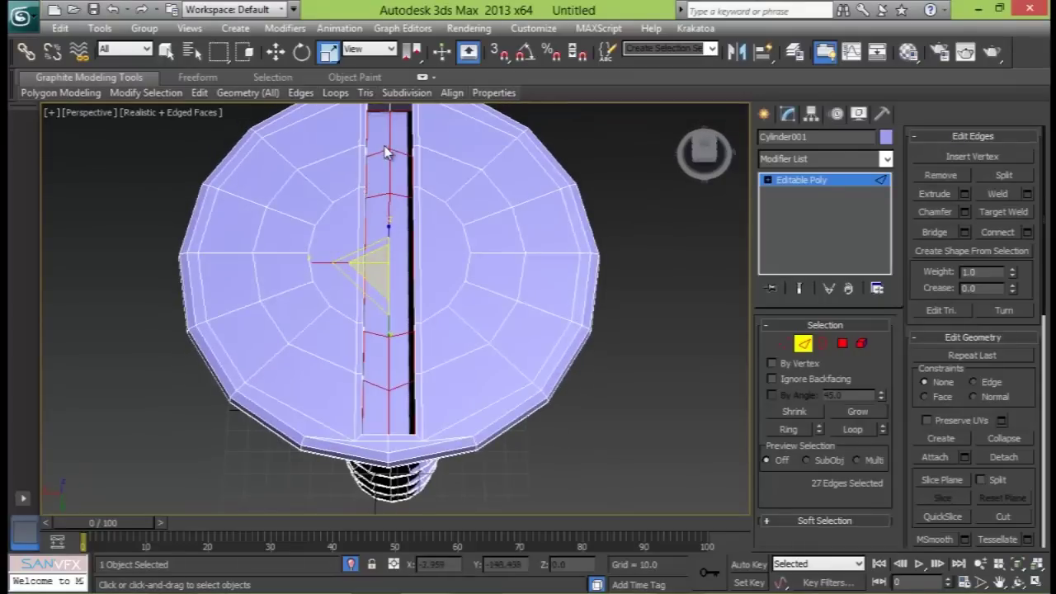
pyautogui.keyDown('ctrl'); pyautogui.click(401, 203); pyautogui.keyUp('ctrl')
pyautogui.keyDown('alt'); pyautogui.click(386, 155); pyautogui.keyUp('alt')
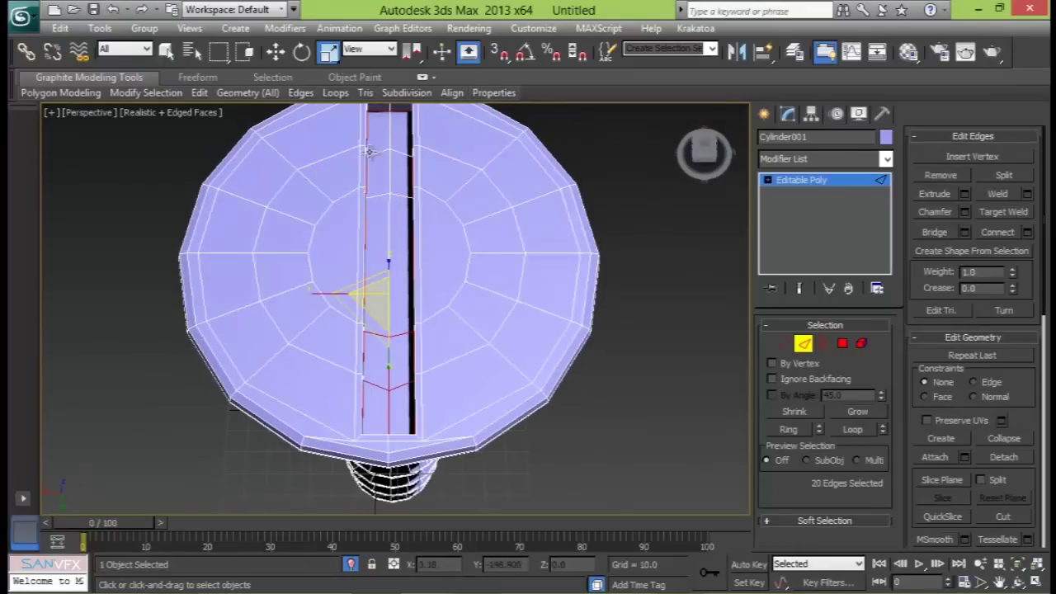
pyautogui.keyDown('alt'); pyautogui.click(379, 402); pyautogui.keyUp('alt')
pyautogui.keyDown('alt'); pyautogui.moveTo(379, 402); pyautogui.dragTo(352, 381, button='middle'); pyautogui.keyUp('alt')
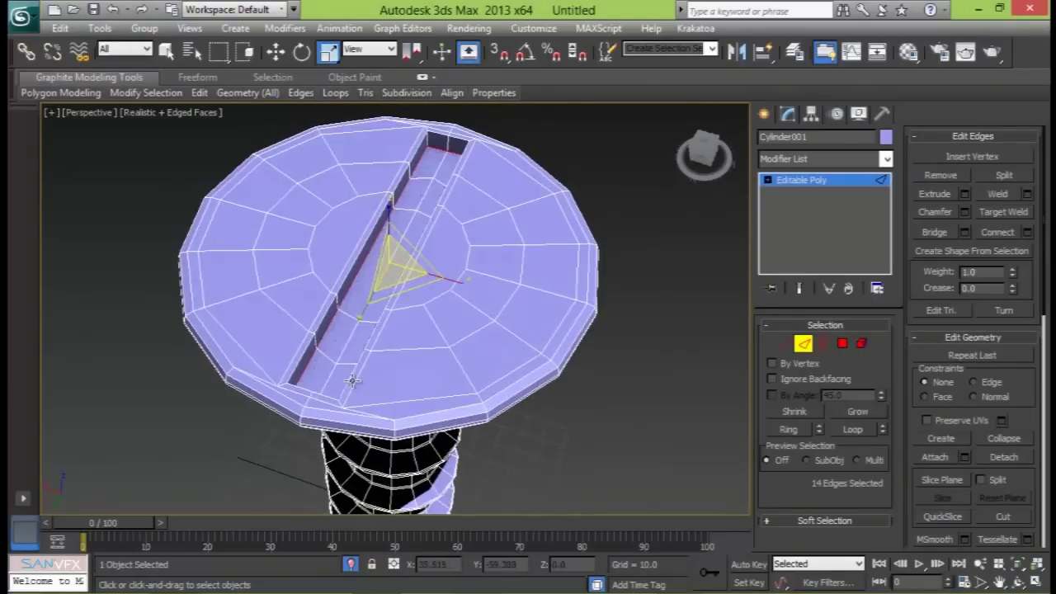
pyautogui.scroll(3, 366, 331)
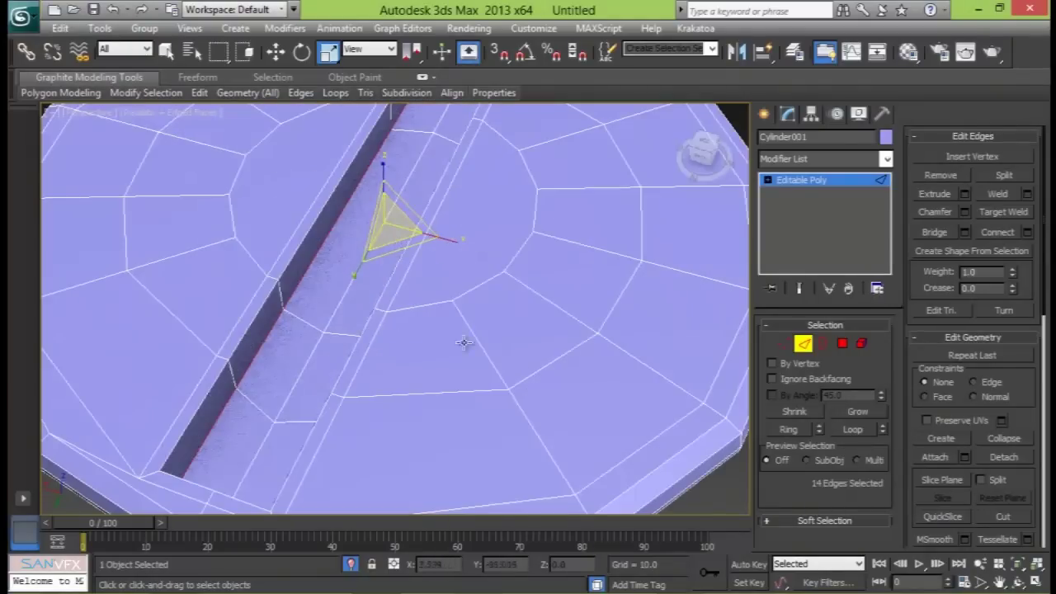
pyautogui.click(965, 212)
pyautogui.moveTo(404, 318); pyautogui.dragTo(412, 318)
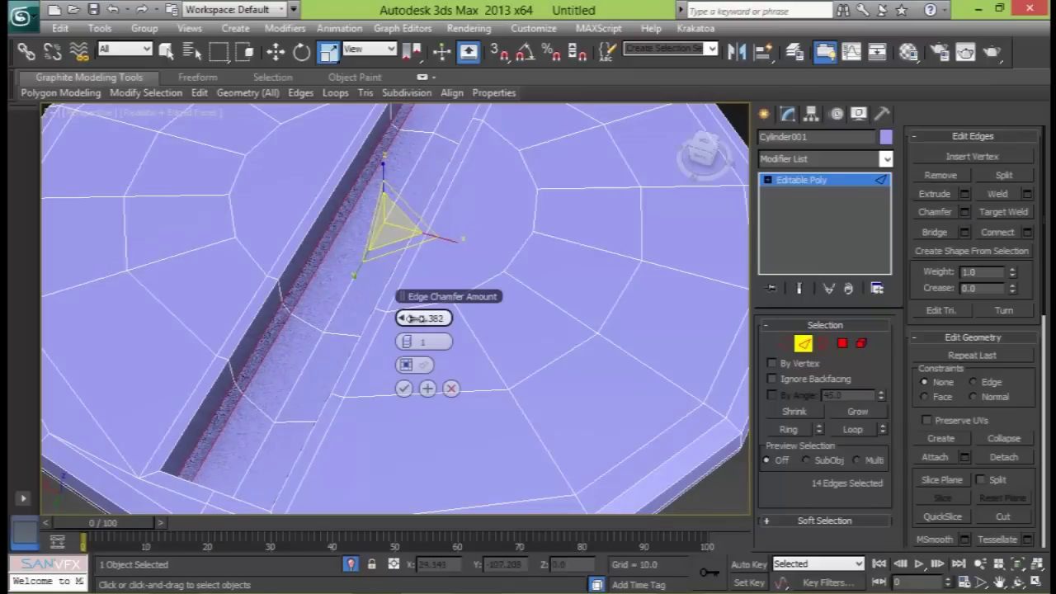
pyautogui.click(403, 387)
# - Chamfer the edge loop around the slot's upper rim by 0.774 with one segment
pyautogui.click(287, 264)
pyautogui.doubleClick(287, 264)
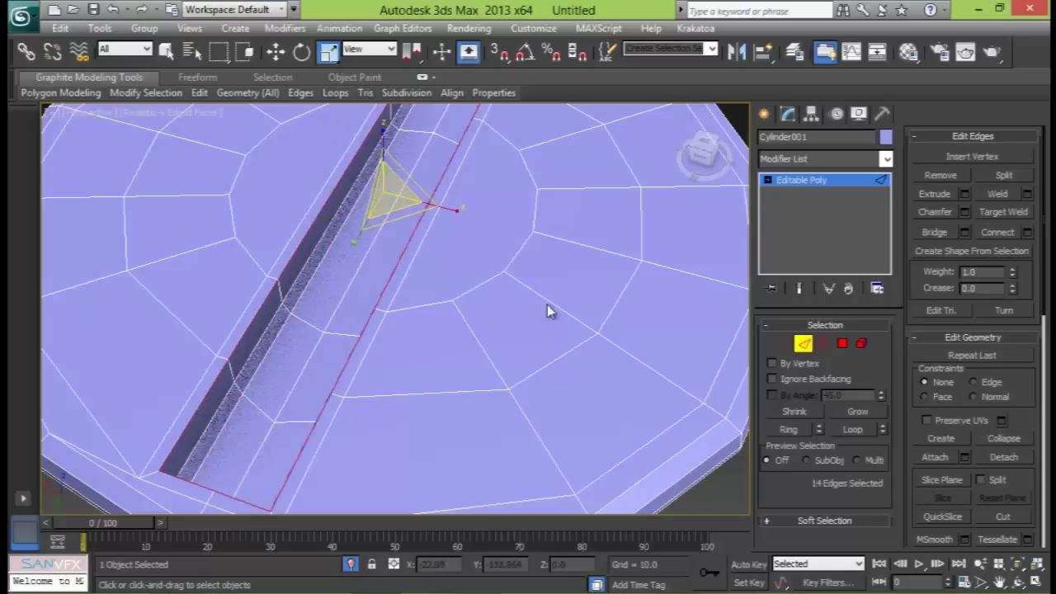
pyautogui.click(963, 212)
pyautogui.moveTo(406, 318); pyautogui.dragTo(410, 317)
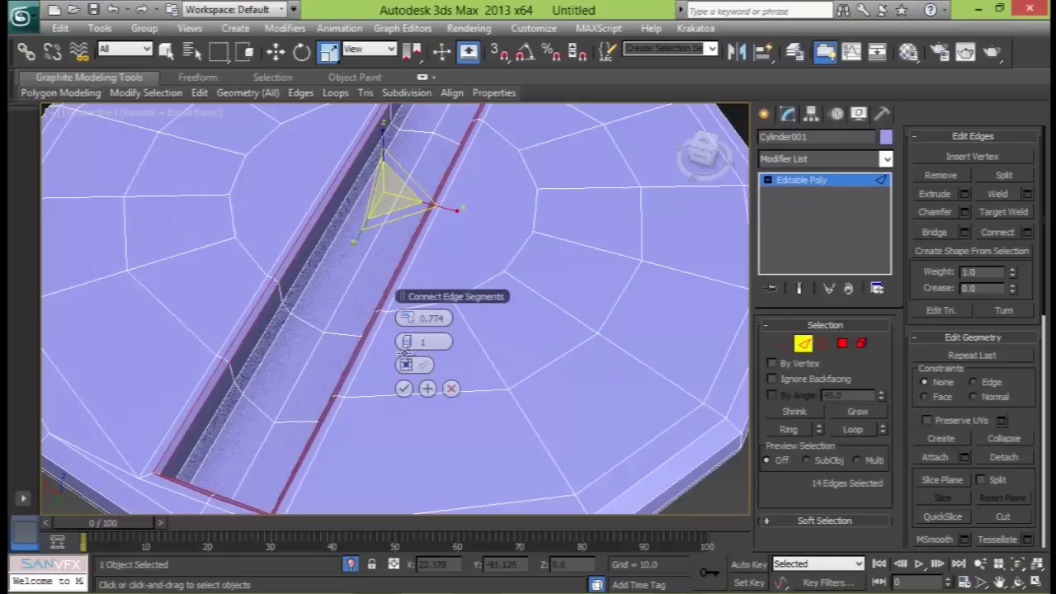
pyautogui.click(403, 387)
# - Leave edge selection and apply a TurboSmooth modifier with 2 iterations to the whole screw
pyautogui.scroll(-5, 310, 347)
pyautogui.keyDown('alt'); pyautogui.moveTo(311, 338); pyautogui.dragTo(388, 335, button='middle'); pyautogui.keyUp('alt')
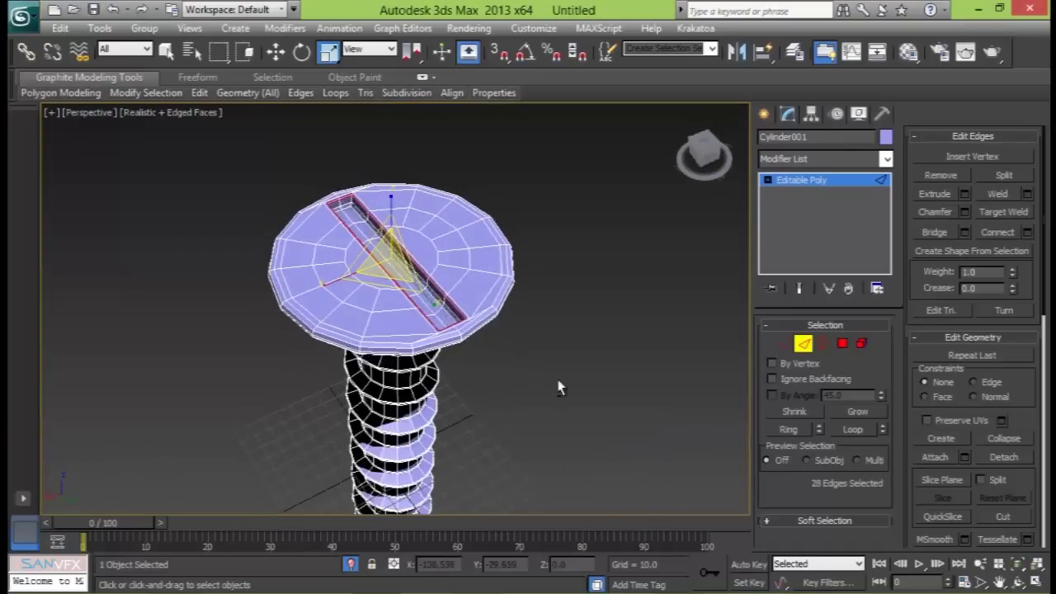
pyautogui.click(804, 343)
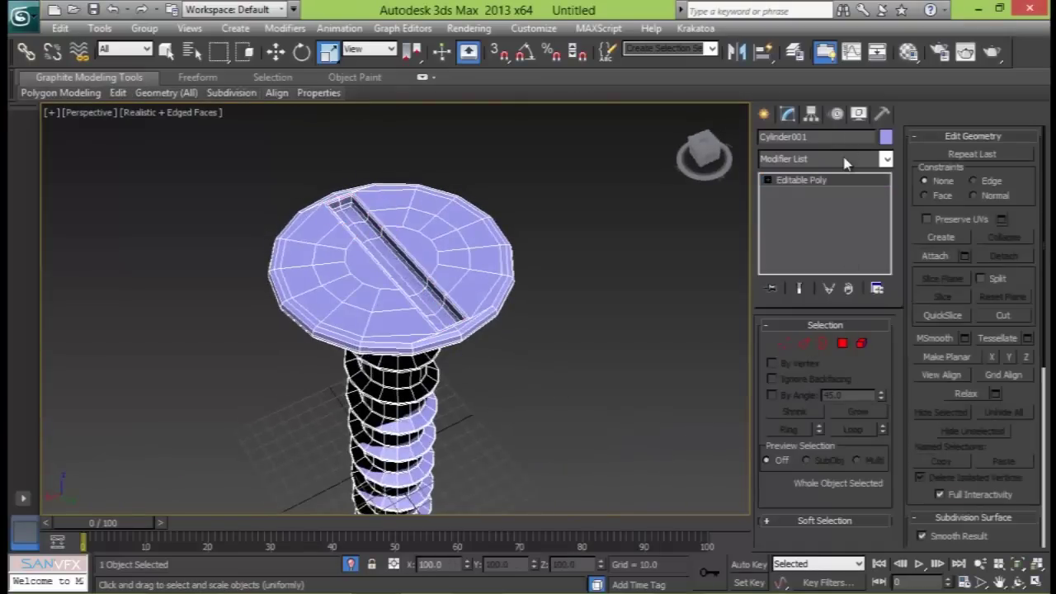
pyautogui.click(844, 159)
pyautogui.write('tu')
pyautogui.press('Return')
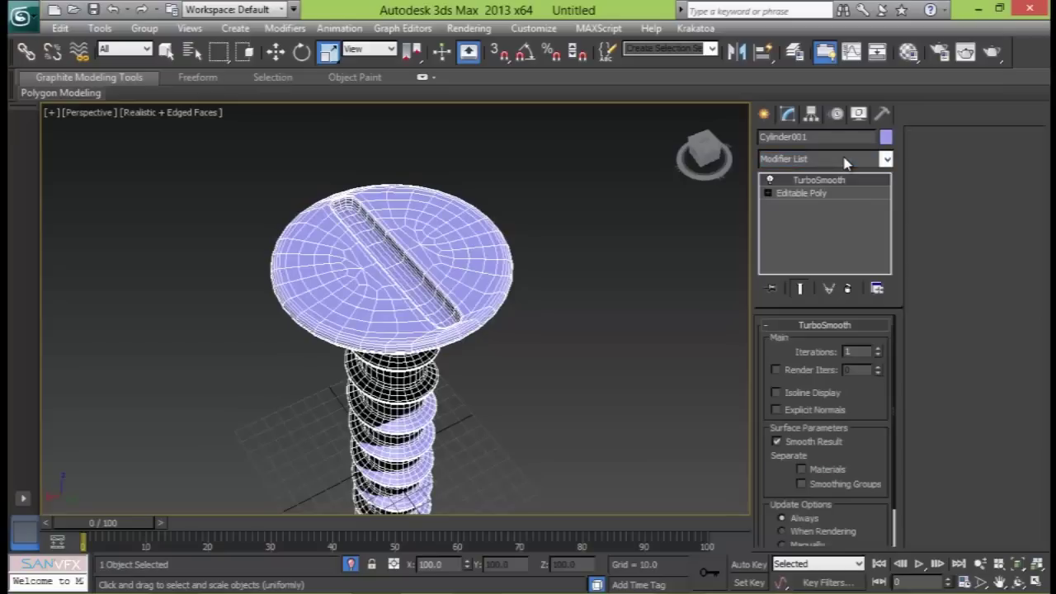
# - Hide the edged-face display and examine the smoothed screw's head, slot and thread from several angles
pyautogui.click(601, 321)
pyautogui.moveTo(602, 320)
pyautogui.keyDown('alt'); pyautogui.mouseDown(button='middle')
pyautogui.moveTo(573, 311)
pyautogui.moveTo(585, 320)
pyautogui.mouseUp(button='middle'); pyautogui.keyUp('alt')
pyautogui.press('F4')
pyautogui.keyDown('alt'); pyautogui.moveTo(493, 265); pyautogui.dragTo(454, 272, button='middle'); pyautogui.keyUp('alt')
pyautogui.scroll(-5, 358, 329)
pyautogui.keyDown('alt'); pyautogui.moveTo(358, 329); pyautogui.dragTo(514, 250, button='middle'); pyautogui.keyUp('alt')
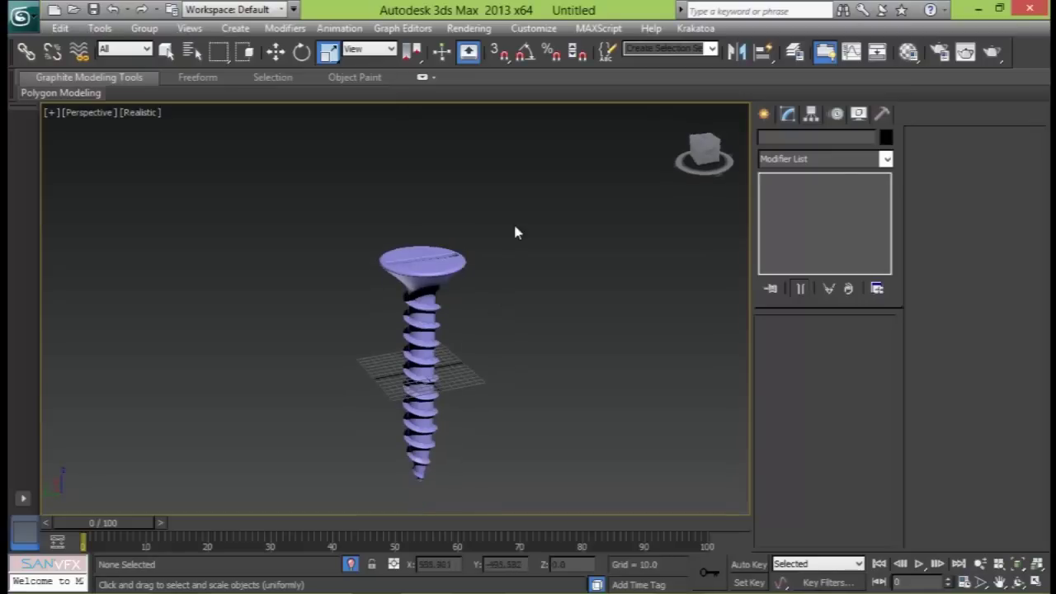
pyautogui.click(409, 438)
pyautogui.keyDown('alt'); pyautogui.moveTo(346, 401); pyautogui.dragTo(375, 359, button='middle'); pyautogui.keyUp('alt')
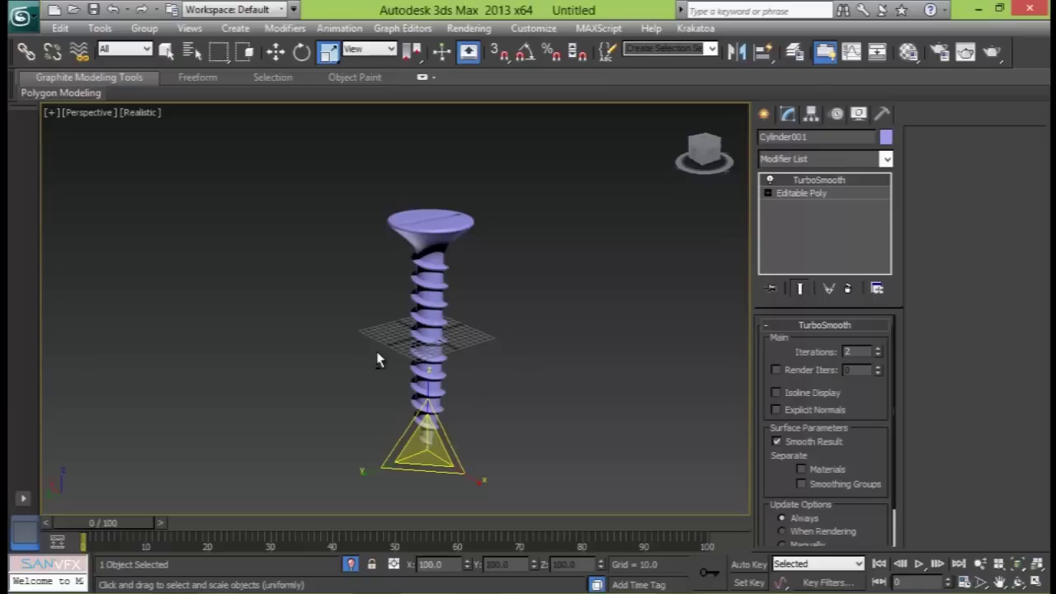
pyautogui.keyDown('alt'); pyautogui.moveTo(377, 360); pyautogui.dragTo(478, 363, button='middle'); pyautogui.keyUp('alt')
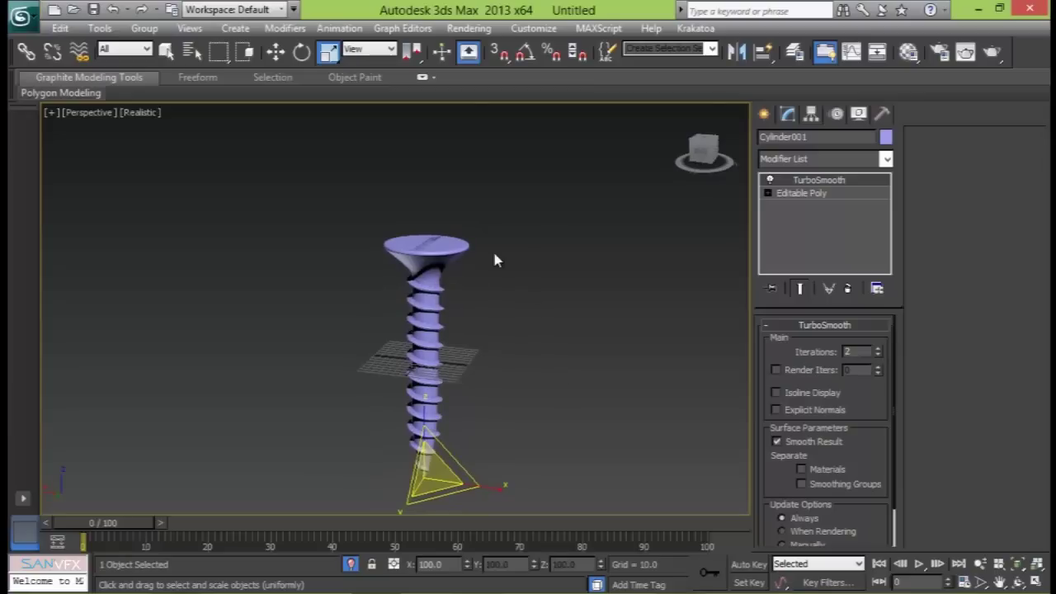
pyautogui.keyDown('alt'); pyautogui.moveTo(491, 286); pyautogui.dragTo(460, 269, button='middle'); pyautogui.keyUp('alt')
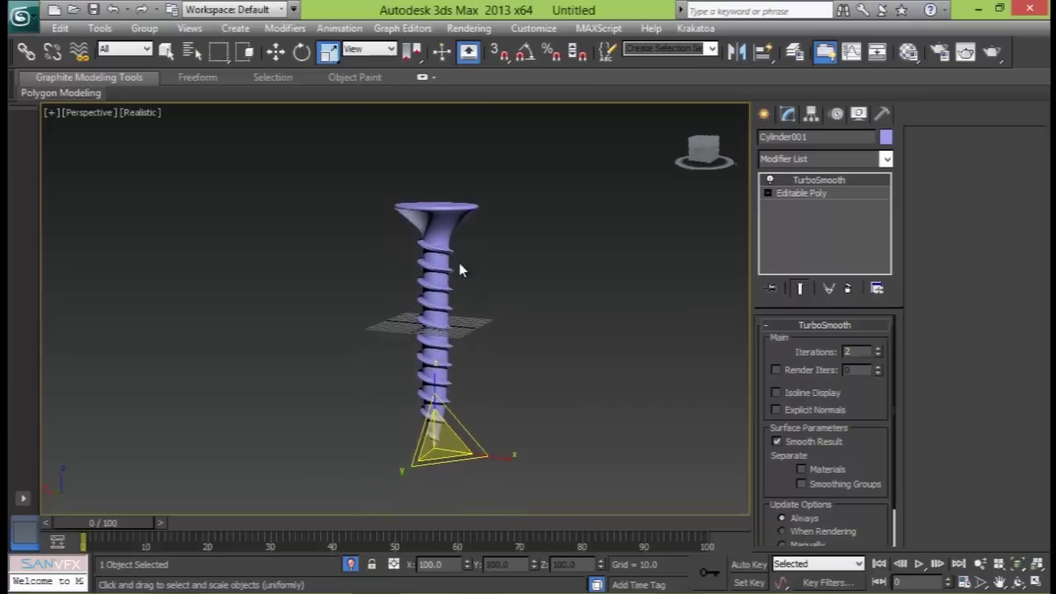